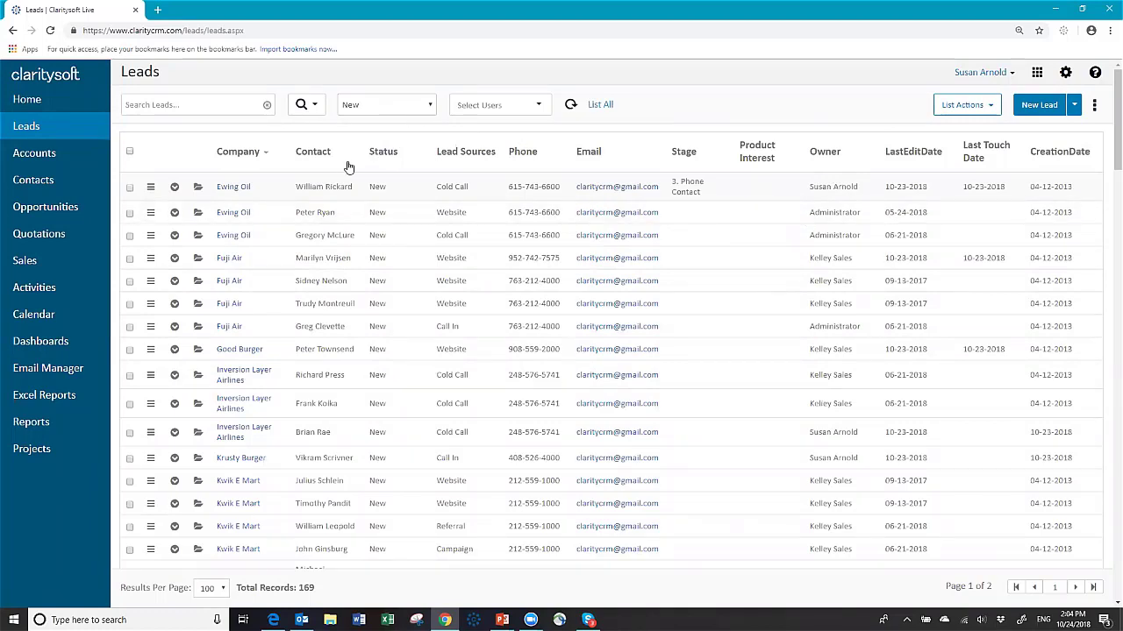
Step: Run an Advanced Search time filter on CreationDate limited to the Last 1 Day
click(313, 106)
click(330, 130)
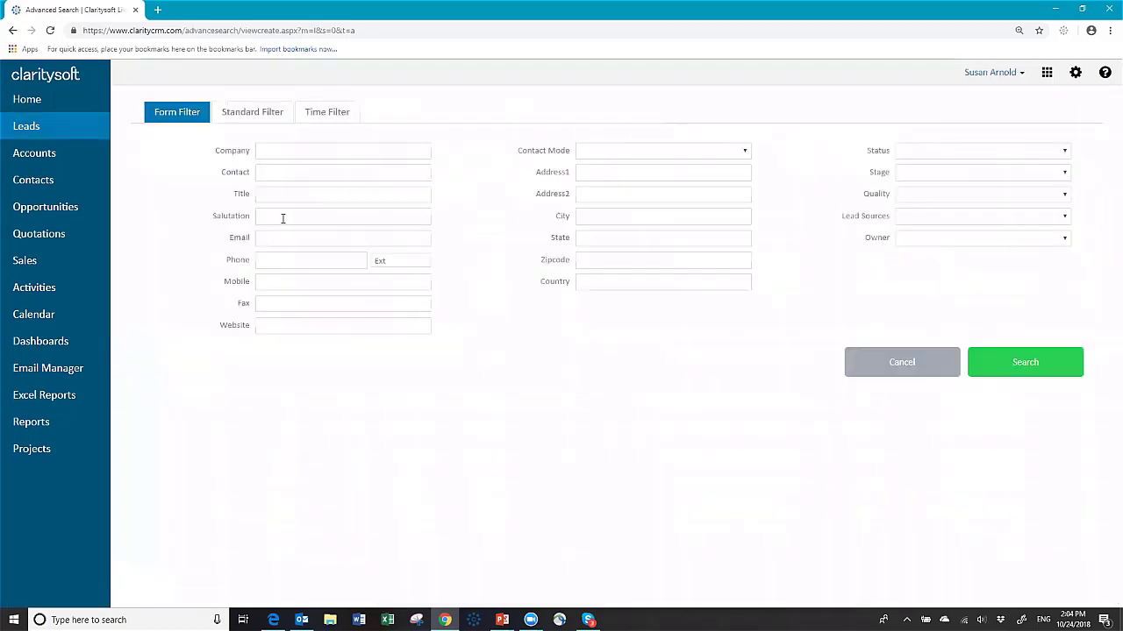
click(329, 119)
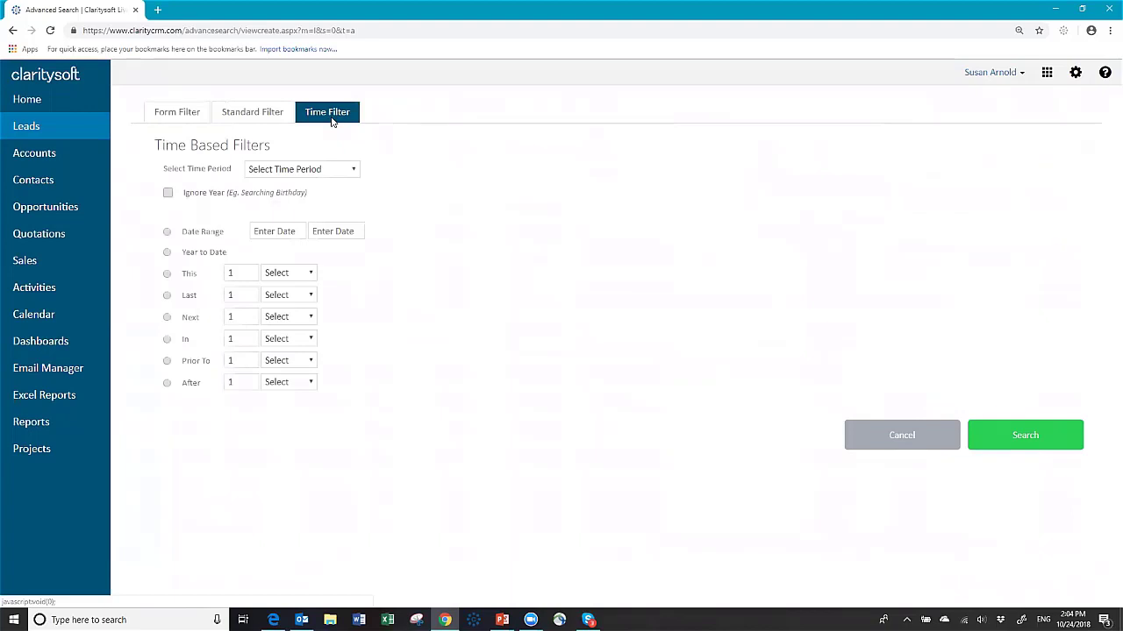
click(355, 171)
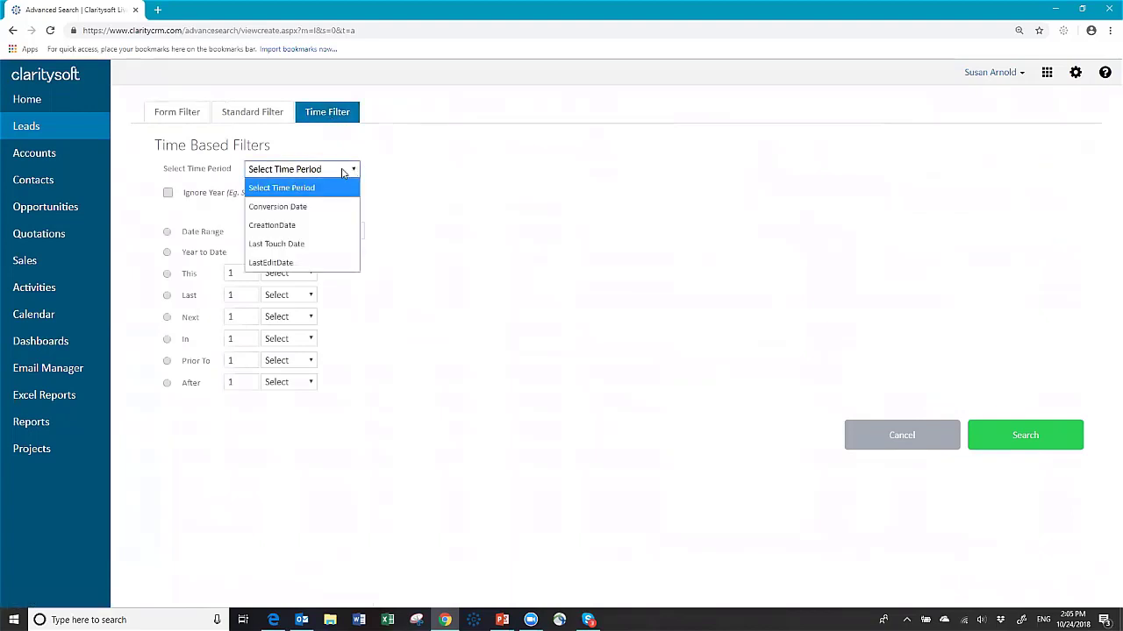
click(303, 225)
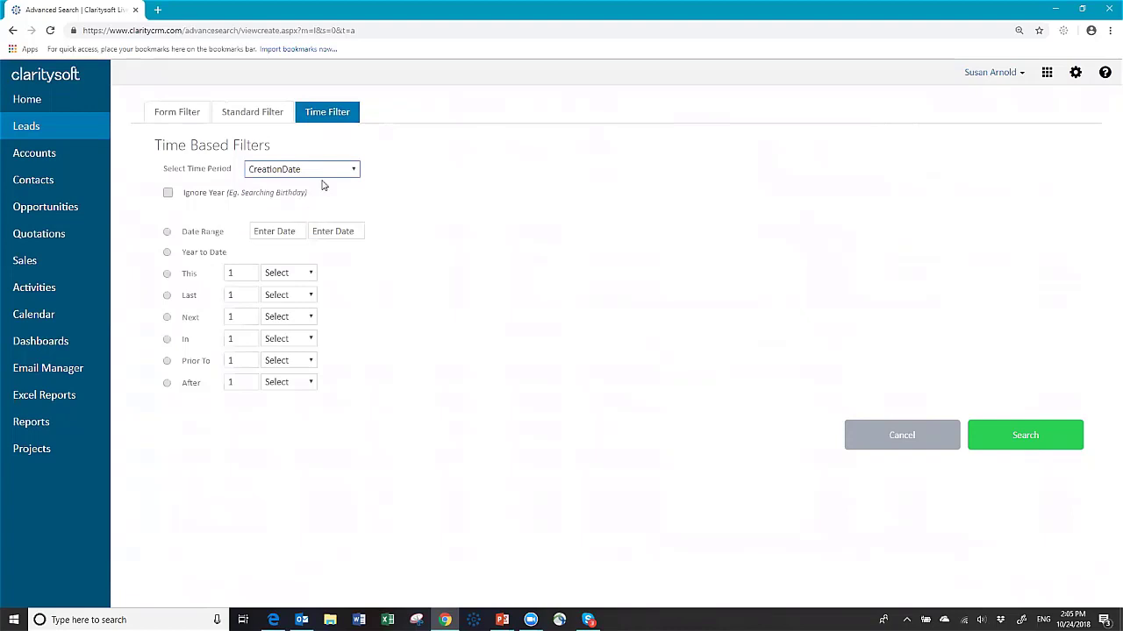
click(167, 296)
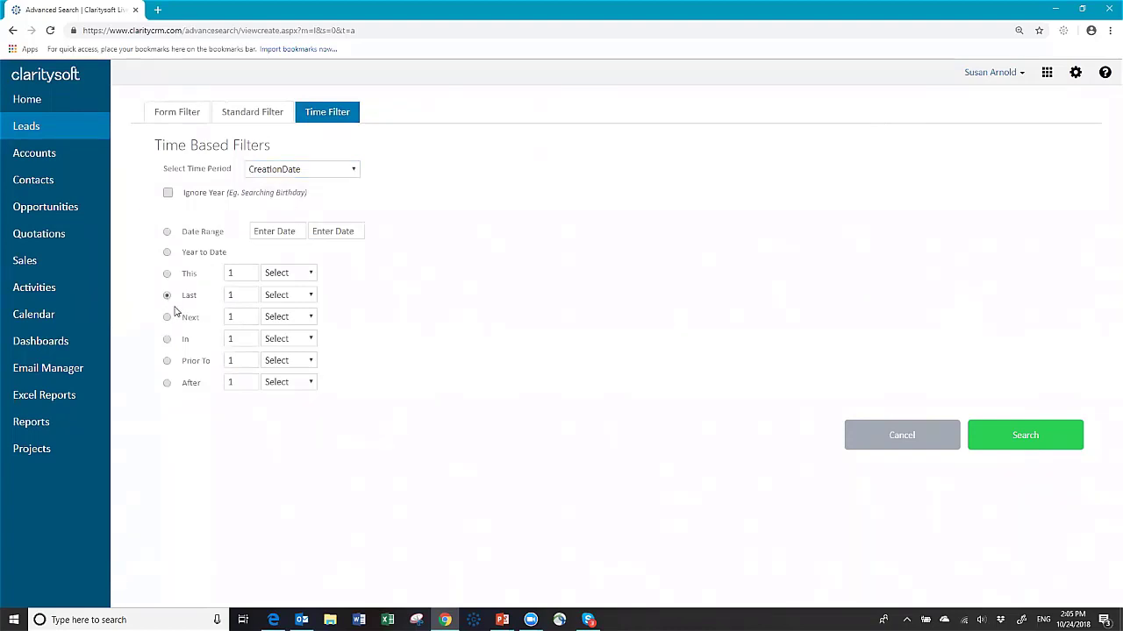
click(311, 298)
click(298, 330)
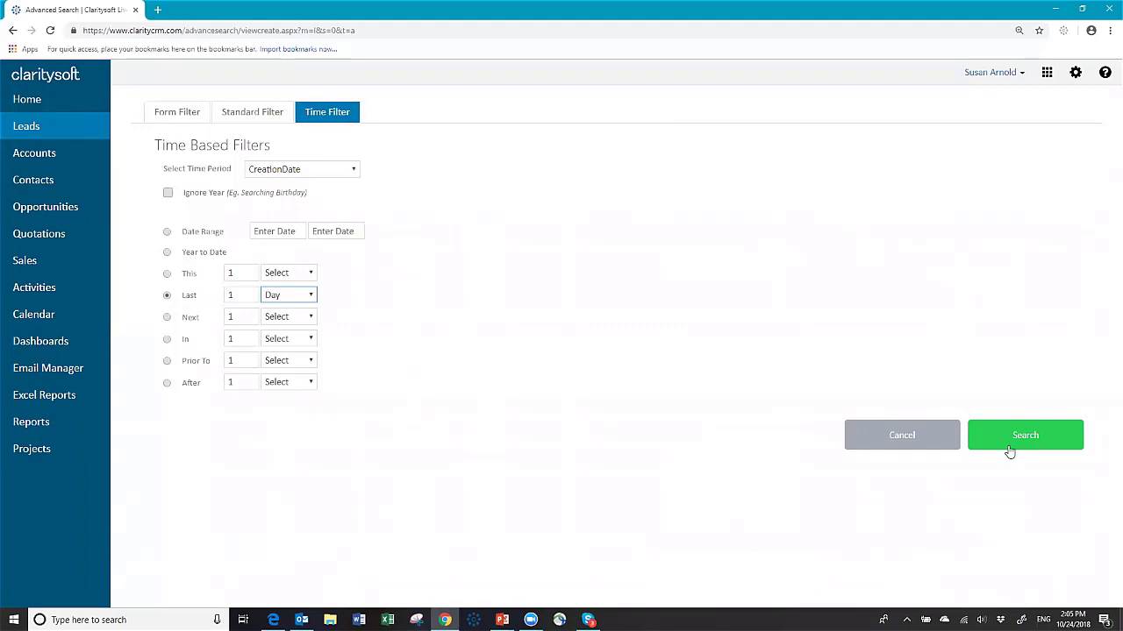
click(1009, 447)
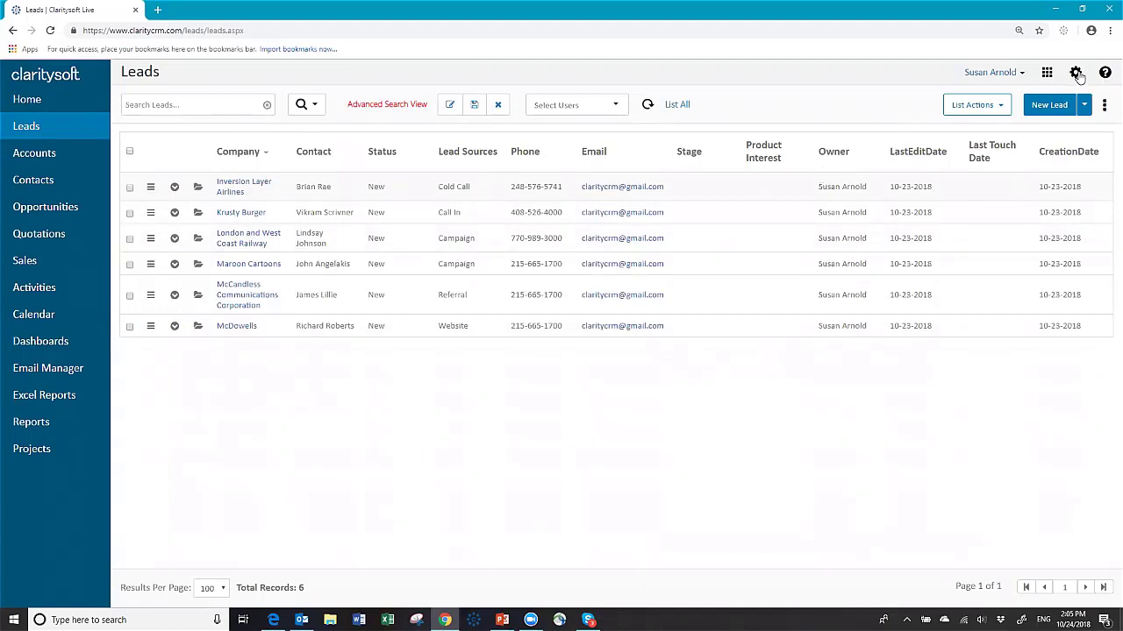
Step: Open the CRM settings and select Action Plans in the settings tree
click(1077, 75)
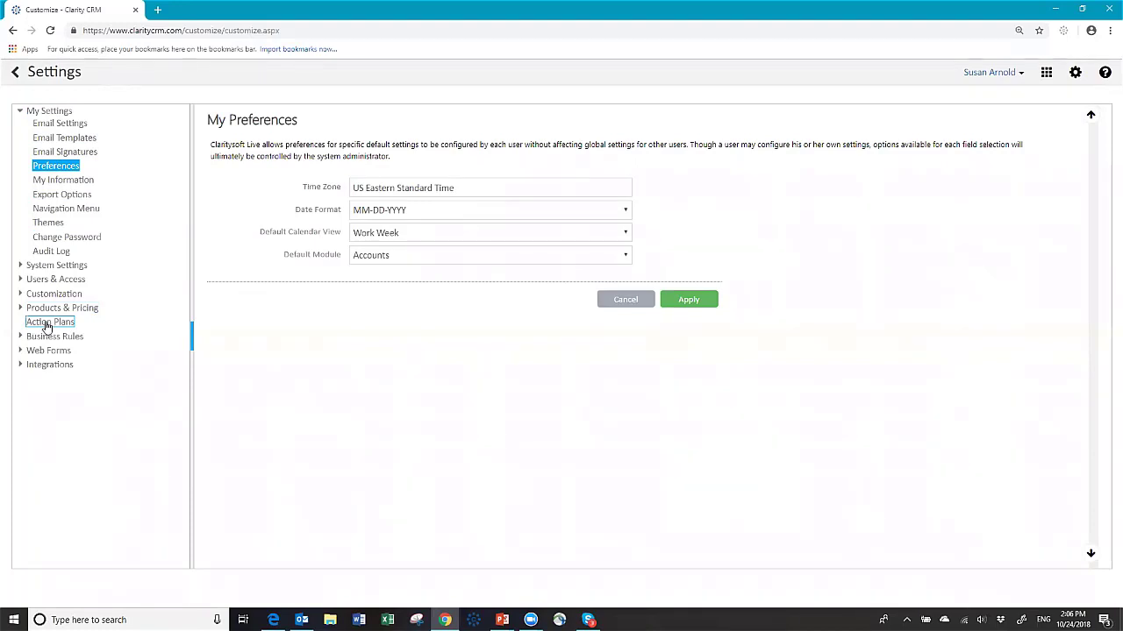
click(46, 324)
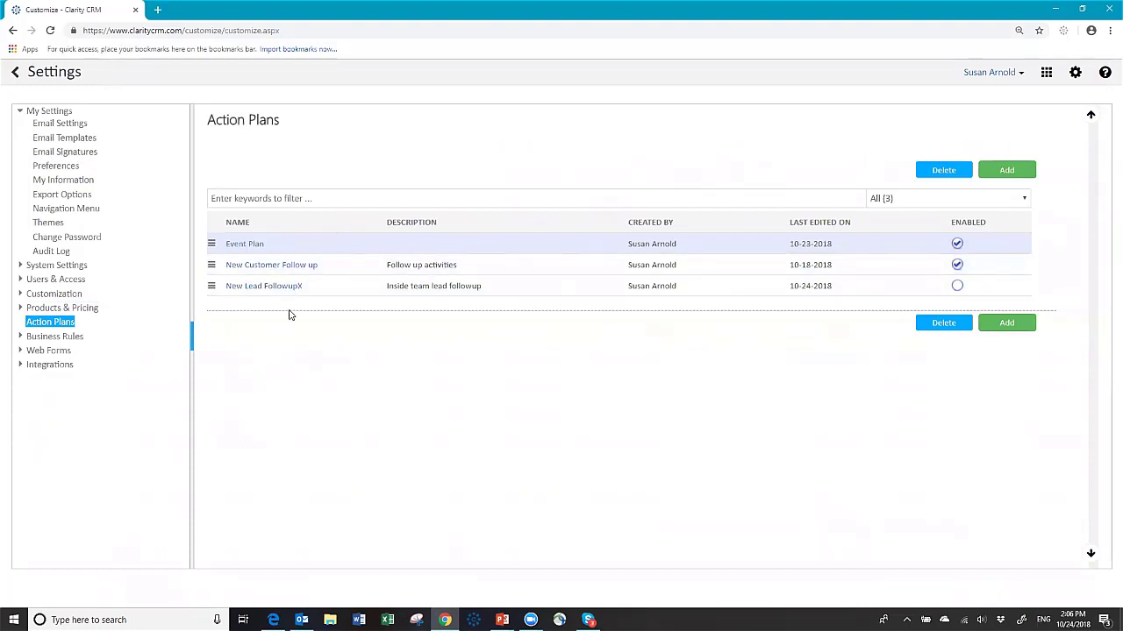
Step: Add action plan 'New Lead Followup', description 'Inside sales team', with weekends included in day counts
click(1008, 173)
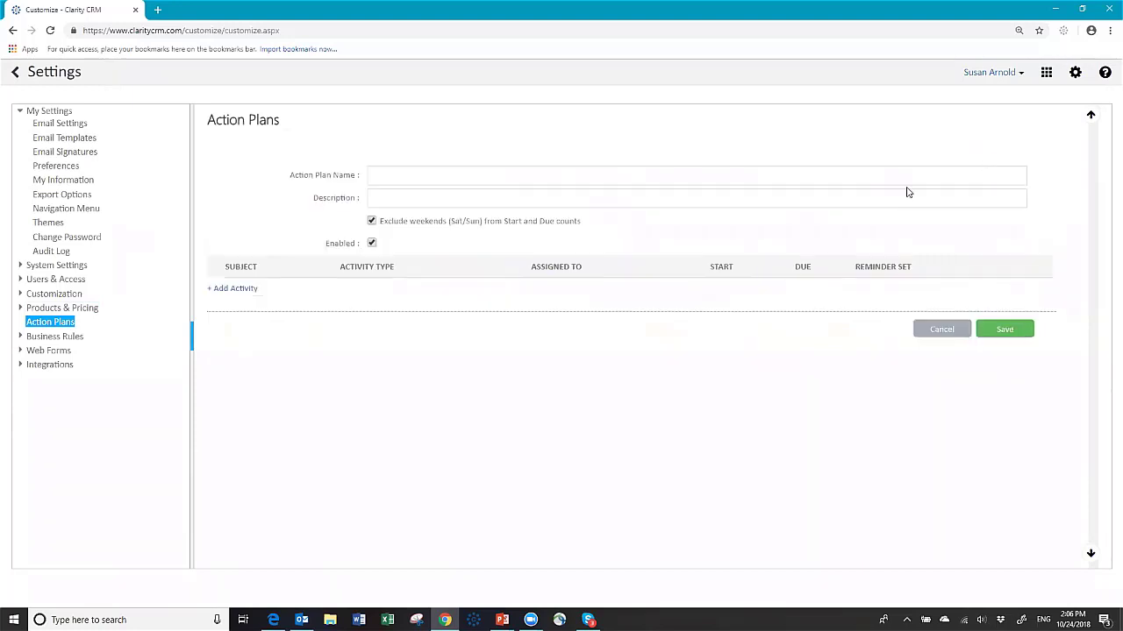
click(419, 175)
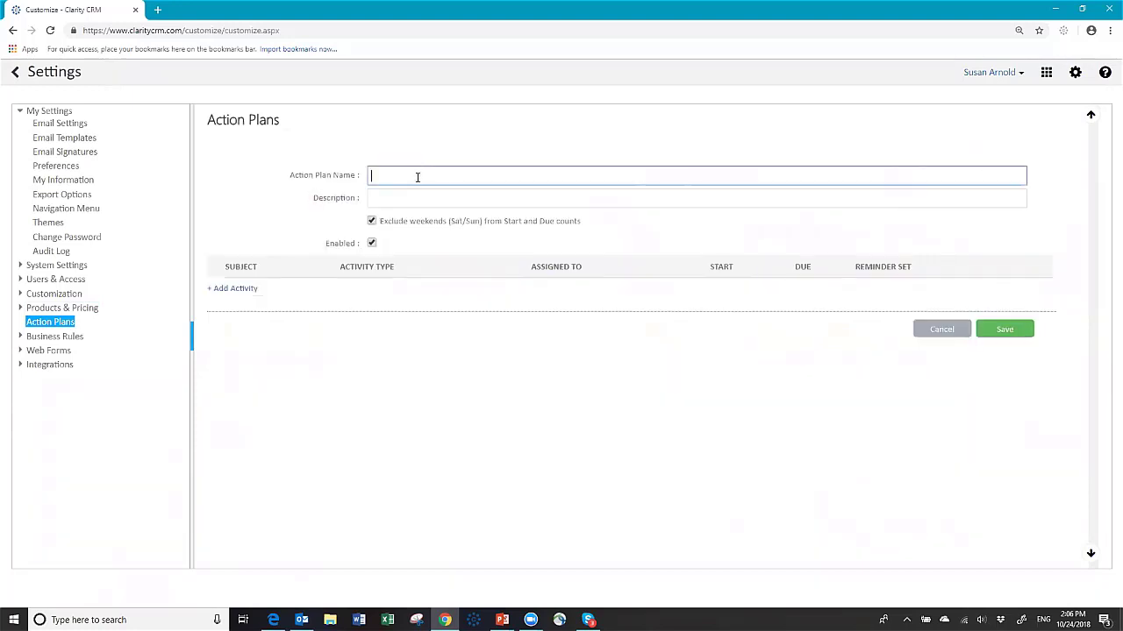
text(New Lead Followup)
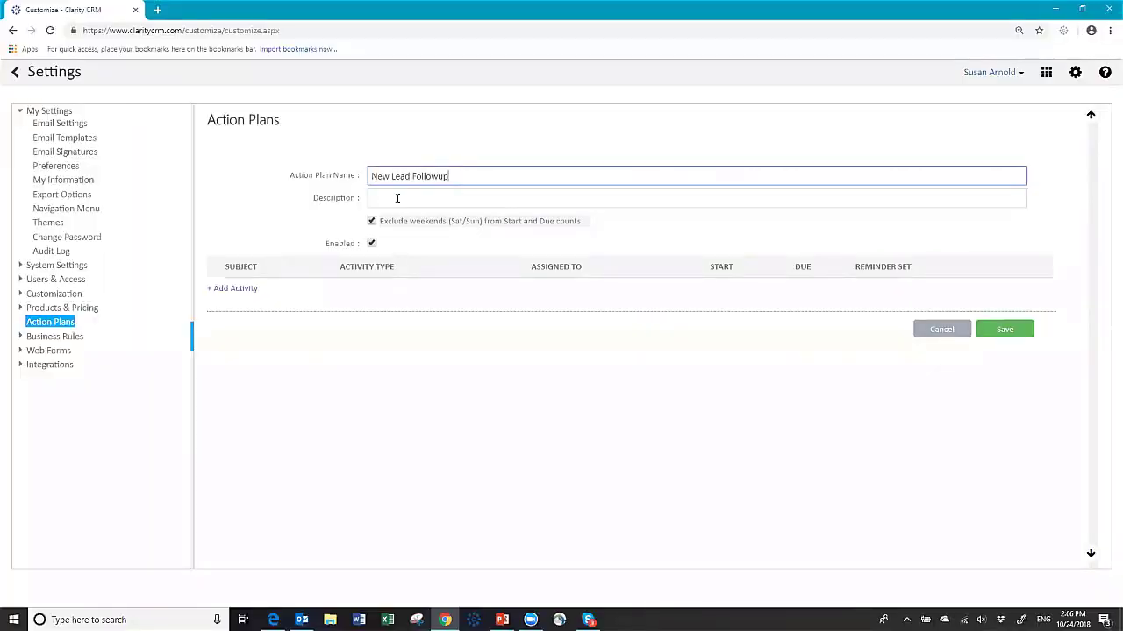
click(402, 196)
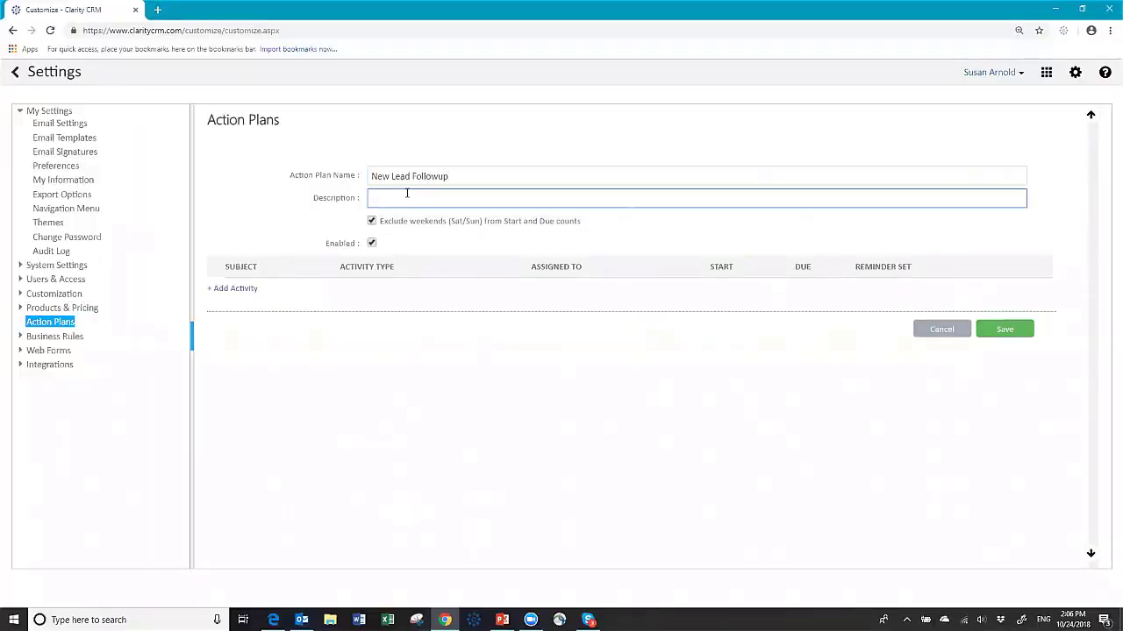
text(Inside sales team)
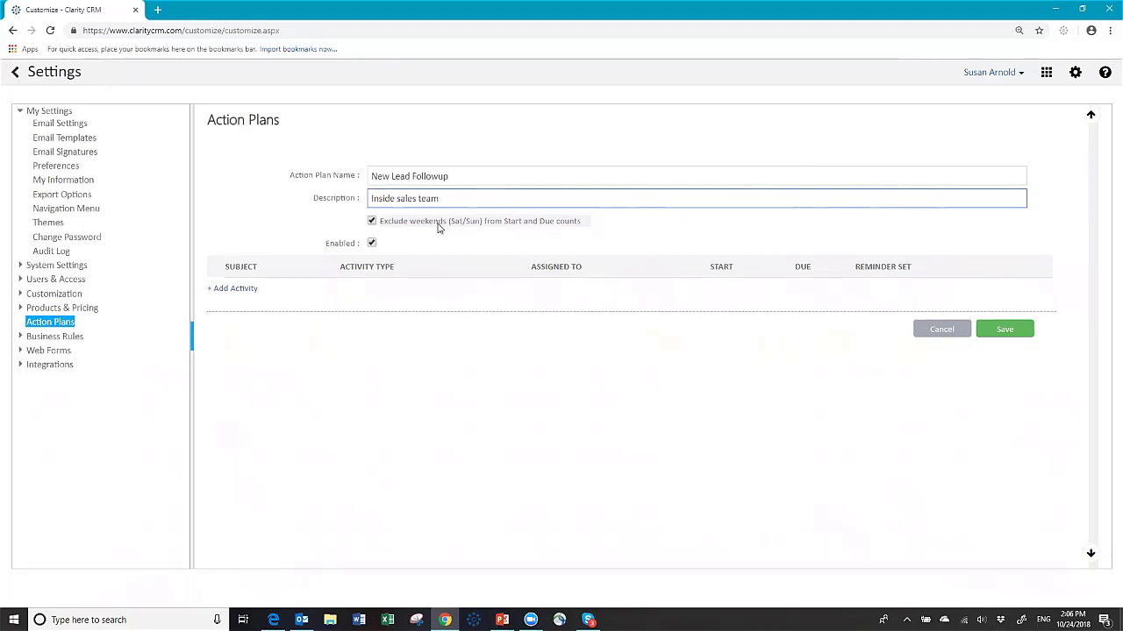
click(372, 221)
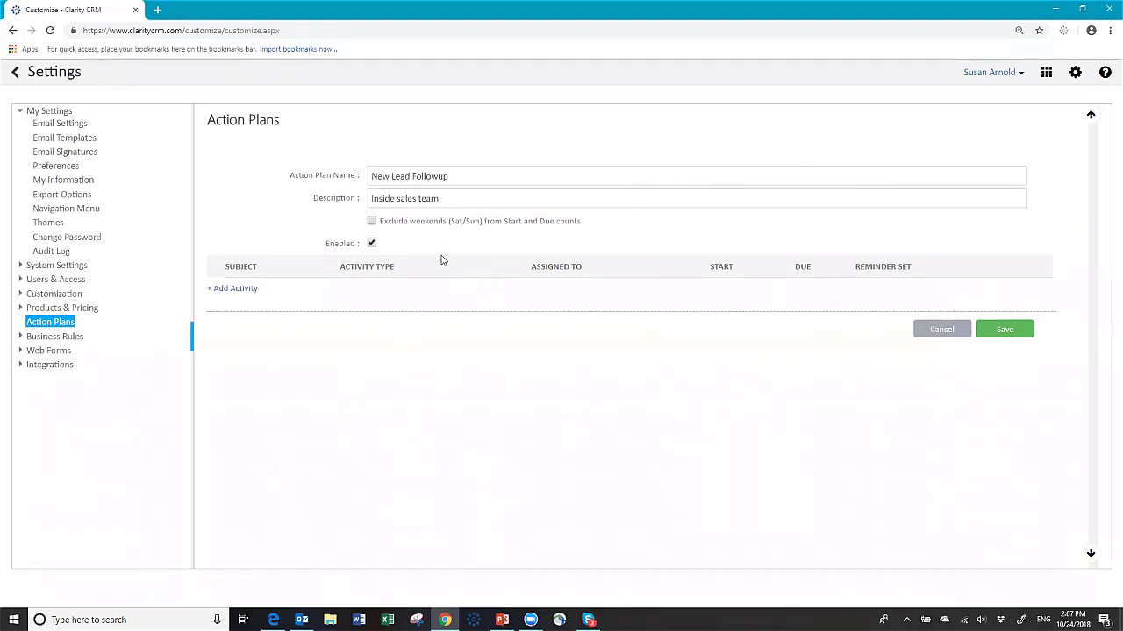
click(236, 290)
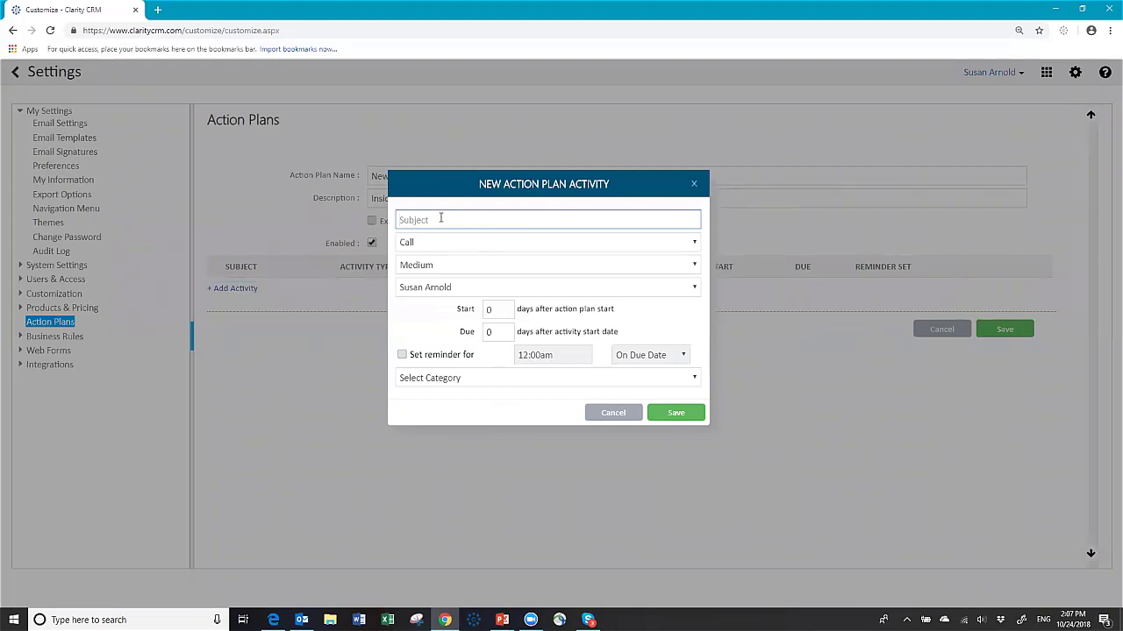
Step: Give the activity subject 'Initial Lead email', type Email, keeping Medium priority and the current assignee
text(Initial Lead email)
click(432, 247)
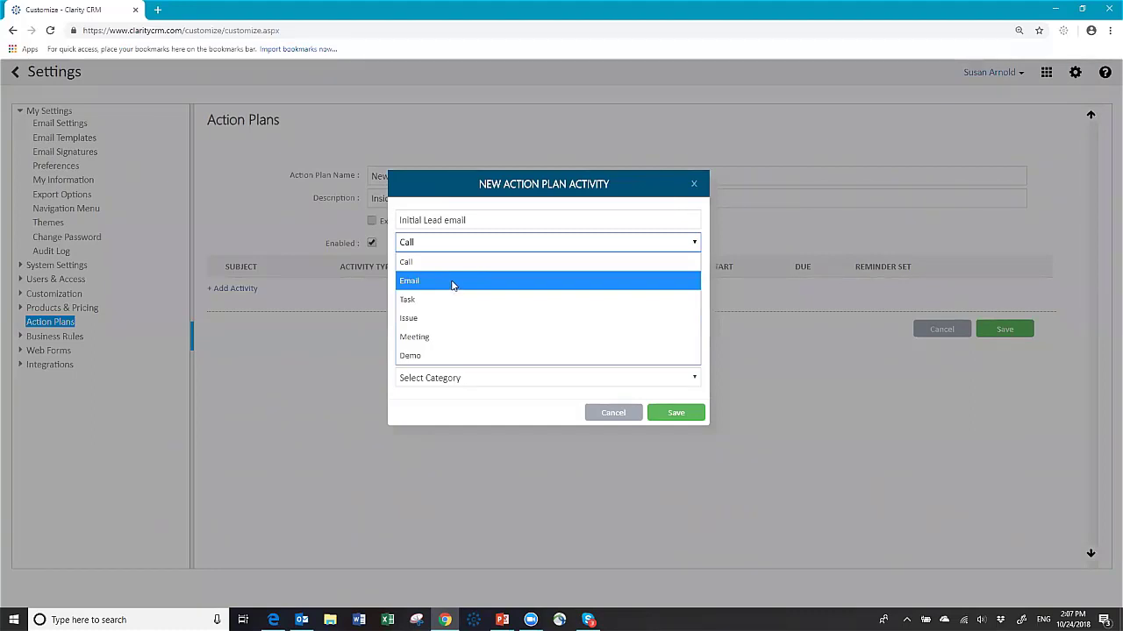
click(450, 281)
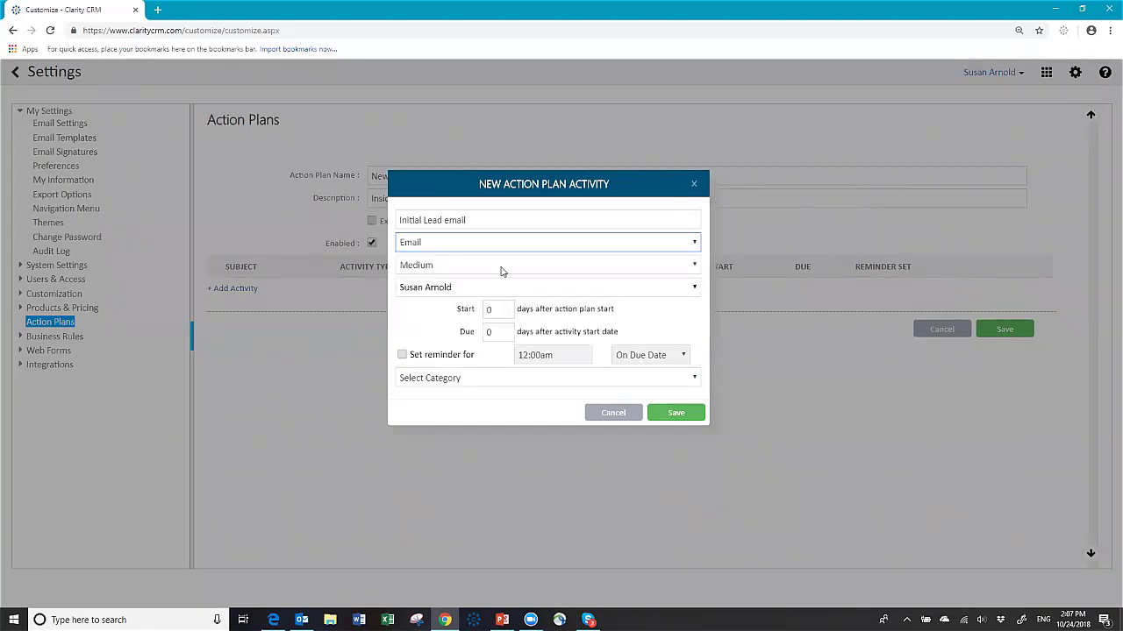
click(502, 267)
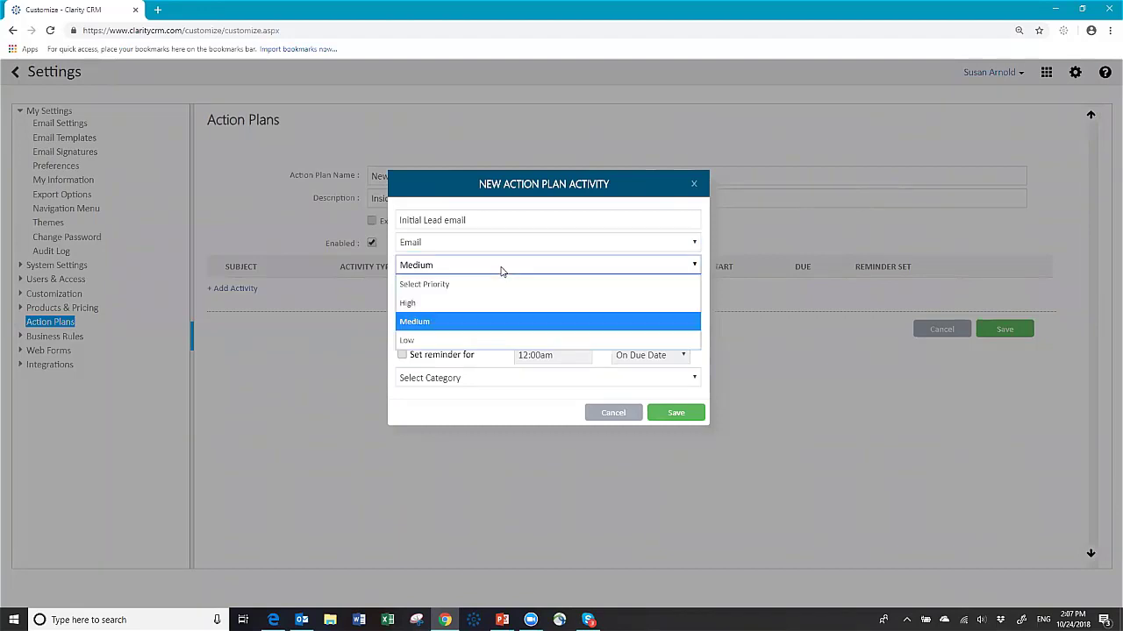
click(500, 267)
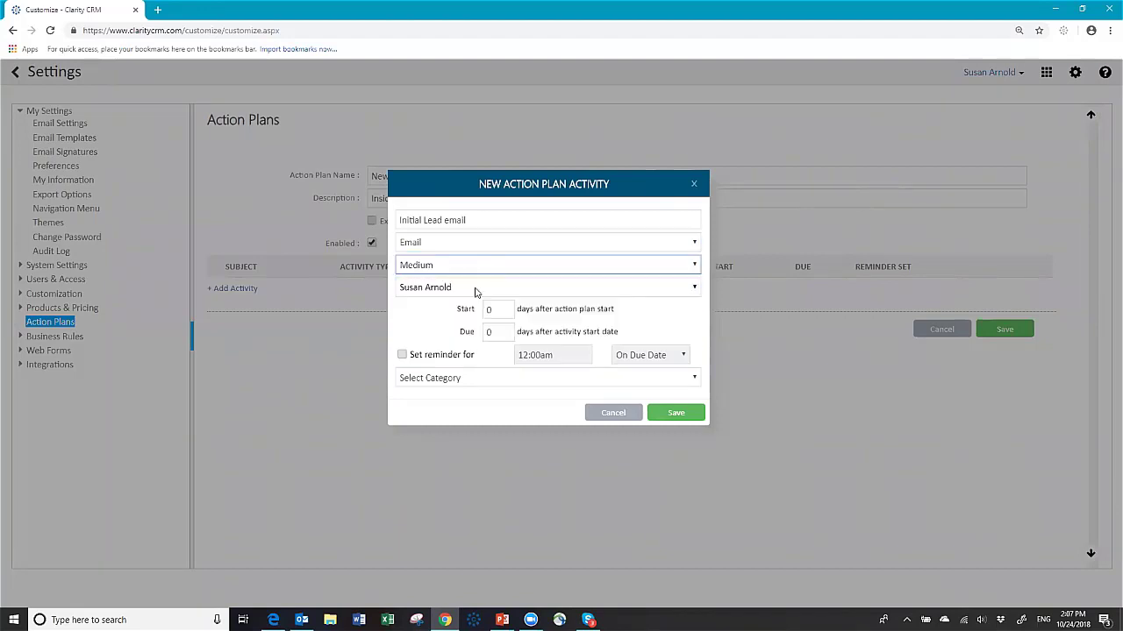
click(478, 289)
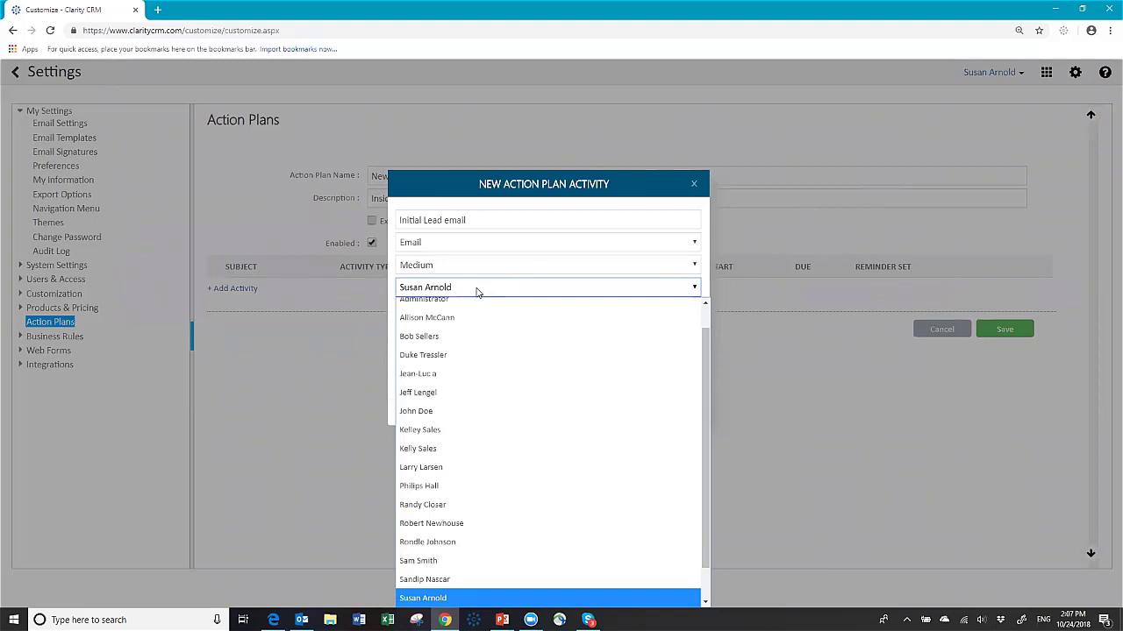
click(478, 292)
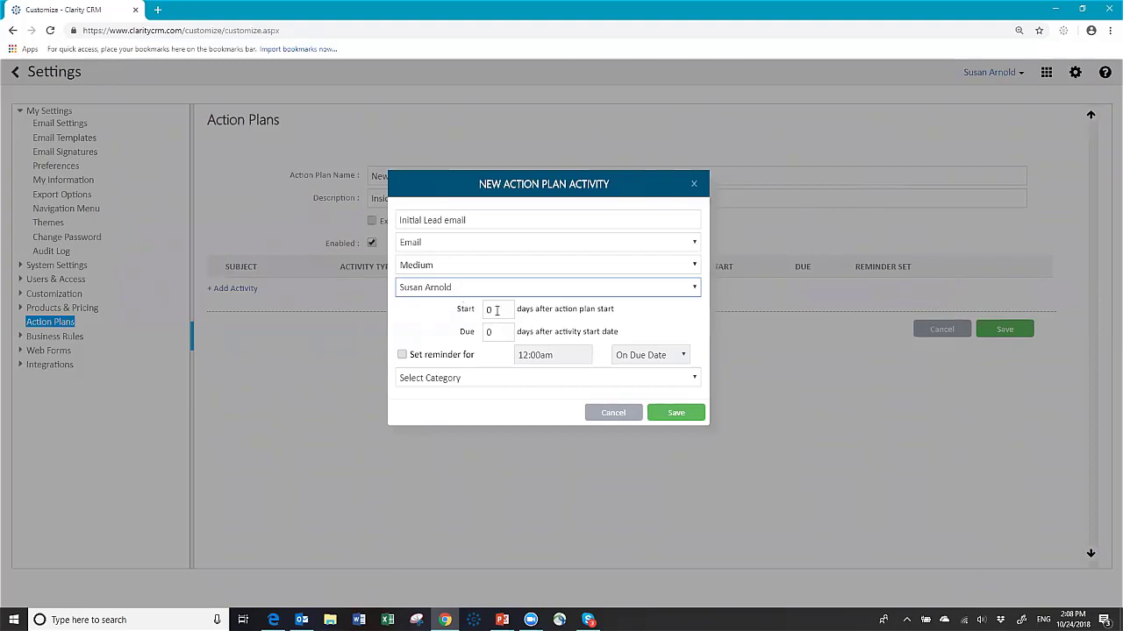
Step: Set the activity's Start to 0 and Due to 1 days, leaving the reminder off
click(513, 309)
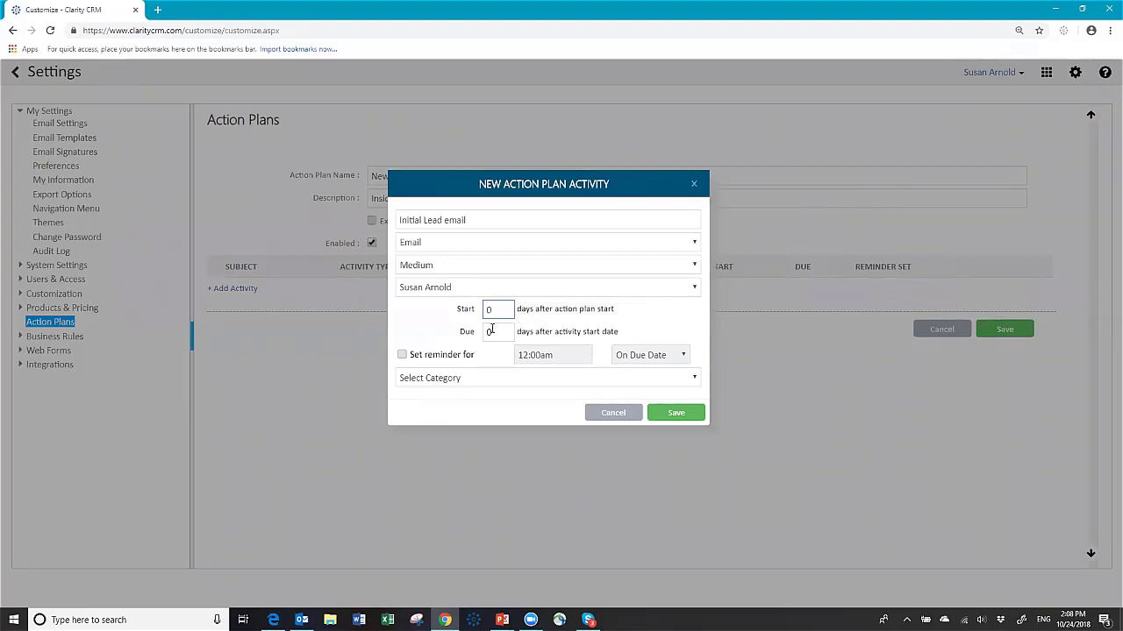
click(495, 333)
click(403, 355)
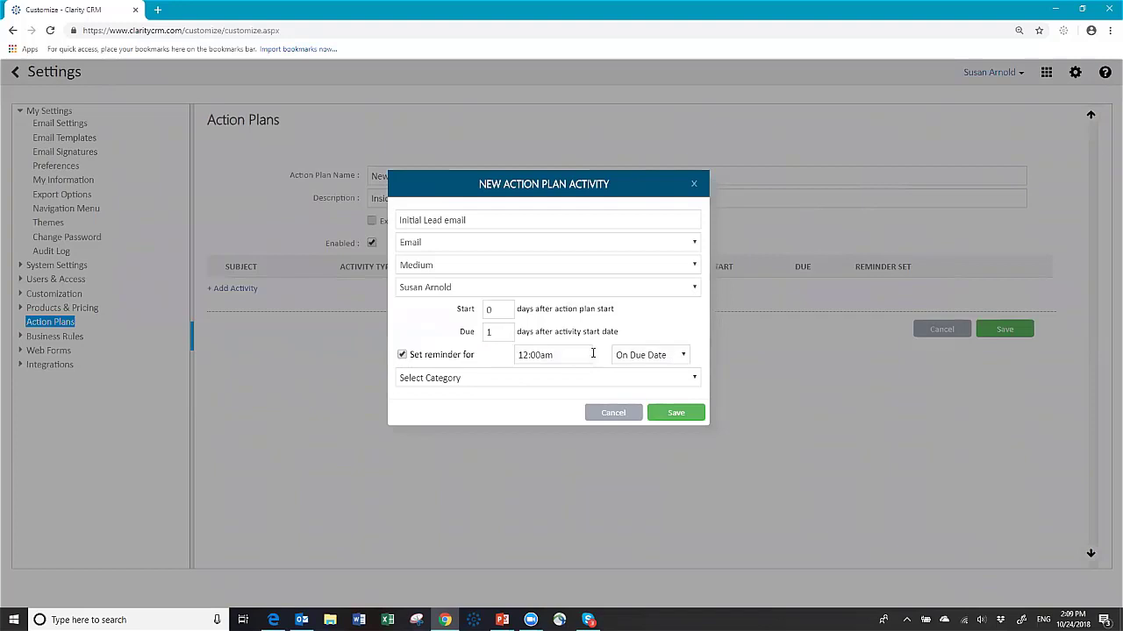
click(686, 358)
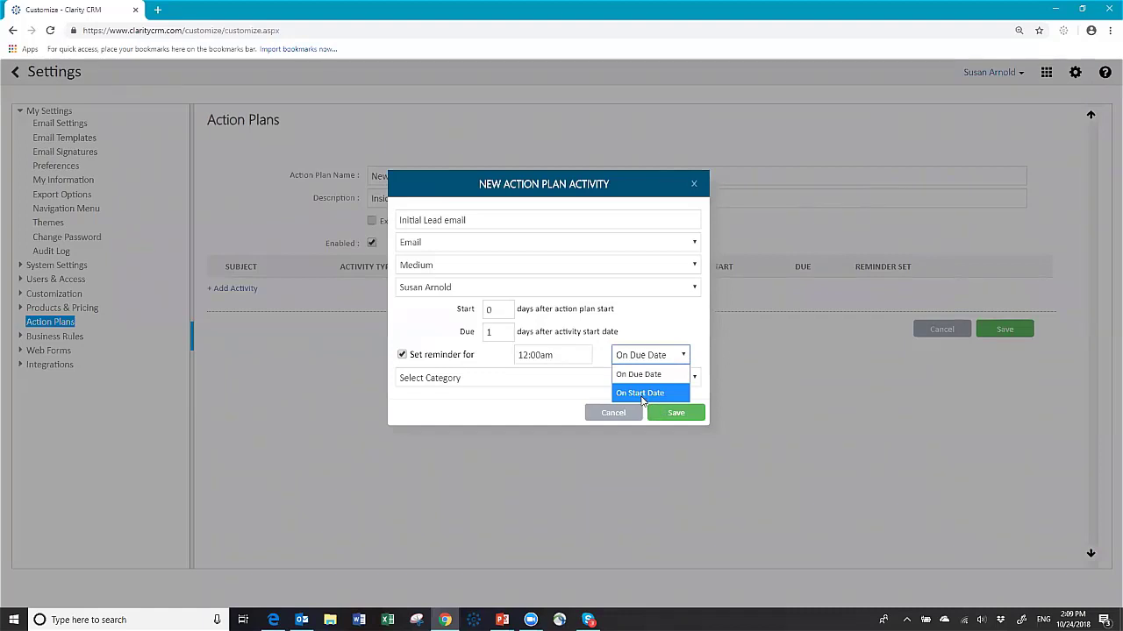
click(643, 395)
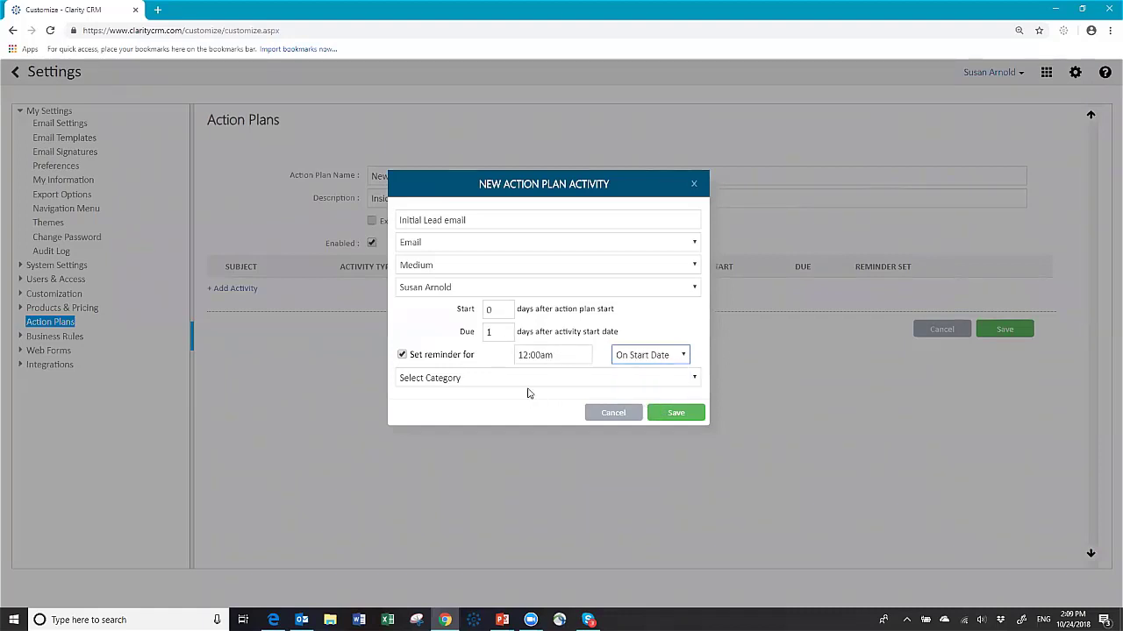
click(403, 355)
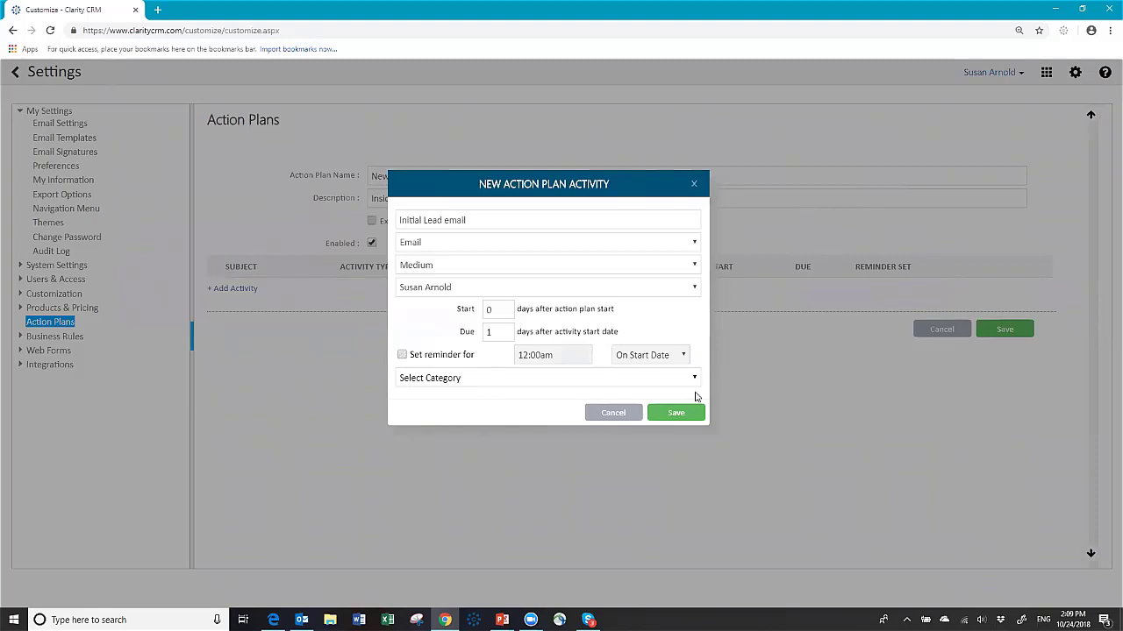
Step: Categorise the activity as Customer Related and save it to the plan
click(694, 379)
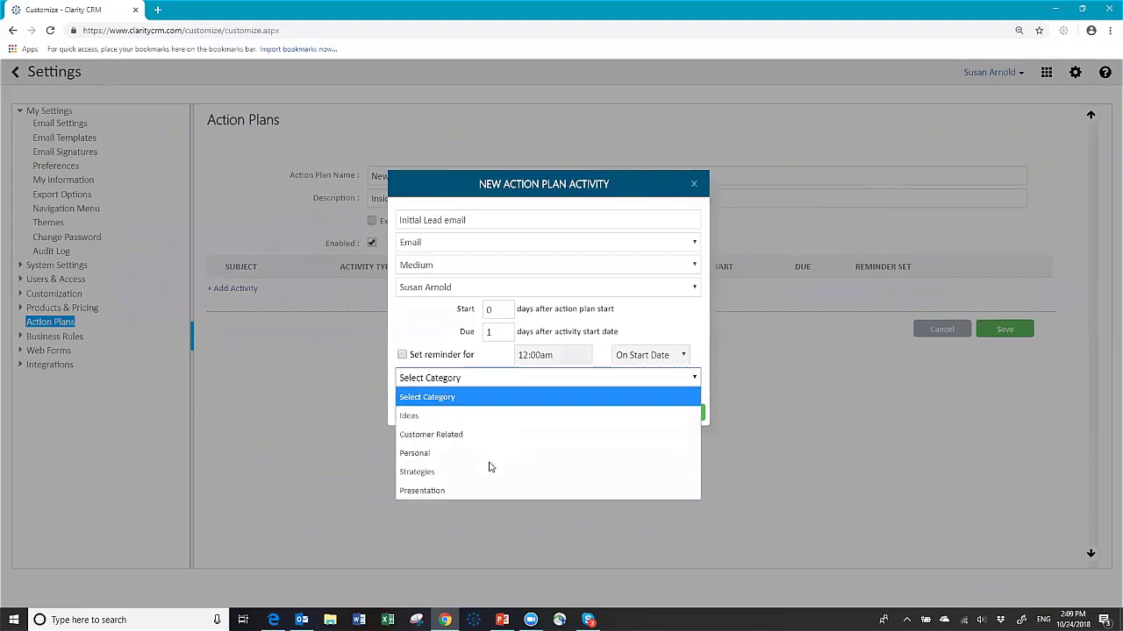
click(481, 436)
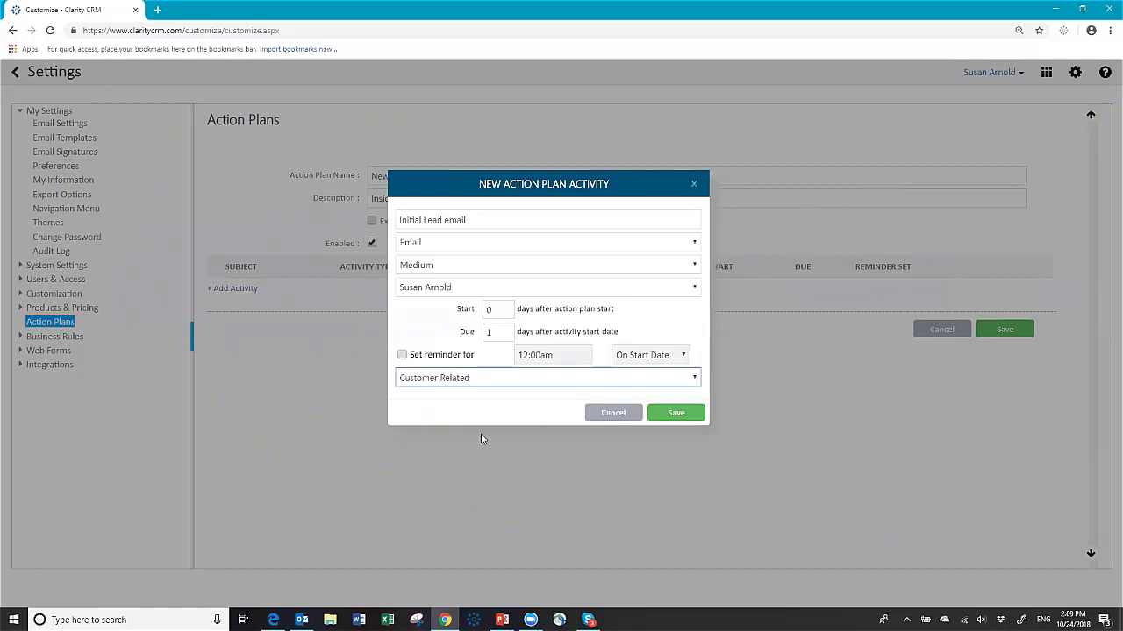
click(673, 414)
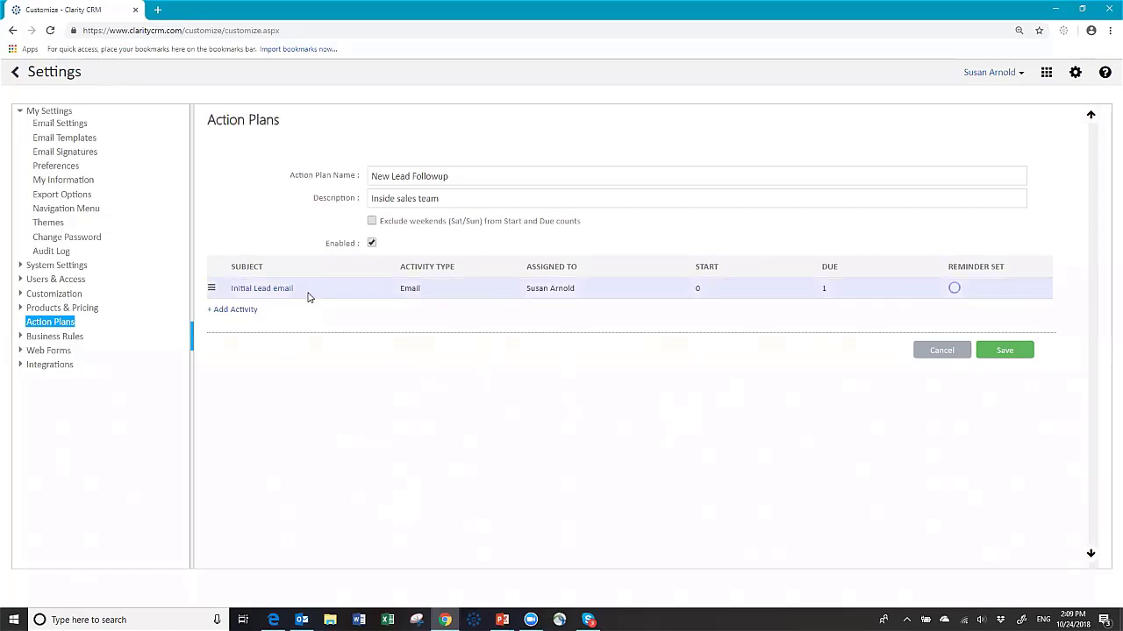
click(226, 312)
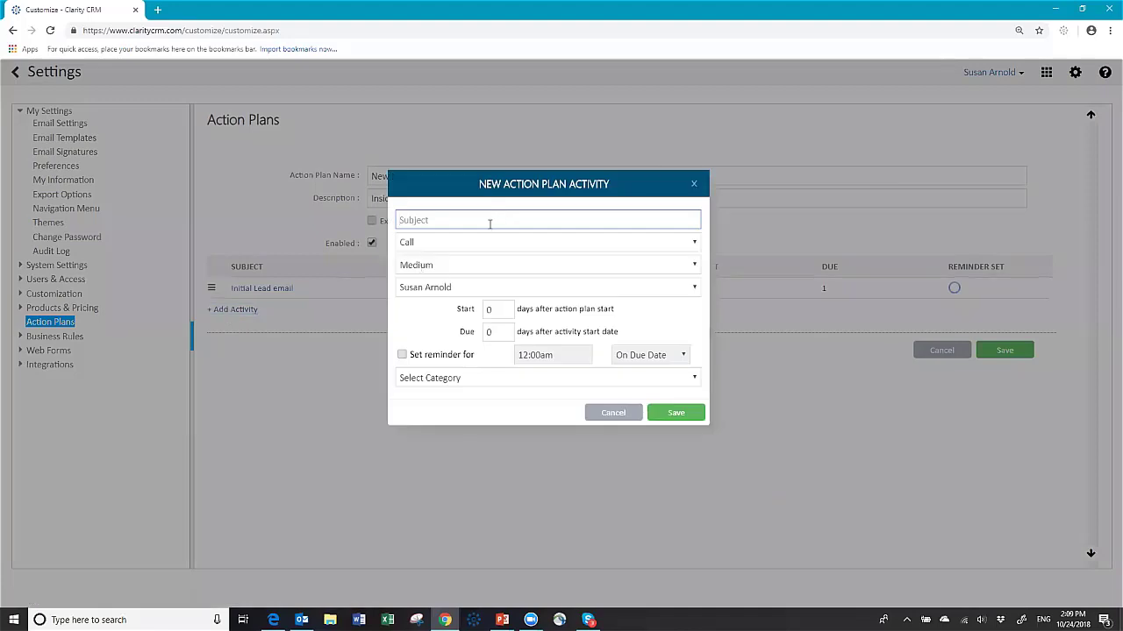
Step: Add the 'Phone call after initial email' activity with Start 2 and Due 4 days
text(Phone call after initial email)
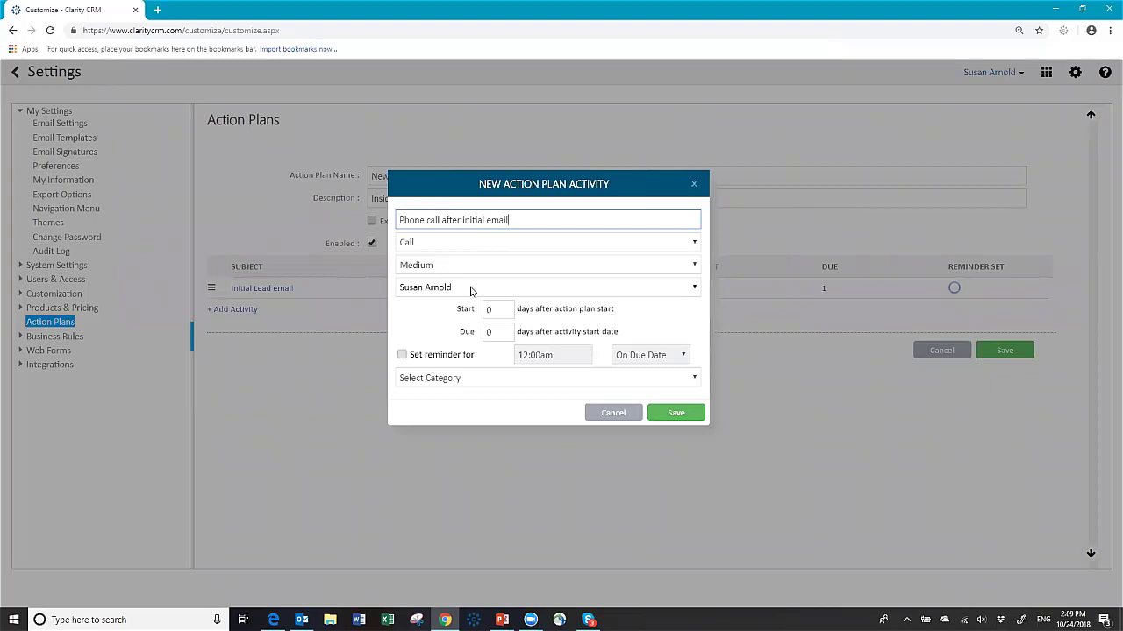
click(504, 304)
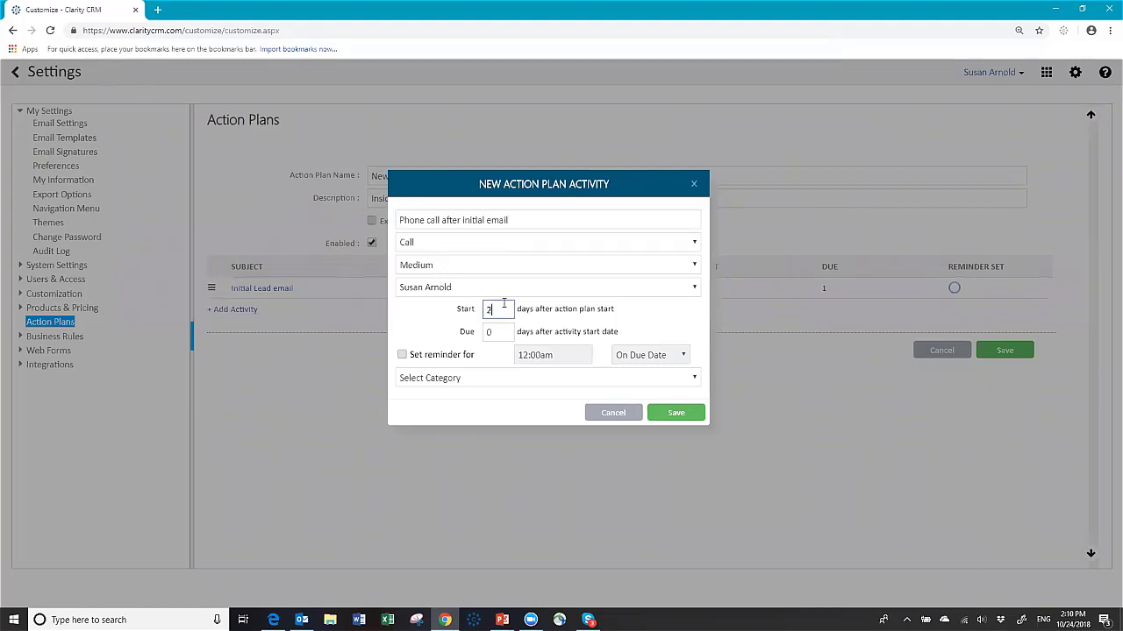
key(Tab)
text(4)
click(677, 416)
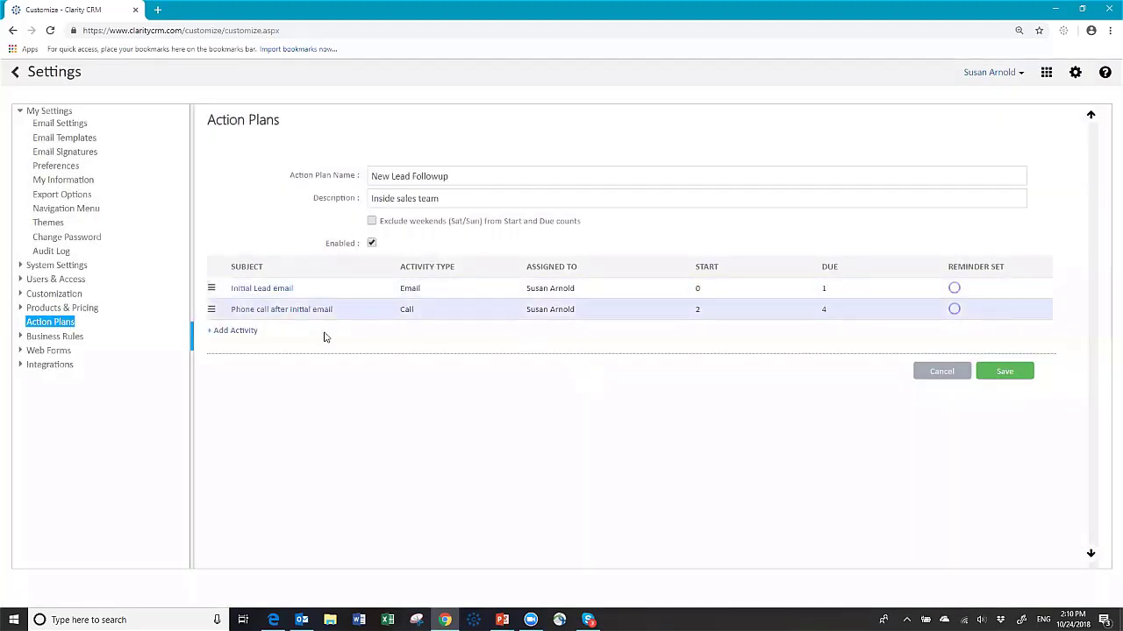
click(234, 333)
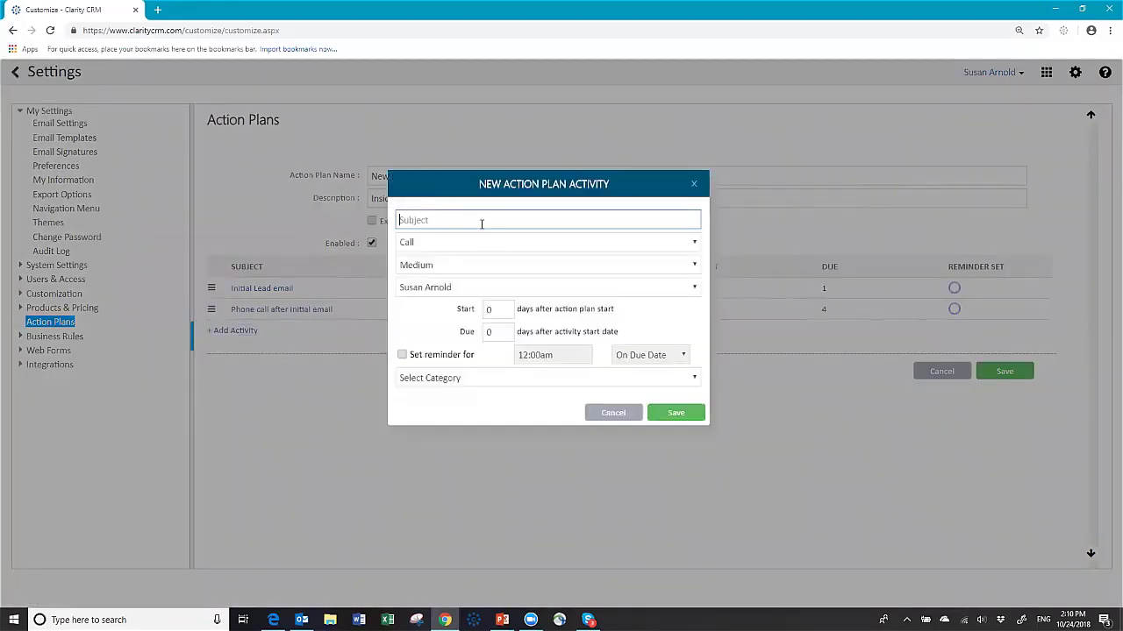
Step: Add Email activity 'Send second email' (start 7, due 10), save the plan, and return to Leads
text(Send second email)
key(Tab)
key(e)
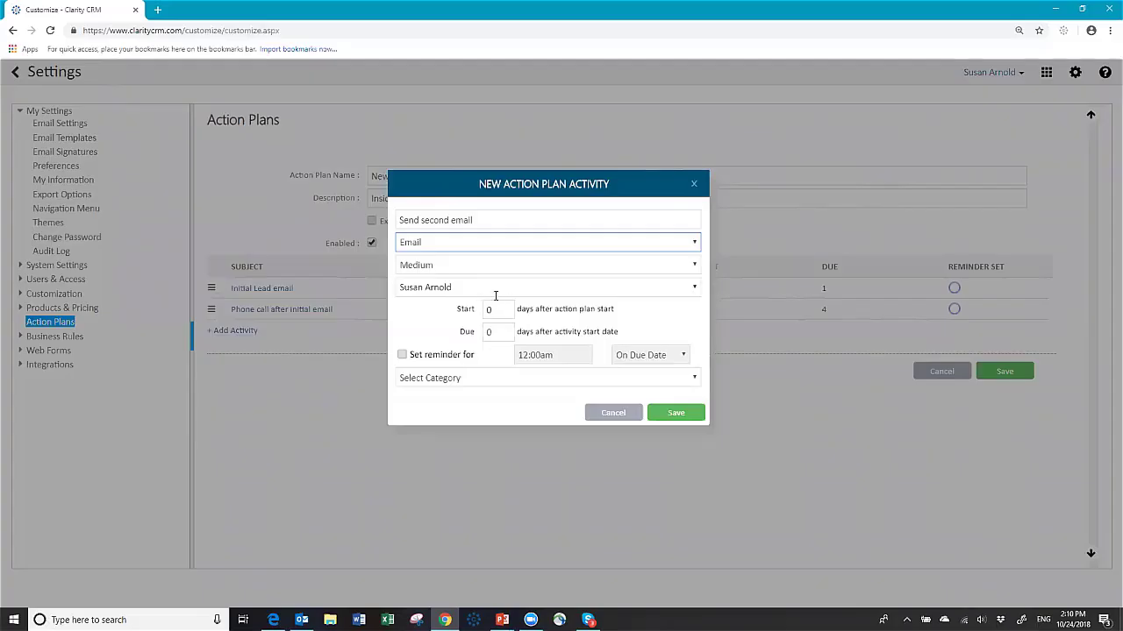
click(496, 304)
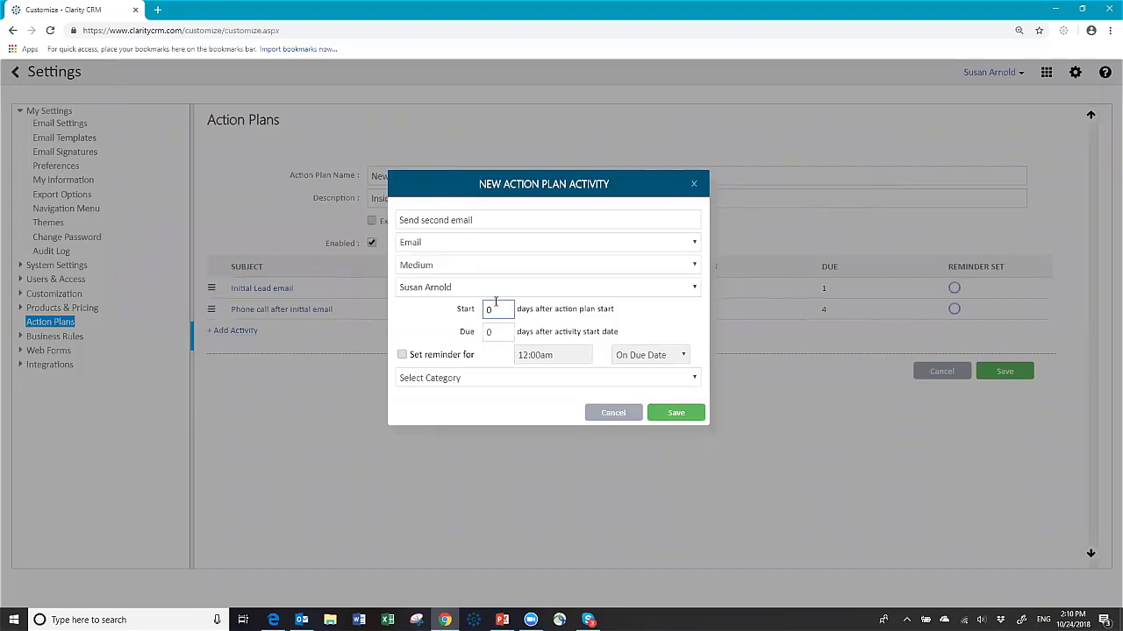
key(Tab)
text(1)
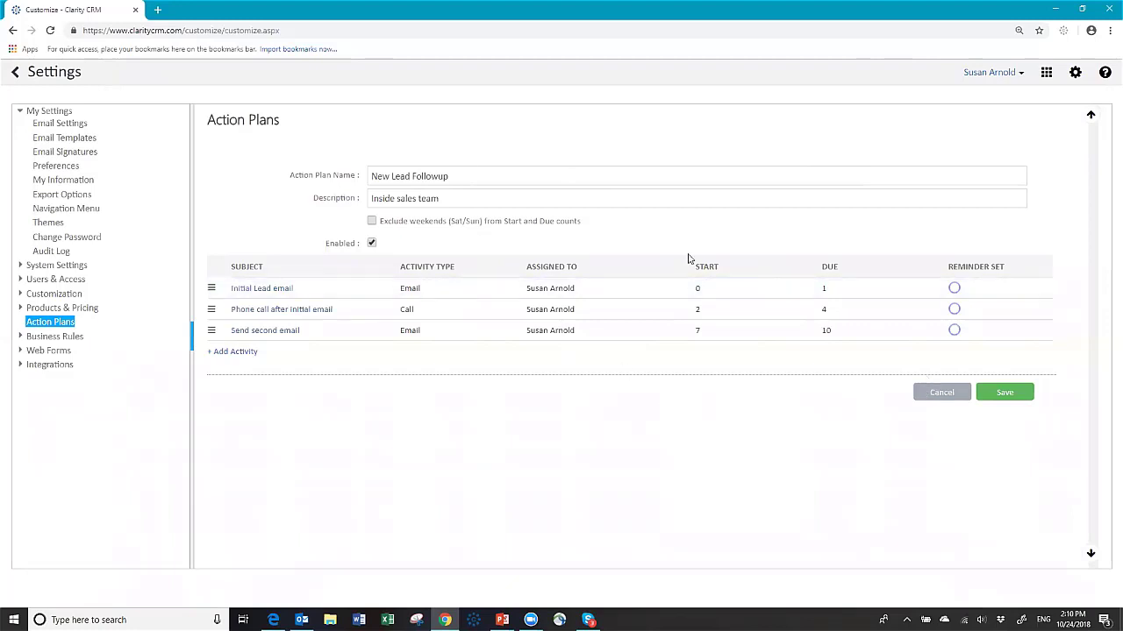
click(1004, 395)
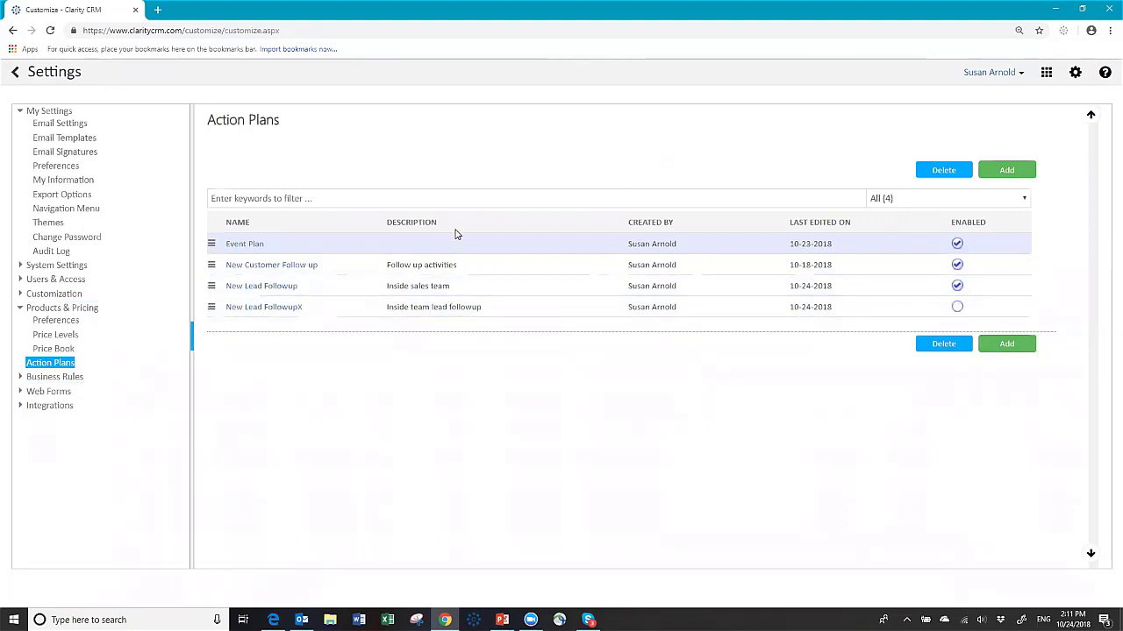
click(15, 74)
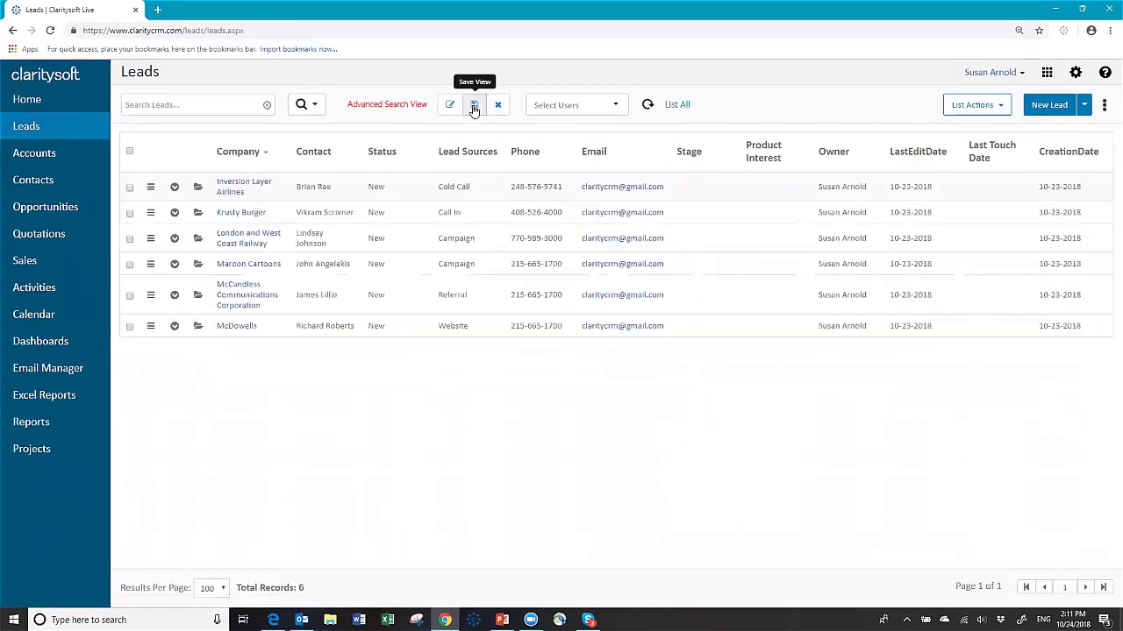
Step: Save the leads as view 'New lead list', select them all, and apply an action plan
click(473, 106)
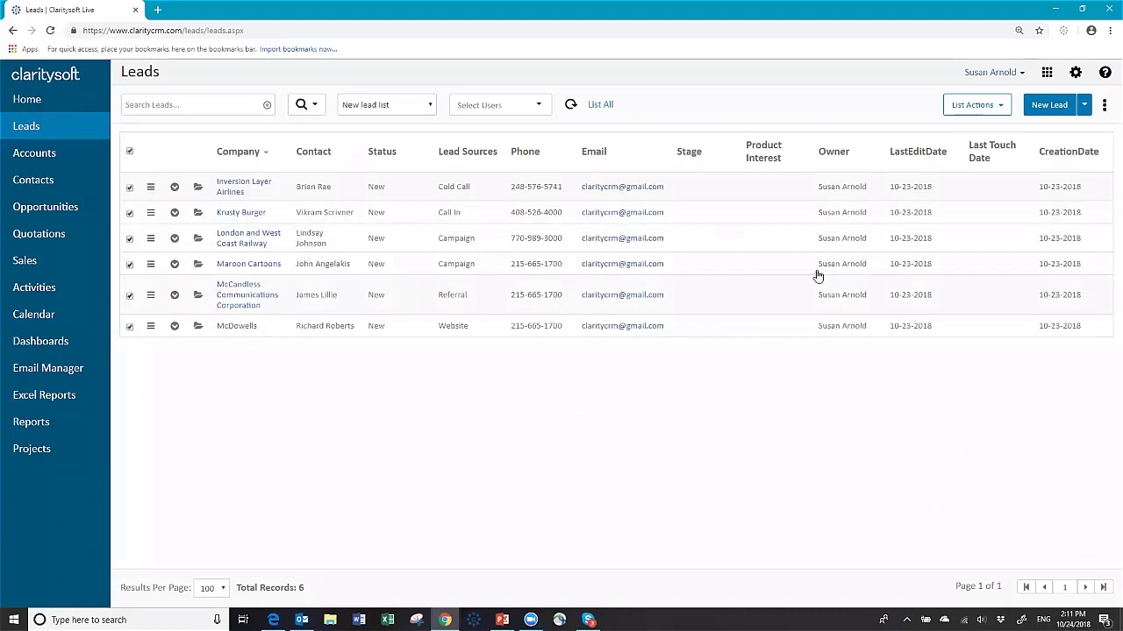
click(1000, 109)
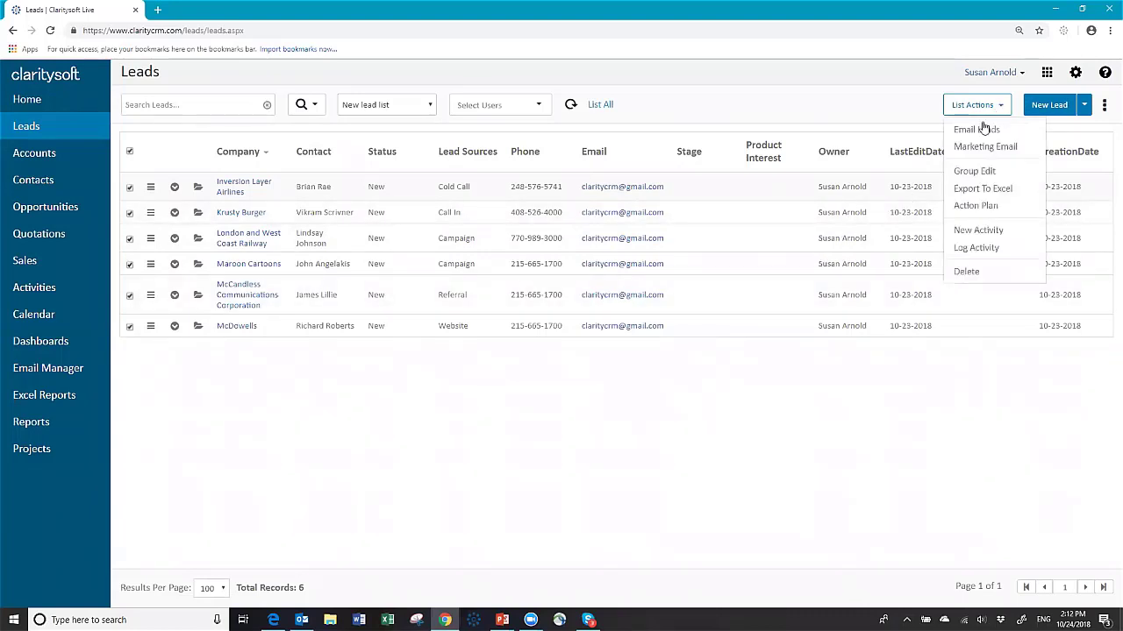
click(965, 207)
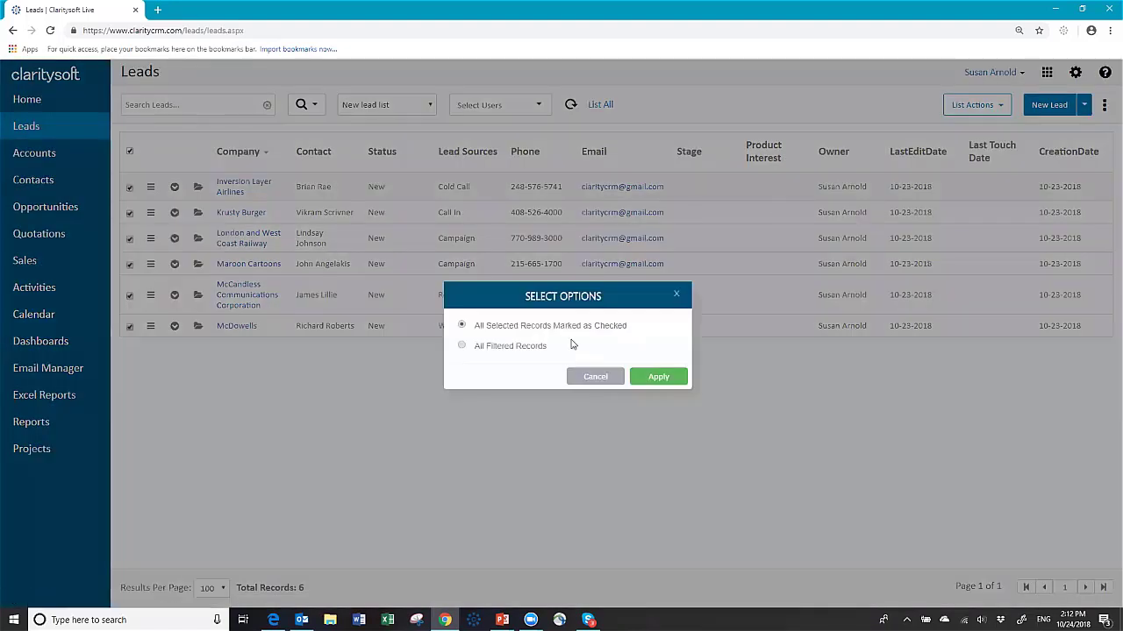
Step: Apply to the checked records and choose the New Lead Followup action plan
click(671, 379)
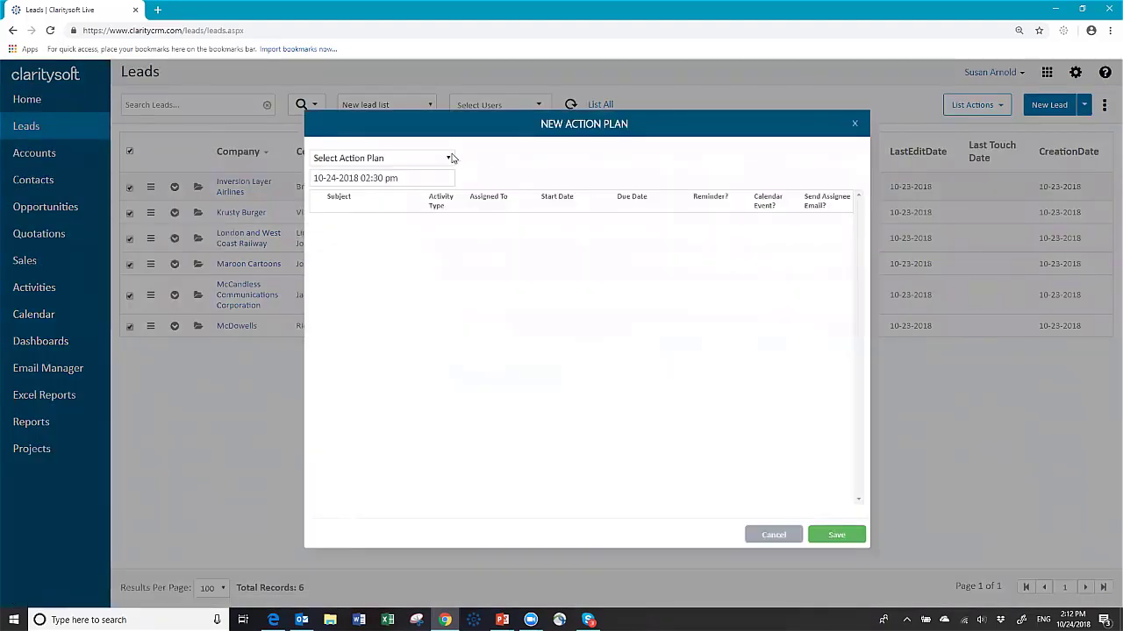
click(450, 158)
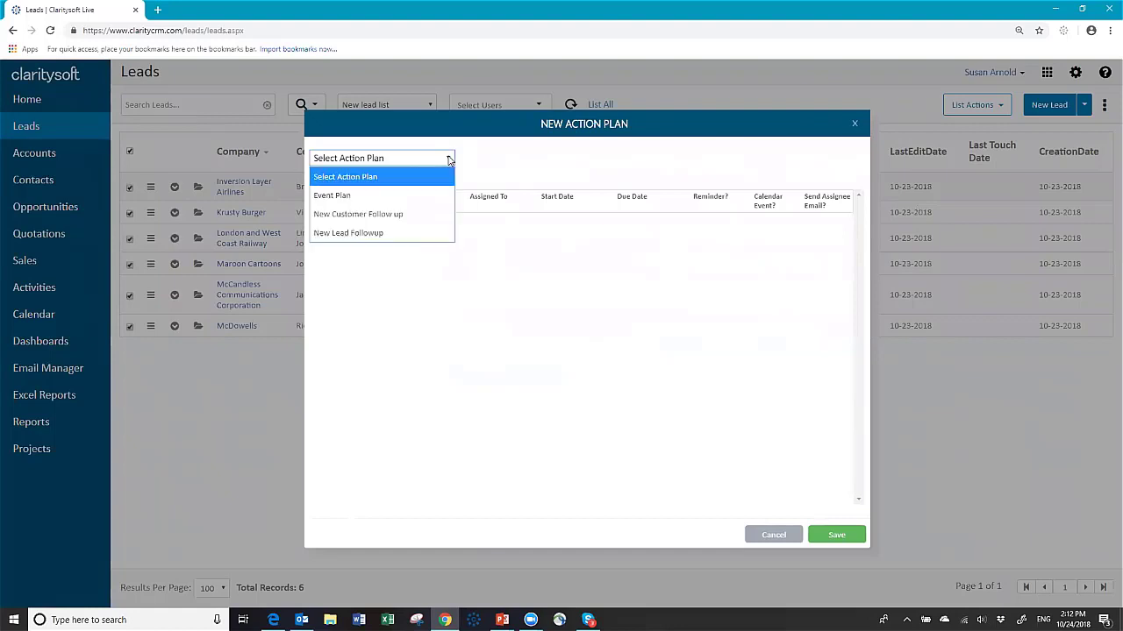
click(374, 233)
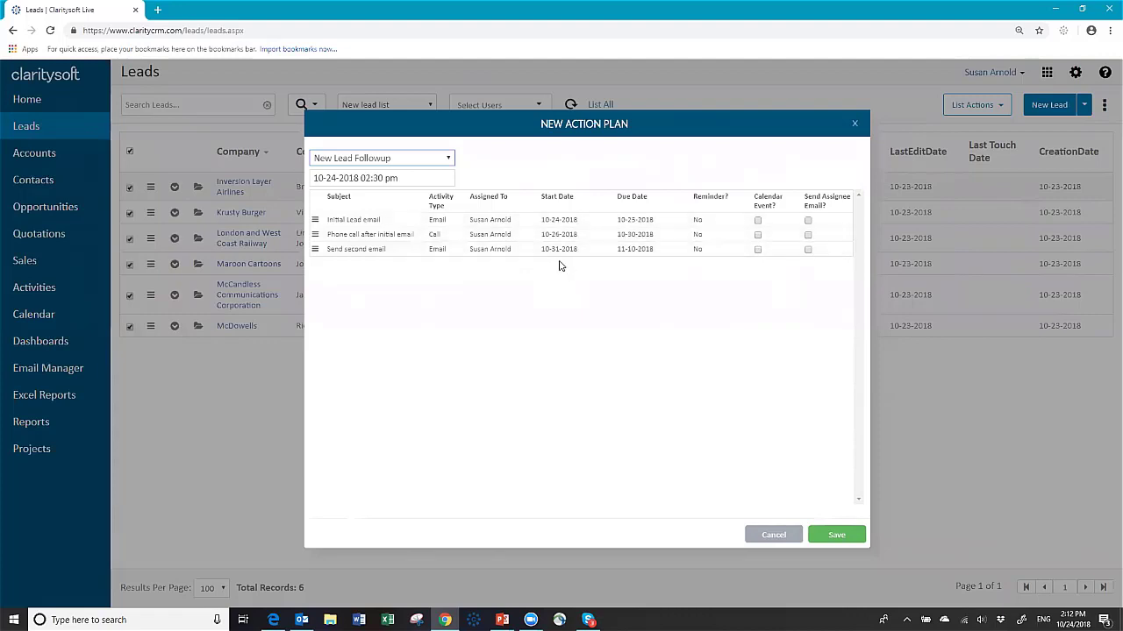
click(418, 178)
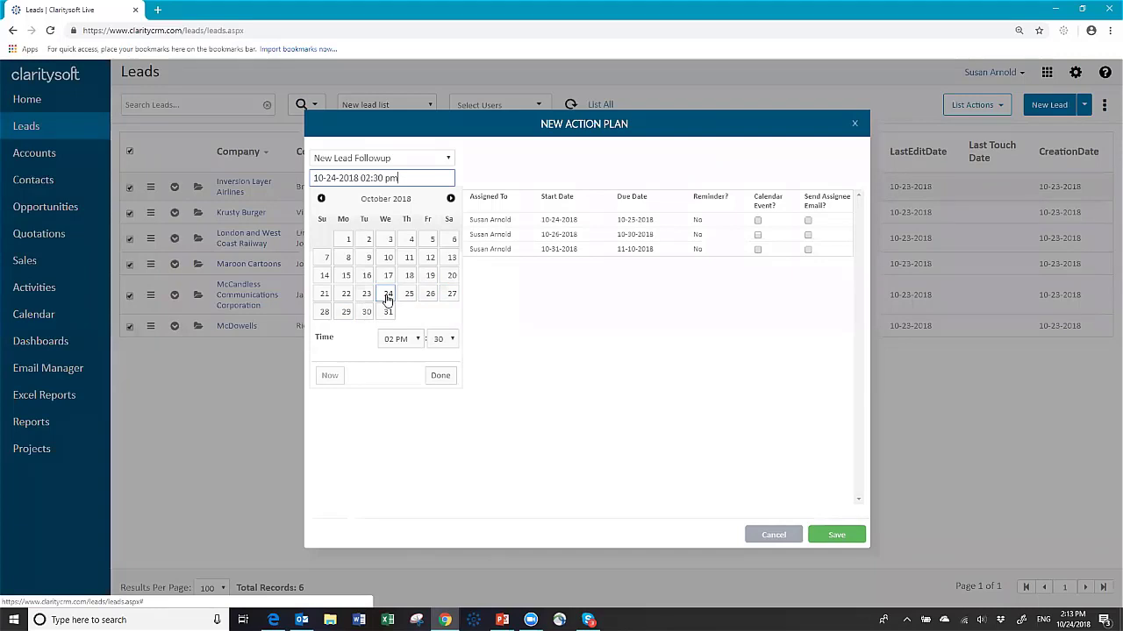
click(389, 296)
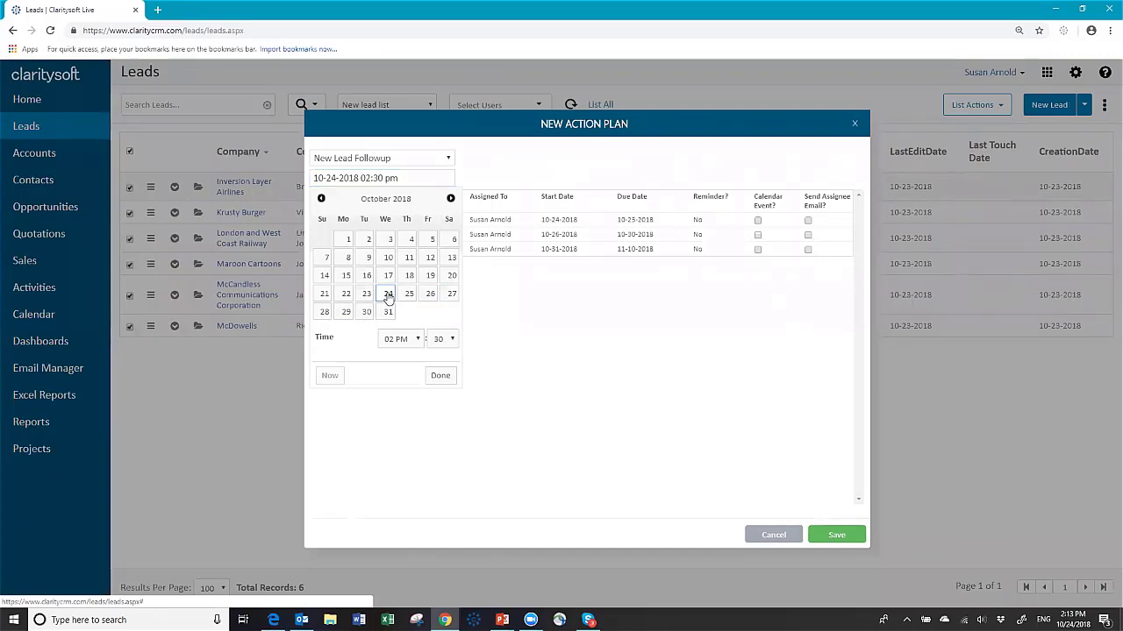
click(388, 296)
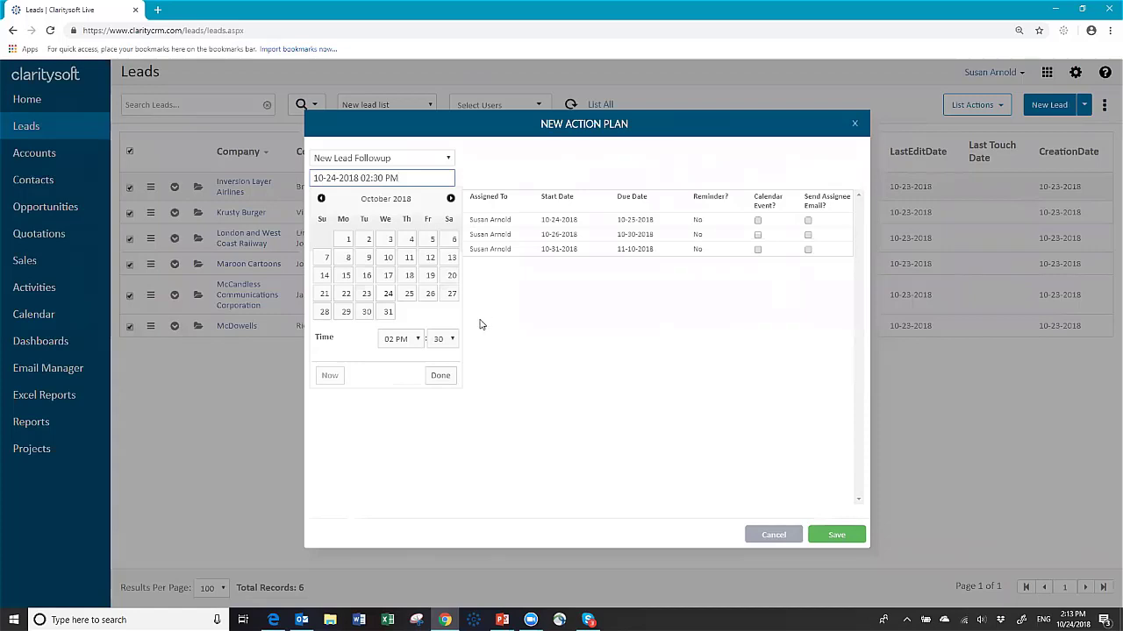
click(506, 346)
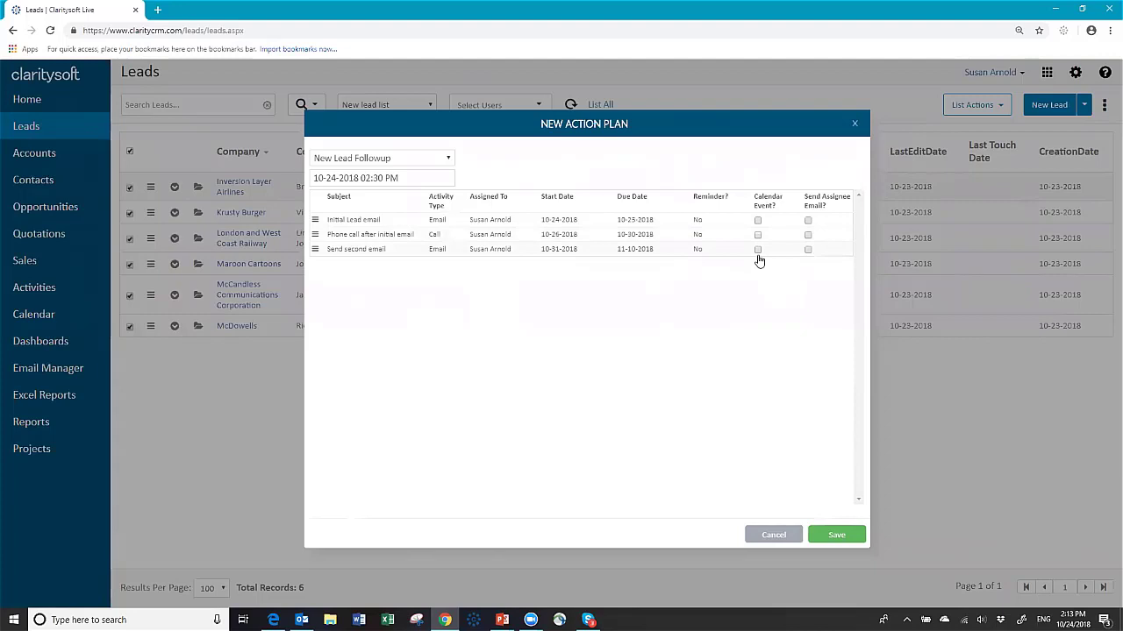
Step: Mark all three activities as calendar events and save the plan for the leads
click(758, 220)
click(758, 234)
click(758, 250)
click(838, 535)
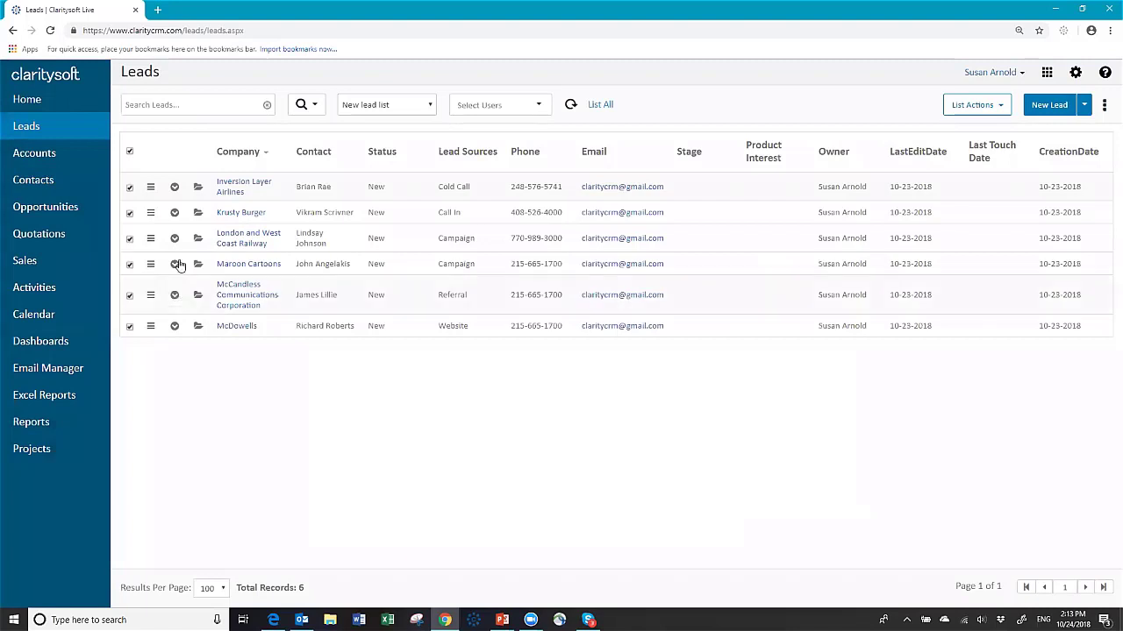
Step: Check the open activities of the Inversion Layer Airlines and Krusty Burger leads, then list today's lead emails
click(173, 189)
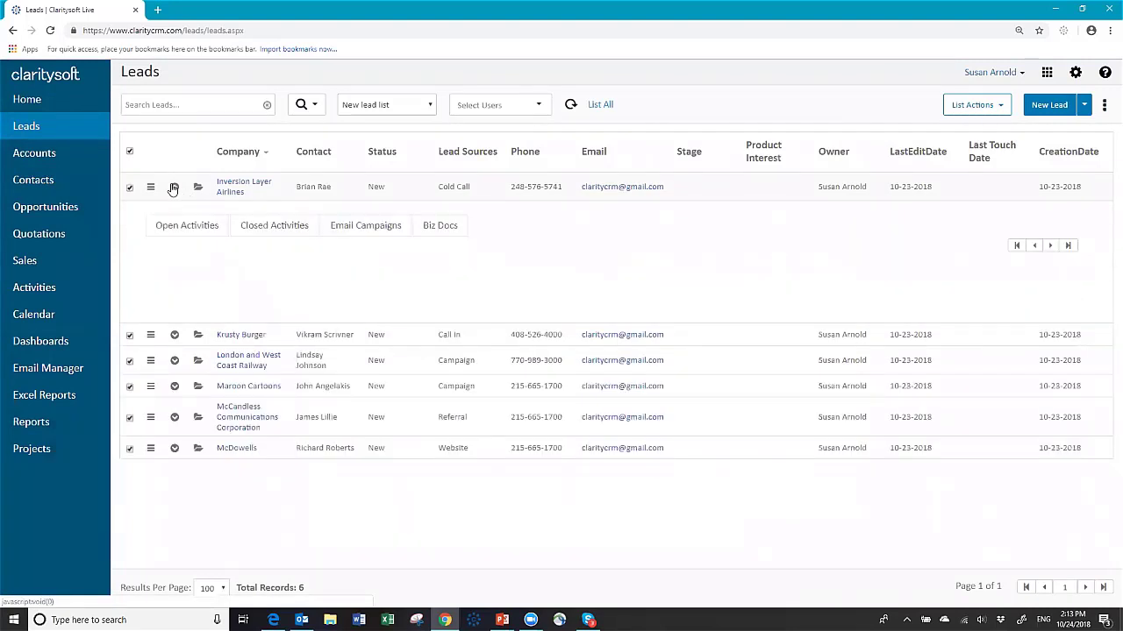
click(181, 229)
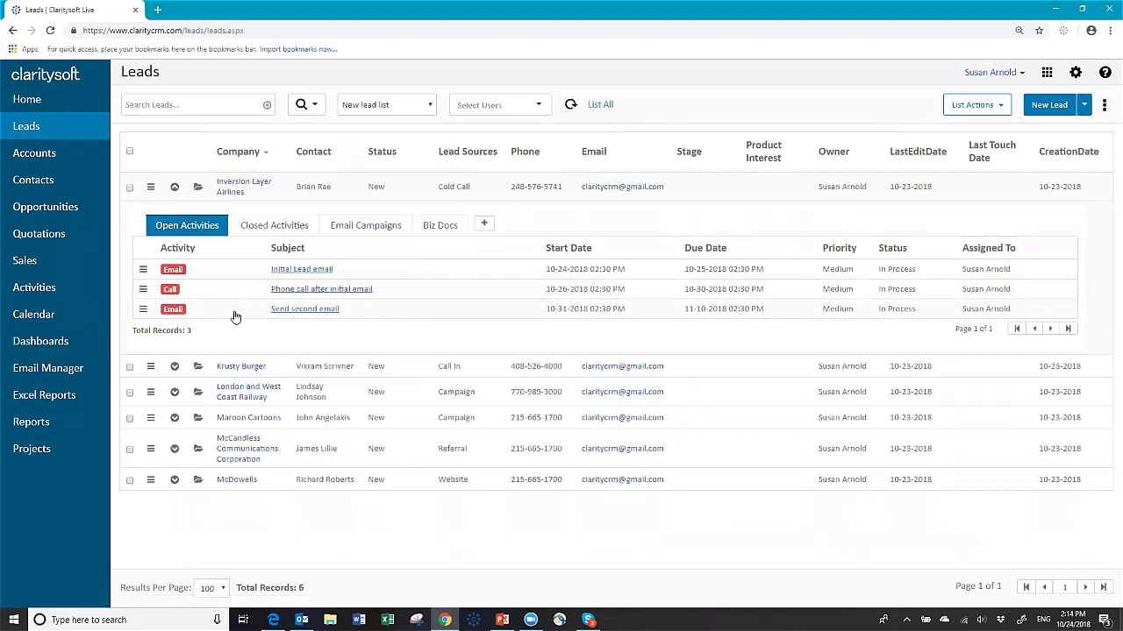
click(175, 187)
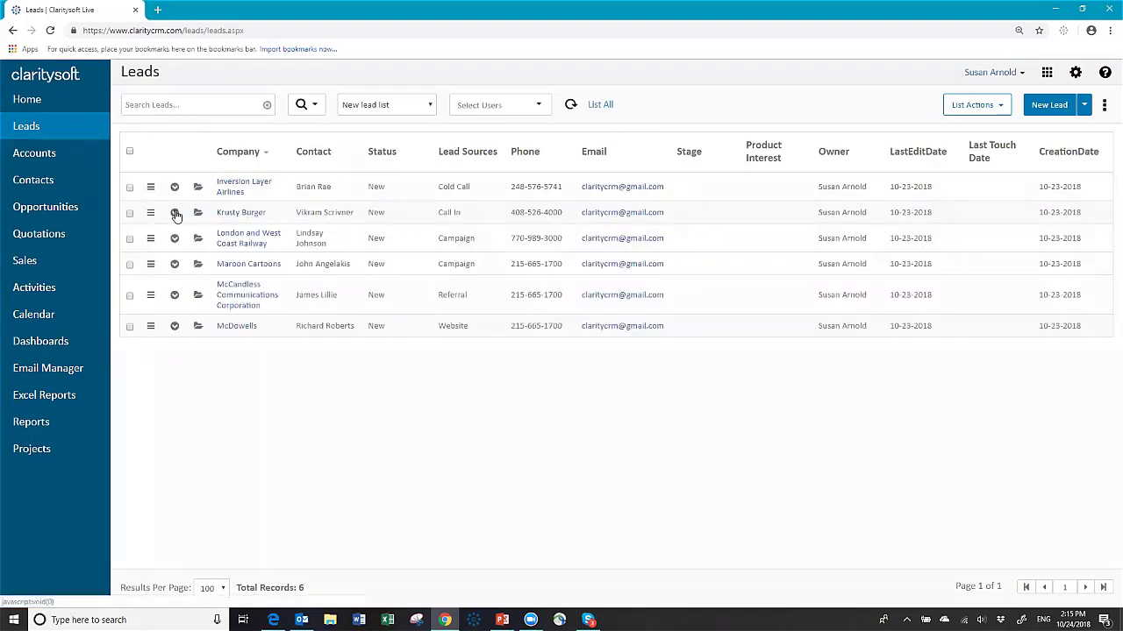
click(174, 212)
click(173, 251)
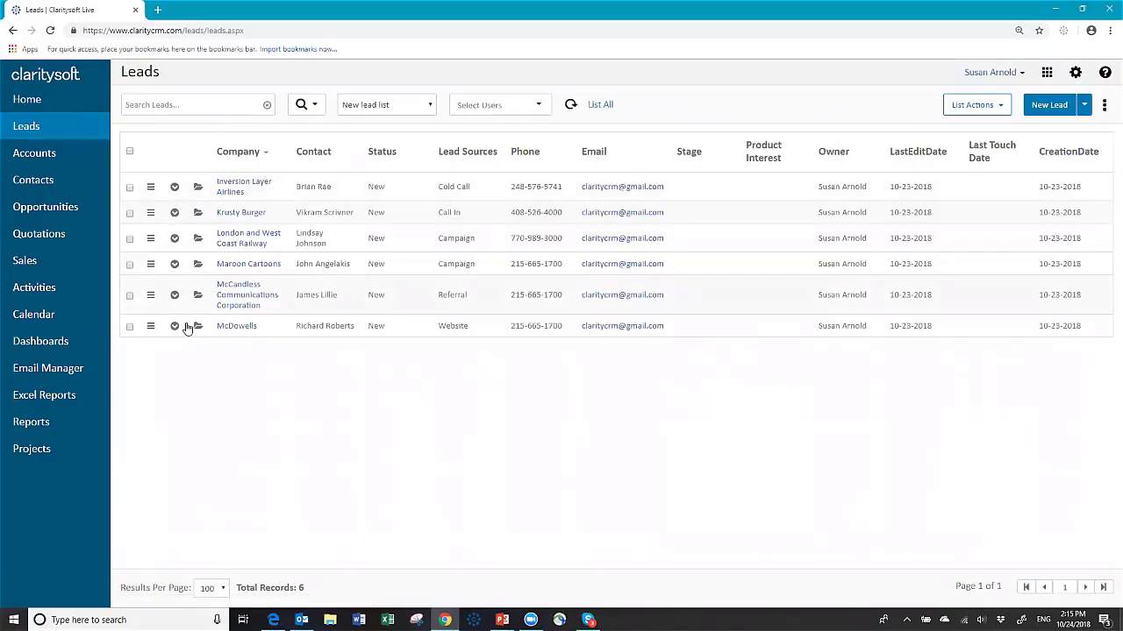
click(41, 291)
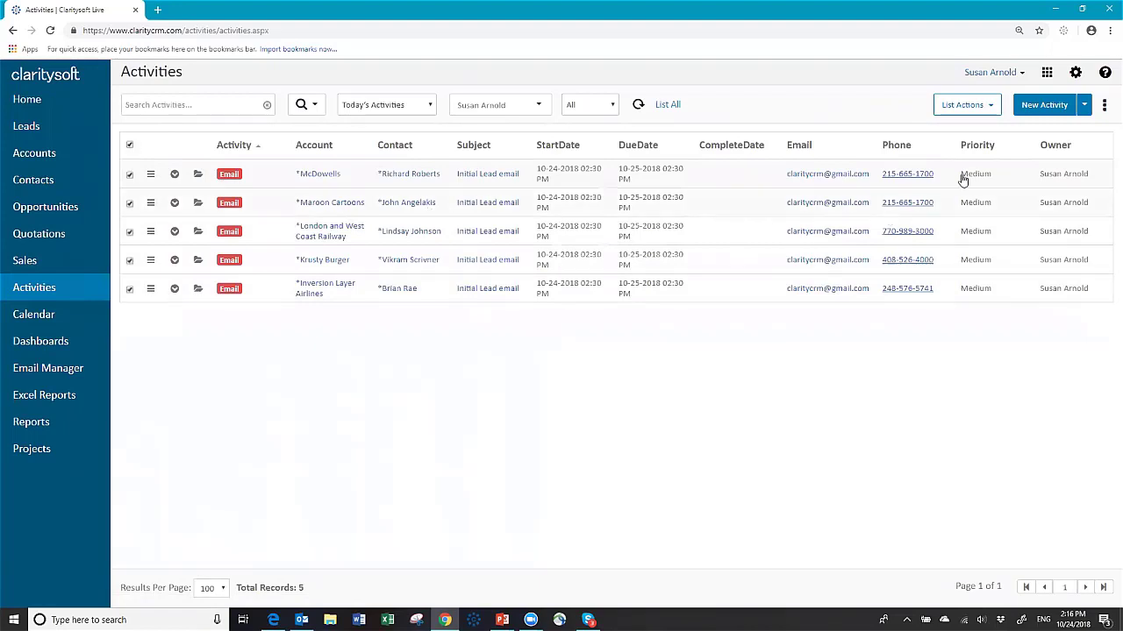
click(988, 111)
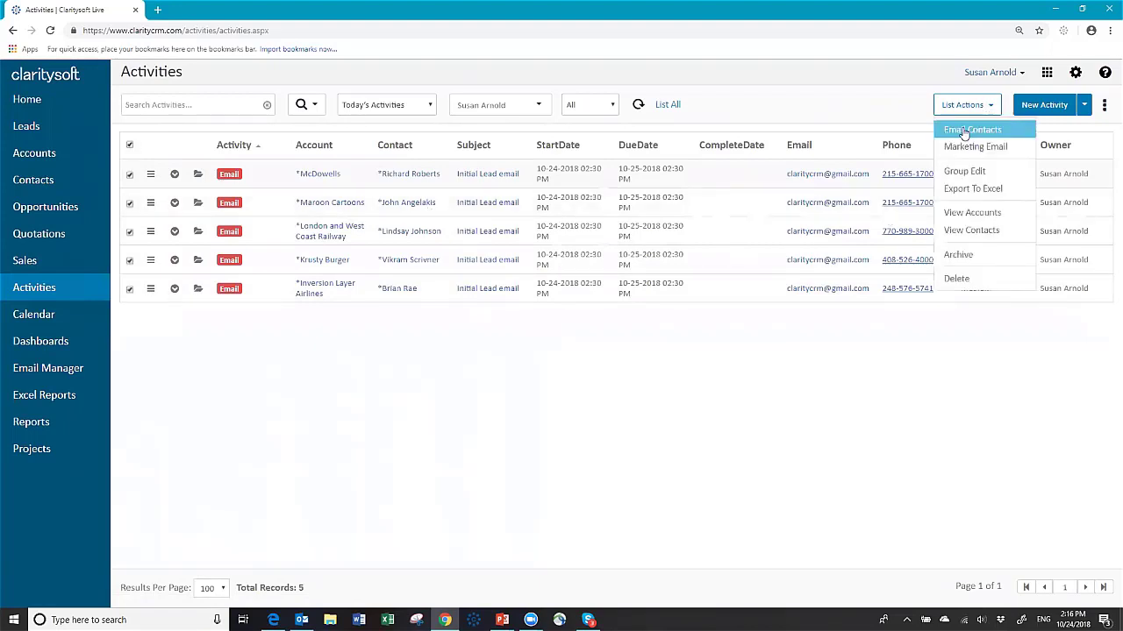
click(969, 129)
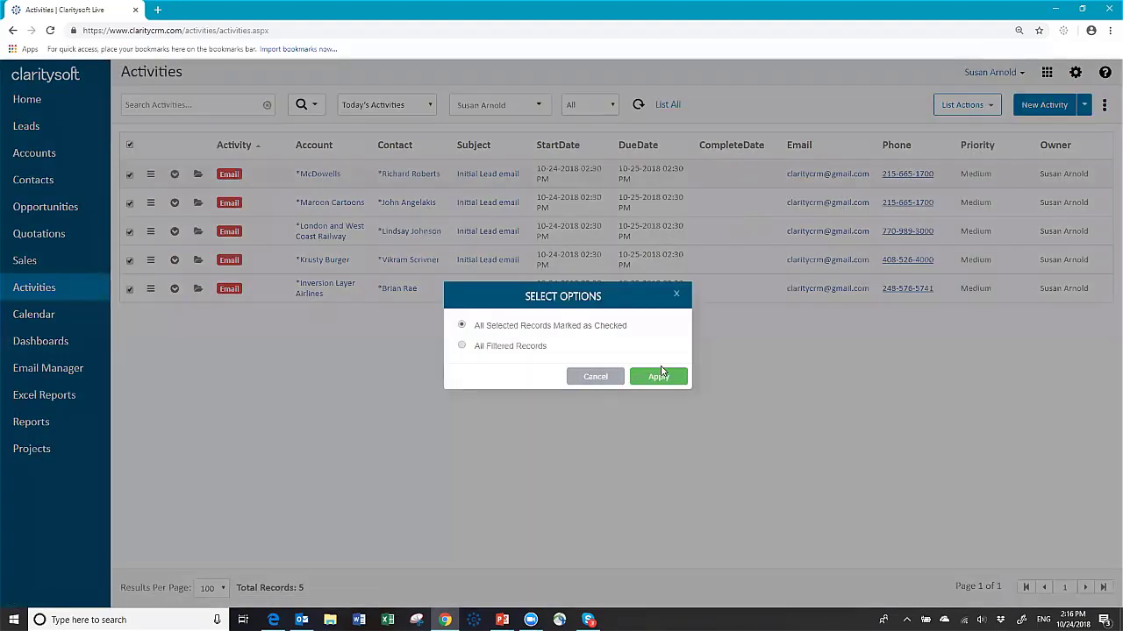
click(659, 377)
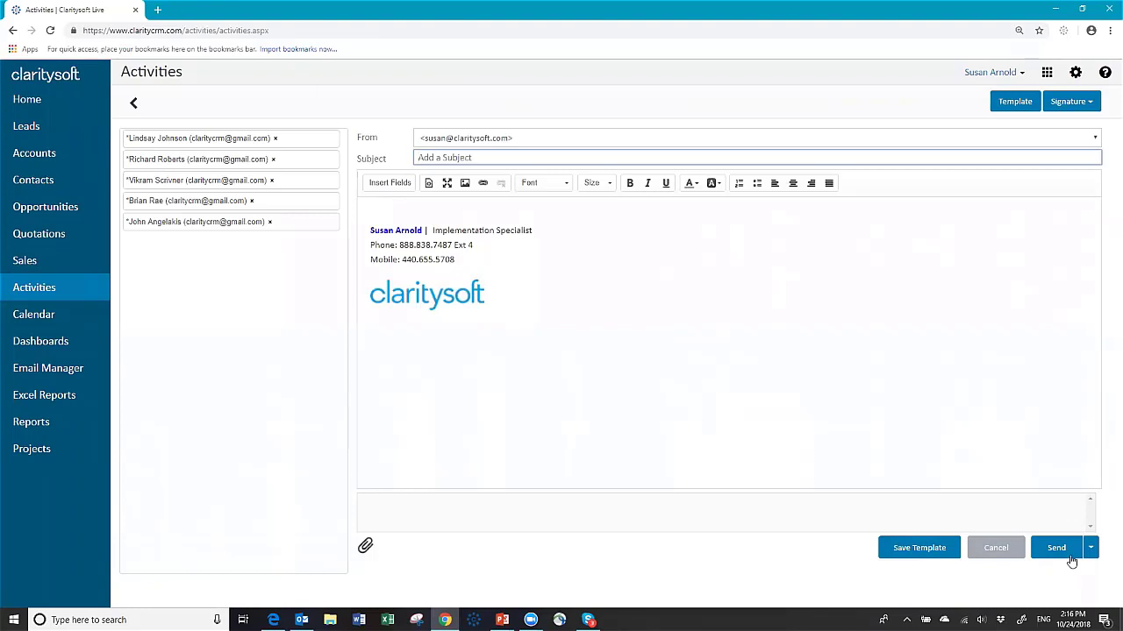
click(1002, 550)
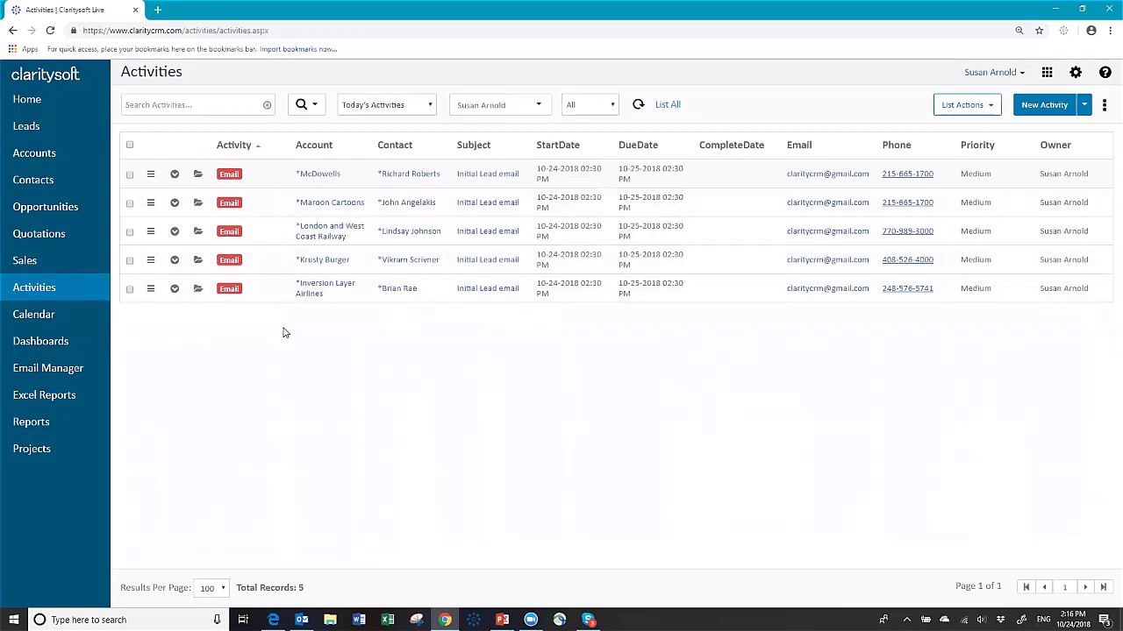
Step: Switch the Activities view to Future Activities to list the ten plan activities, then go to Accounts
click(430, 107)
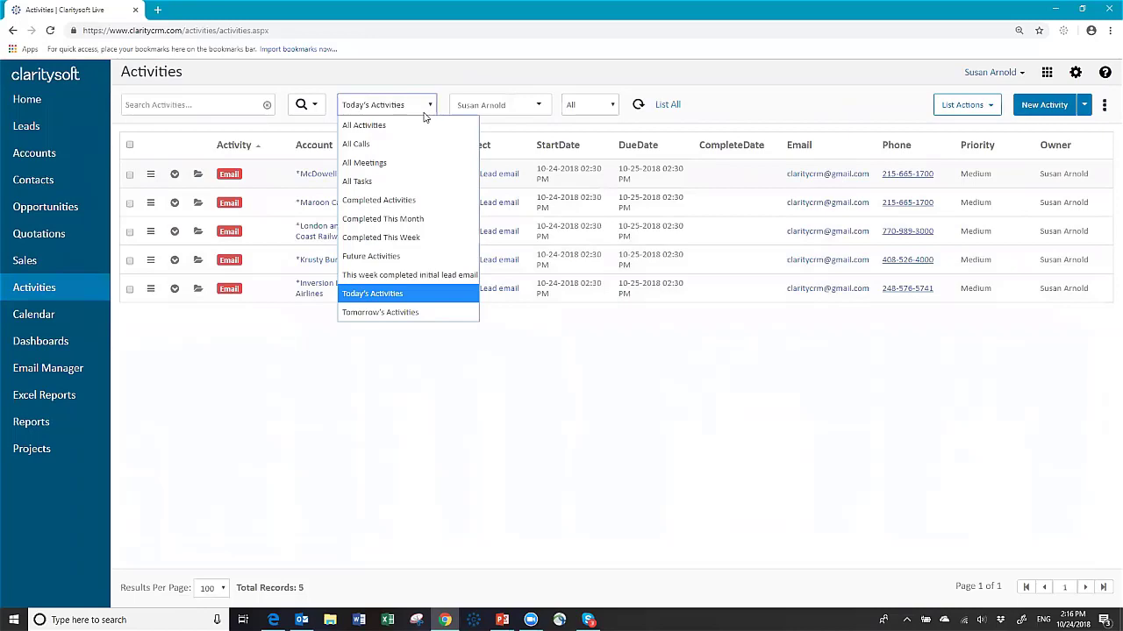
click(378, 260)
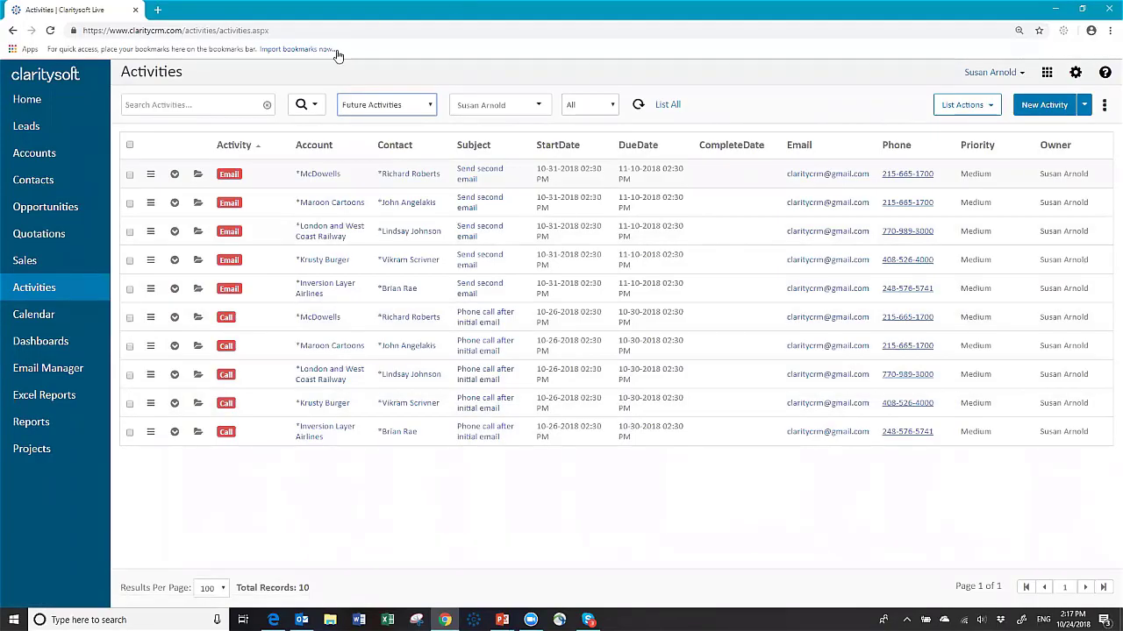
click(34, 155)
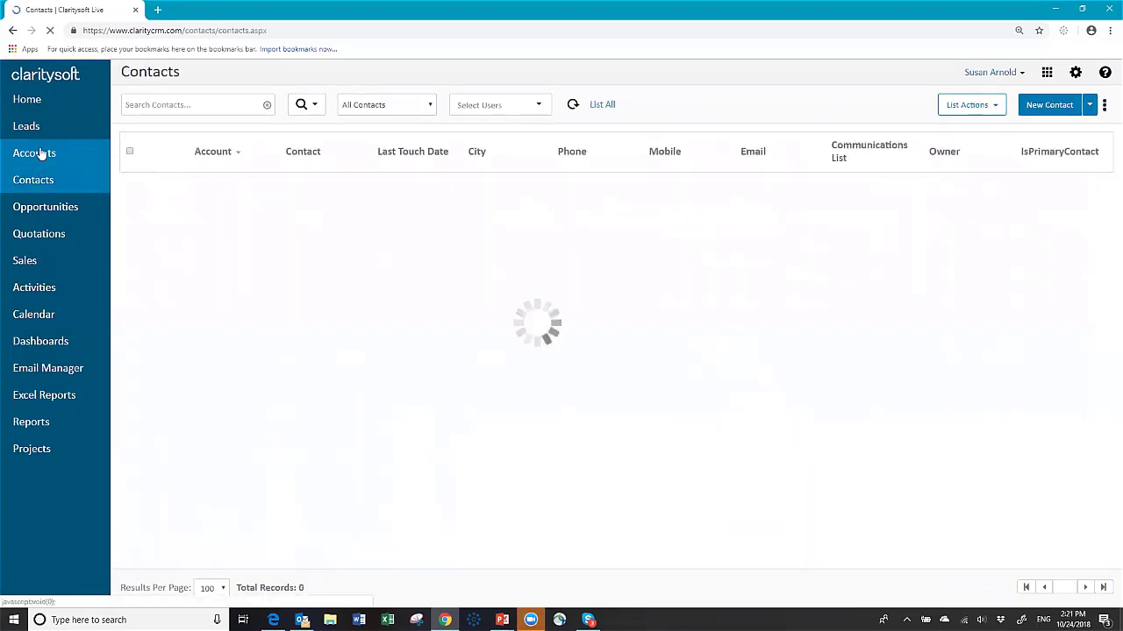
Step: Check all accounts and view the contacts of the checked accounts
click(41, 154)
click(130, 146)
click(965, 105)
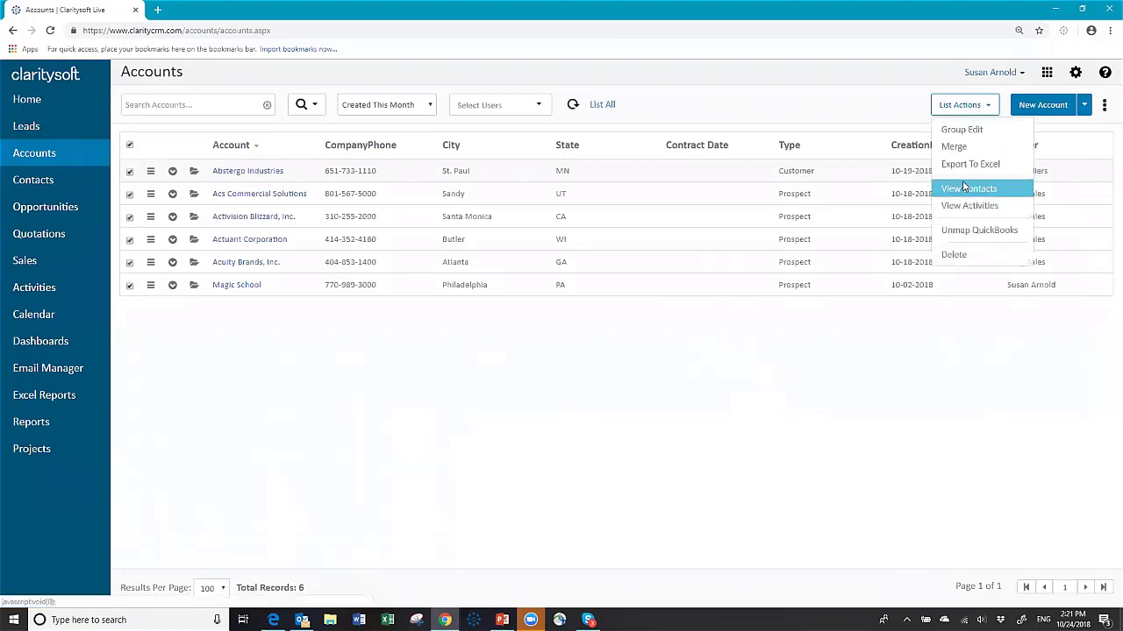
click(964, 188)
click(657, 376)
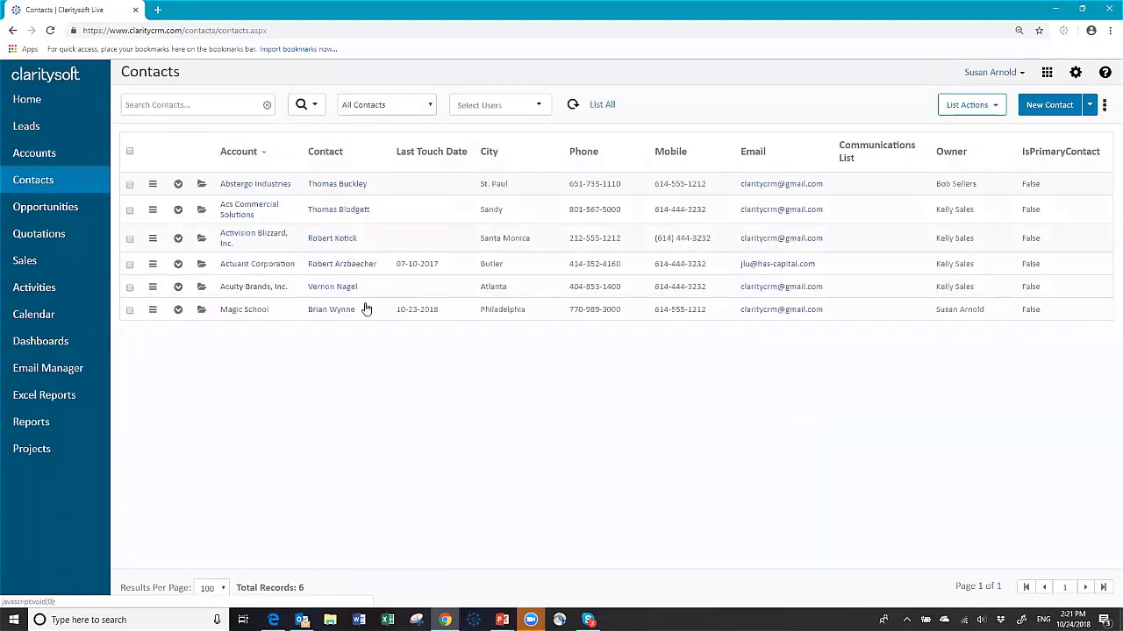
Step: Select all six contacts and start a new Action Plan applied to all checked records
click(154, 188)
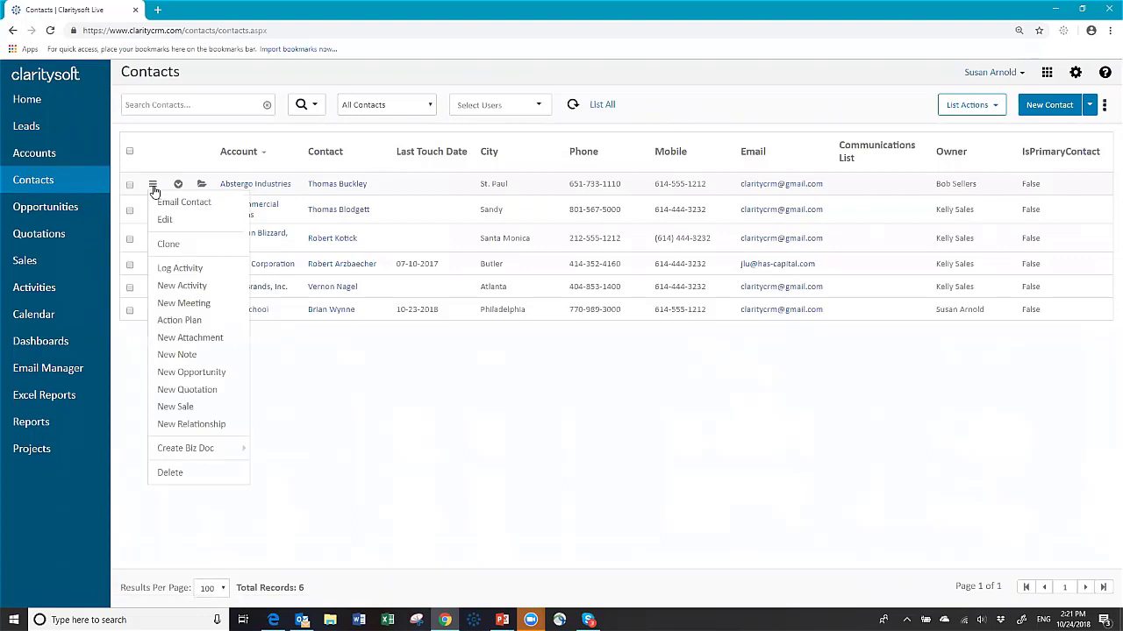
click(190, 338)
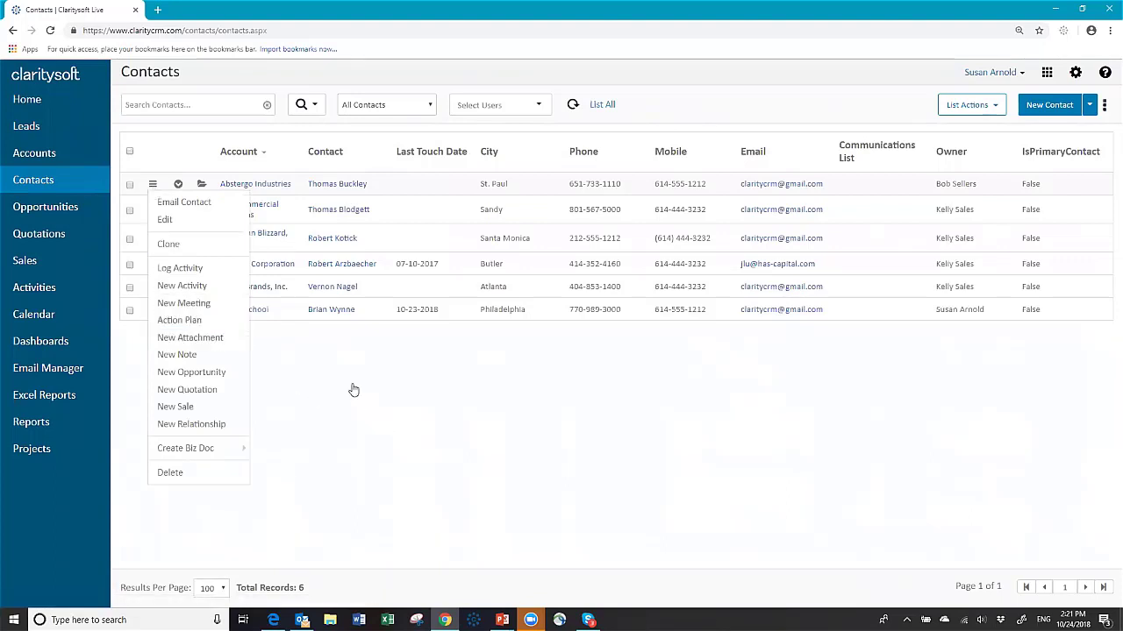
click(129, 151)
click(968, 104)
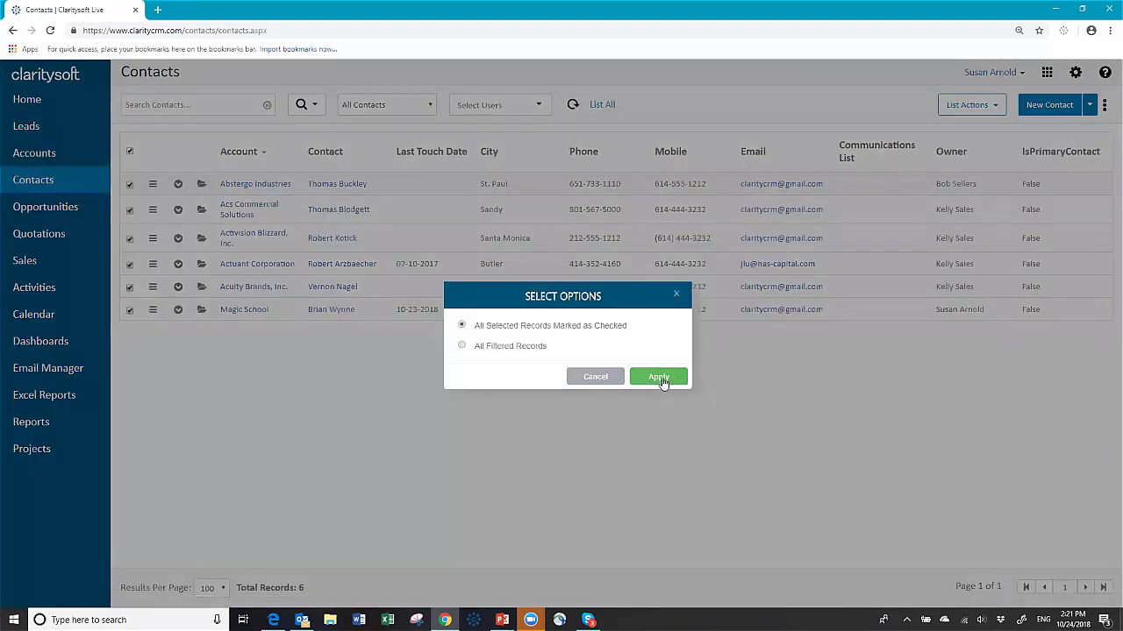
click(660, 378)
click(448, 161)
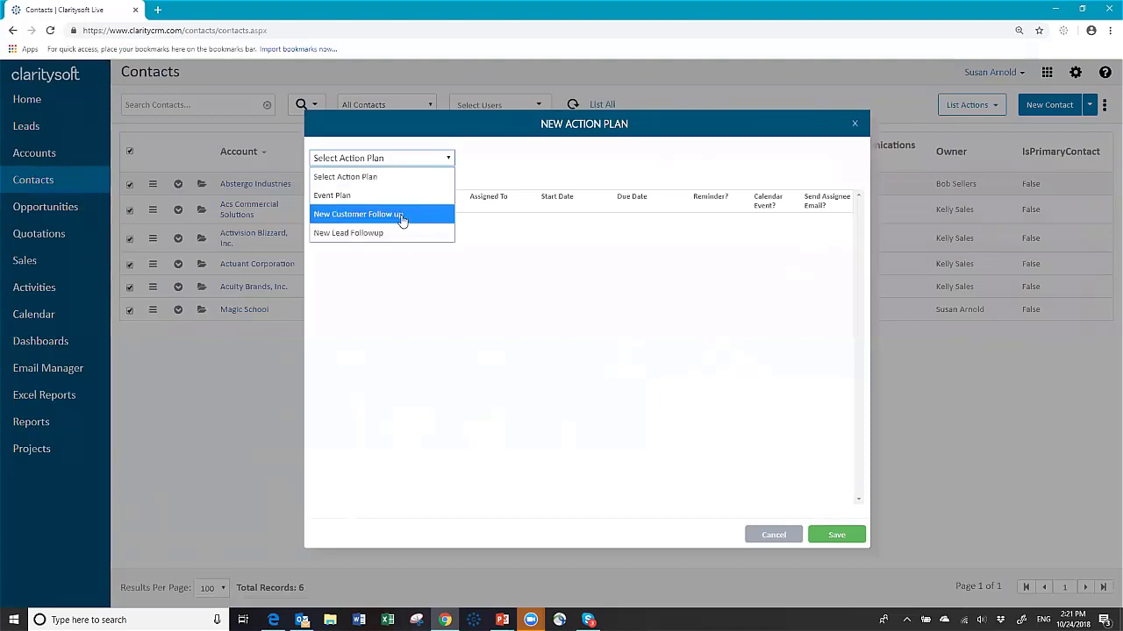
Step: Save the 'New Customer Follow up' plan for the six contacts and expand Abstergo Industries
click(402, 218)
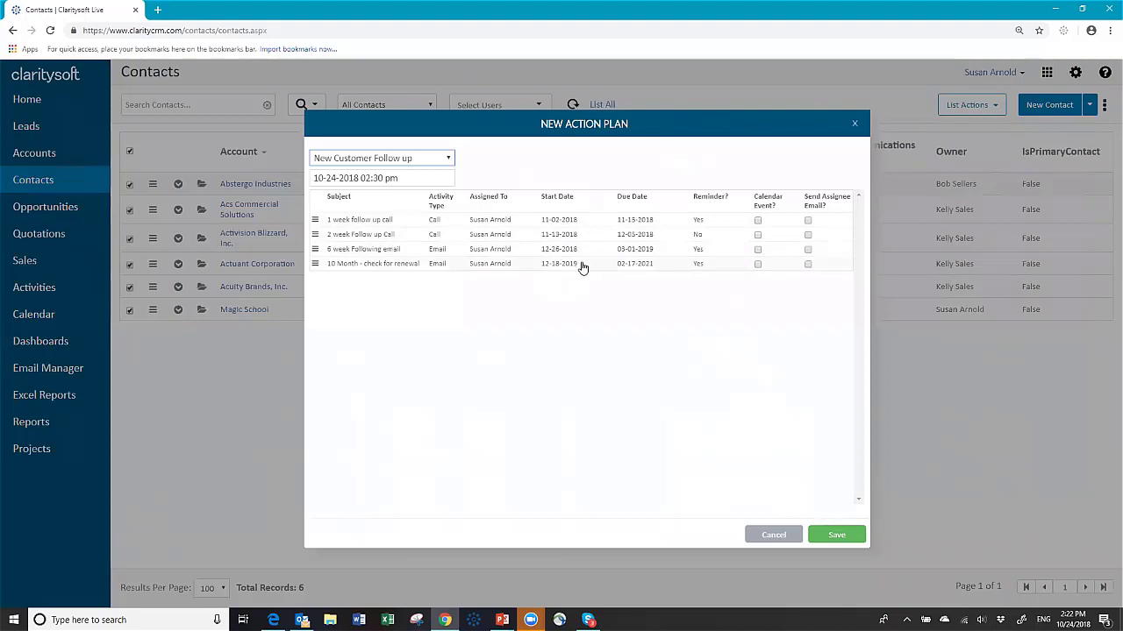
click(842, 534)
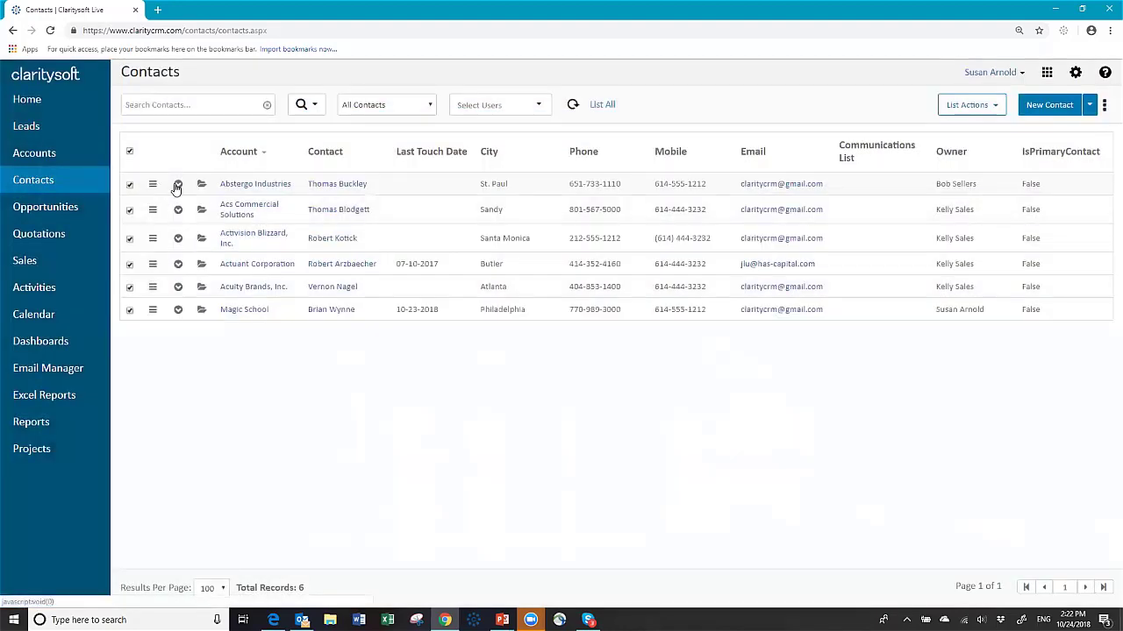
click(177, 185)
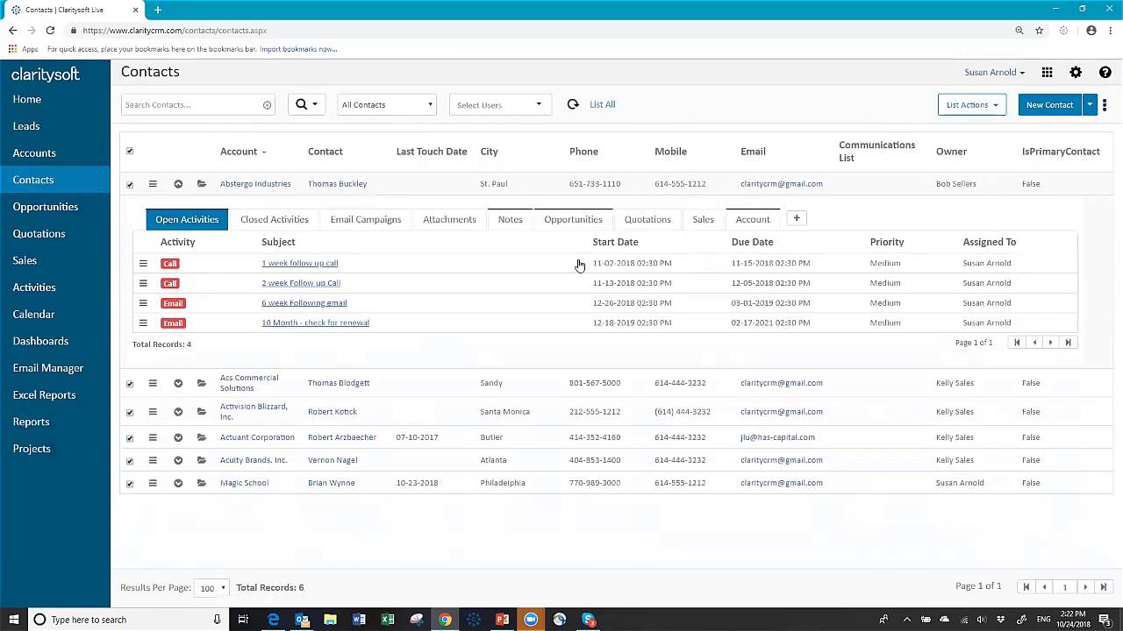
Step: Check Activision Blizzard's open follow-up activities, then bring up the Activities list's view choices
click(178, 184)
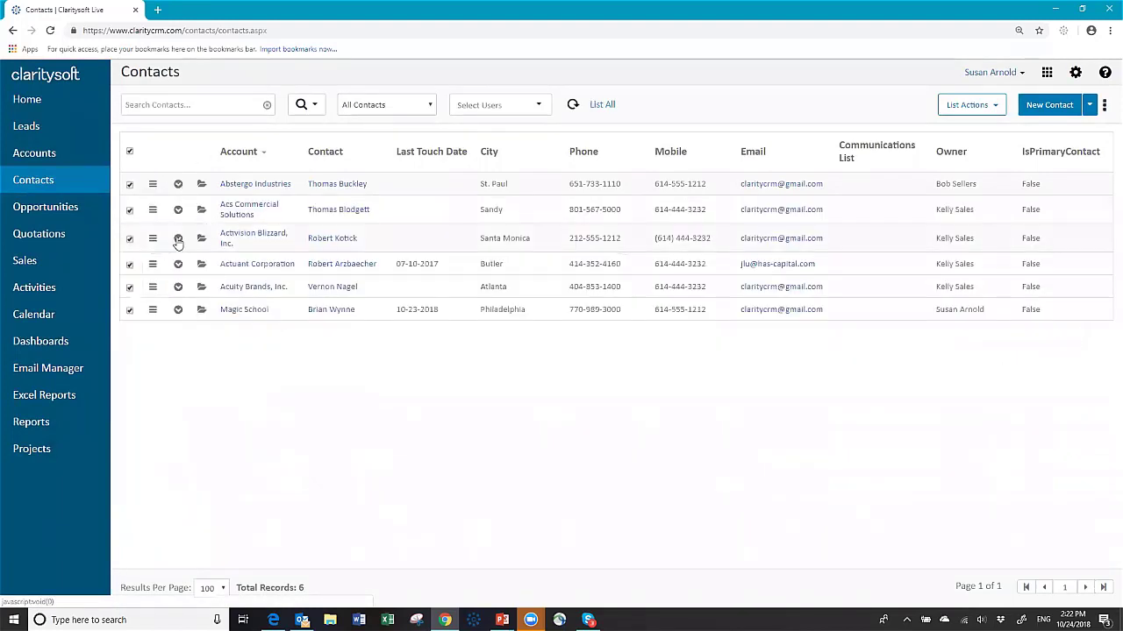
click(177, 240)
click(186, 276)
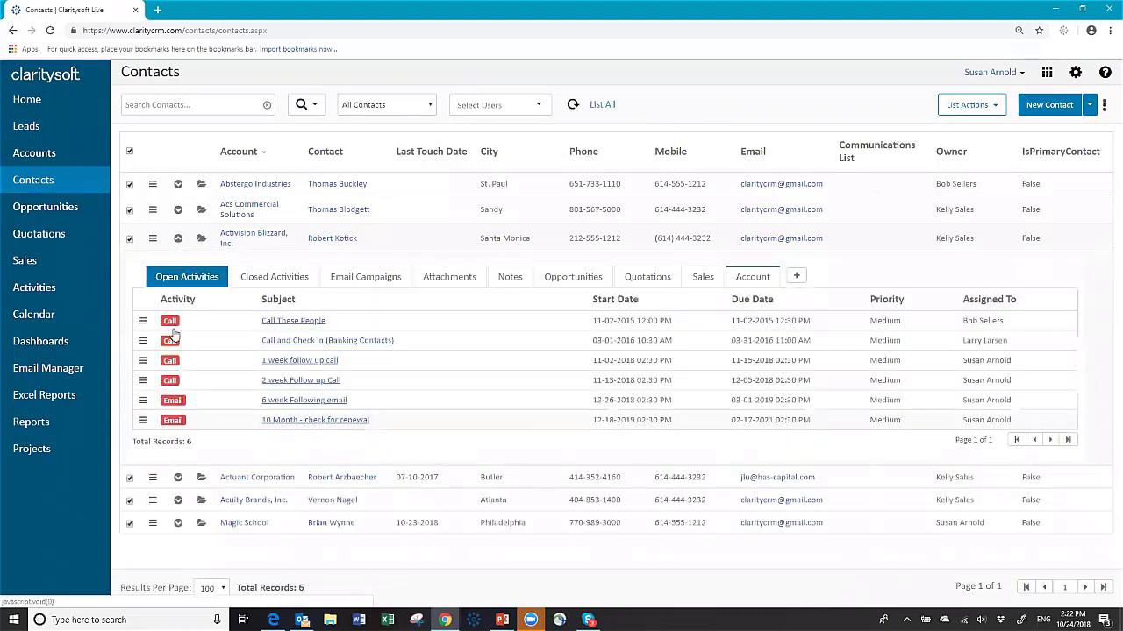
click(178, 238)
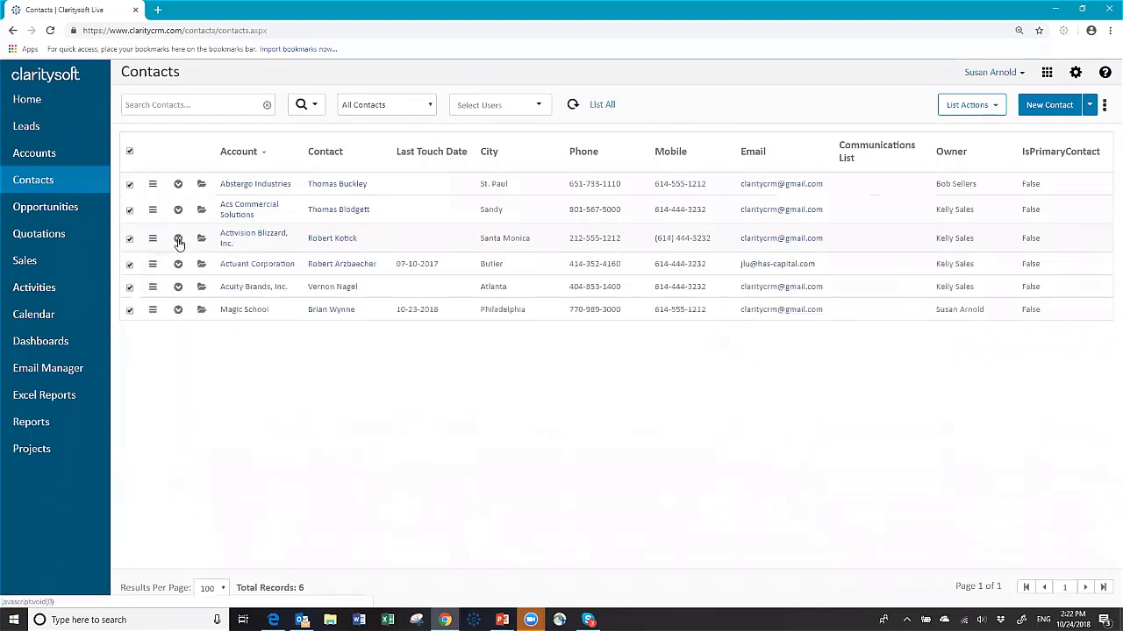
click(53, 289)
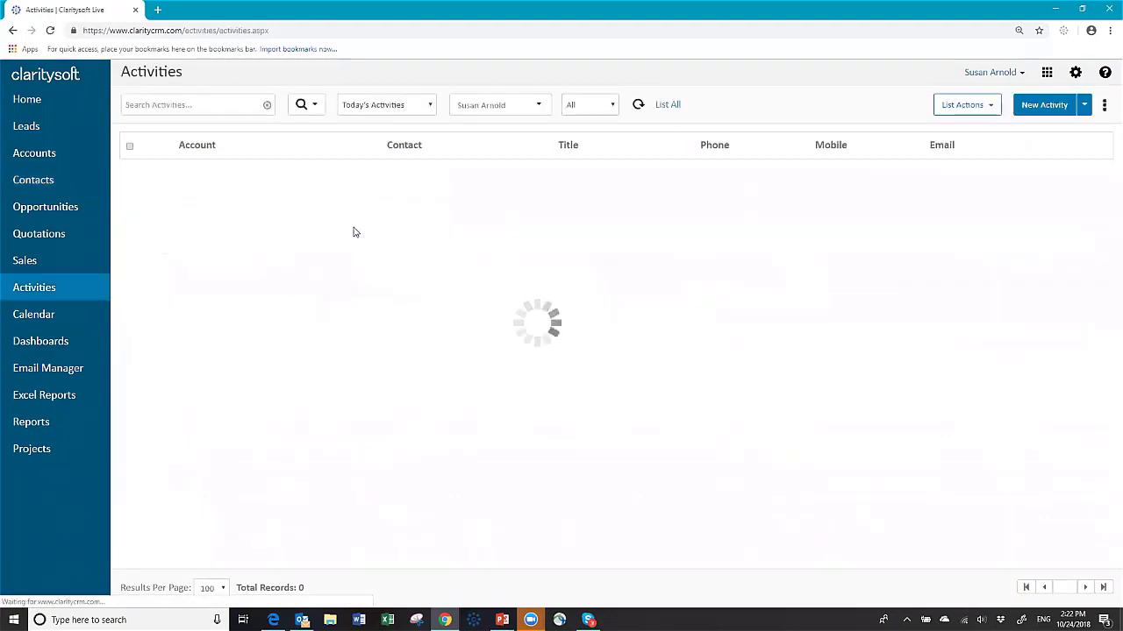
click(429, 107)
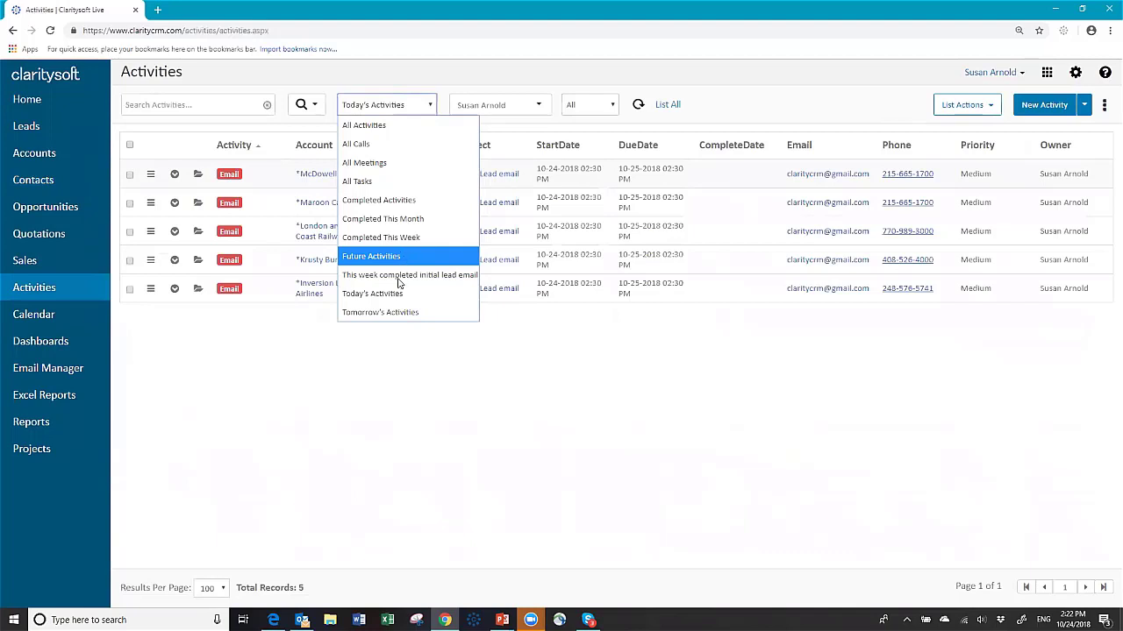
Step: Show Tomorrow's Activities, then Future Activities listing all 34 scheduled follow-up emails
click(393, 313)
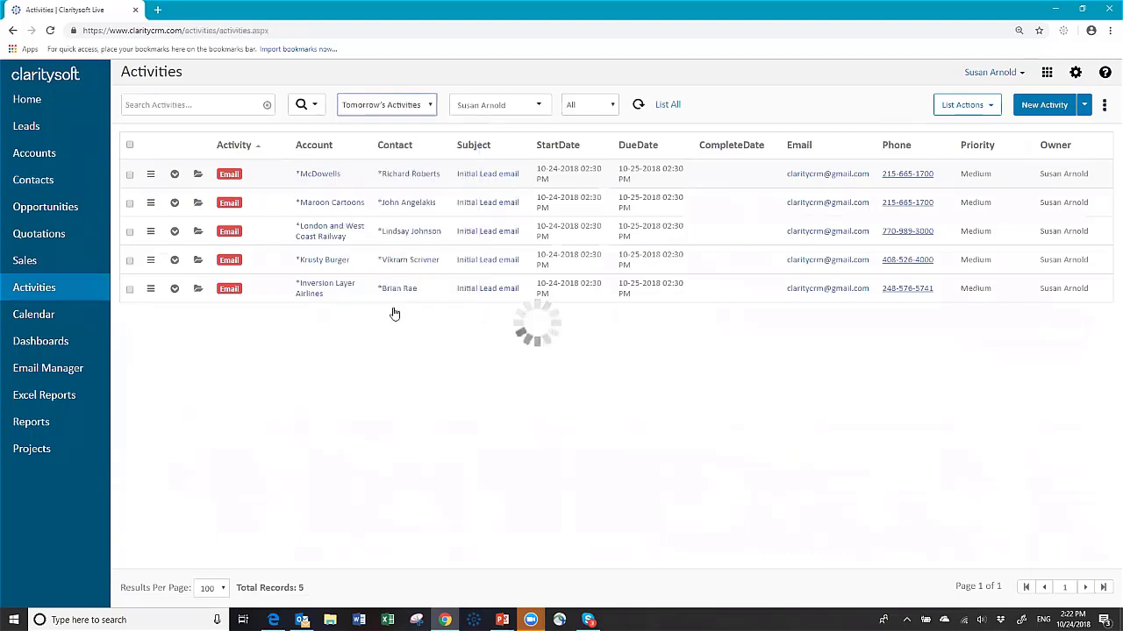
click(431, 109)
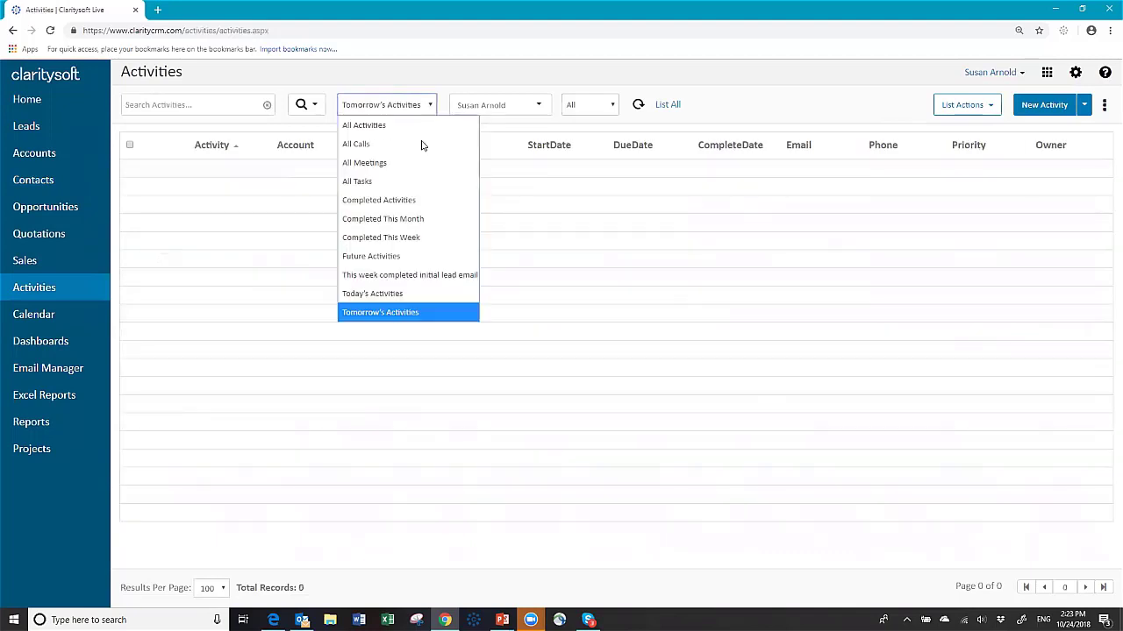
click(397, 257)
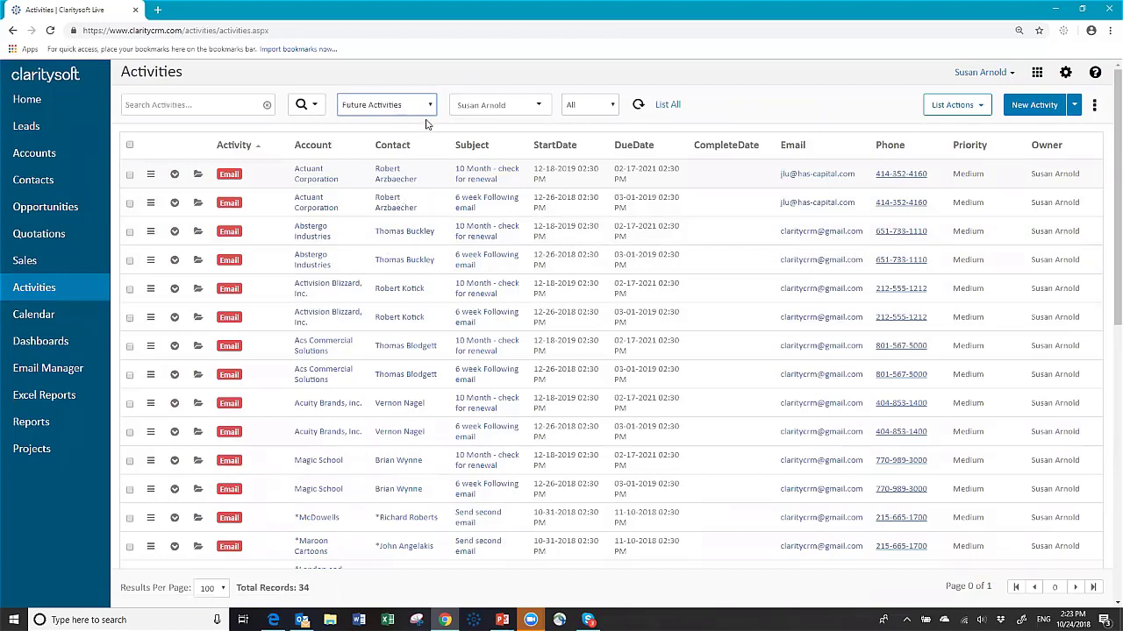
click(42, 160)
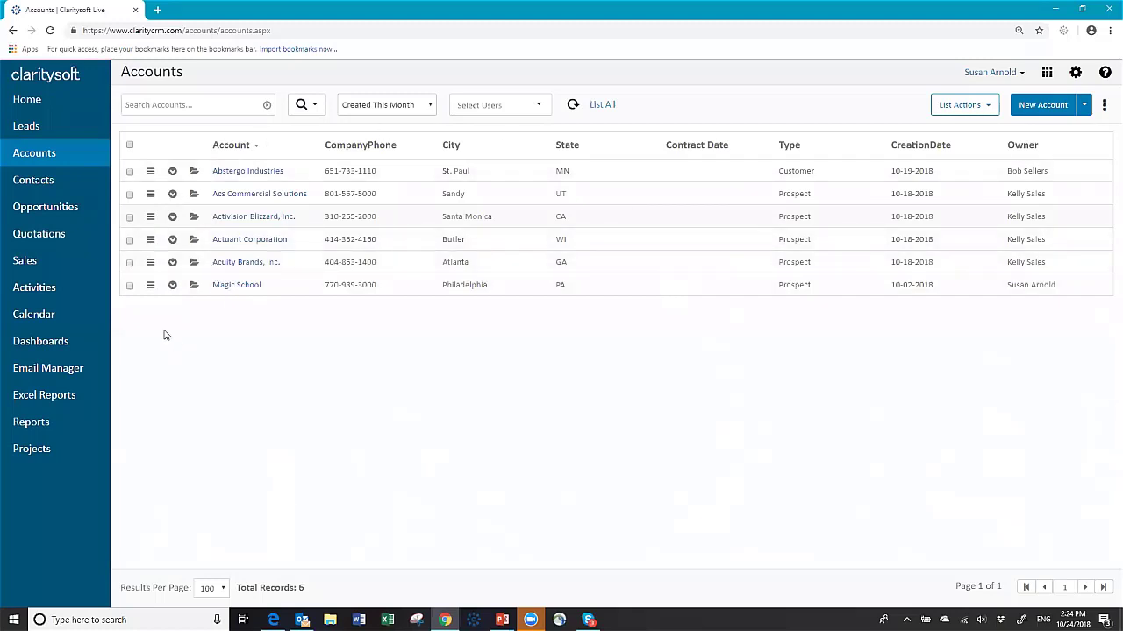
Step: Go from the Accounts list to the Opportunities list
click(69, 207)
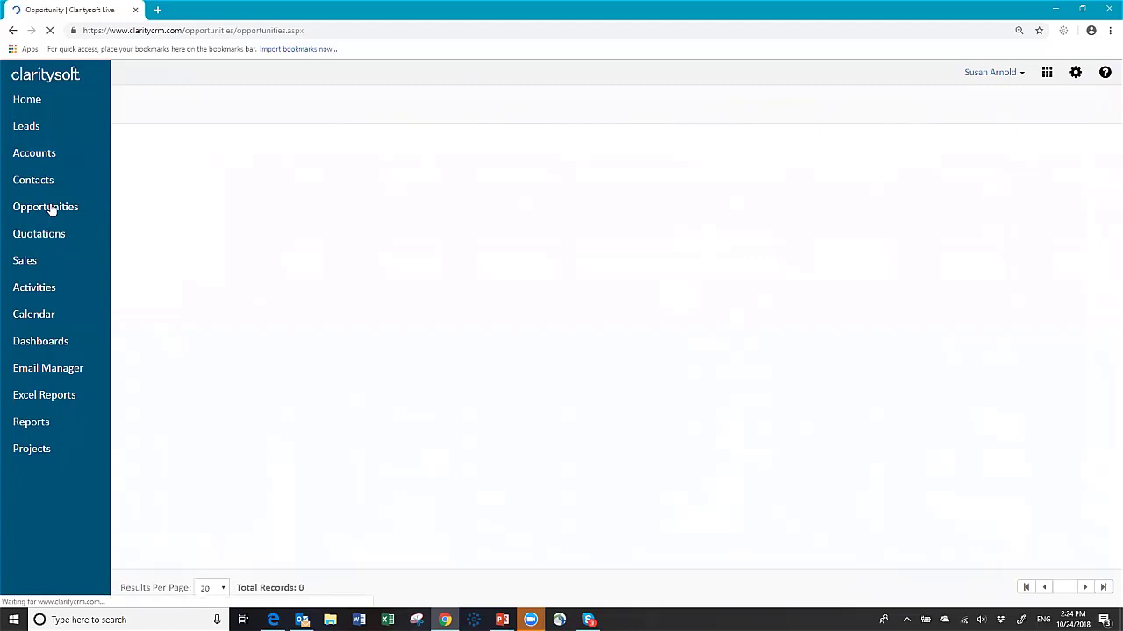
Step: In Shipment to Columbus, try sales stage Proposal (20%), revert to Discovery, and cancel the edit
click(202, 174)
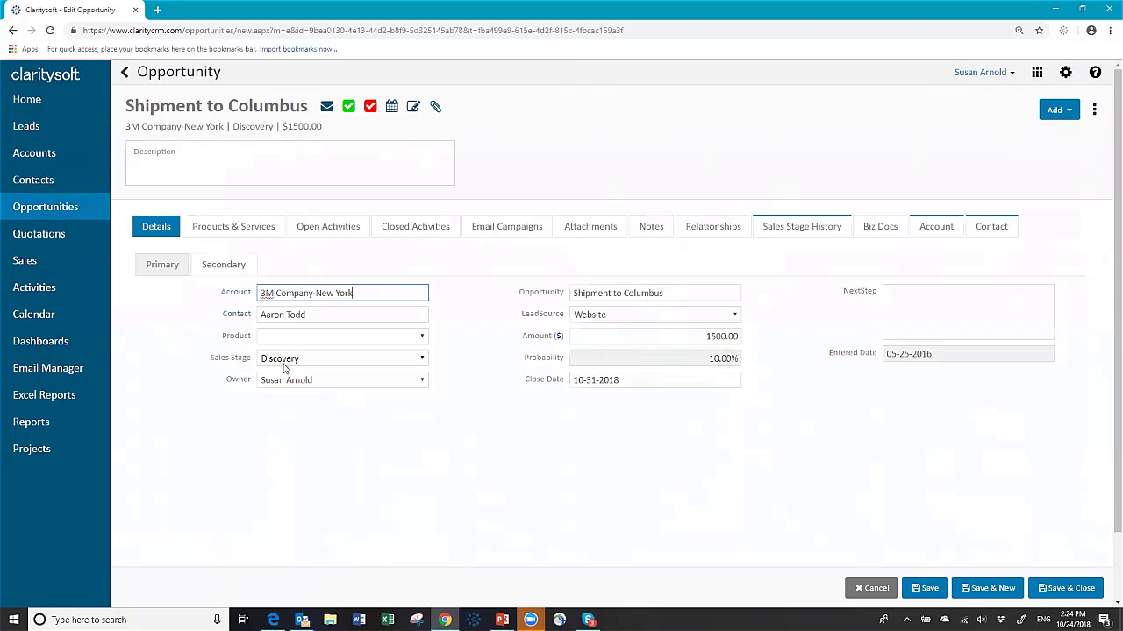
click(422, 360)
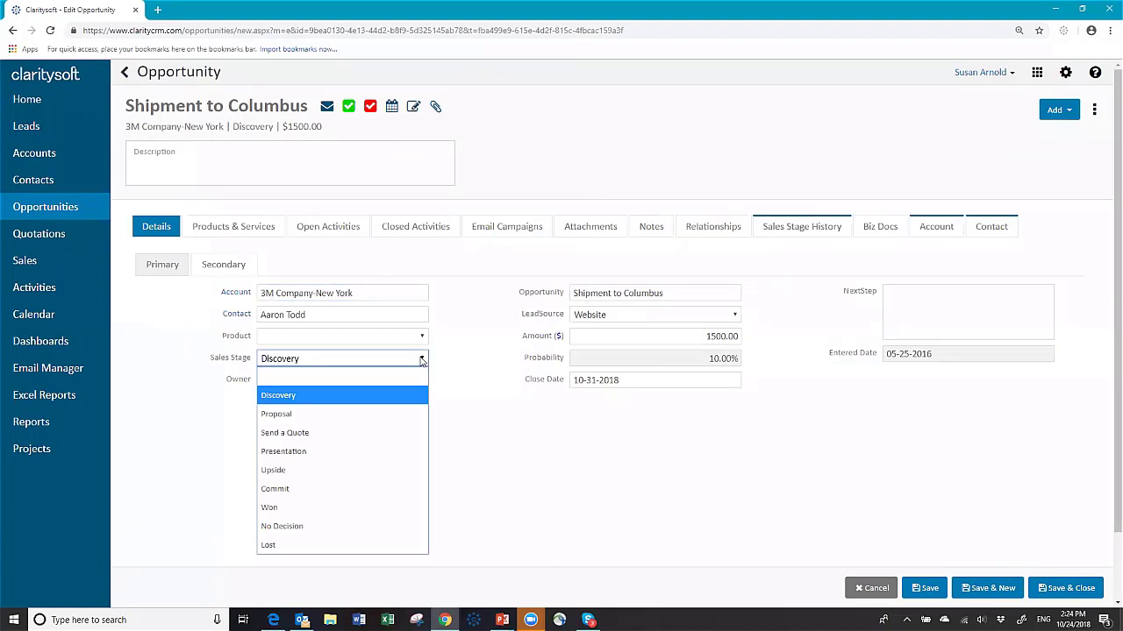
click(402, 422)
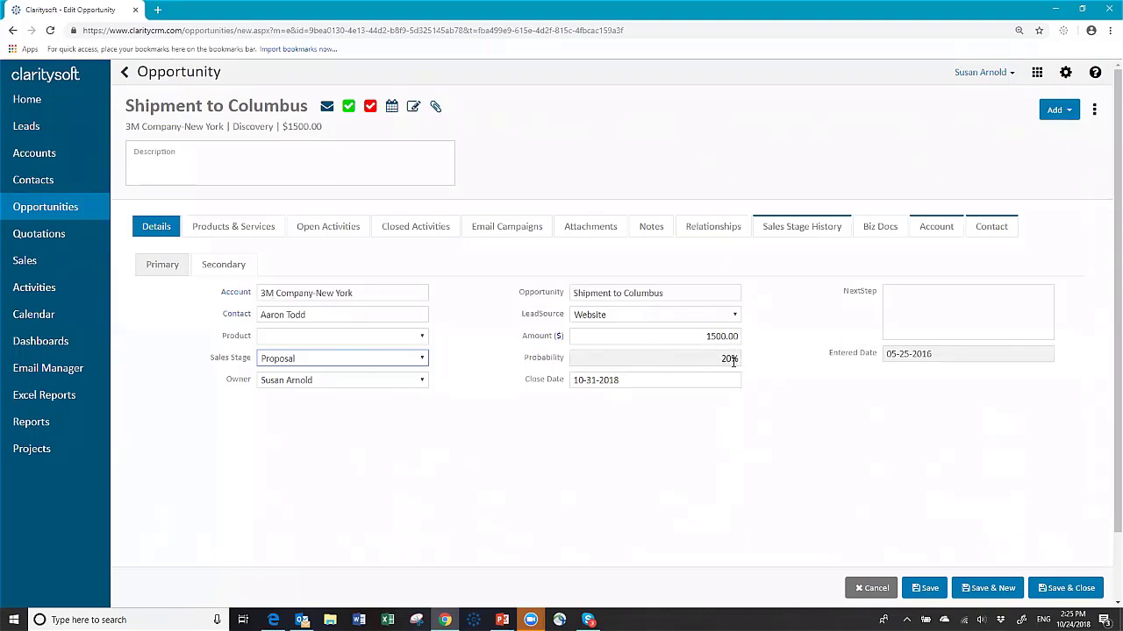
click(424, 360)
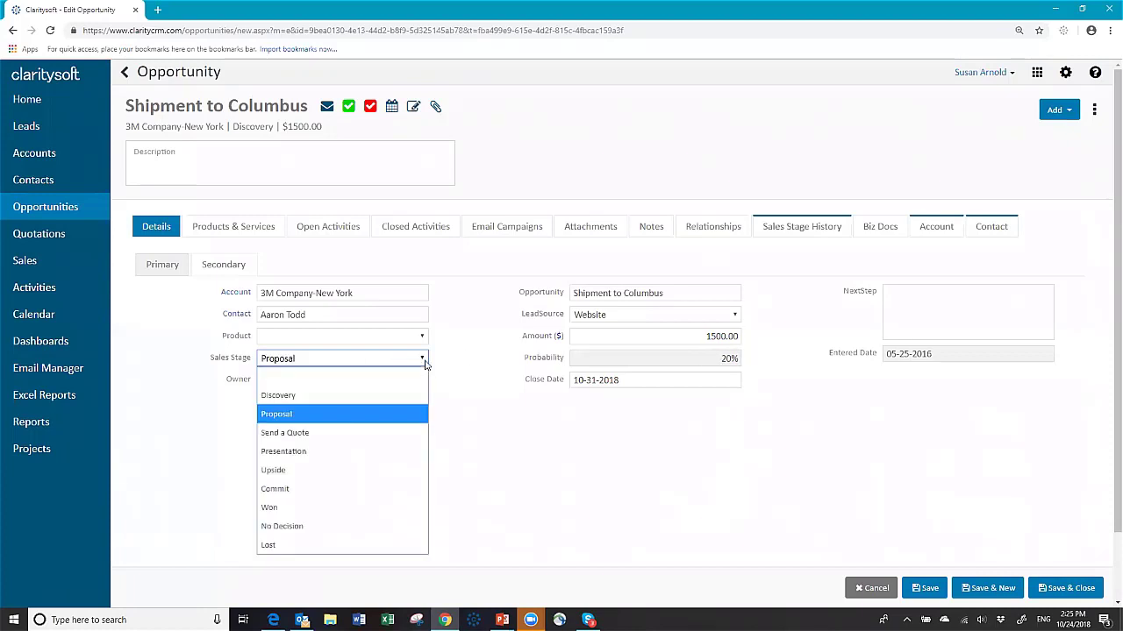
click(398, 399)
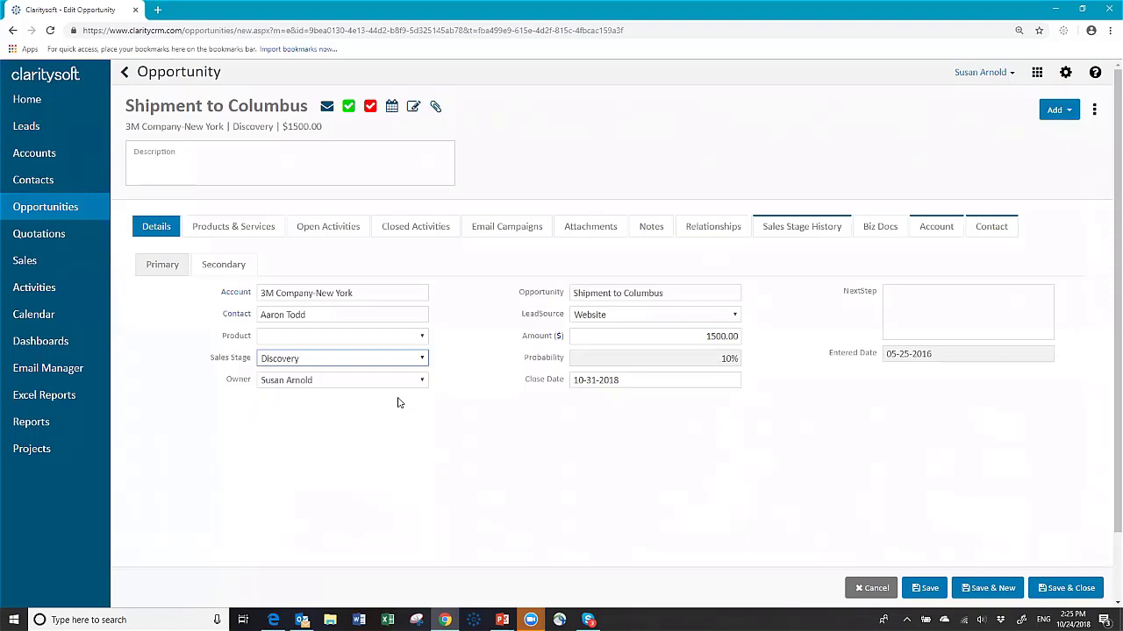
click(877, 589)
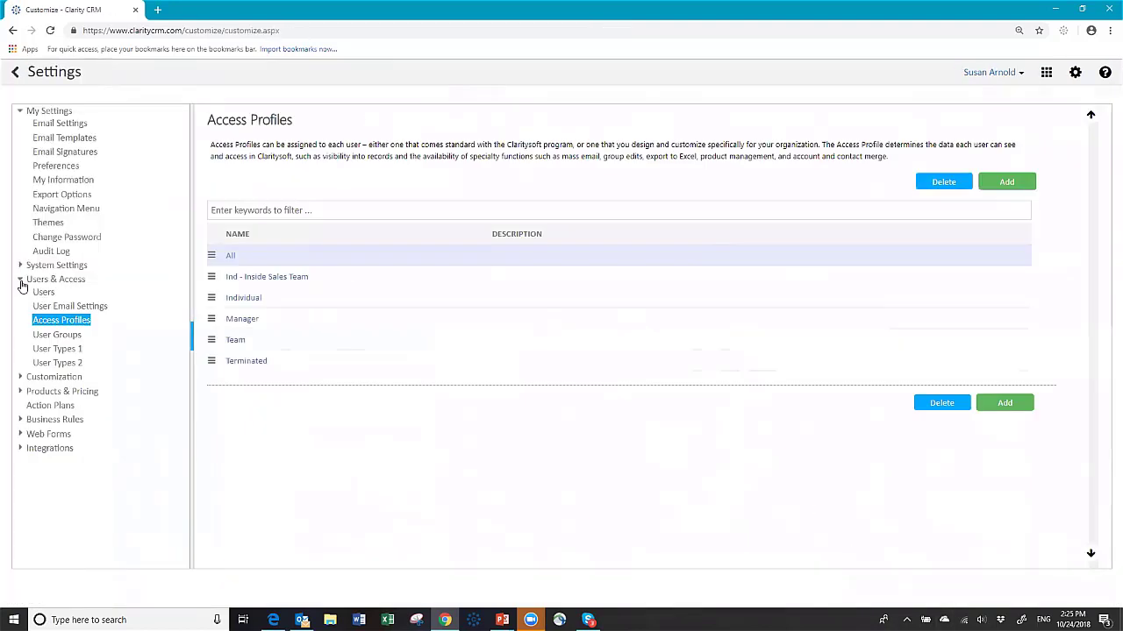
Step: Create an opportunity custom field 'Weighted Amount' of Calculated type returning a Number without decimals
click(20, 281)
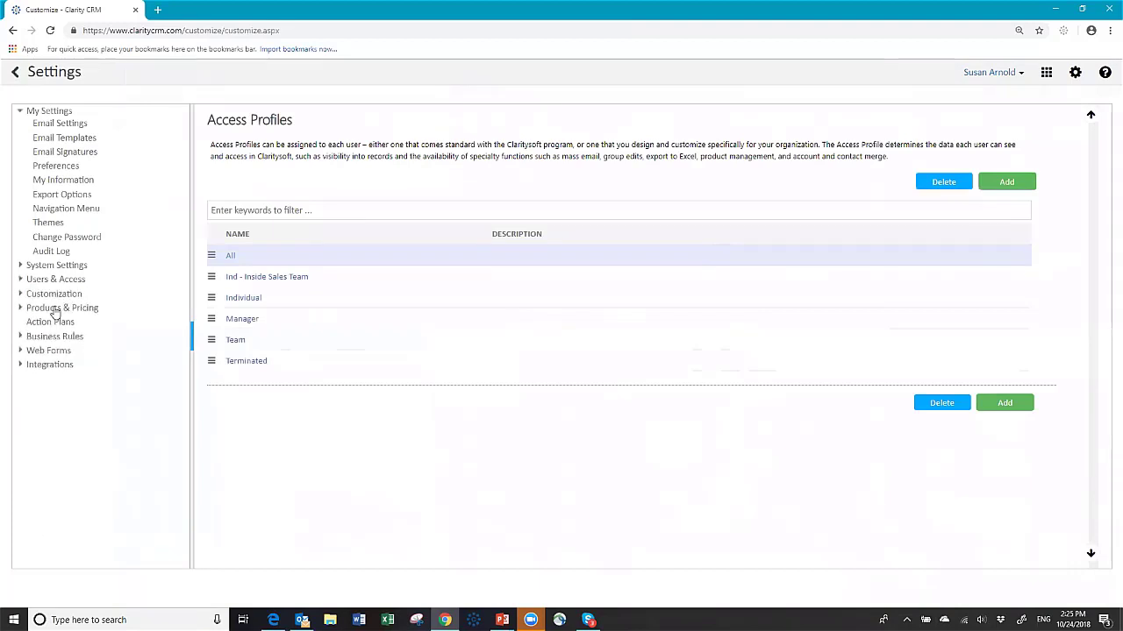
click(54, 296)
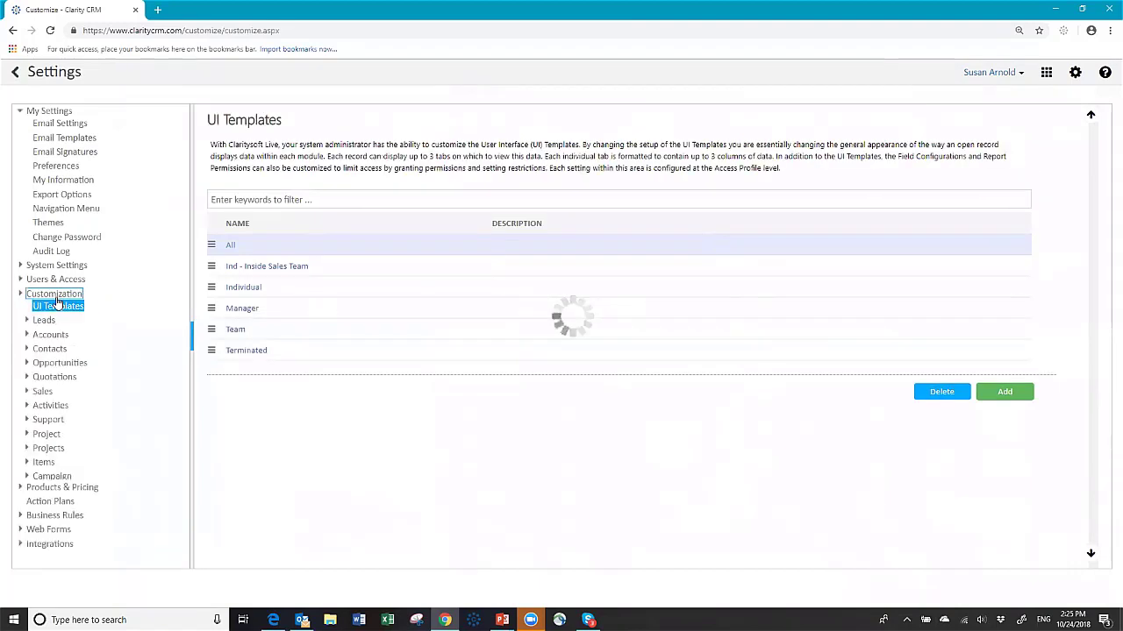
click(66, 364)
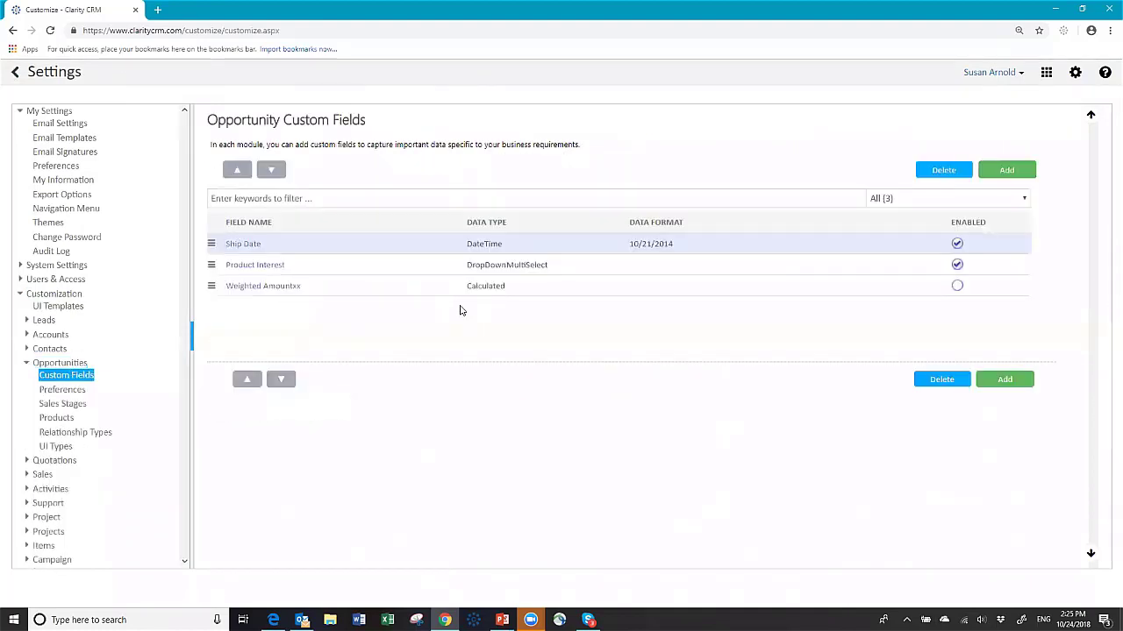
click(1015, 175)
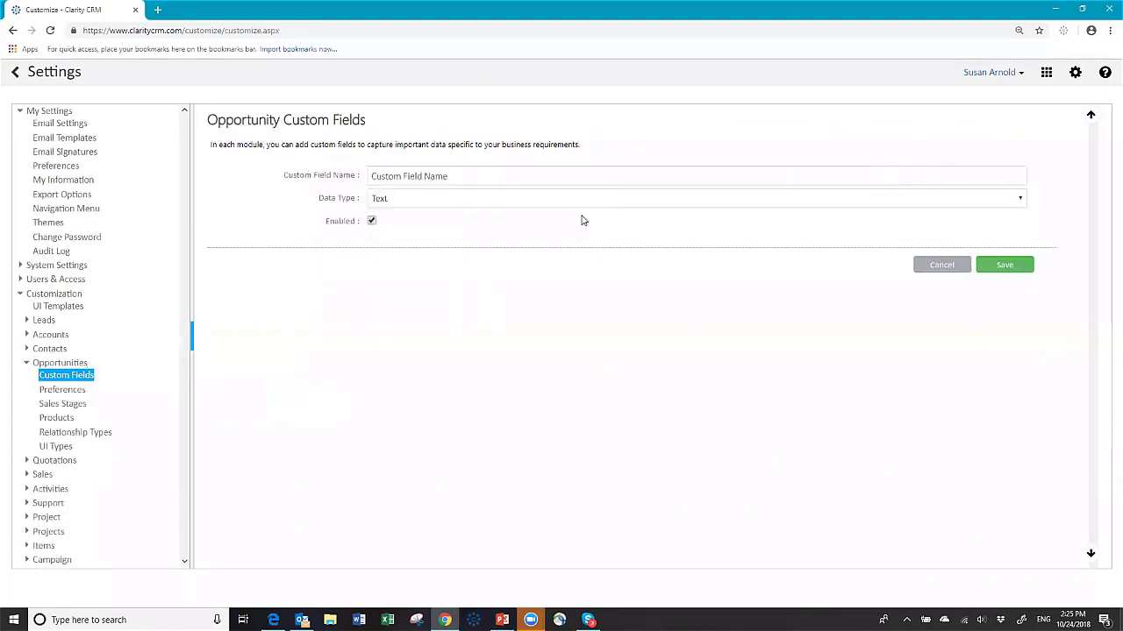
click(489, 177)
text(Weighted Amount)
click(498, 199)
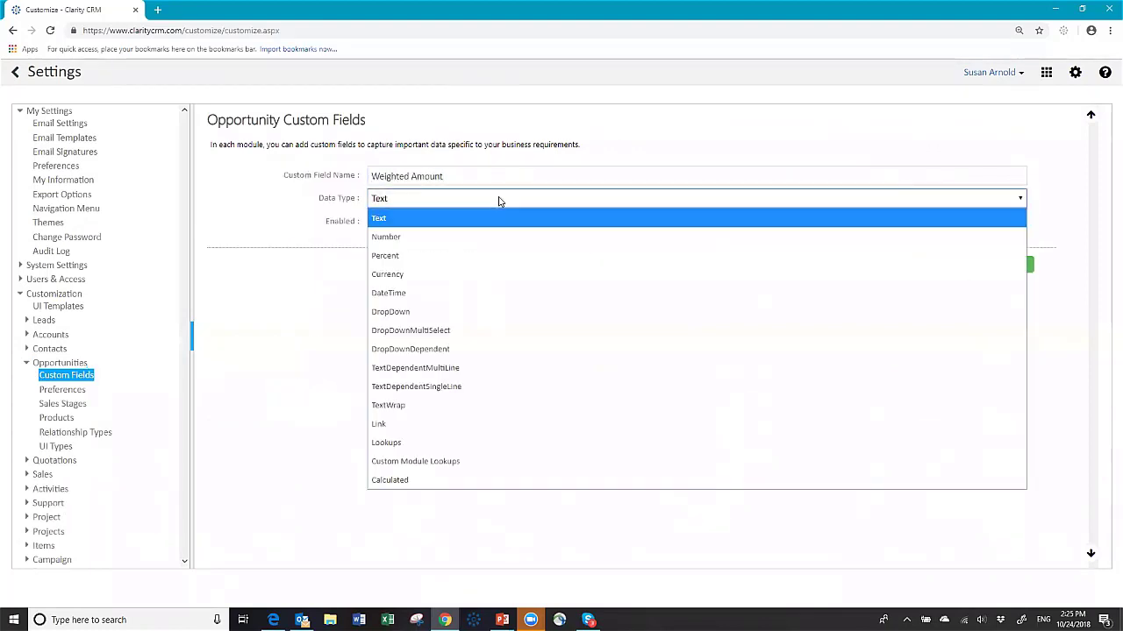
click(392, 480)
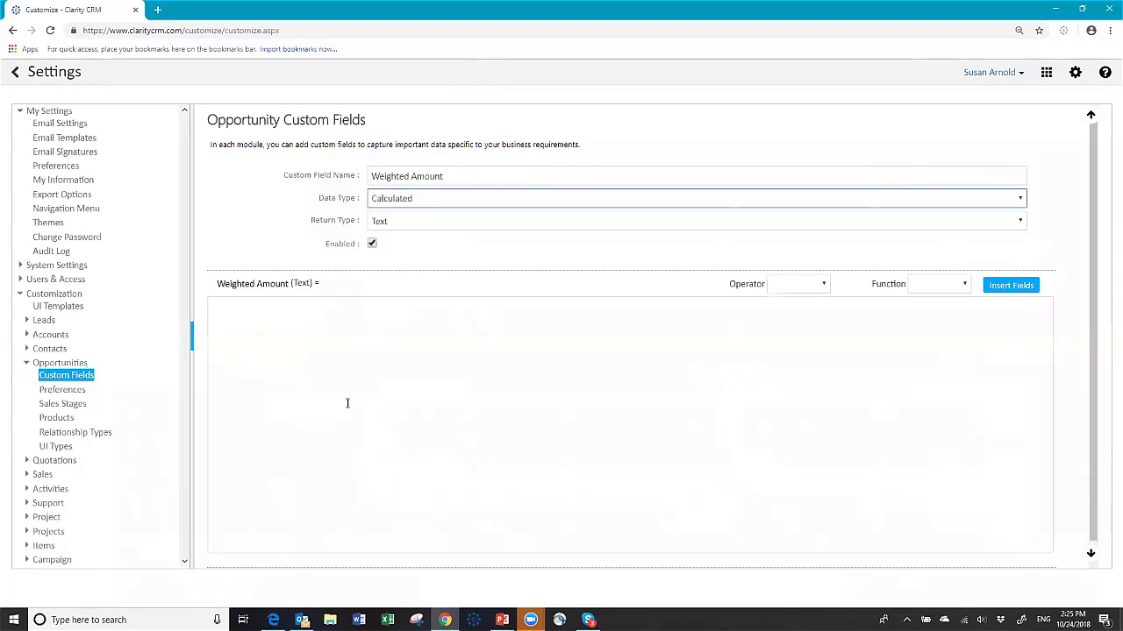
click(454, 227)
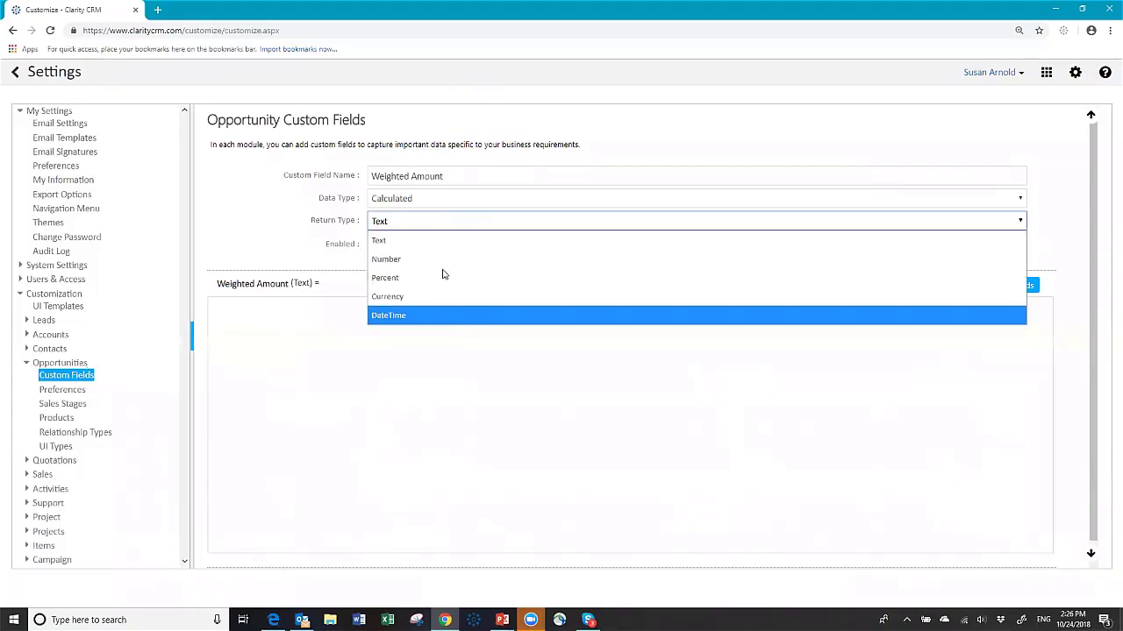
click(441, 260)
click(588, 249)
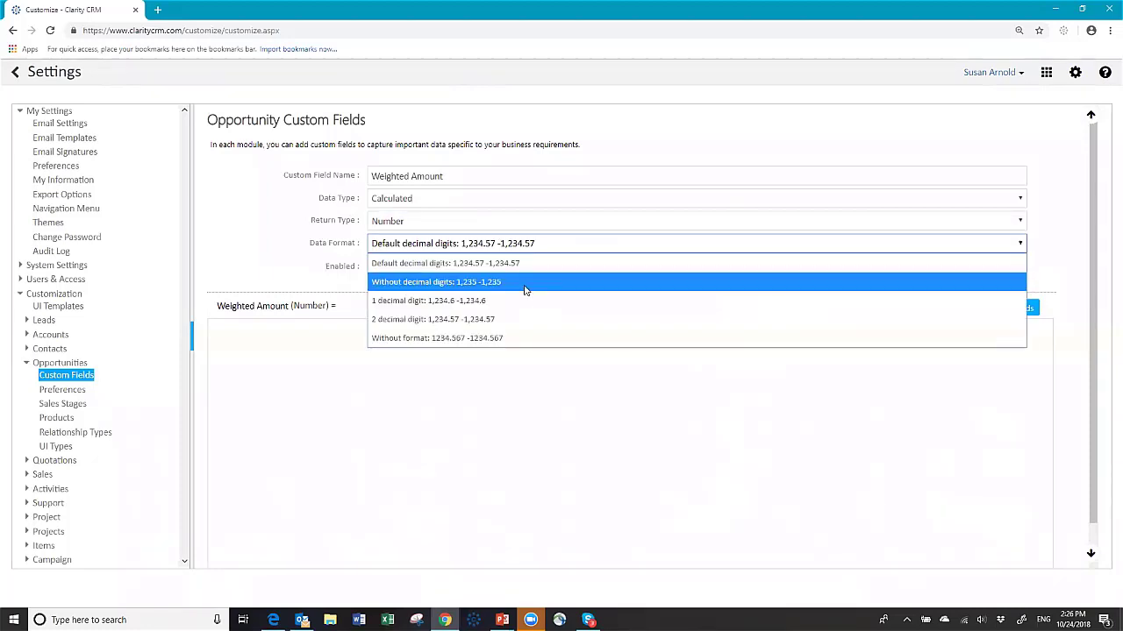
click(524, 283)
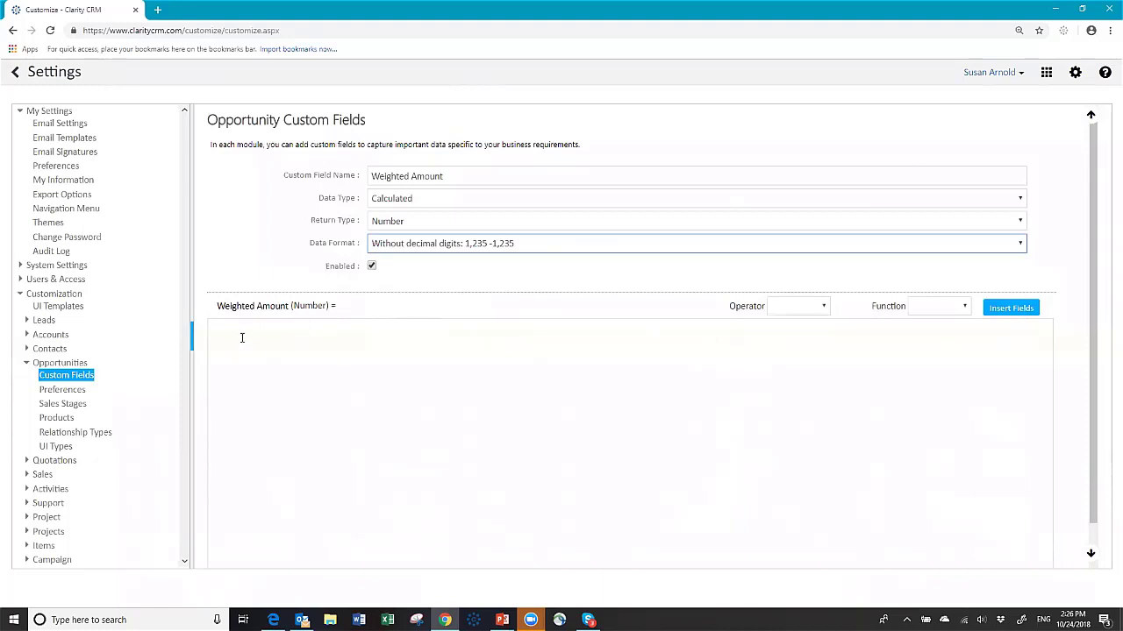
Step: Browse the formula Operator and Function lists, then bring up the list of insertable fields
click(825, 306)
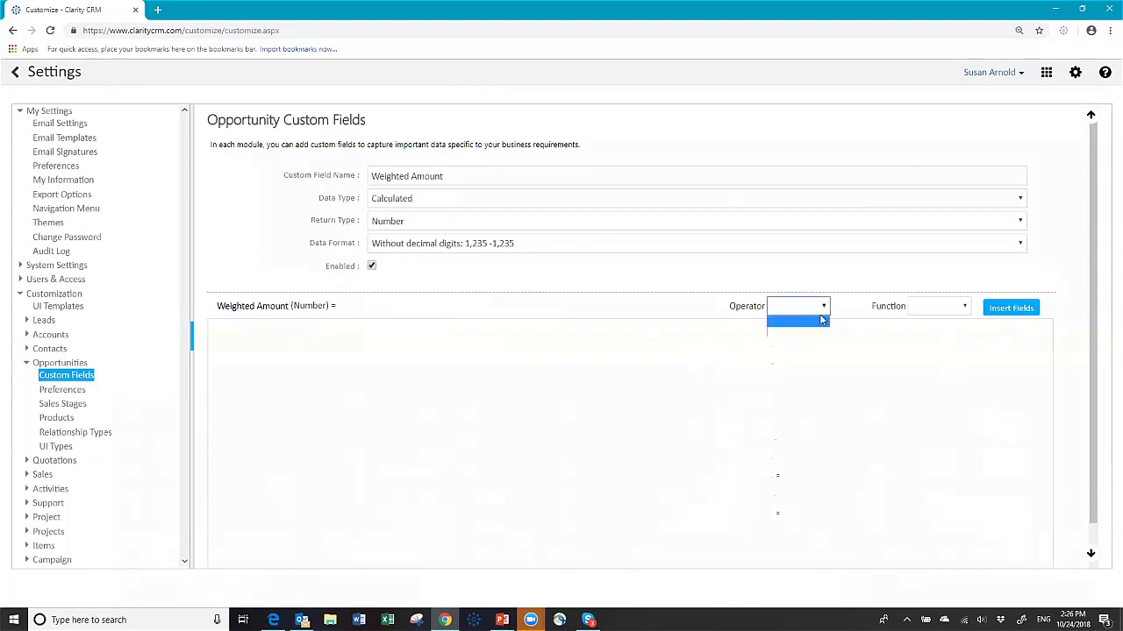
click(799, 348)
click(966, 310)
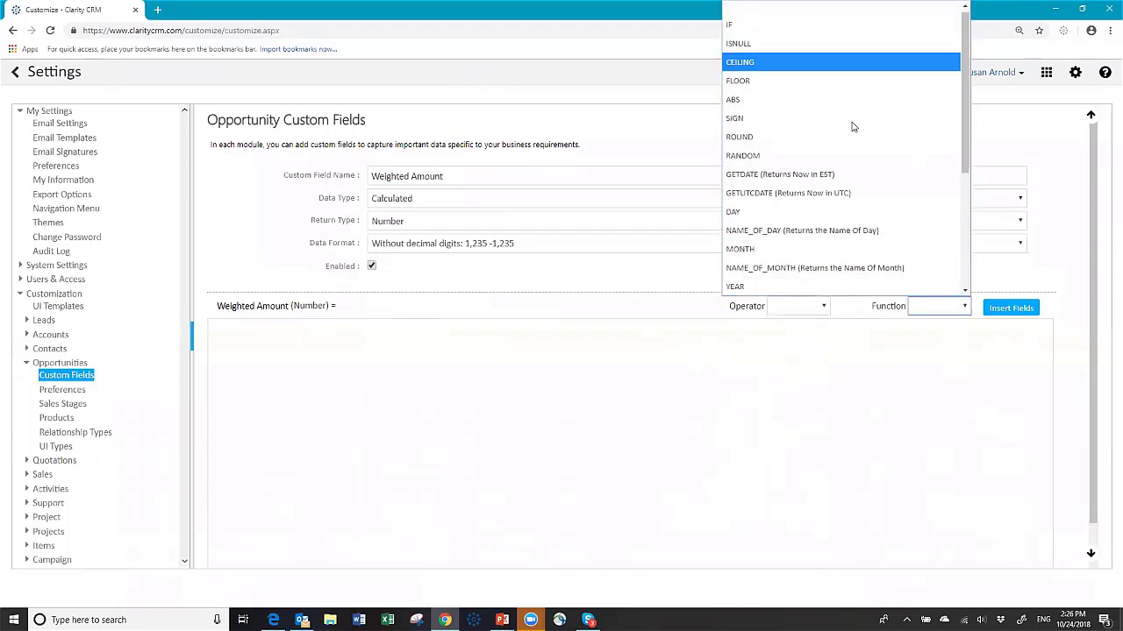
click(966, 306)
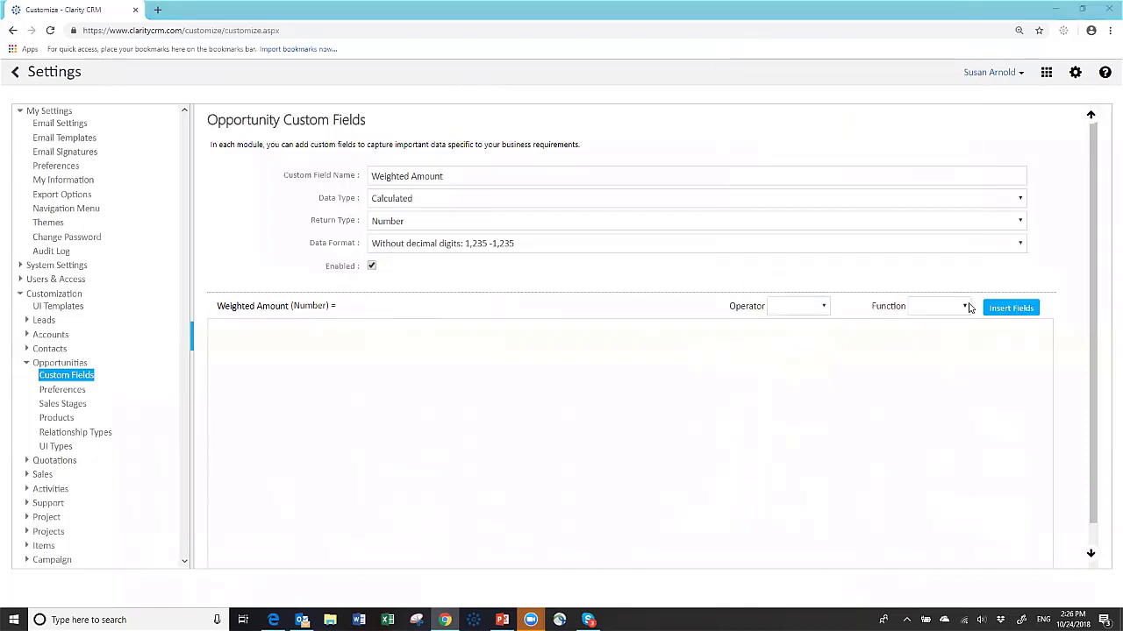
click(965, 306)
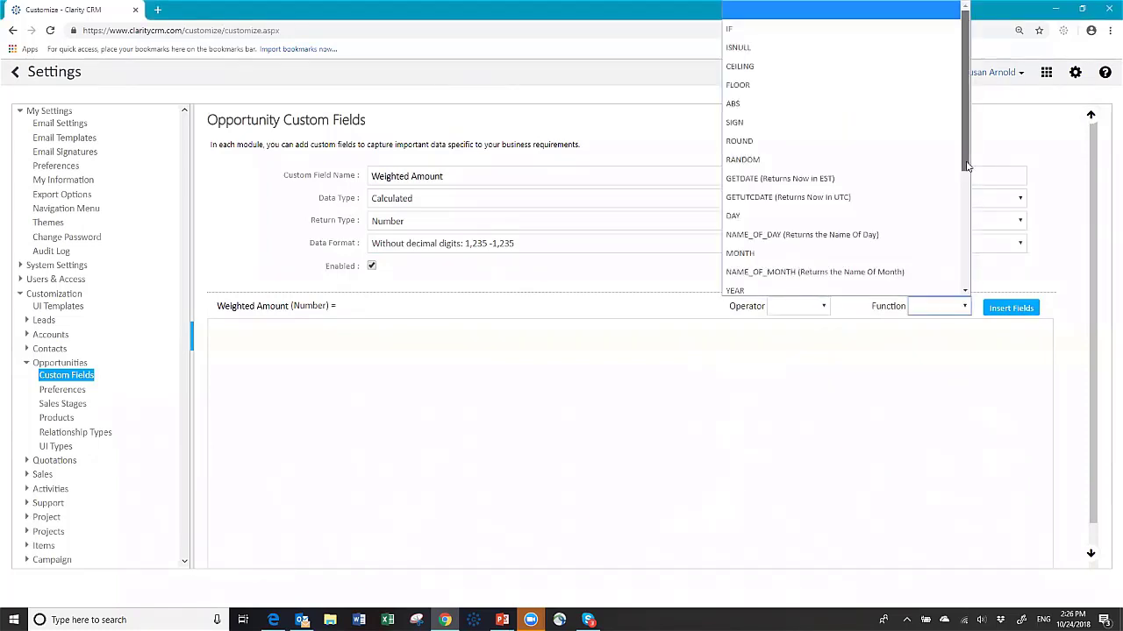
mouse_move(966, 167)
mouse_down()
mouse_move(969, 305)
mouse_move(966, 169)
mouse_up()
click(870, 360)
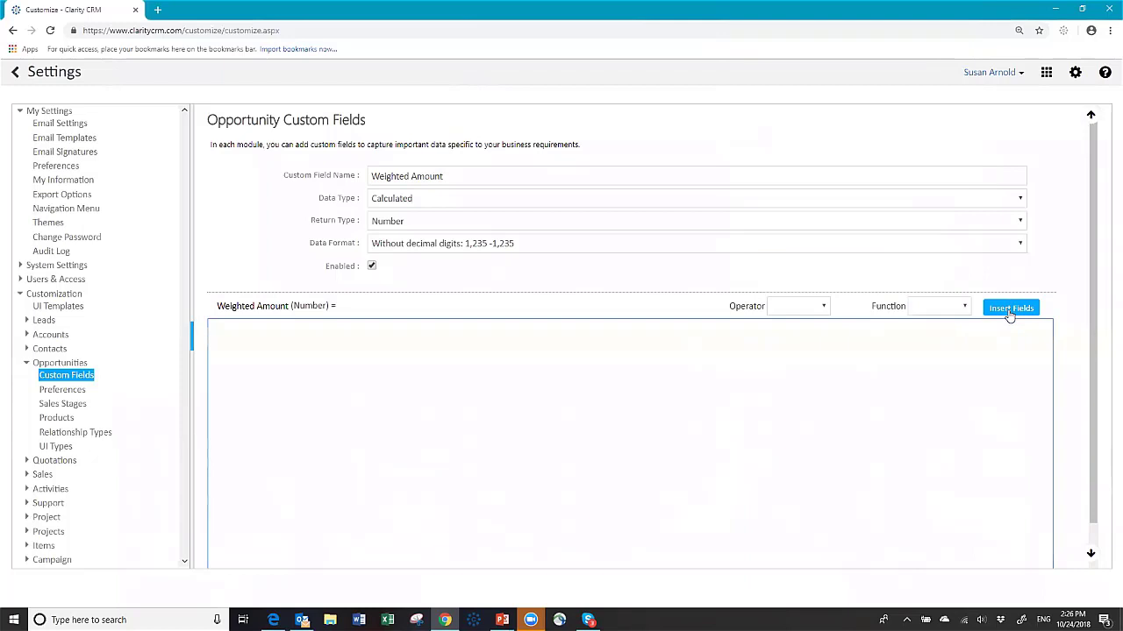
click(1008, 311)
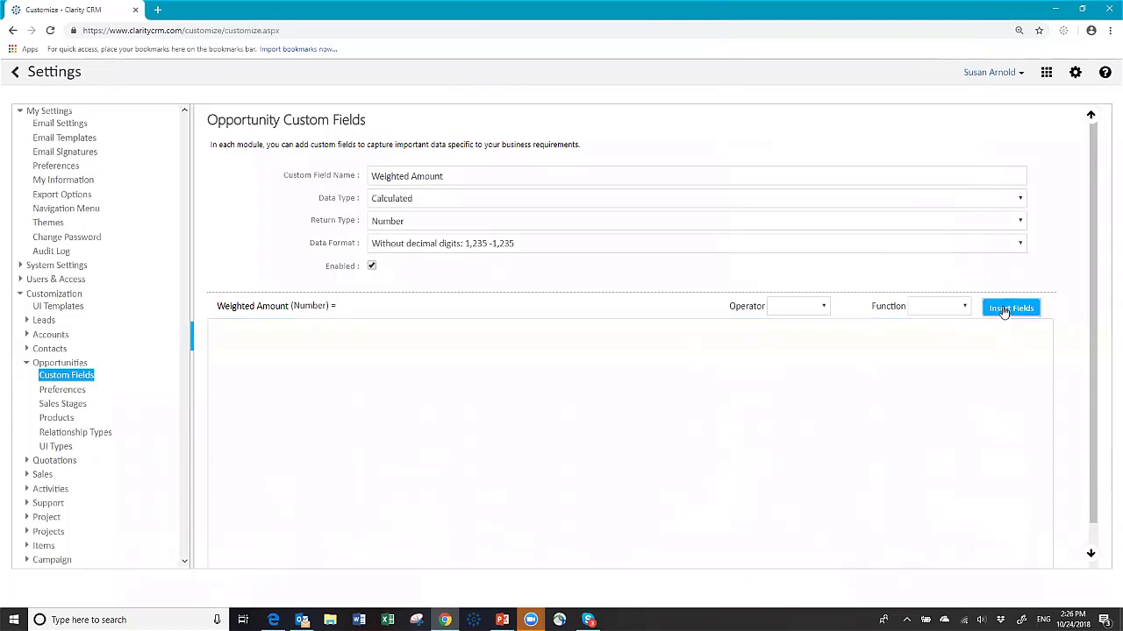
click(1005, 311)
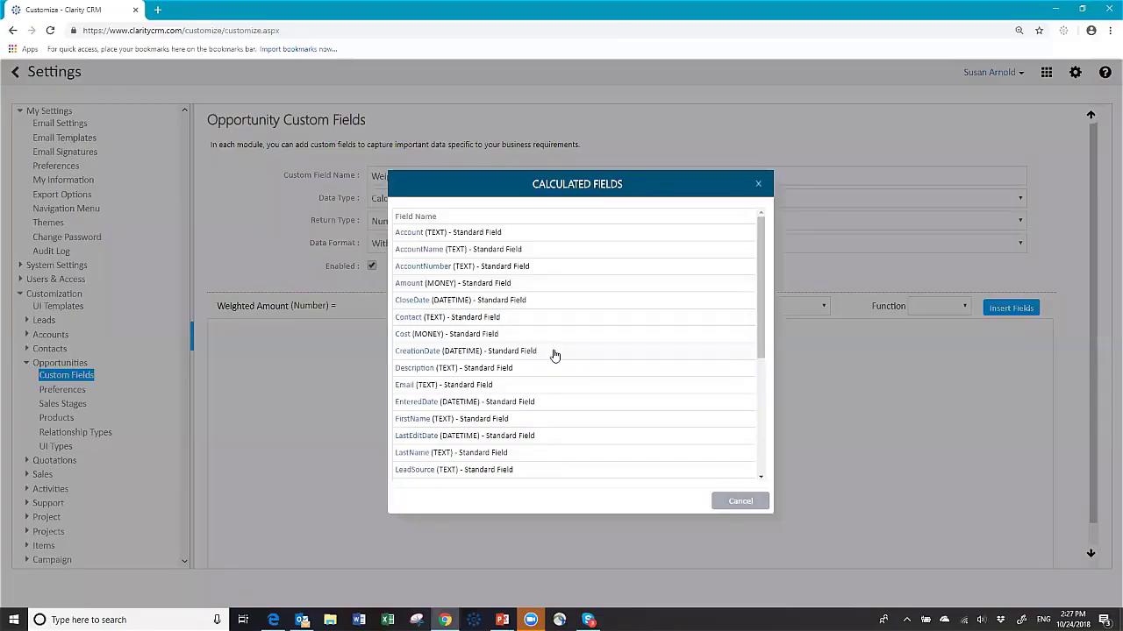
Step: Build the Weighted Amount formula as [Amount]*[Probability] from inserted fields and the multiply operator
click(408, 287)
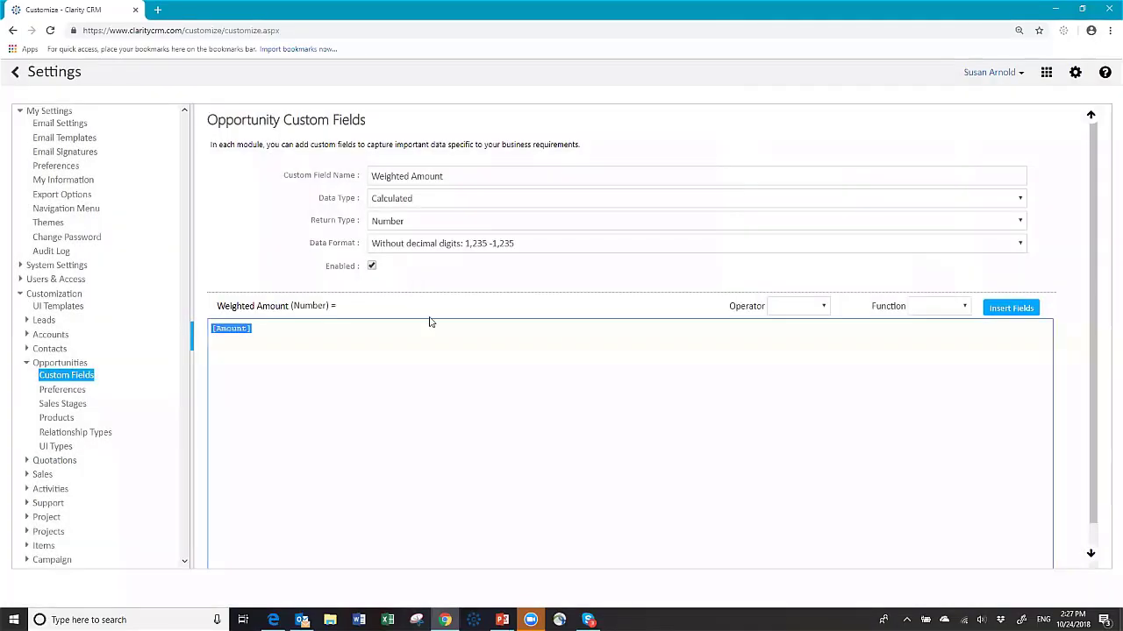
click(276, 330)
click(823, 308)
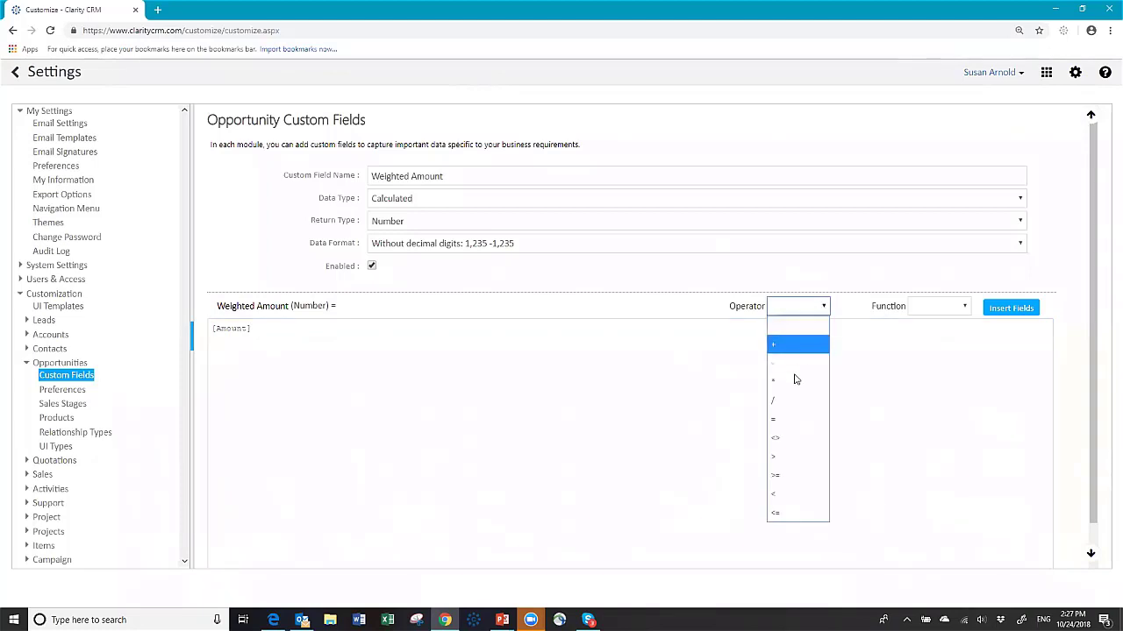
click(792, 383)
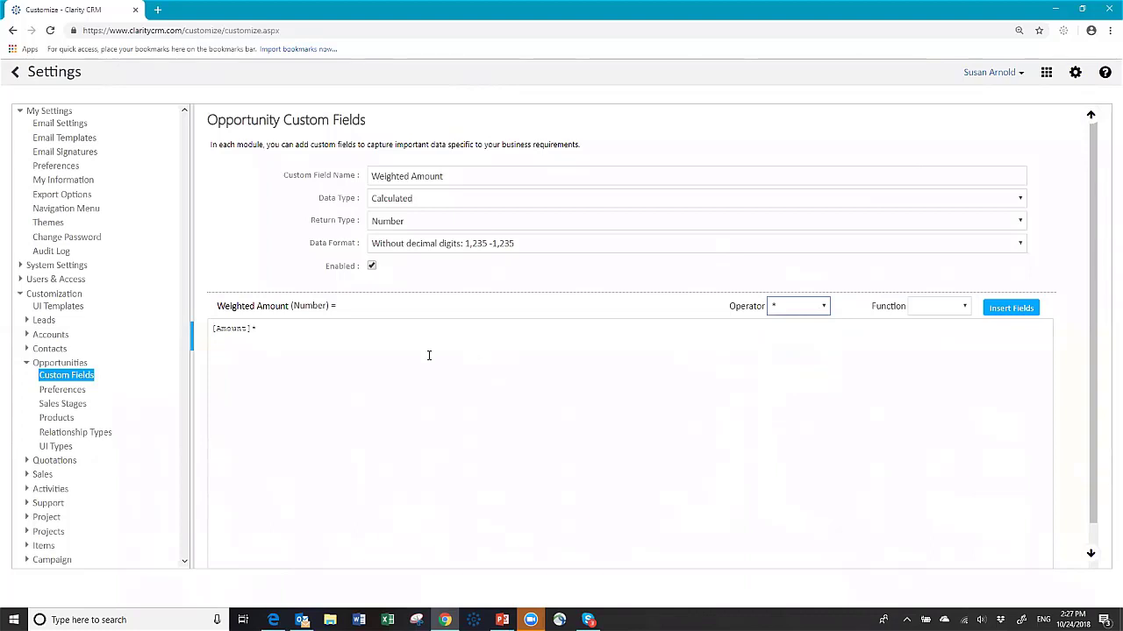
click(1006, 309)
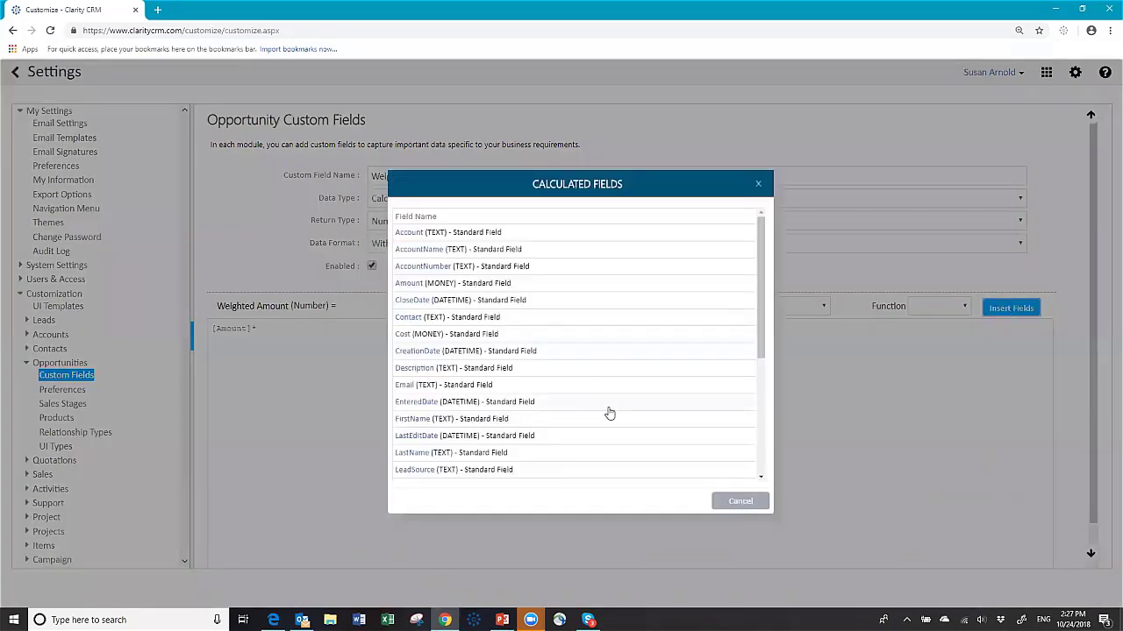
scroll(600, 402, down, 2)
click(420, 443)
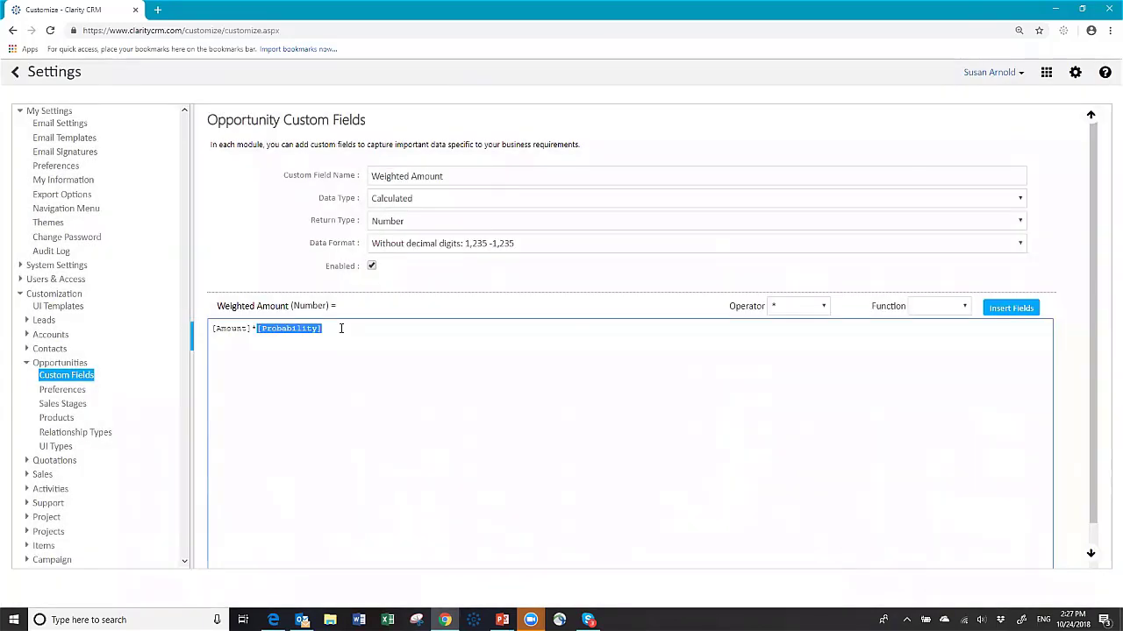
click(335, 331)
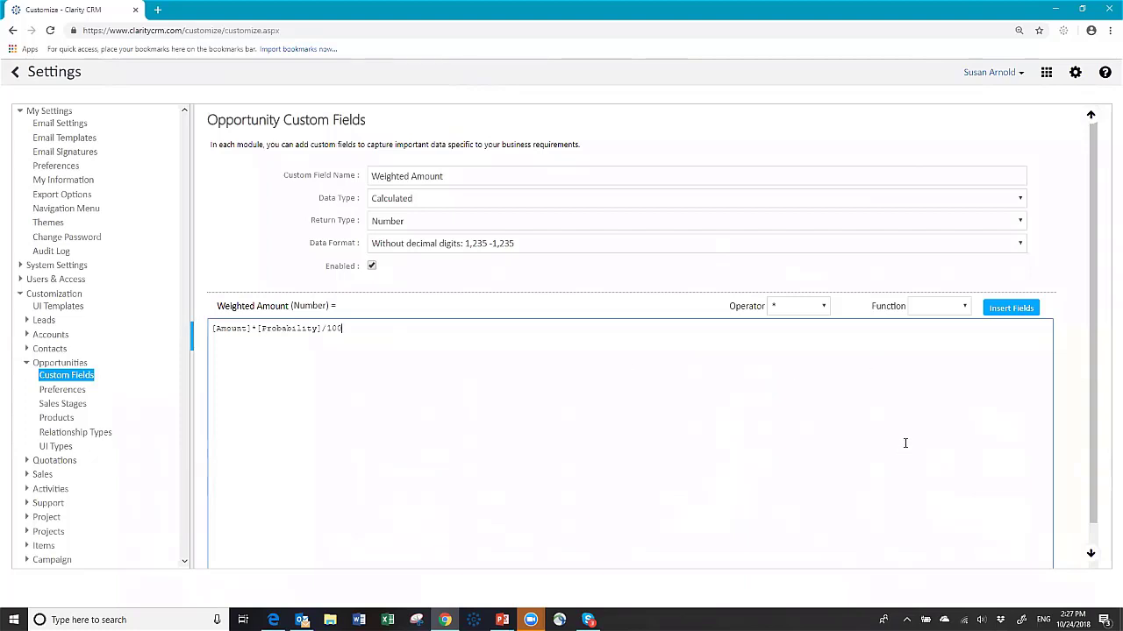
Step: Save the field with formula [Amount]*[Probability]/100 and open the Opportunity UI template
scroll(905, 443, down, 2)
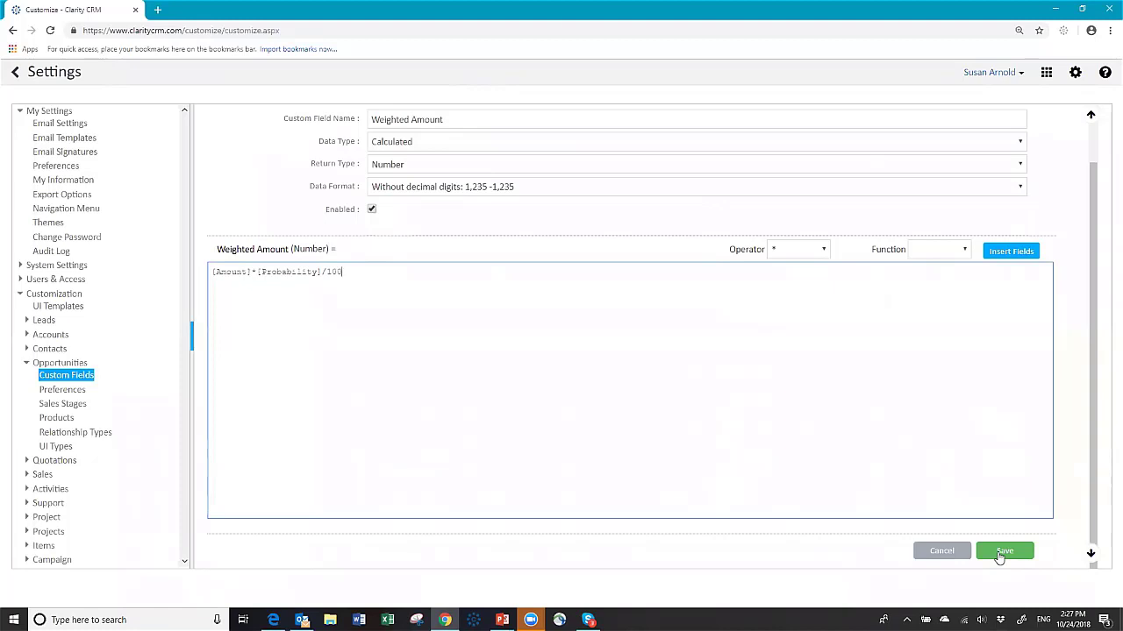
click(1002, 553)
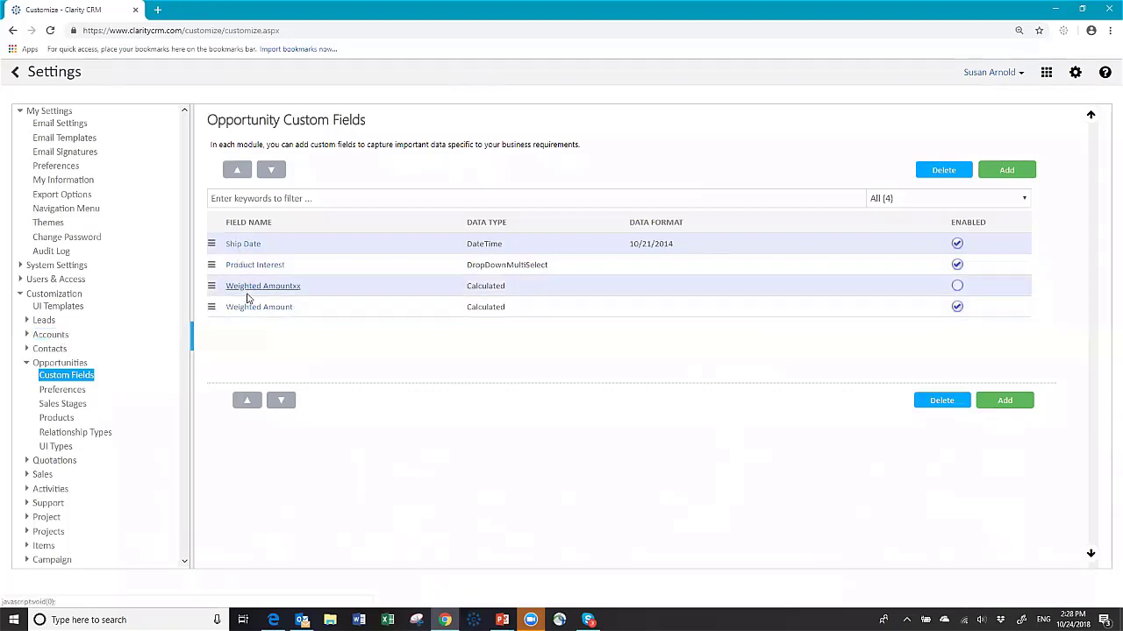
click(60, 307)
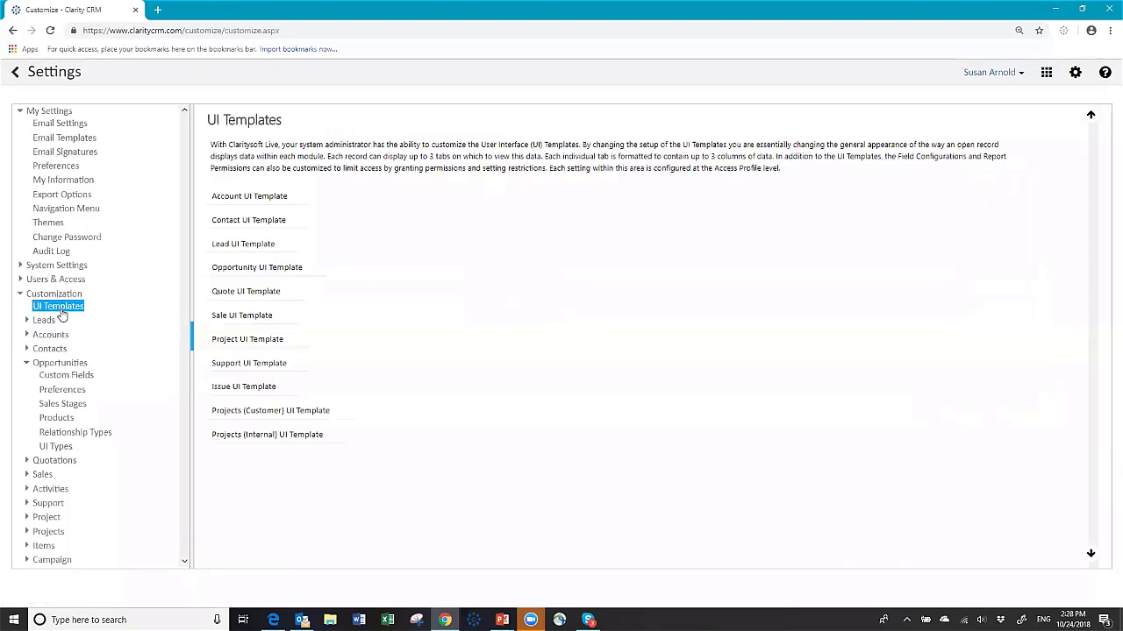
click(235, 274)
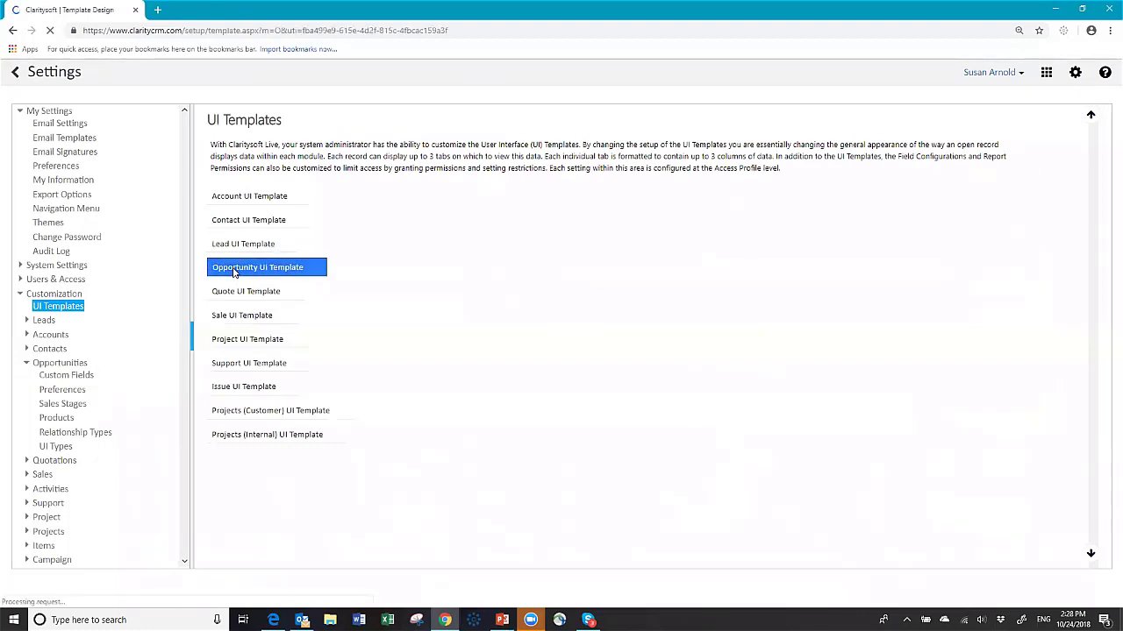
Step: On the Base Template opportunity layout, put Weighted Amount under Probability in column 2 and save
click(285, 131)
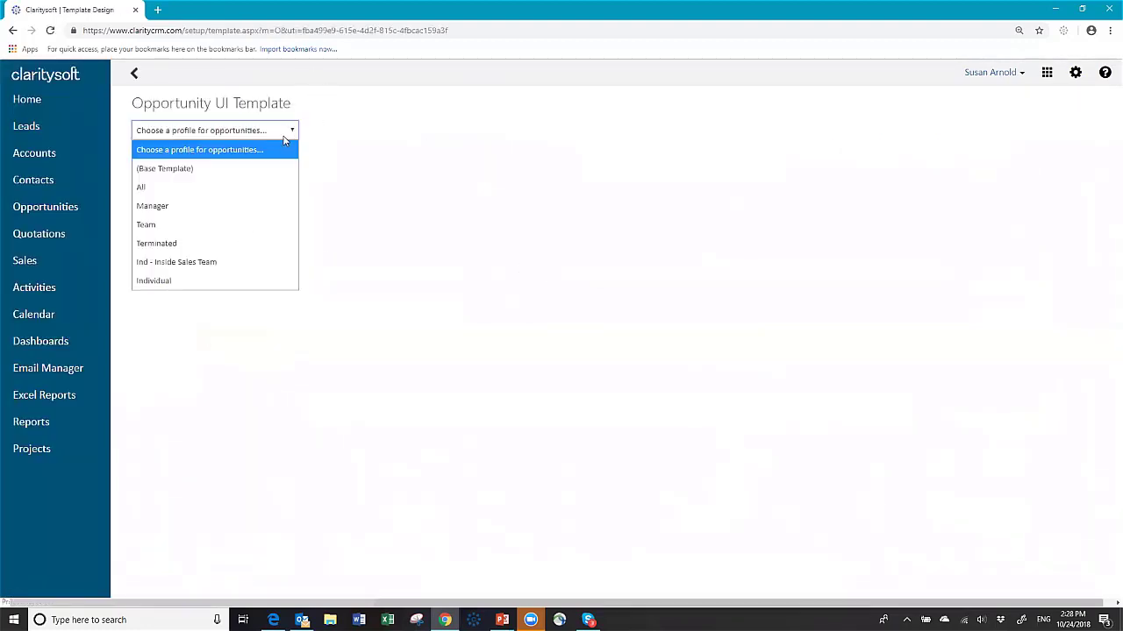
click(244, 170)
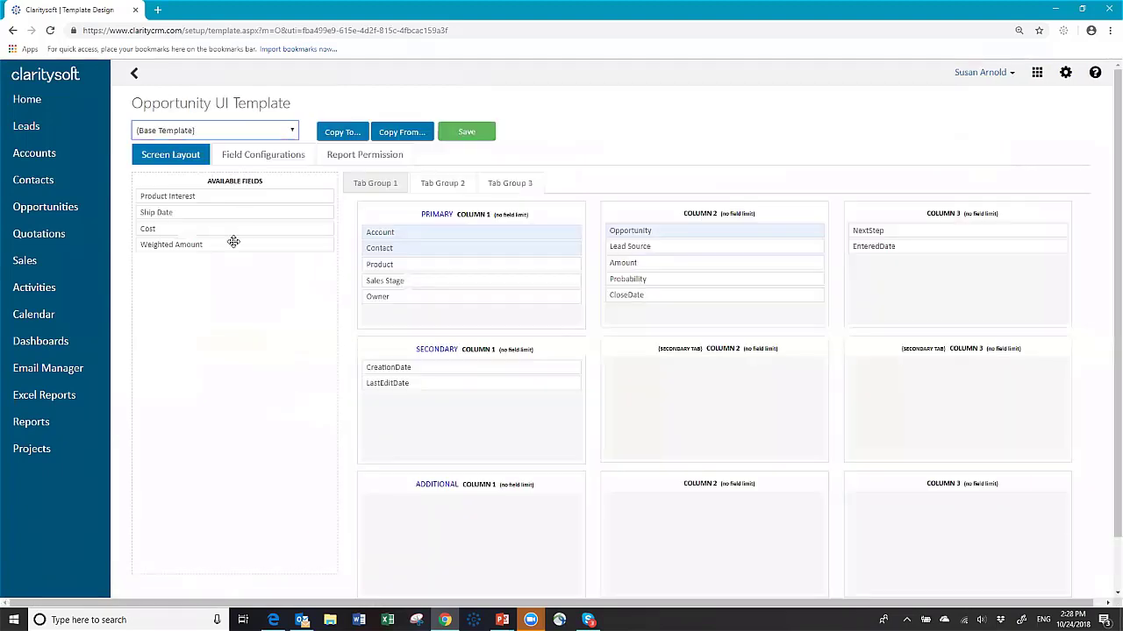
drag(234, 244, 705, 290)
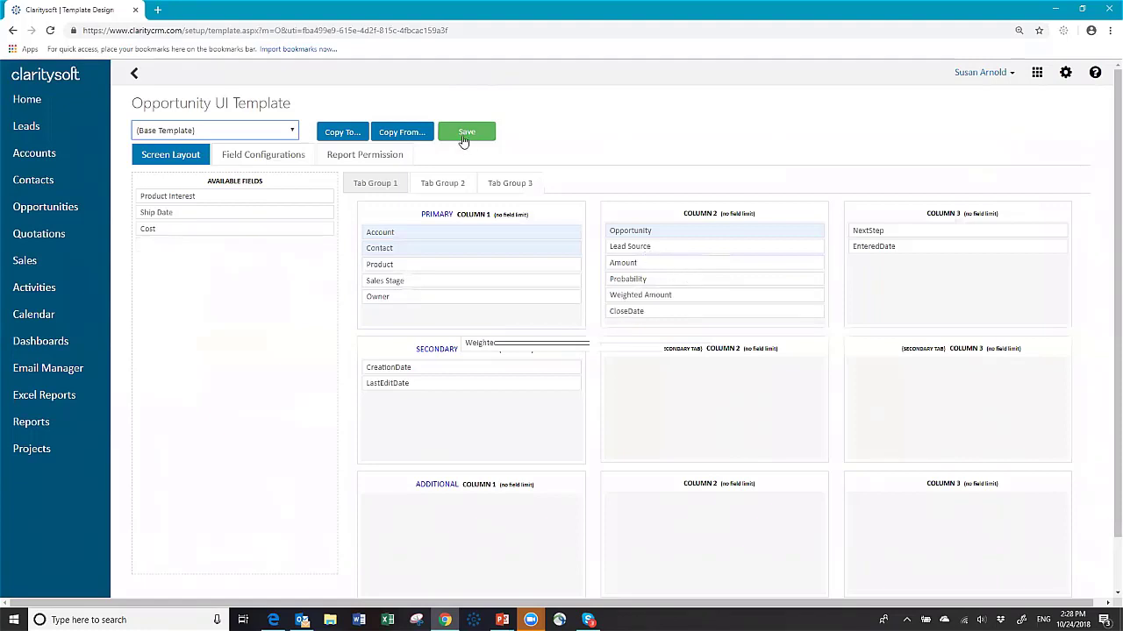
click(462, 134)
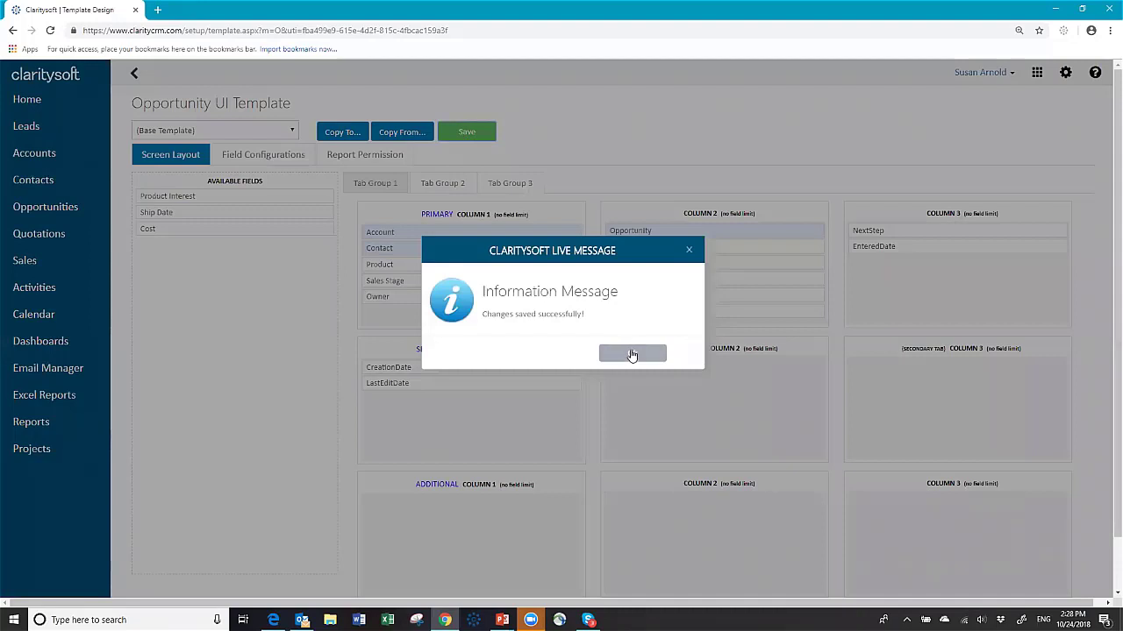
click(631, 353)
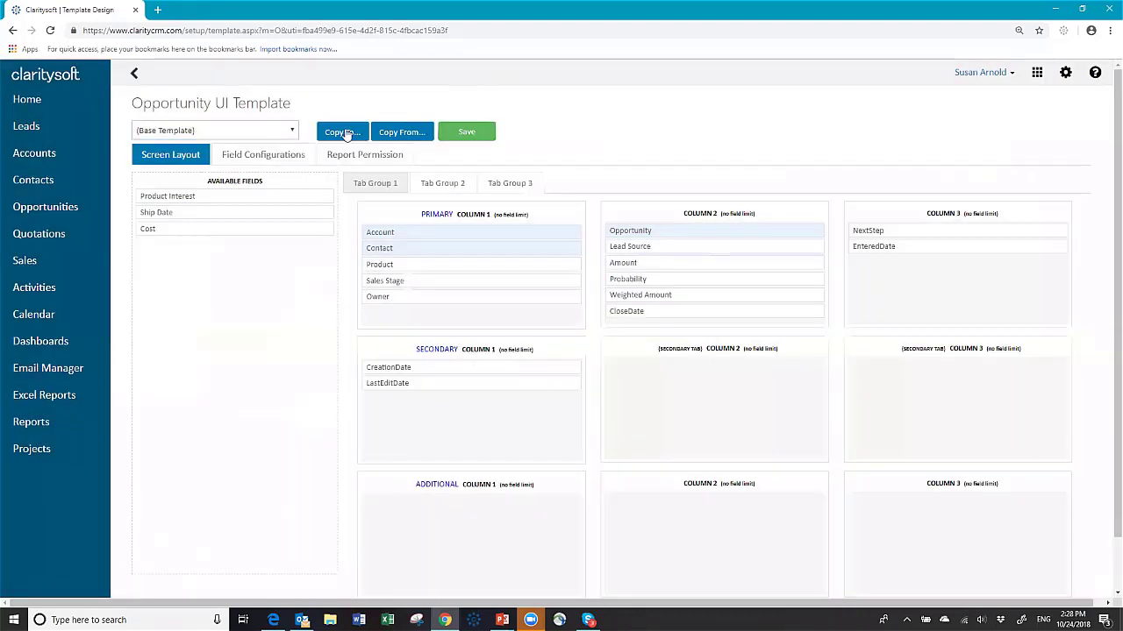
Step: Copy the opportunity layout to all six access profiles
click(343, 132)
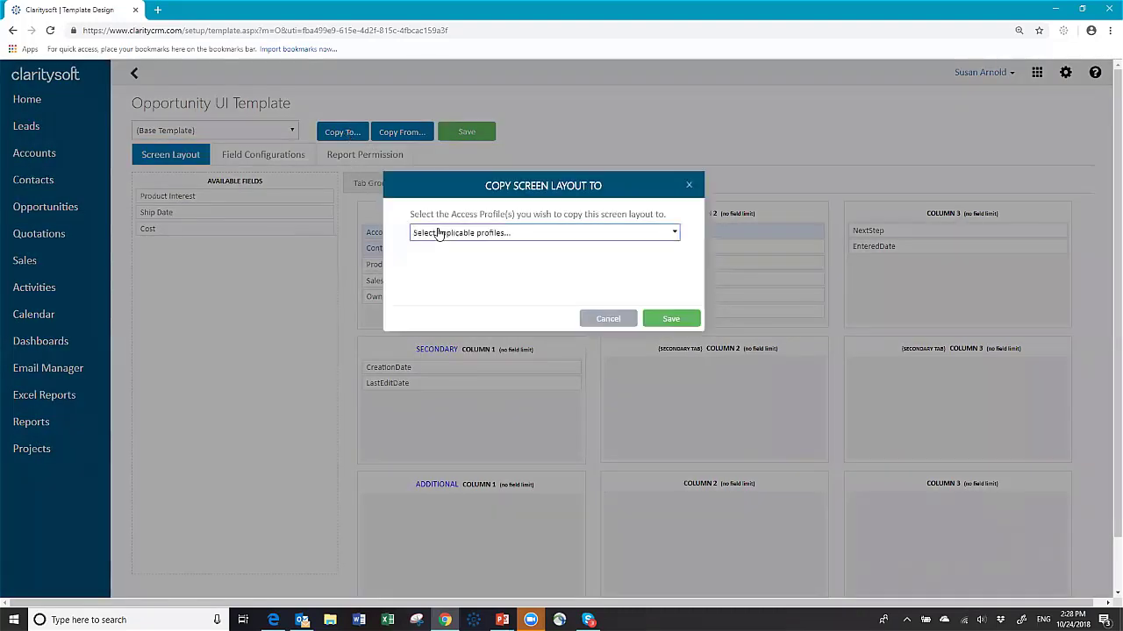
click(437, 234)
click(428, 269)
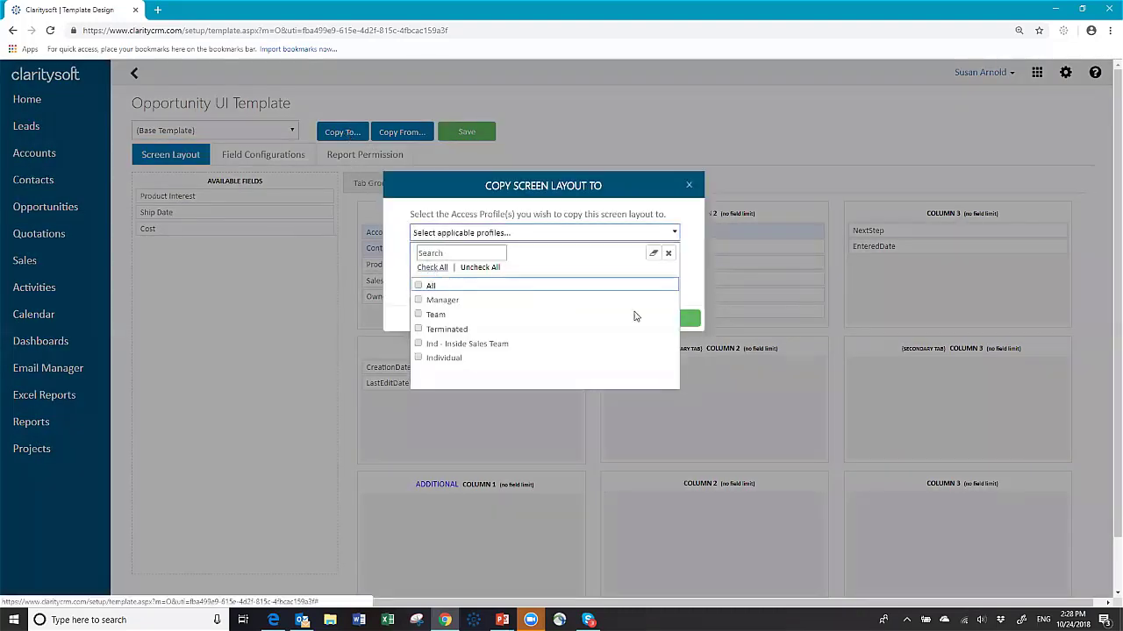
click(693, 289)
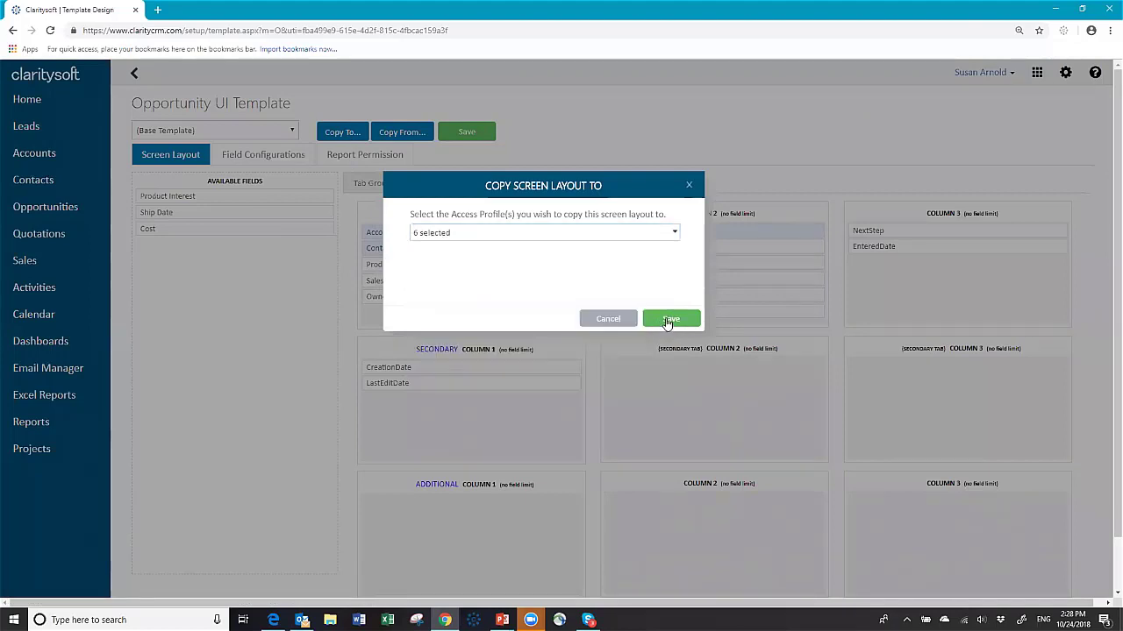
click(662, 320)
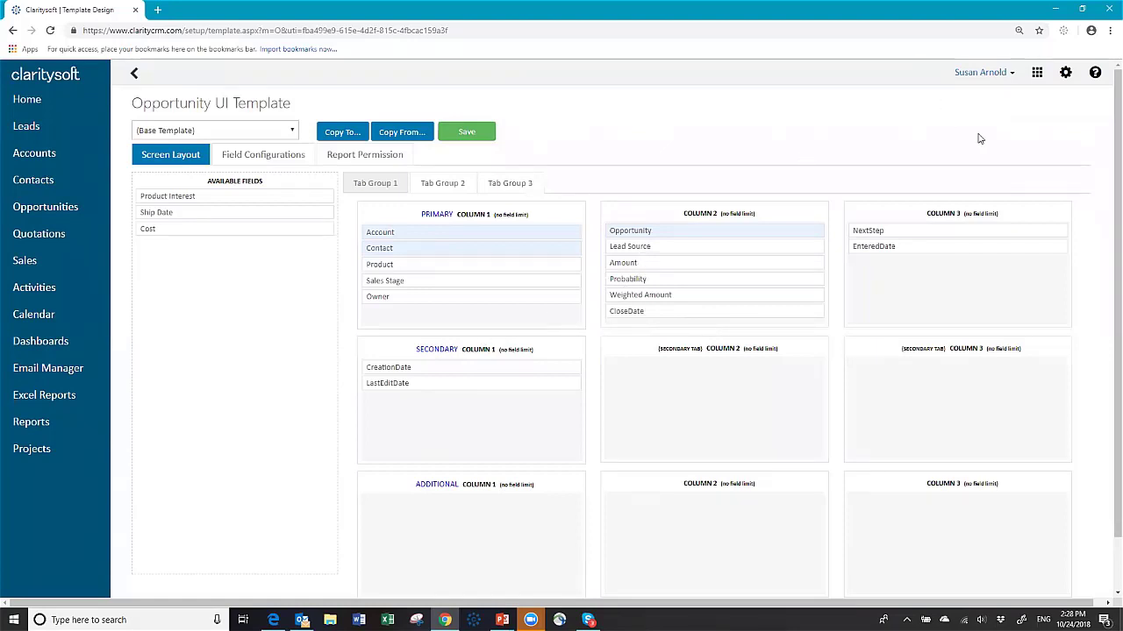
Step: Log out, then sign back in with the user name and password
click(1011, 75)
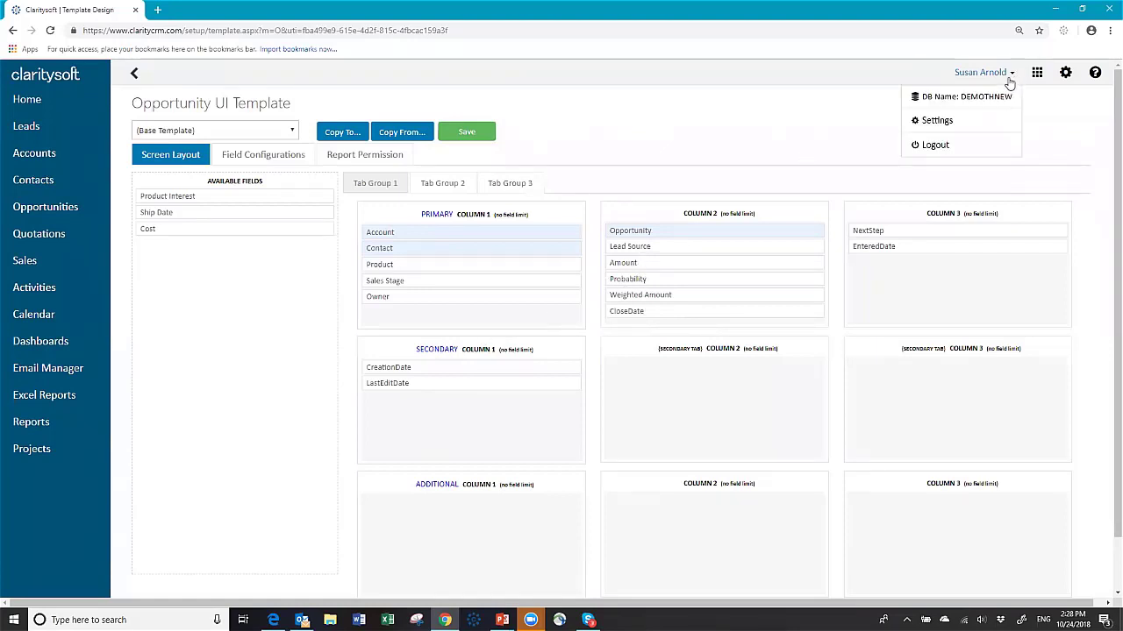
click(962, 148)
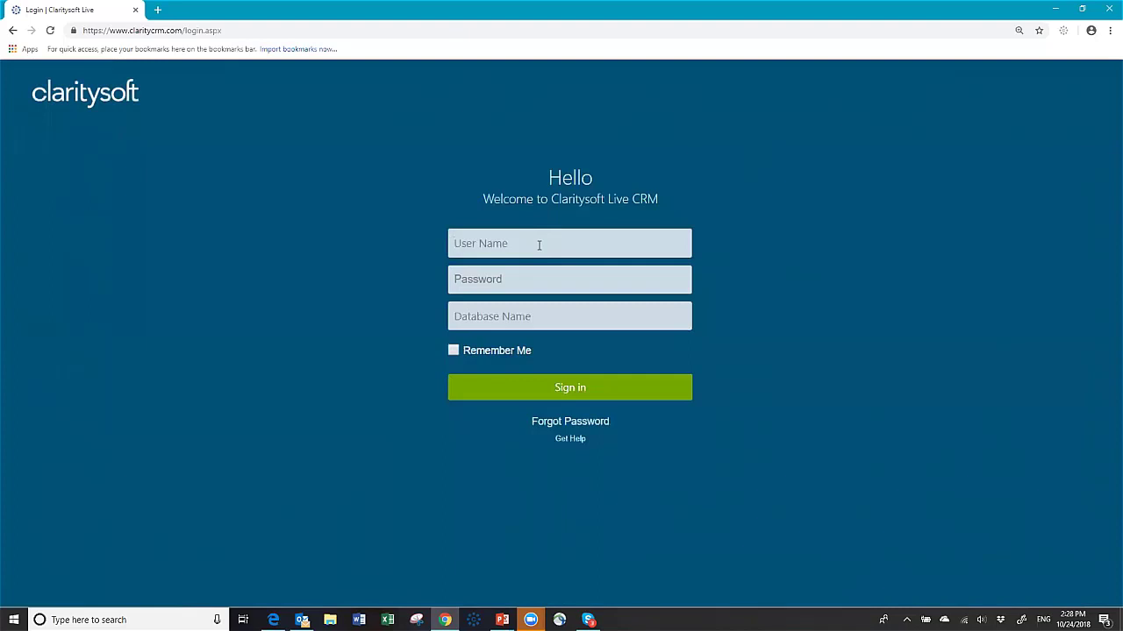
text(susan)
key(Tab)
text(******)
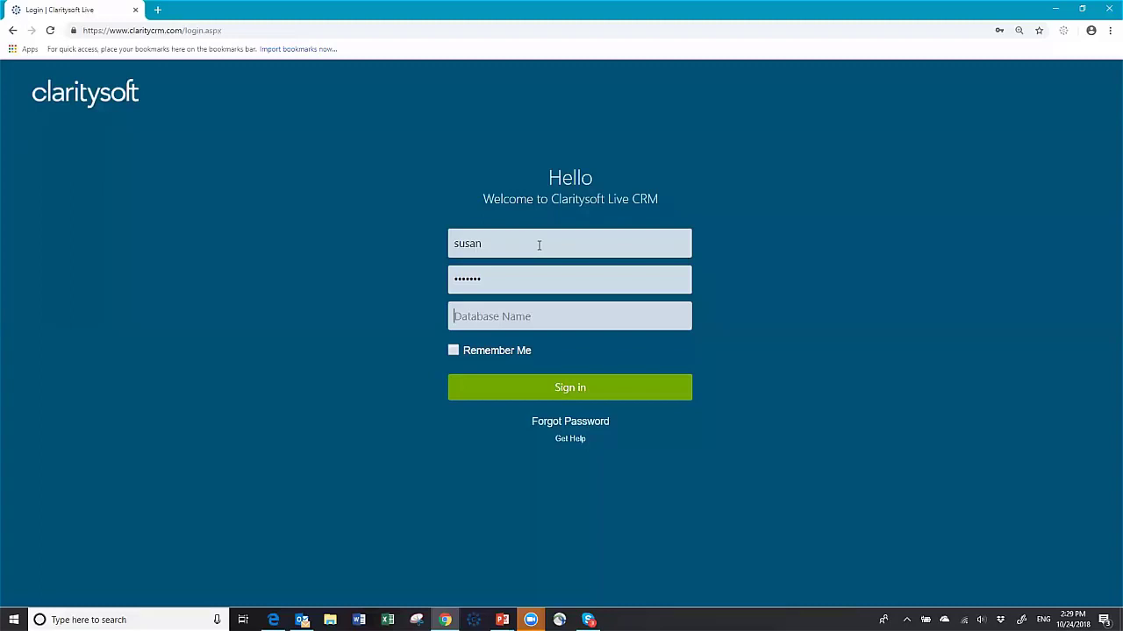
key(Tab)
key(Return)
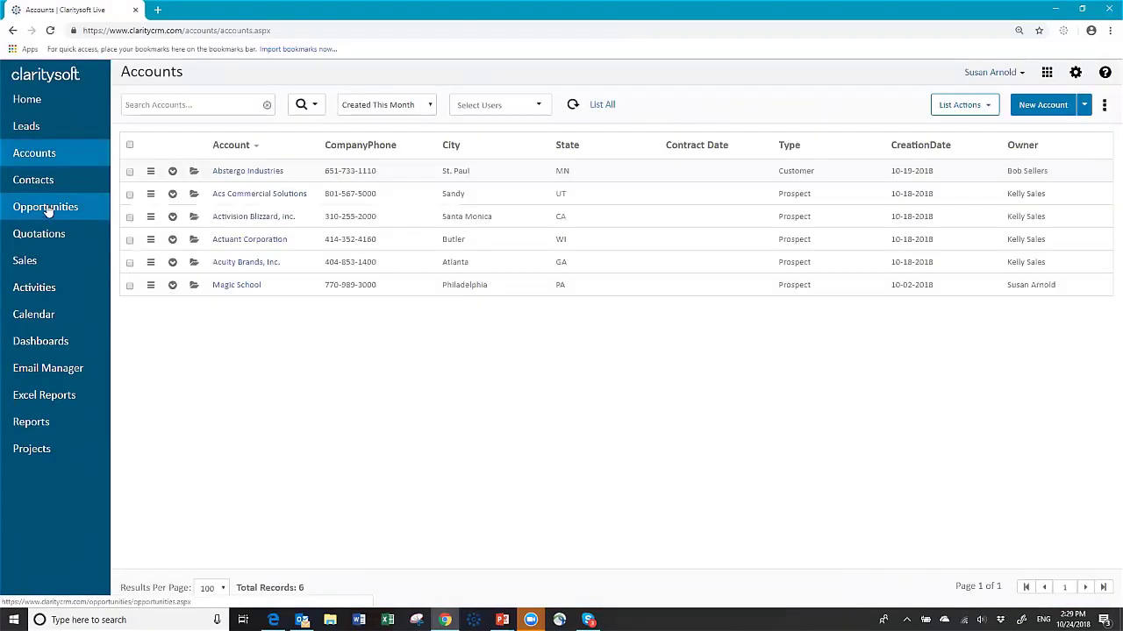
Step: Change opportunity O00139 'Shipment to Columbus' to the Proposal sales stage, save it, and close the form
click(43, 209)
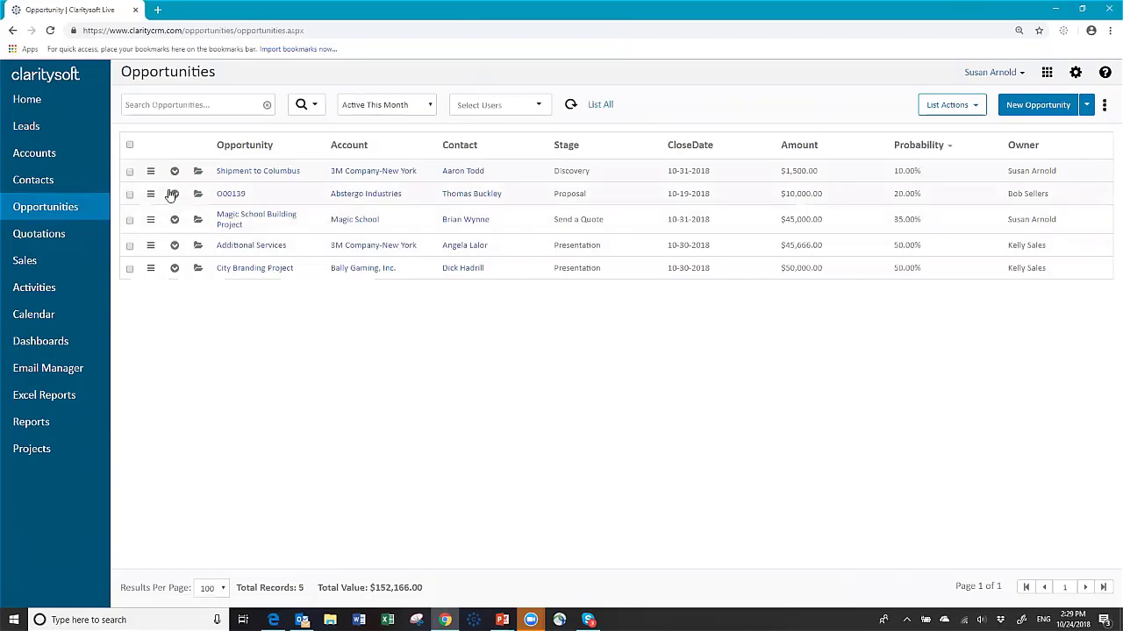
click(198, 174)
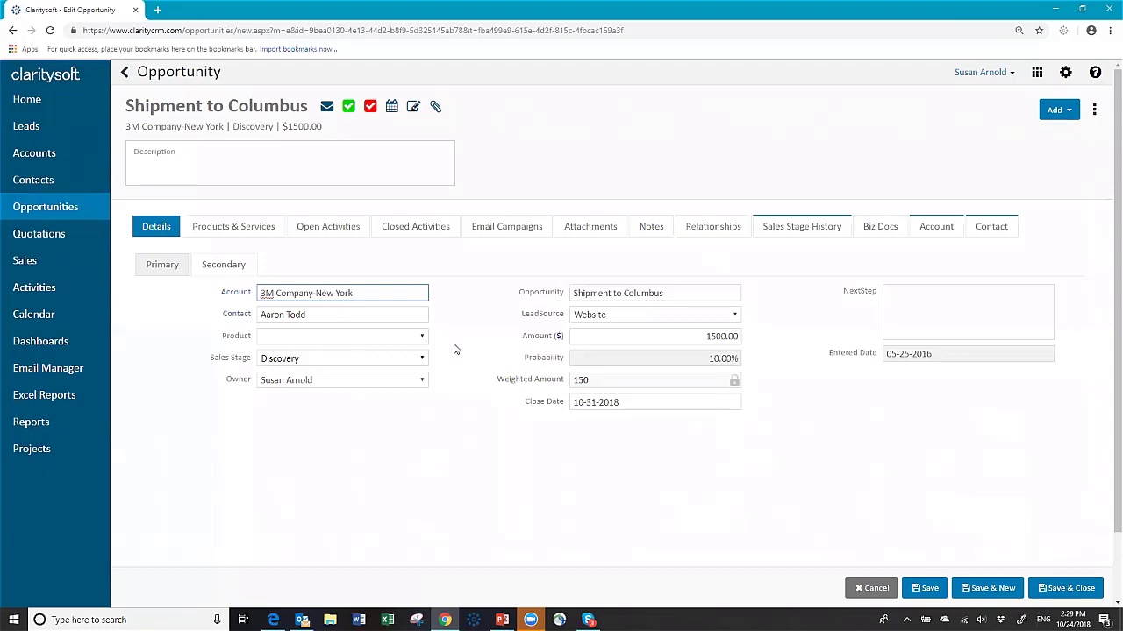
click(419, 361)
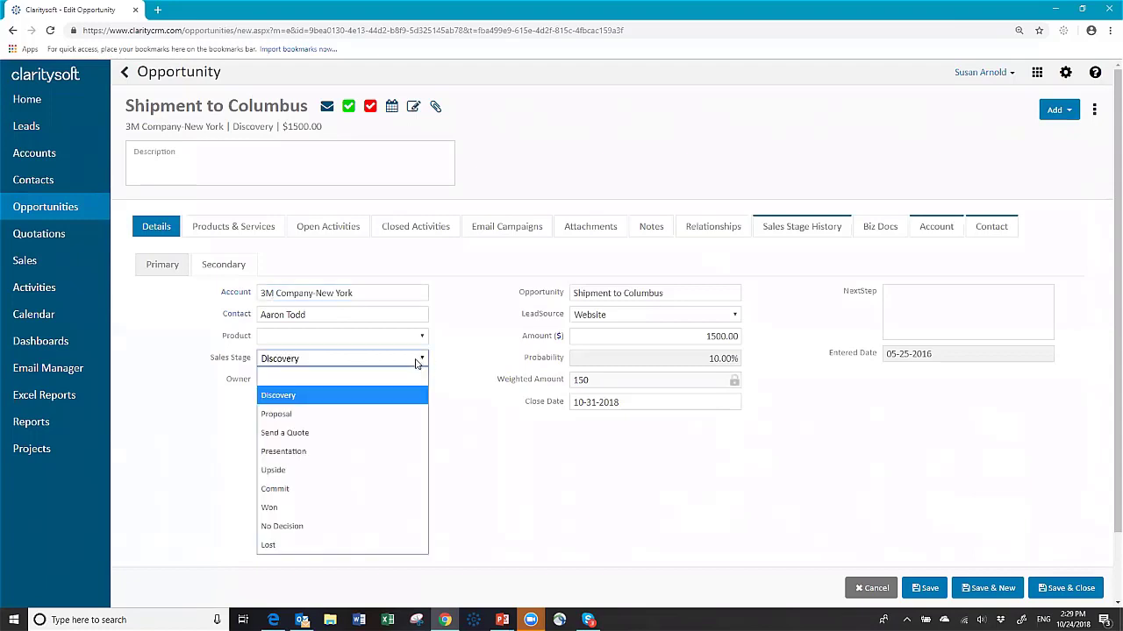
click(307, 416)
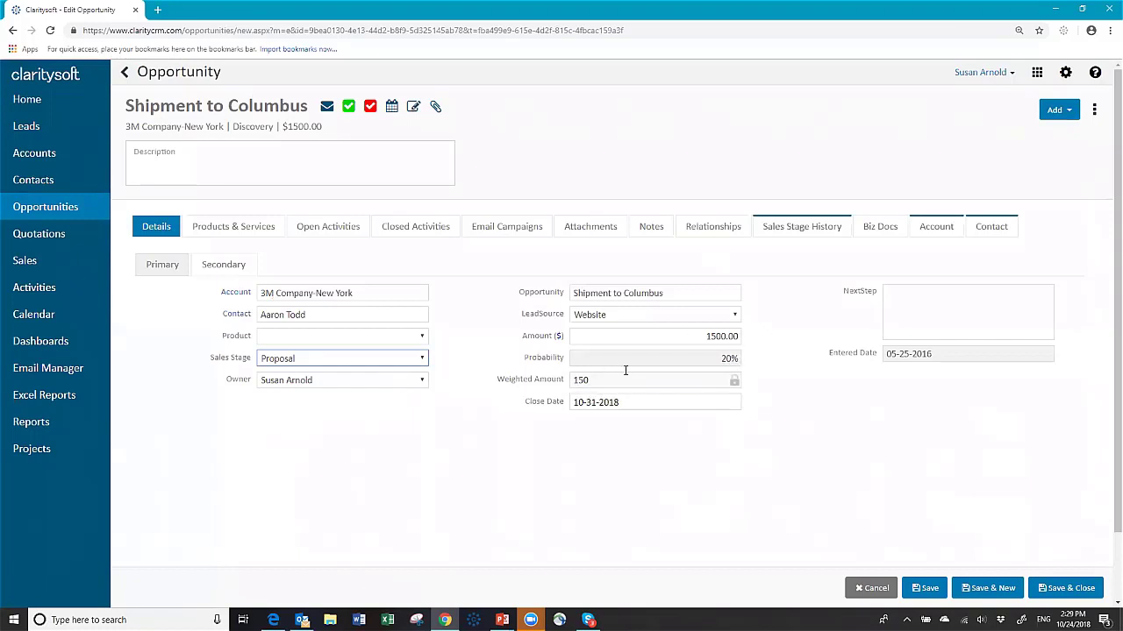
click(927, 589)
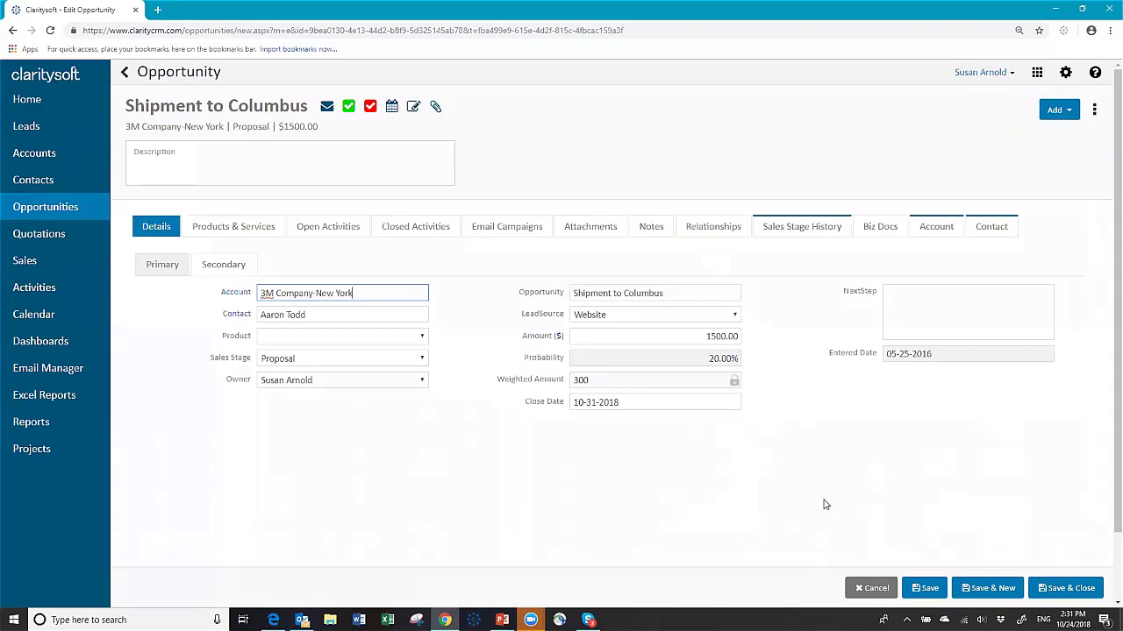
click(856, 592)
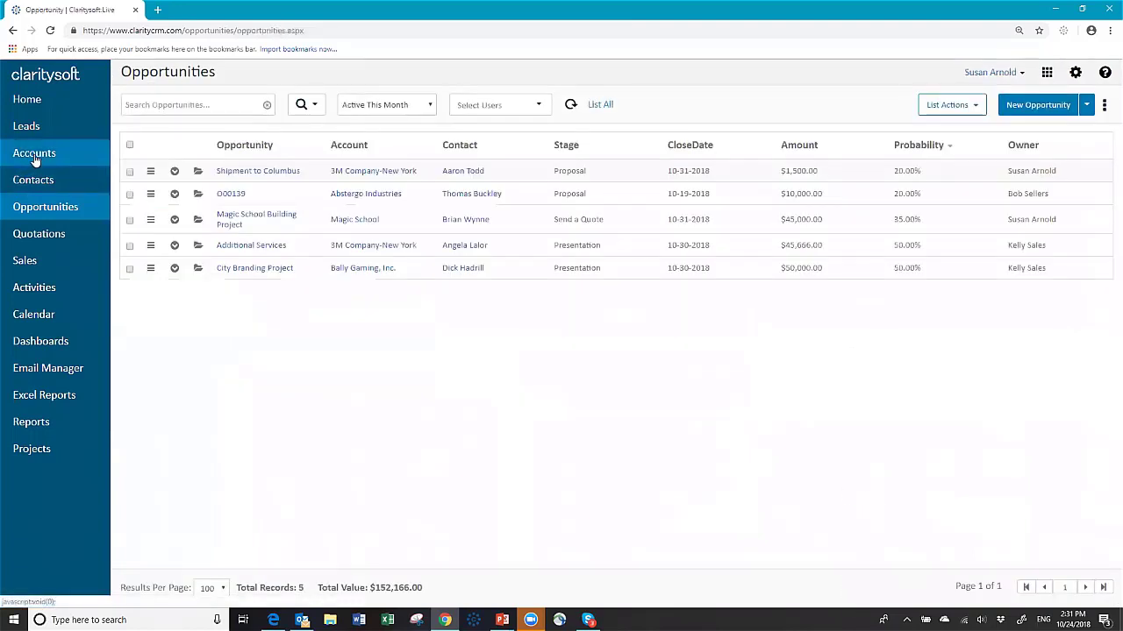
Step: Open Abstergo Industries, review the Contract Type choices twice without picking one, then Save & Close
click(34, 155)
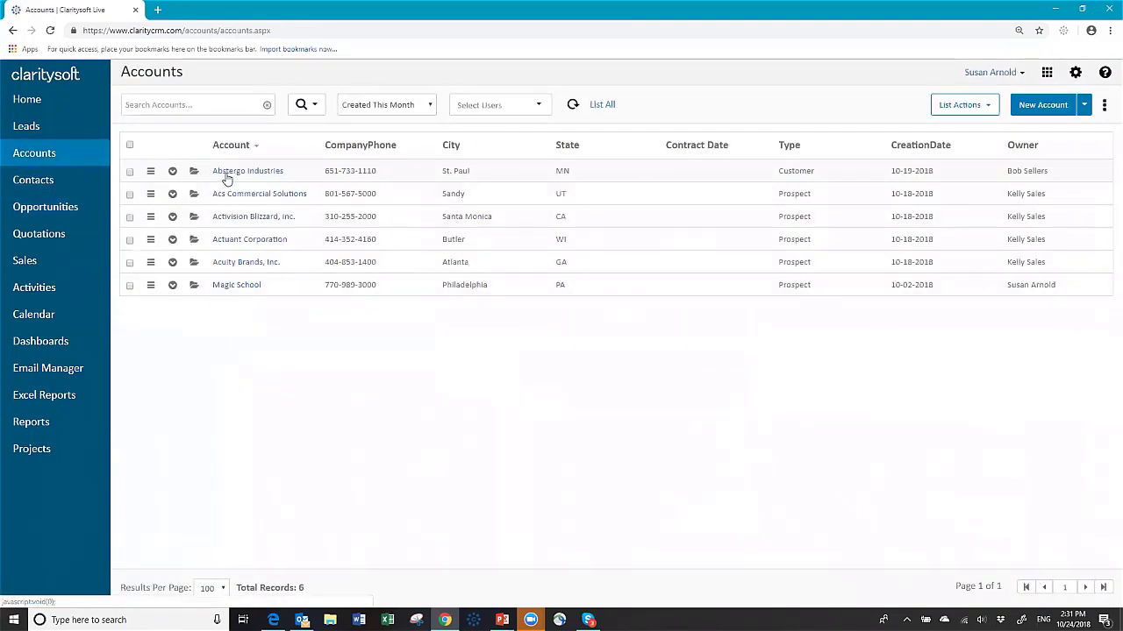
click(225, 174)
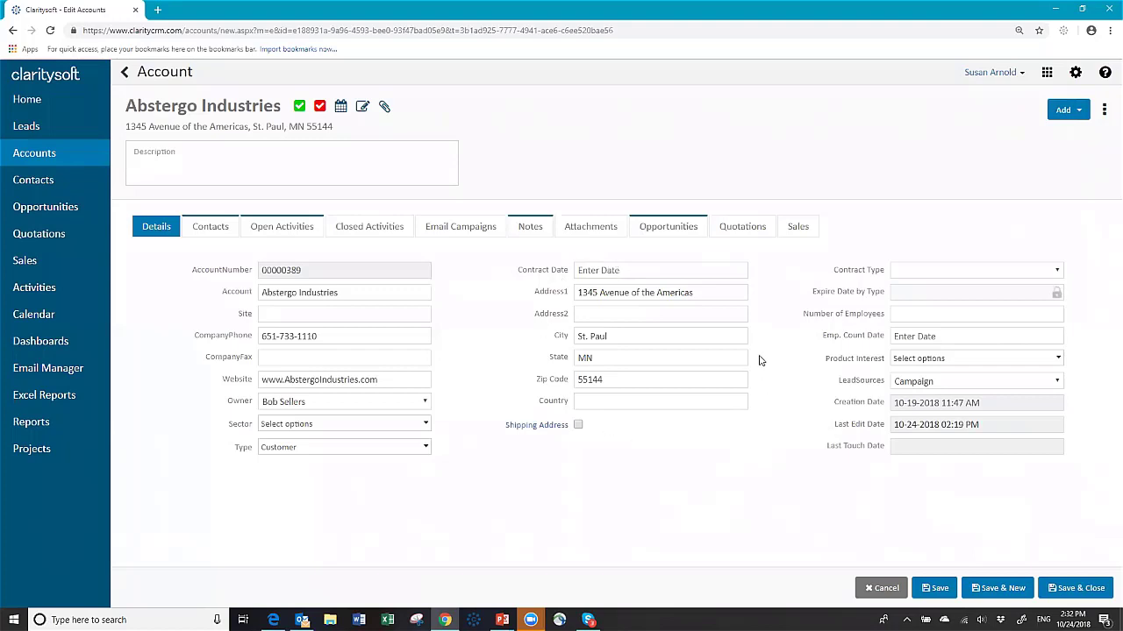
click(1058, 272)
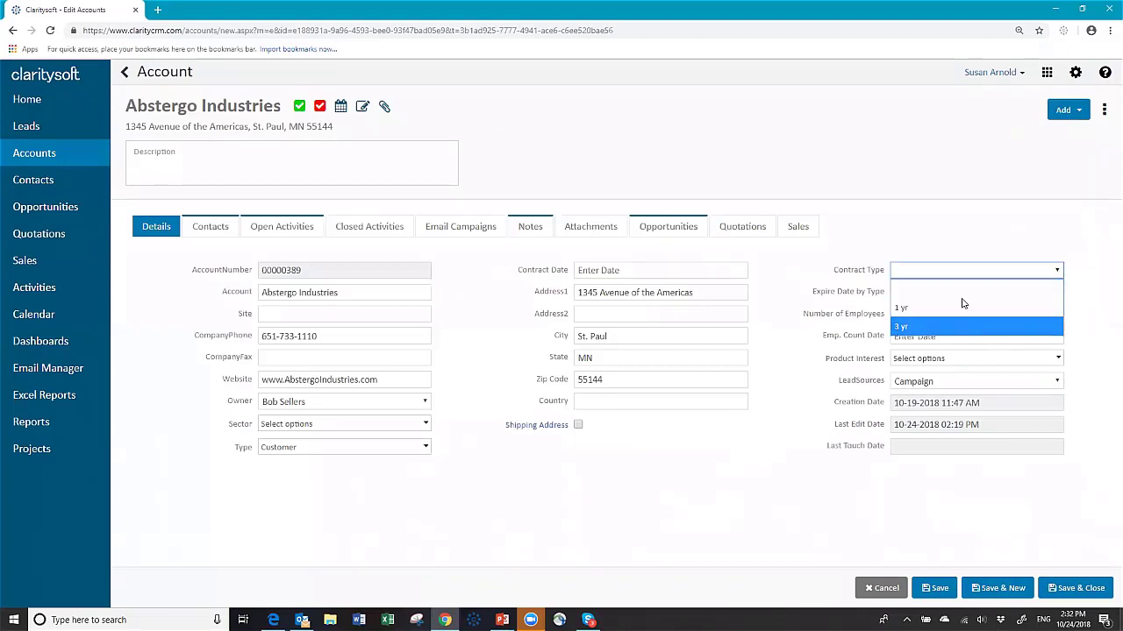
click(927, 237)
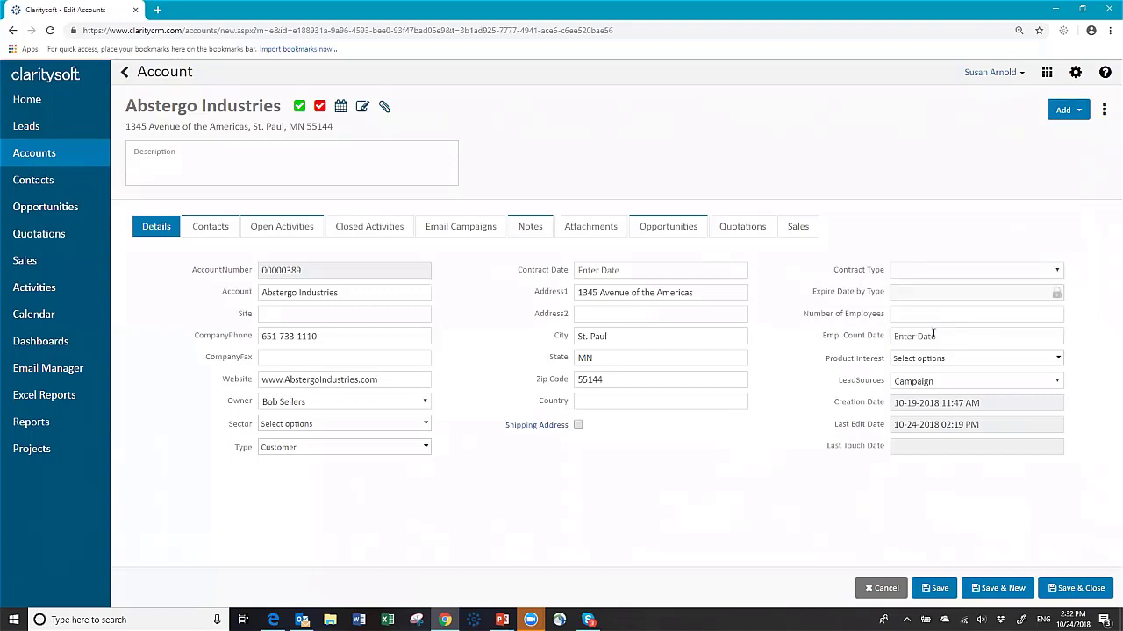
click(1056, 272)
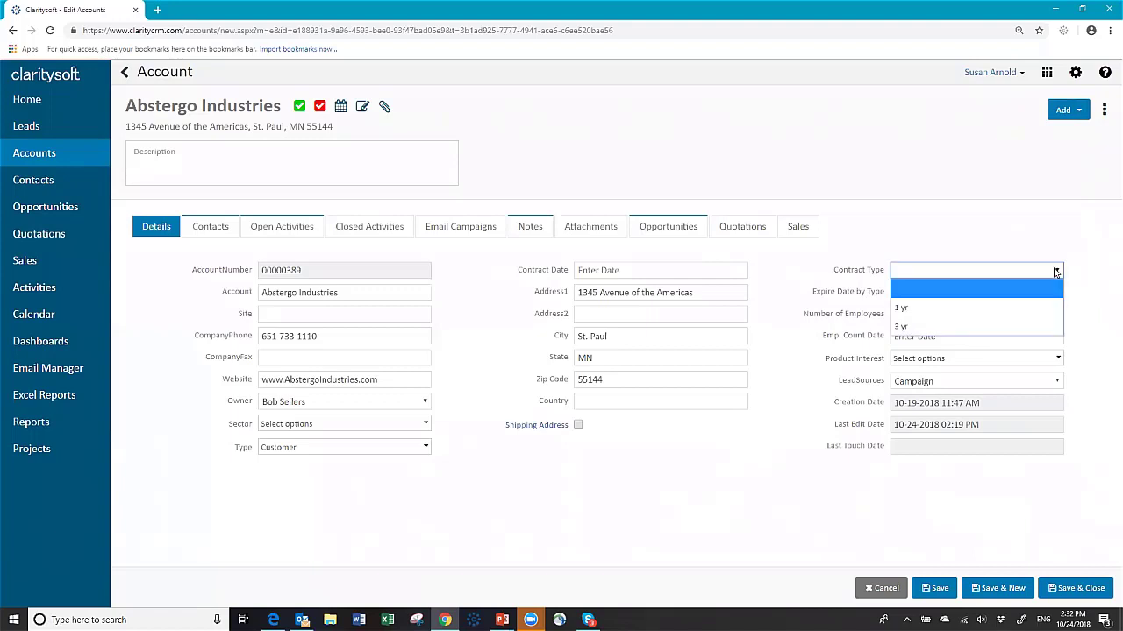
click(990, 274)
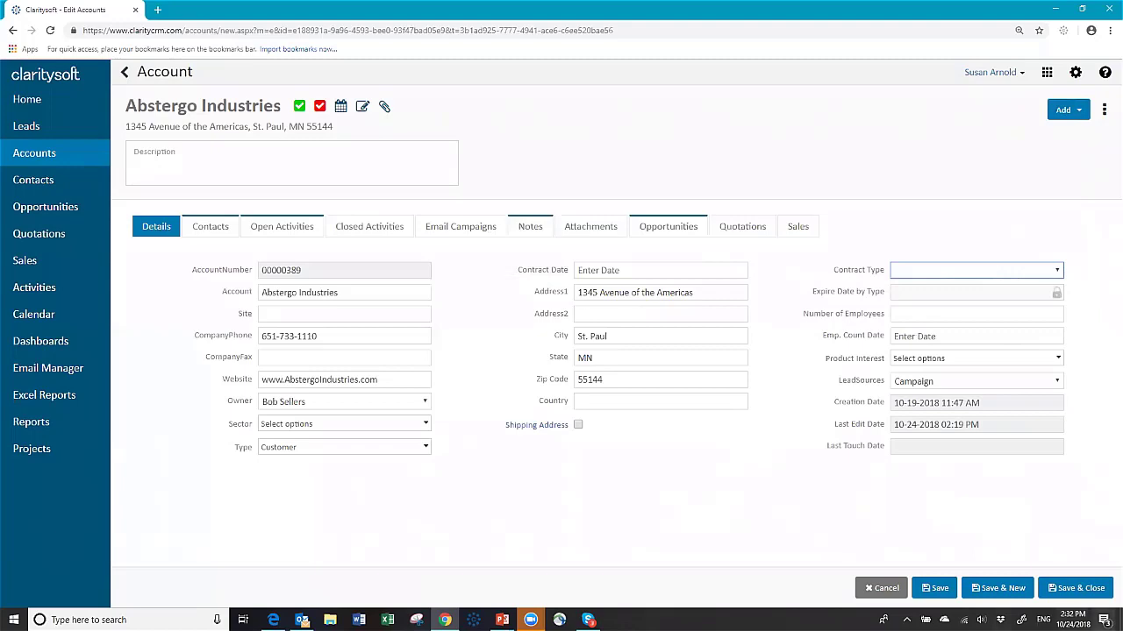
click(1057, 589)
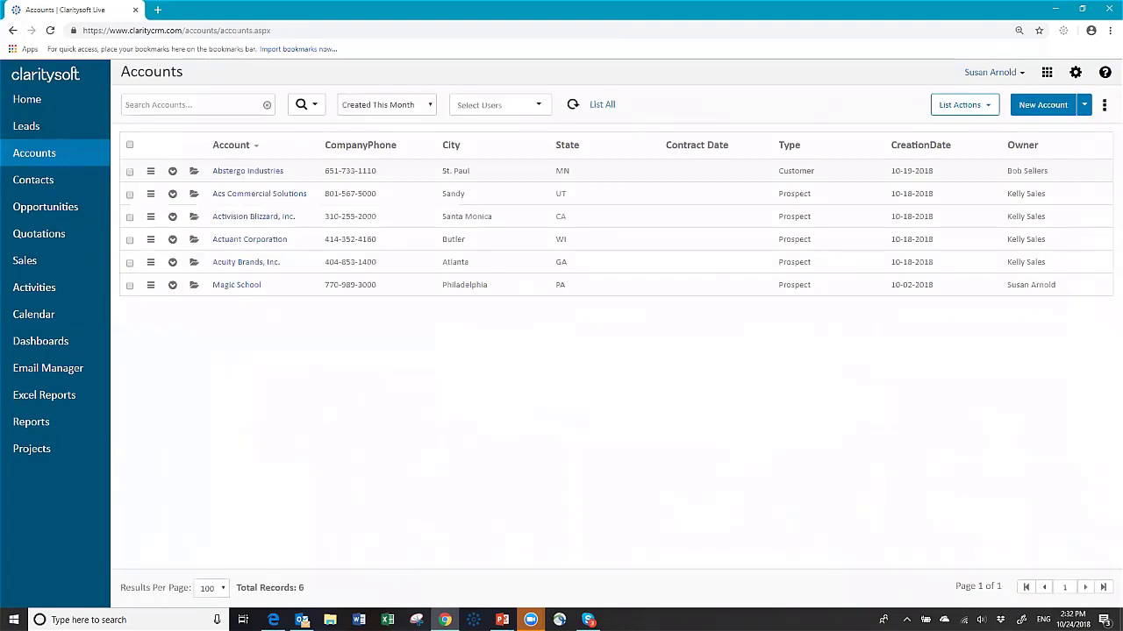
Step: In Customization settings, add an account custom field 'Contract Expire' of Calculated type returning DateTime
click(1075, 75)
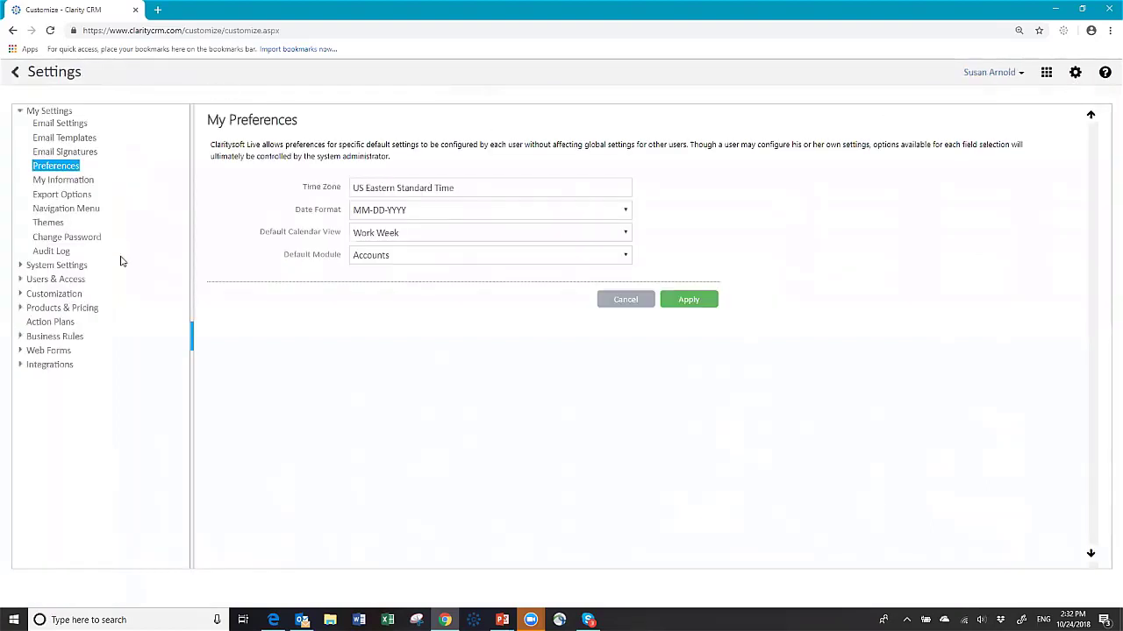
click(50, 306)
click(59, 295)
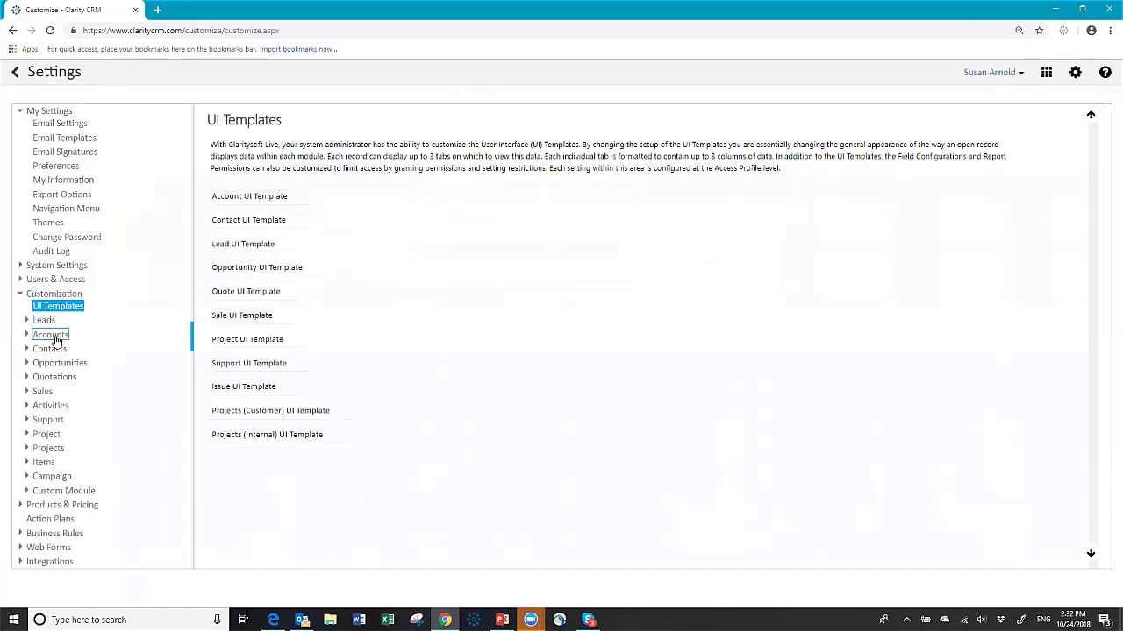
click(51, 336)
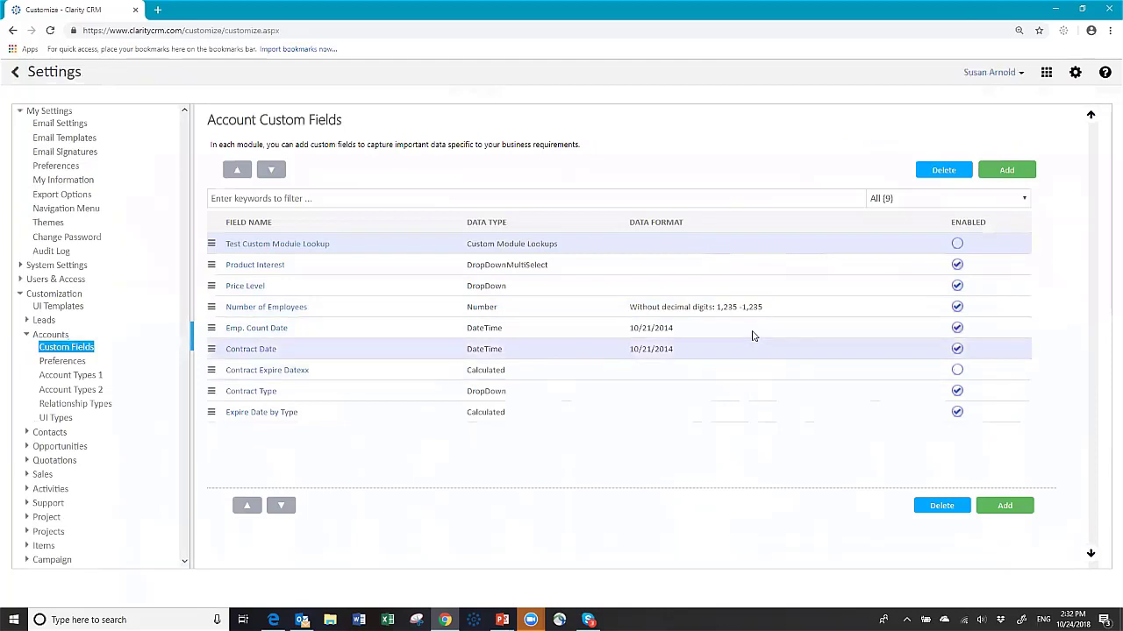
click(1013, 178)
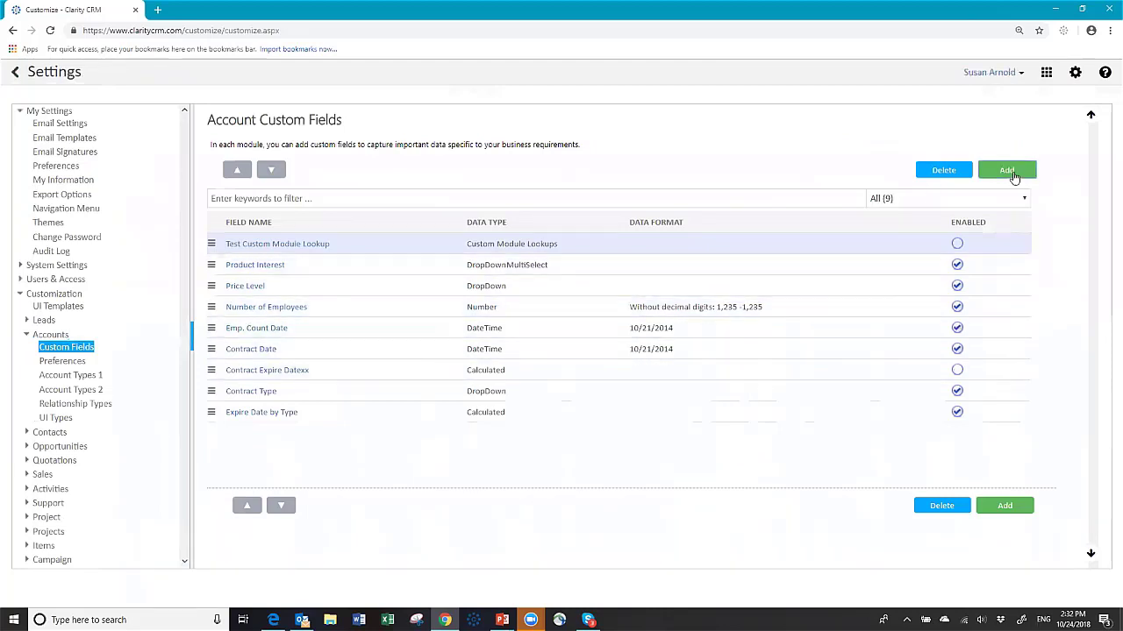
click(427, 197)
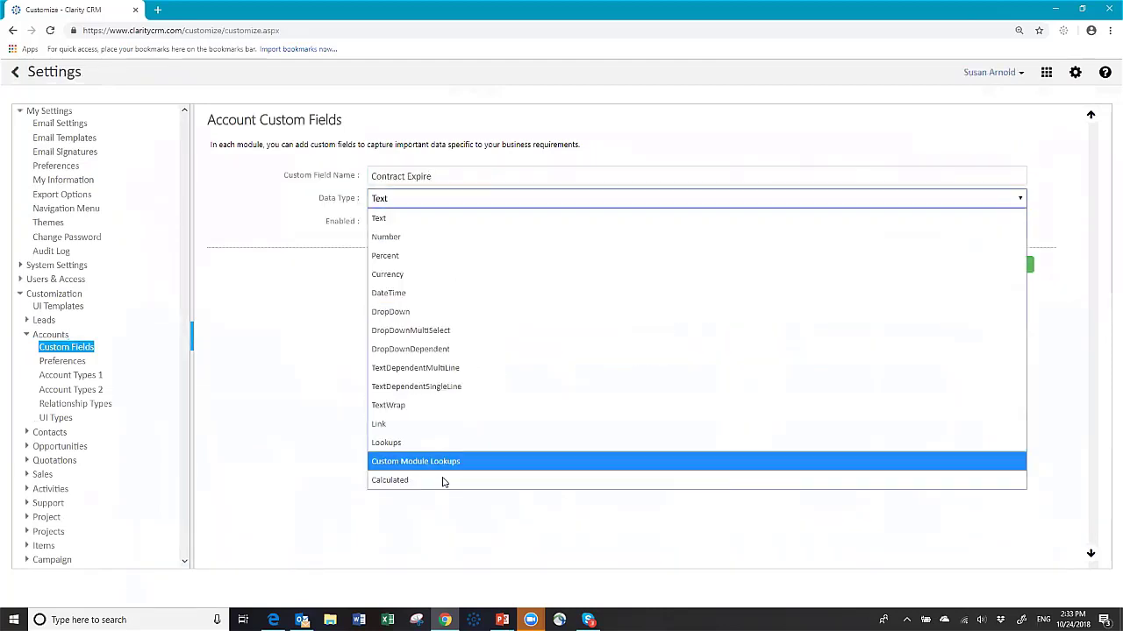
click(442, 478)
click(413, 223)
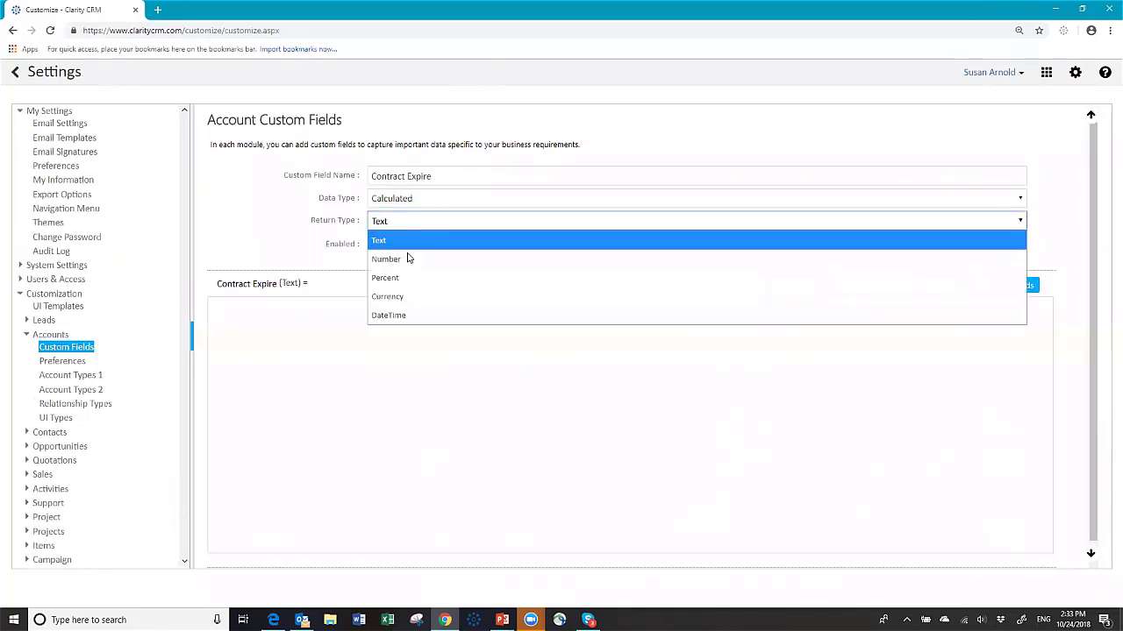
click(411, 316)
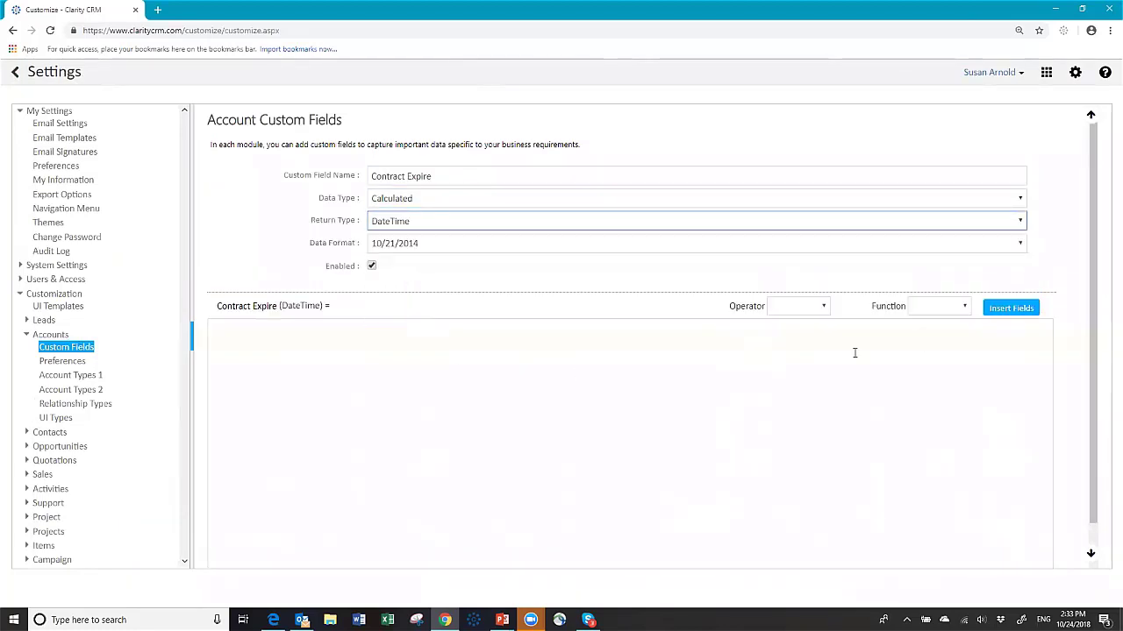
Step: Give it the formula [$Contract Date]-365, save it, and place it below Contract Date on the Account UI Template
click(1011, 308)
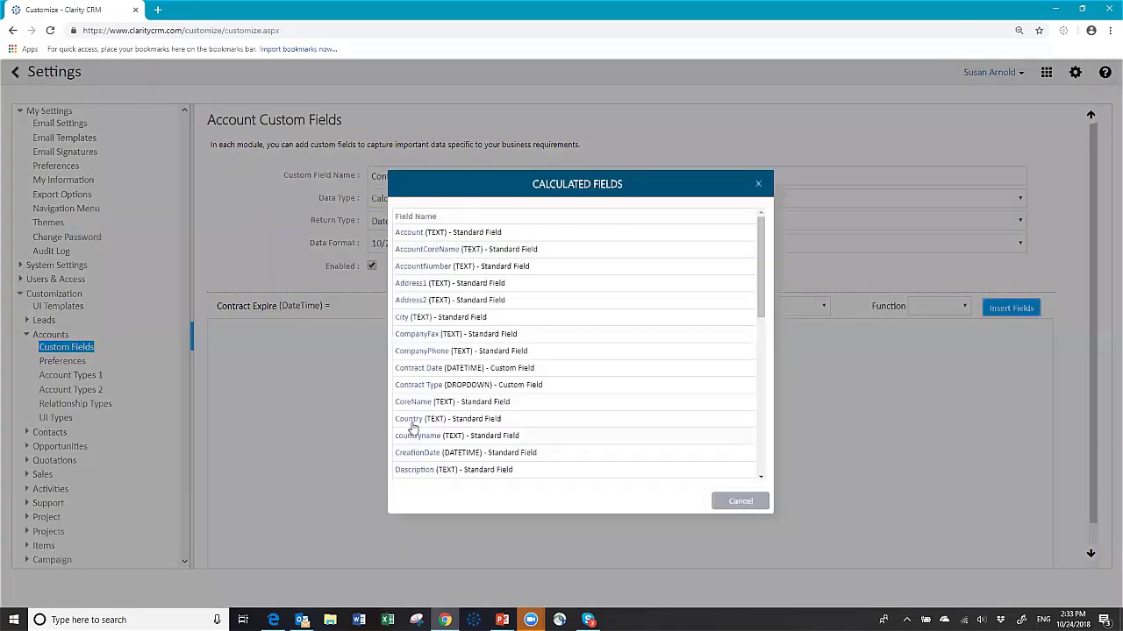
click(405, 369)
text(-)
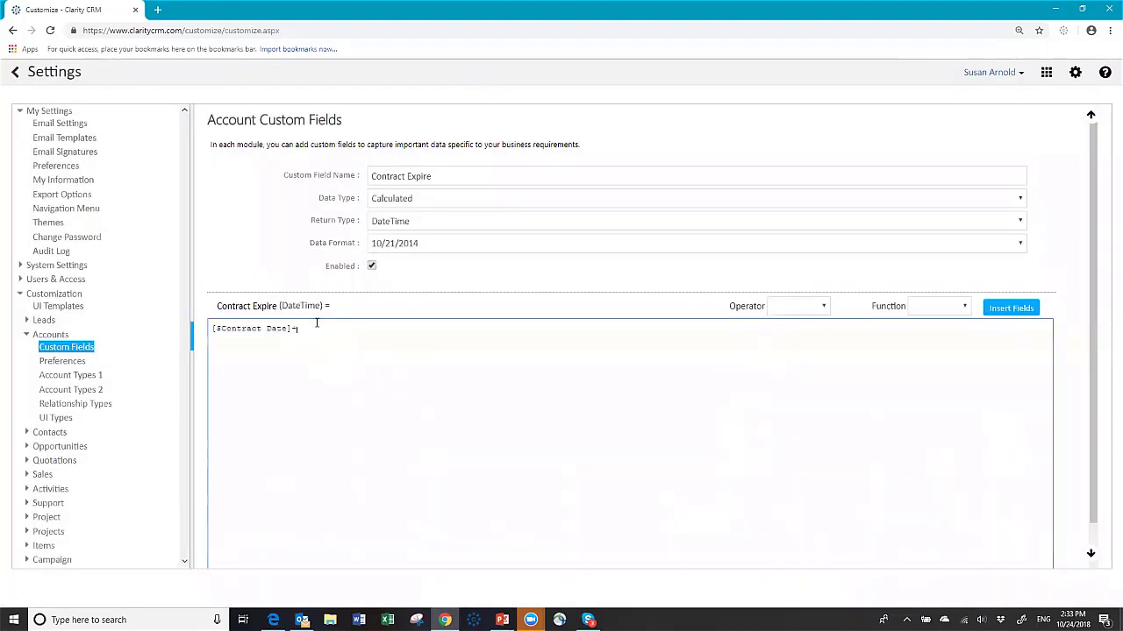
text(365)
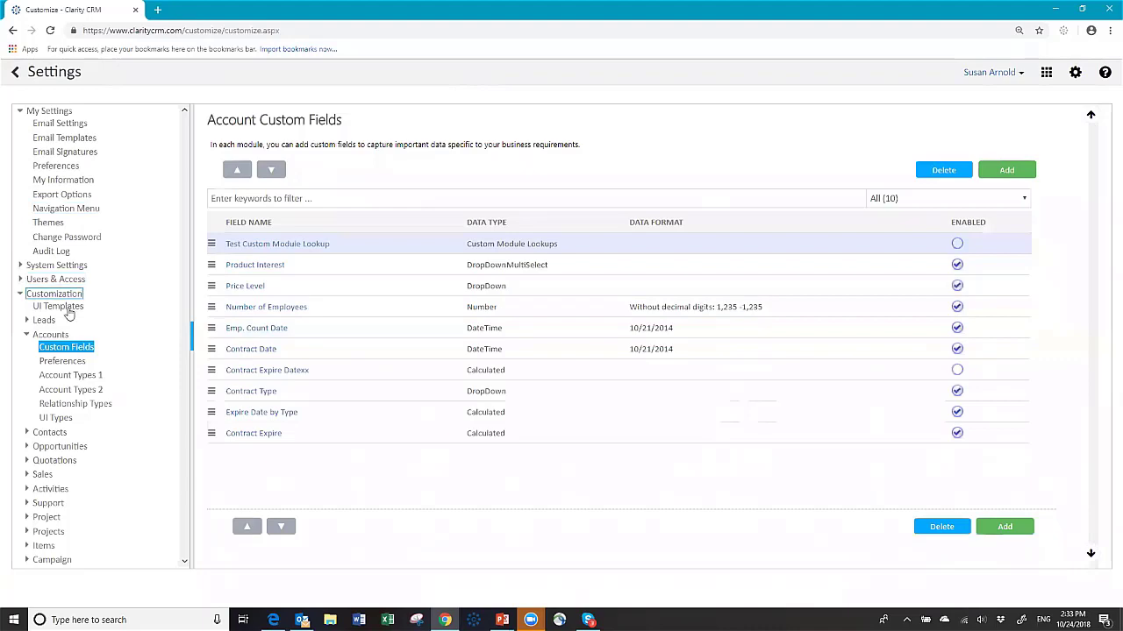
click(67, 309)
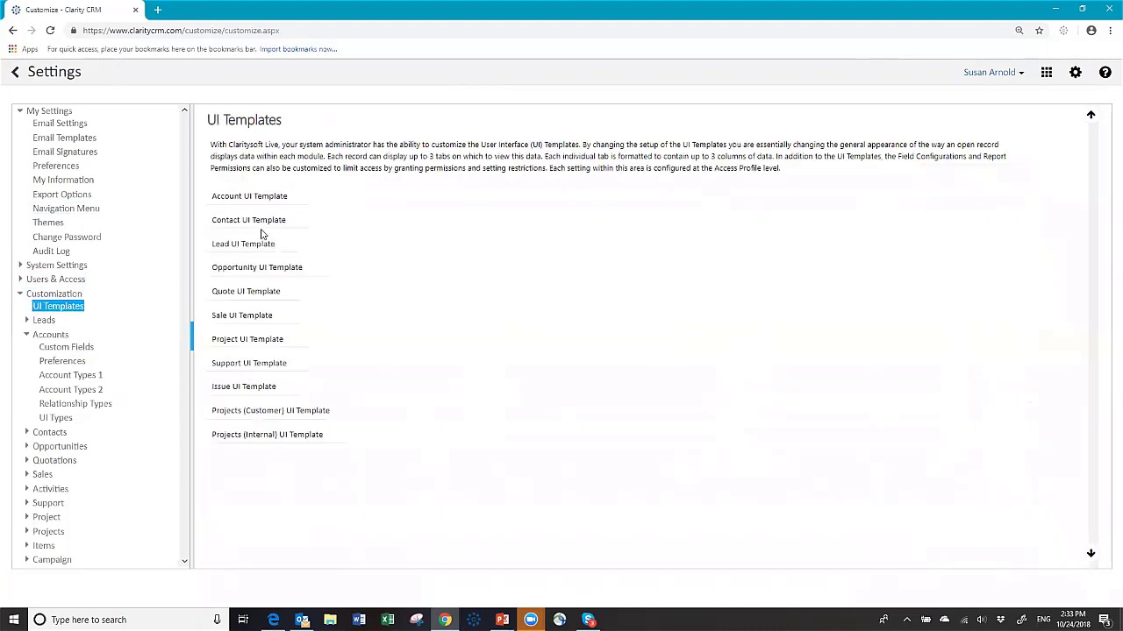
click(219, 199)
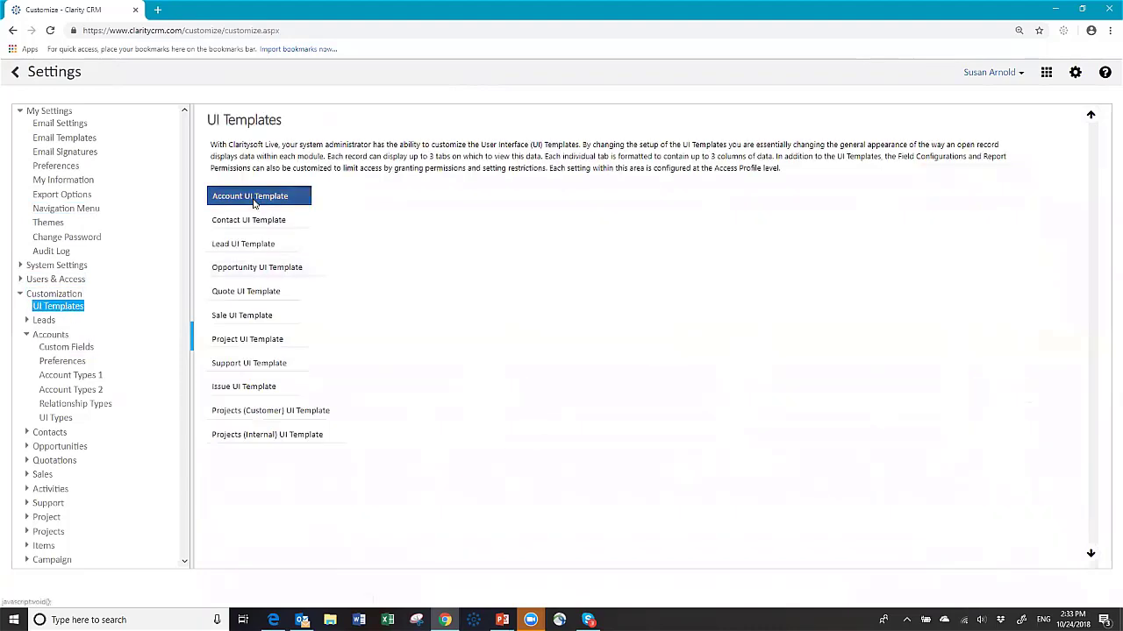
drag(276, 258, 747, 243)
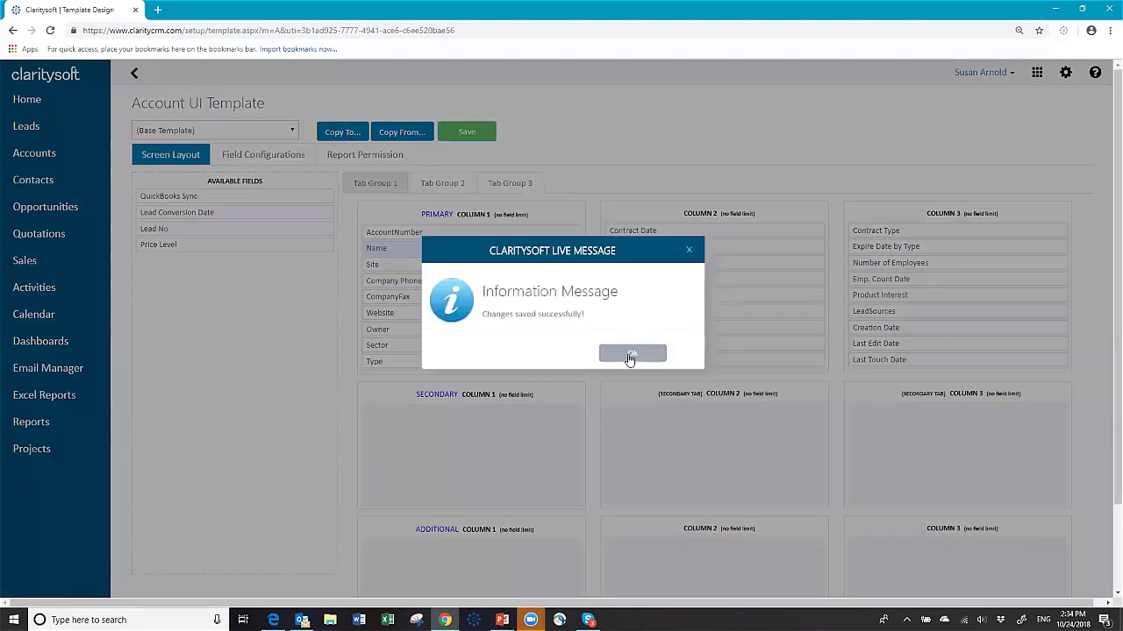
Step: Copy the saved account layout to all six access profiles
click(629, 356)
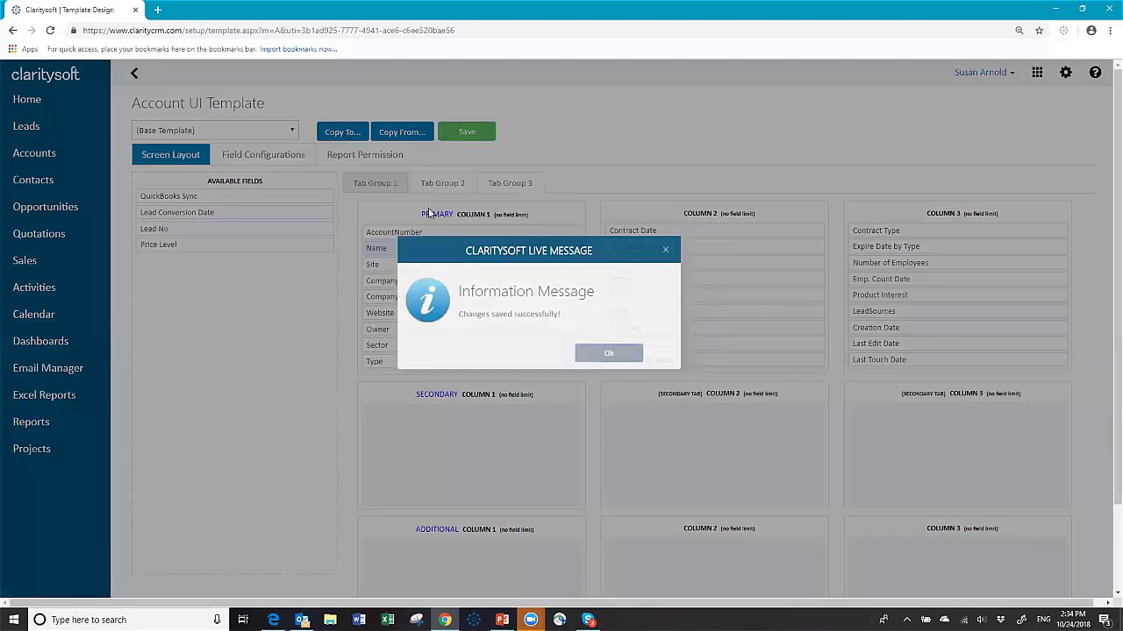
click(339, 139)
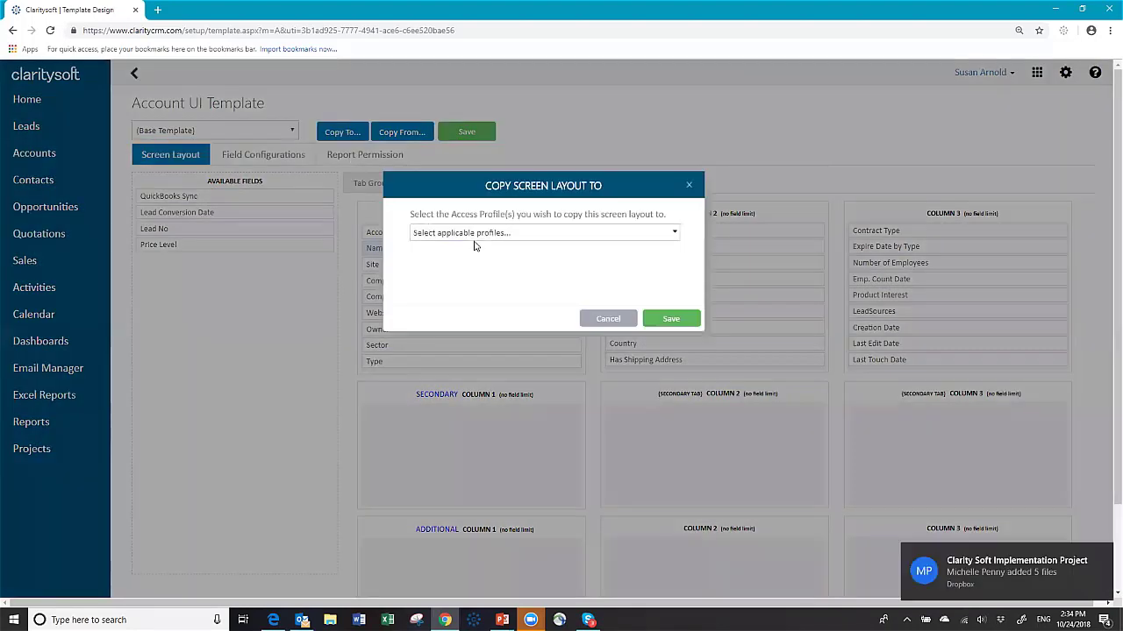
click(474, 232)
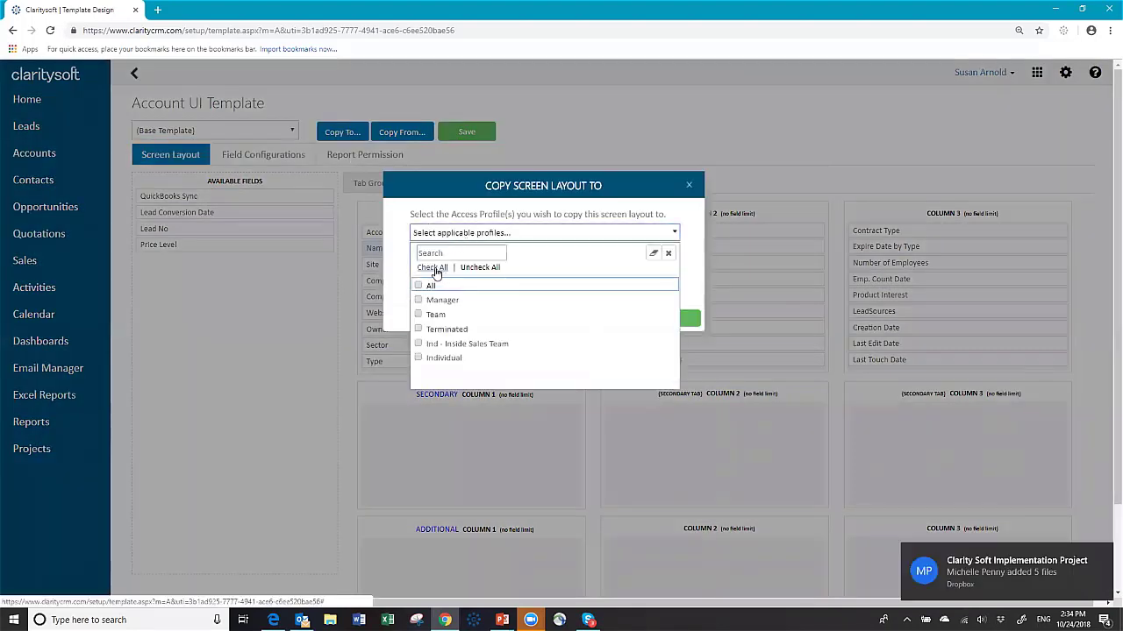
click(432, 268)
click(684, 264)
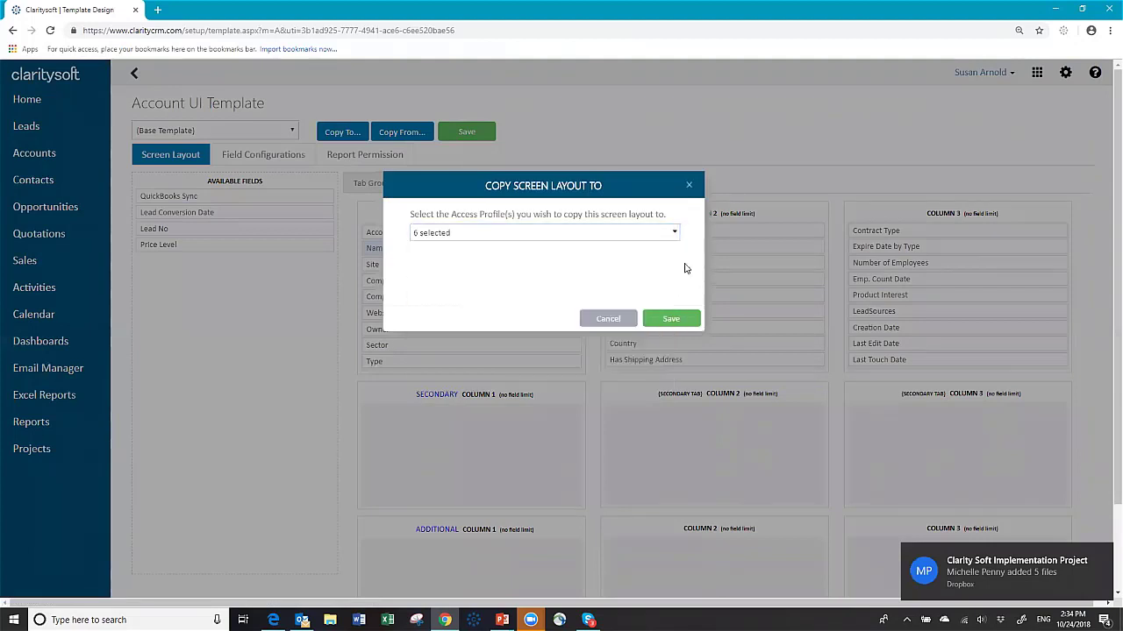
click(668, 320)
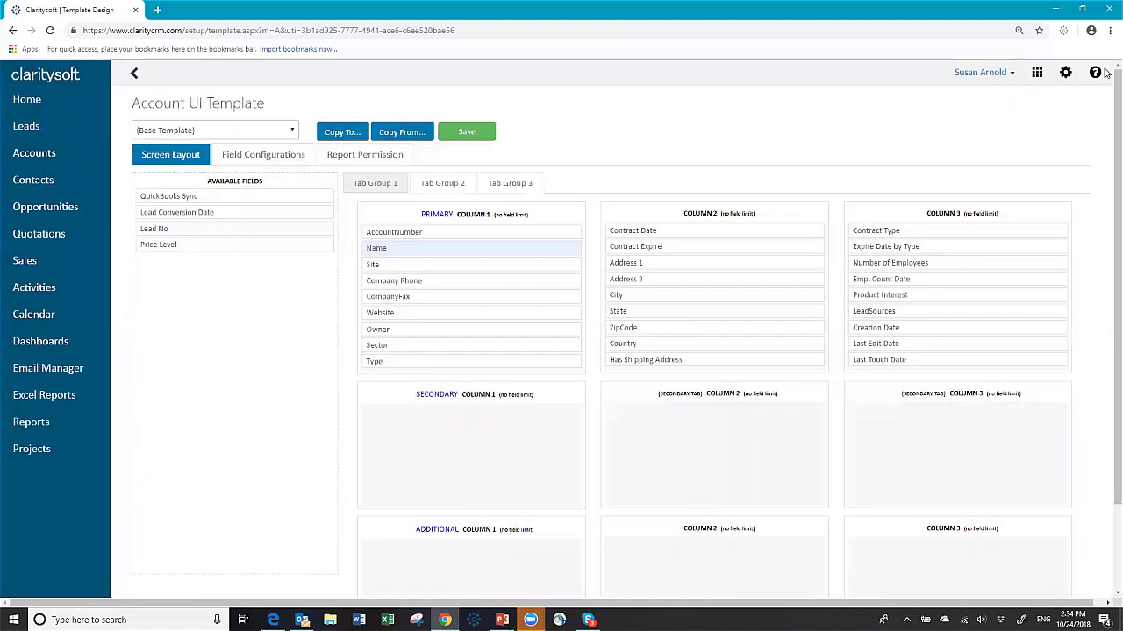
Step: Log out, sign back in to the demothnew database, and open the Accounts list
click(1005, 79)
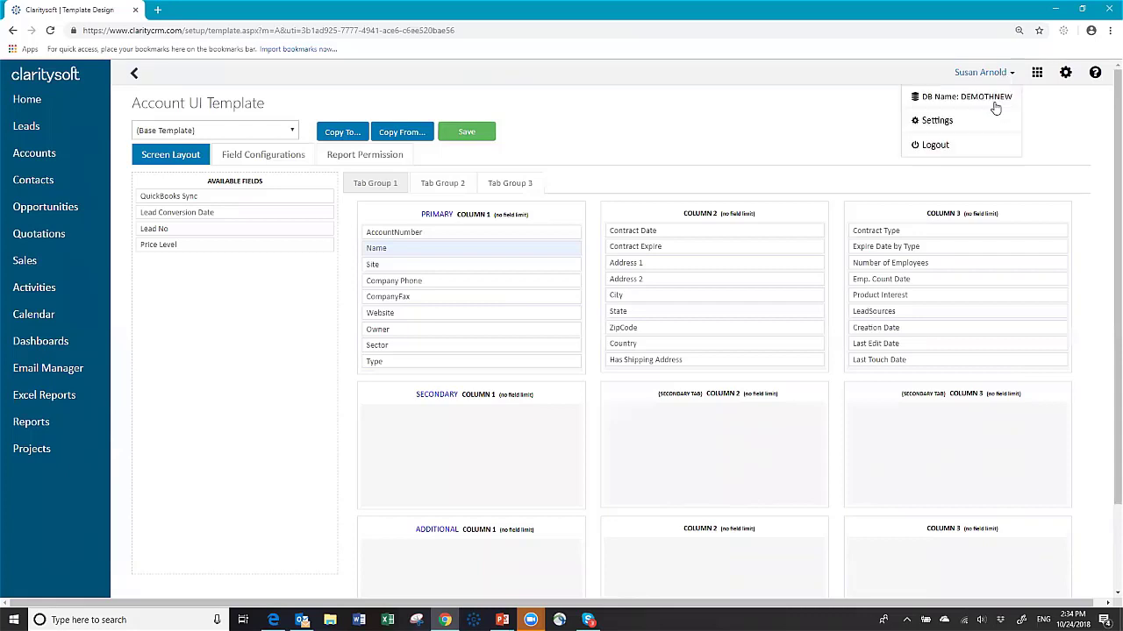
click(967, 144)
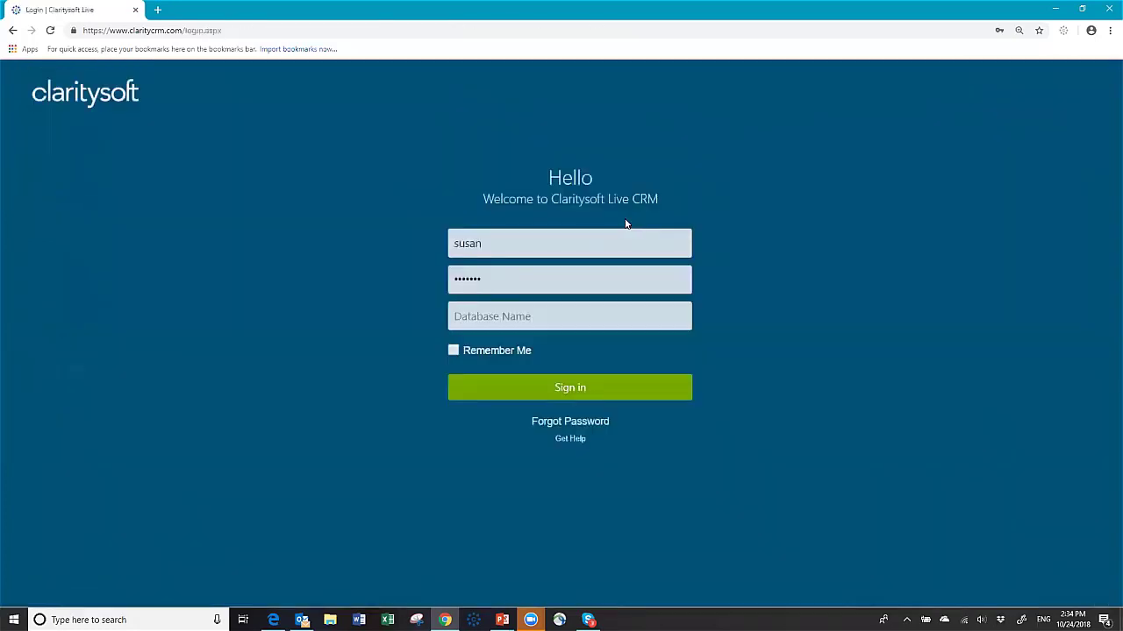
key(Tab)
text(demothnew)
key(Return)
click(43, 159)
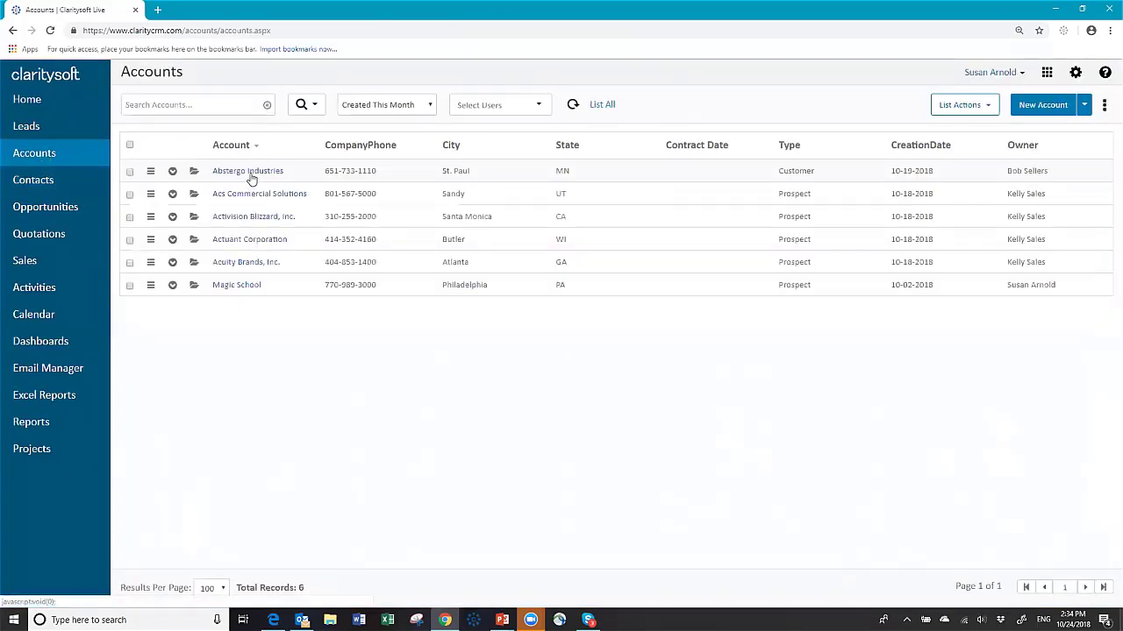
Step: Give Abstergo Industries a Contract Date of 10-24-2018 and save the account
click(251, 176)
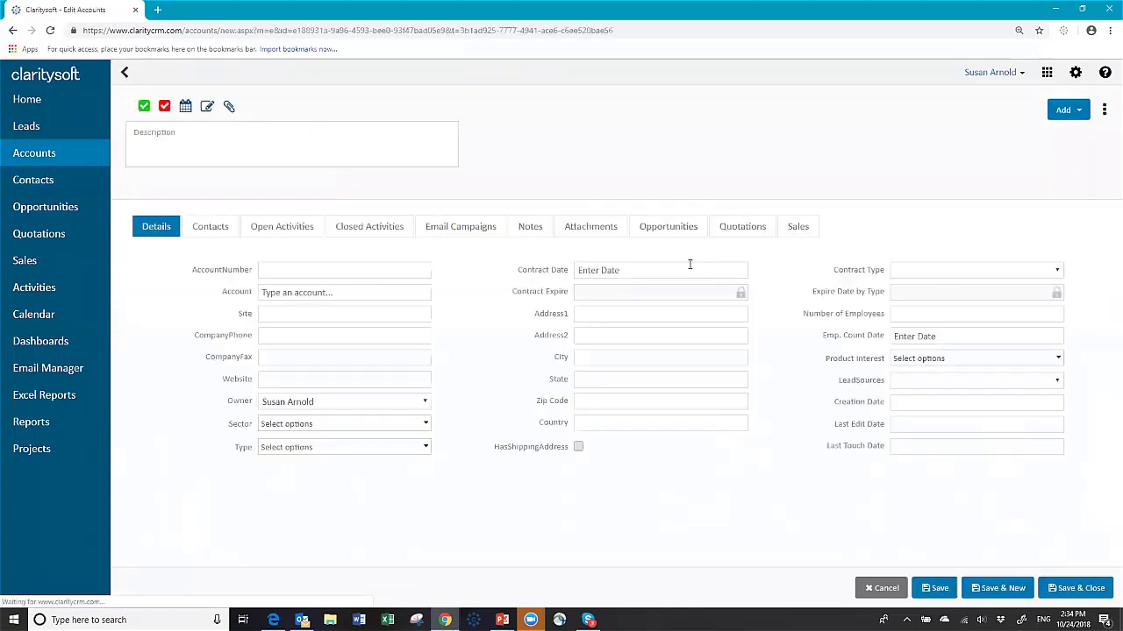
click(637, 271)
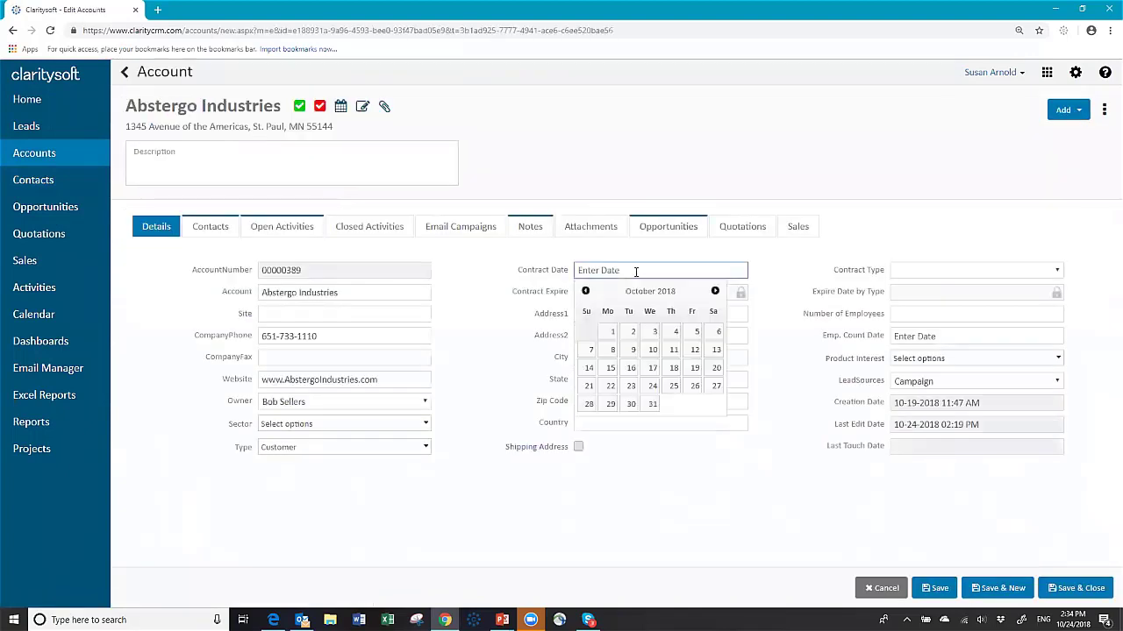
click(652, 389)
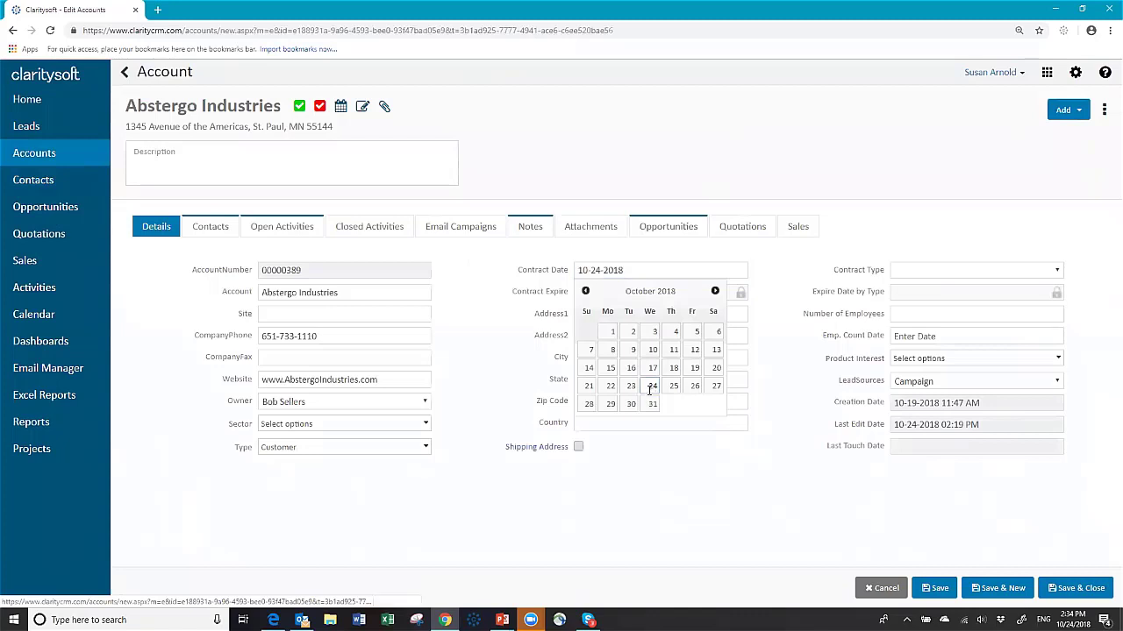
click(936, 589)
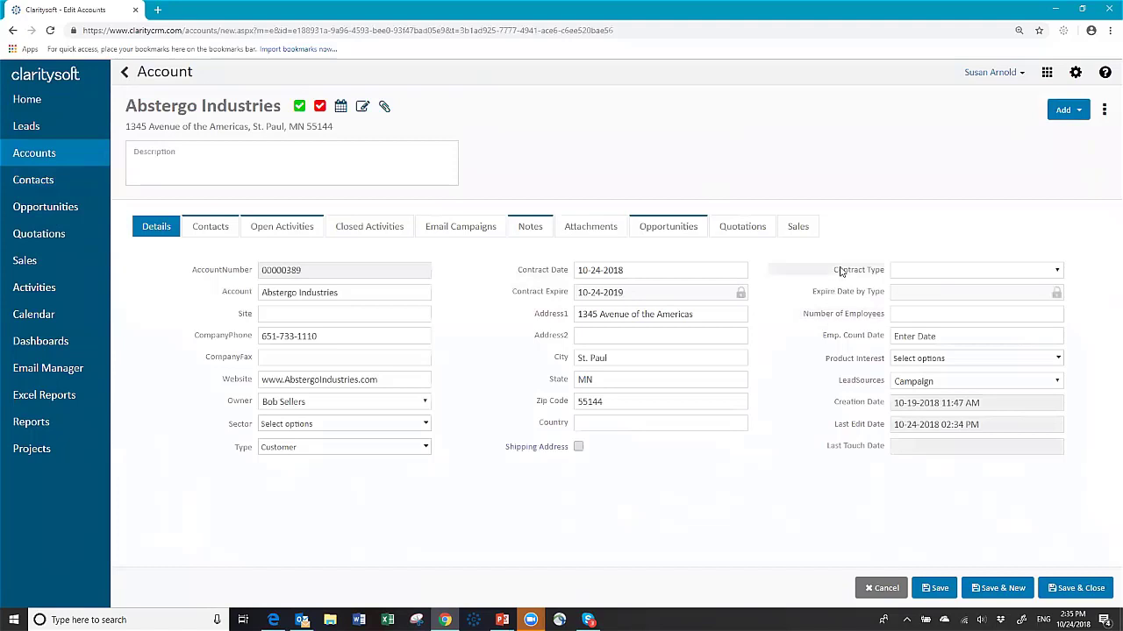
Step: Set Abstergo Industries' Contract Type to 1 yr, then to 3 yr, saving each, then Save & Close
click(1060, 273)
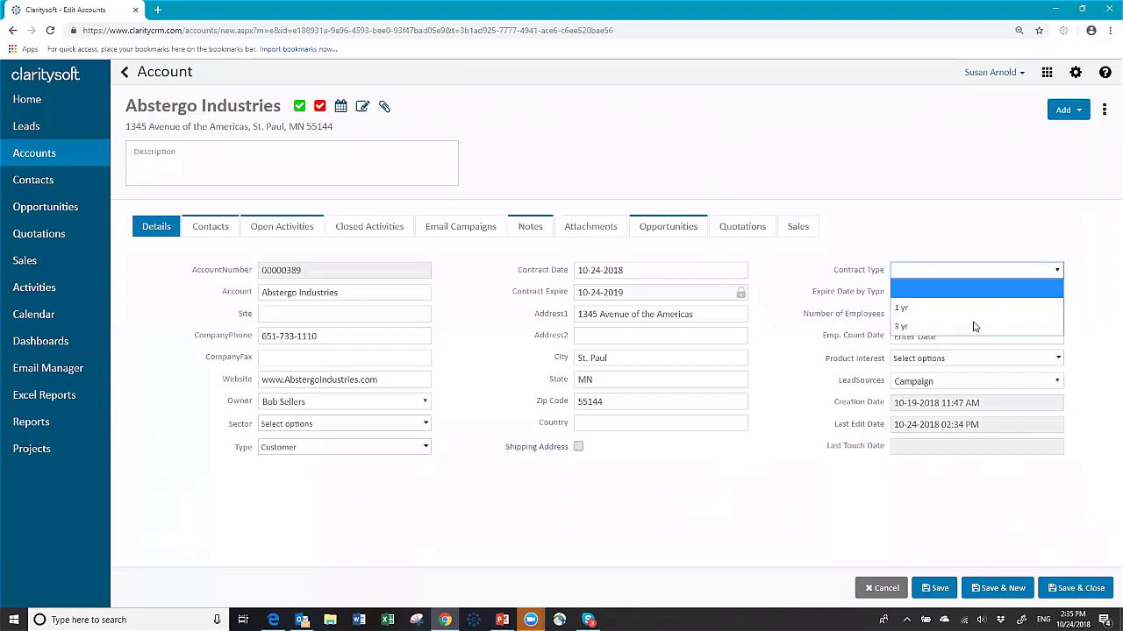
click(945, 312)
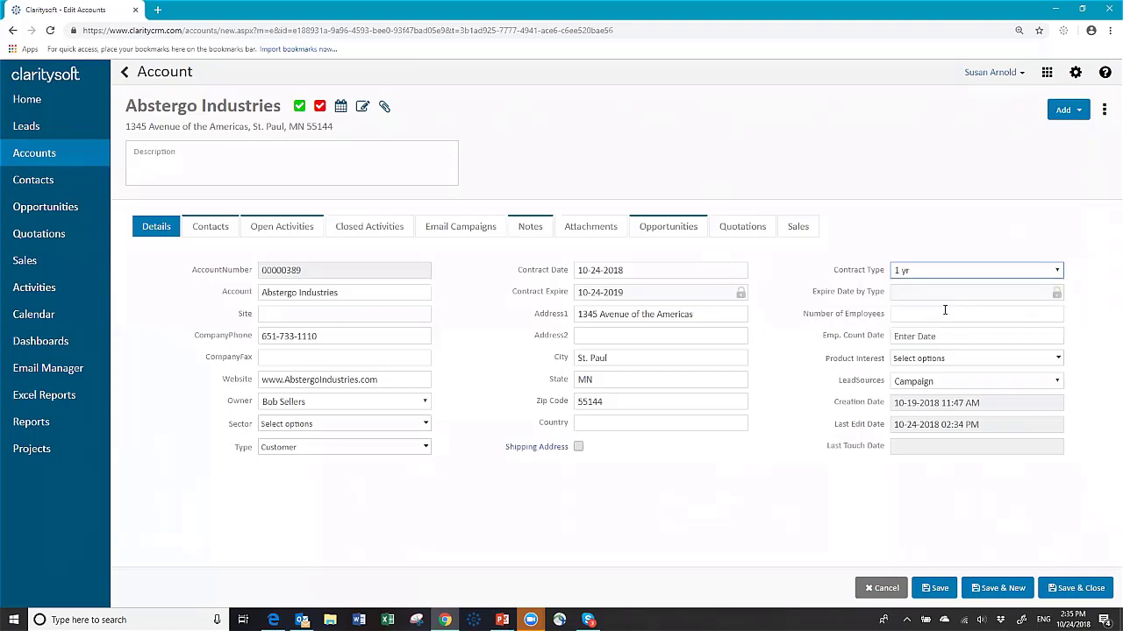
click(939, 590)
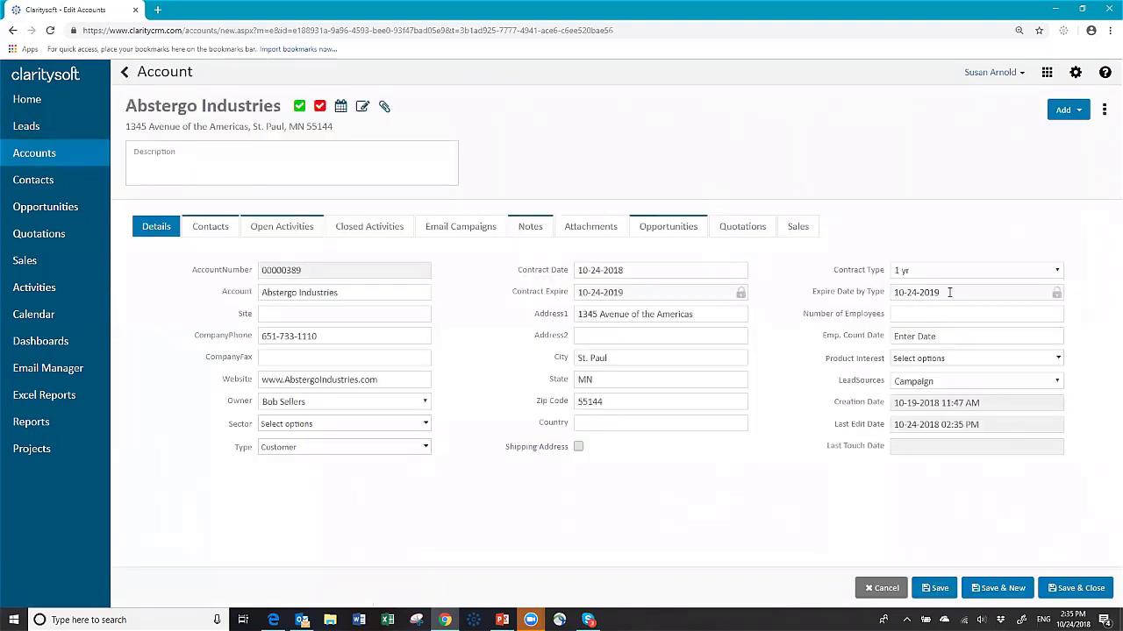
click(1058, 271)
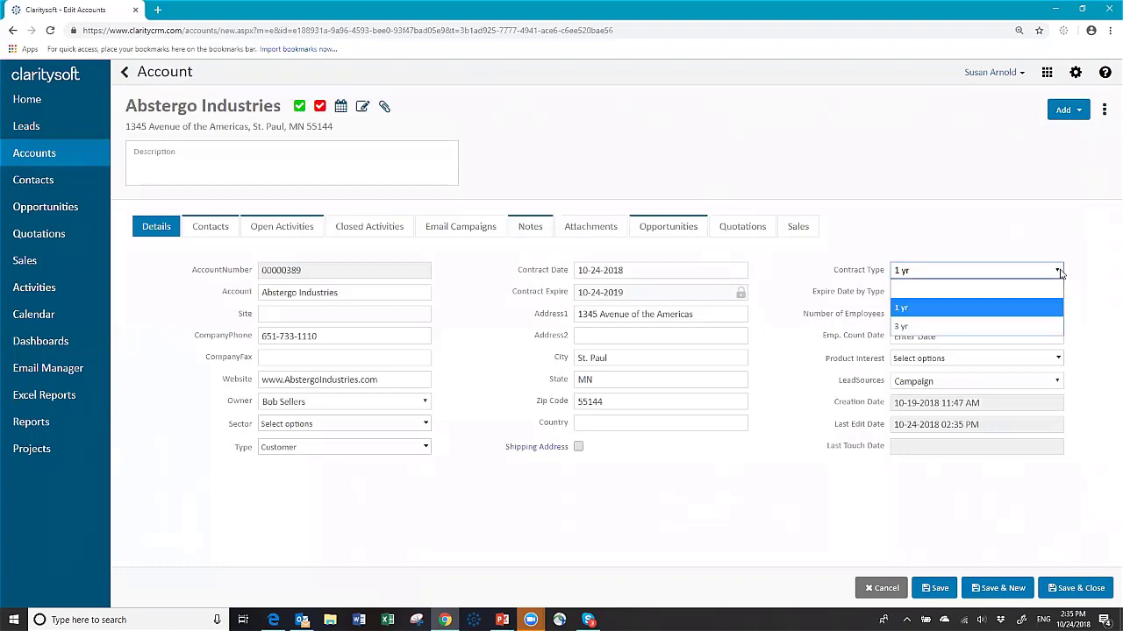
click(932, 324)
click(937, 587)
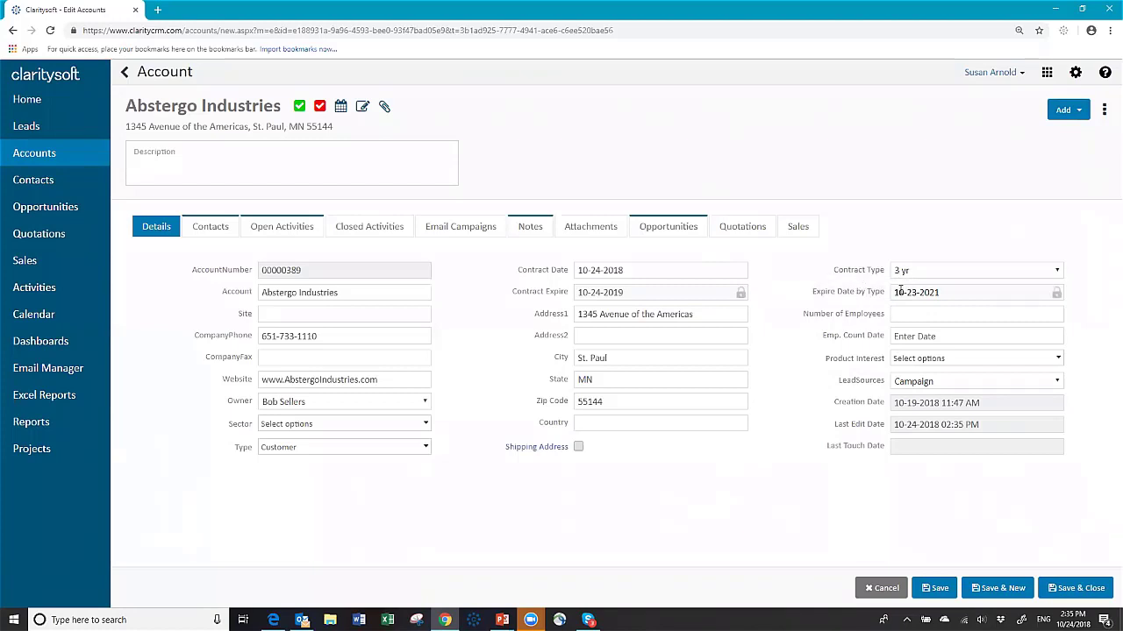
click(1077, 592)
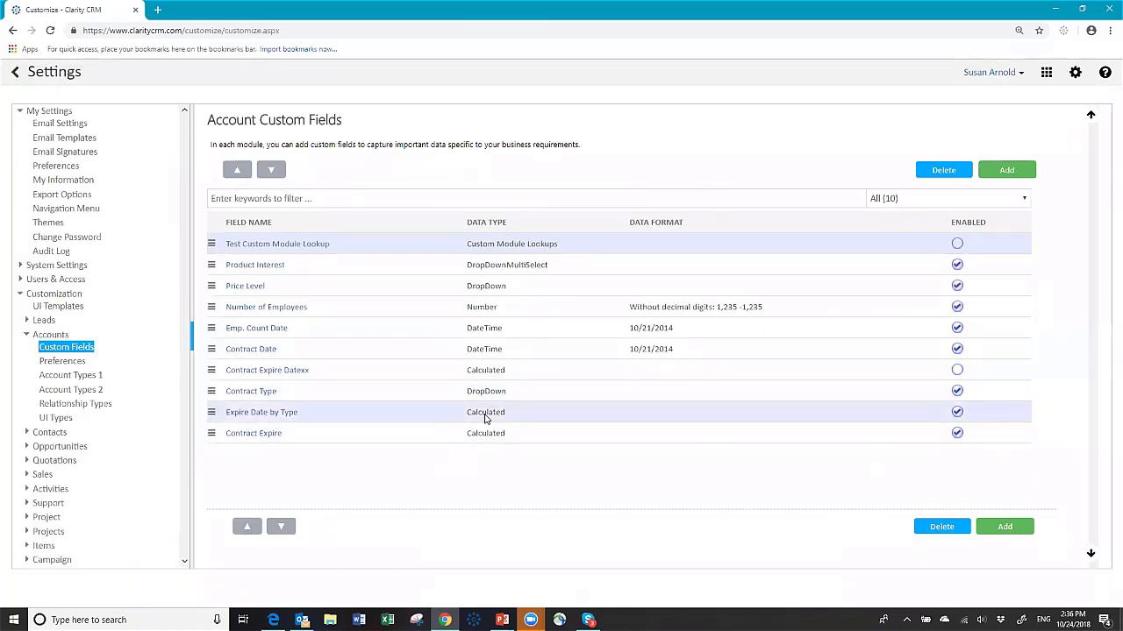
Step: In the Expire Date by Type formula, fill the empty first-condition quotes with 1 to read '1 Yr'
click(272, 414)
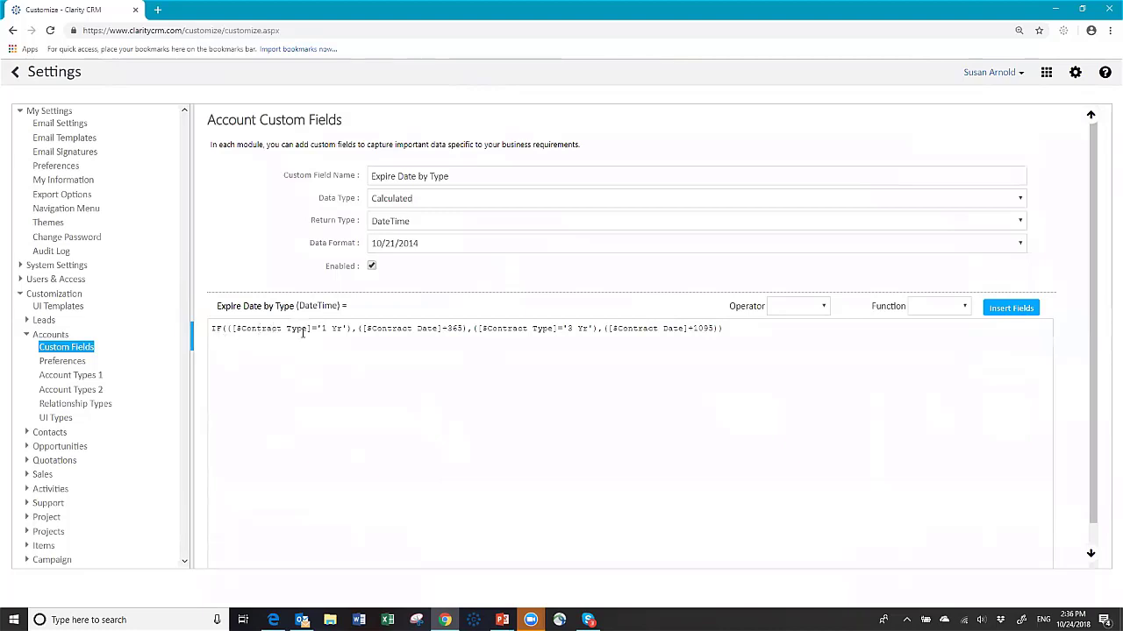
click(323, 328)
text(1)
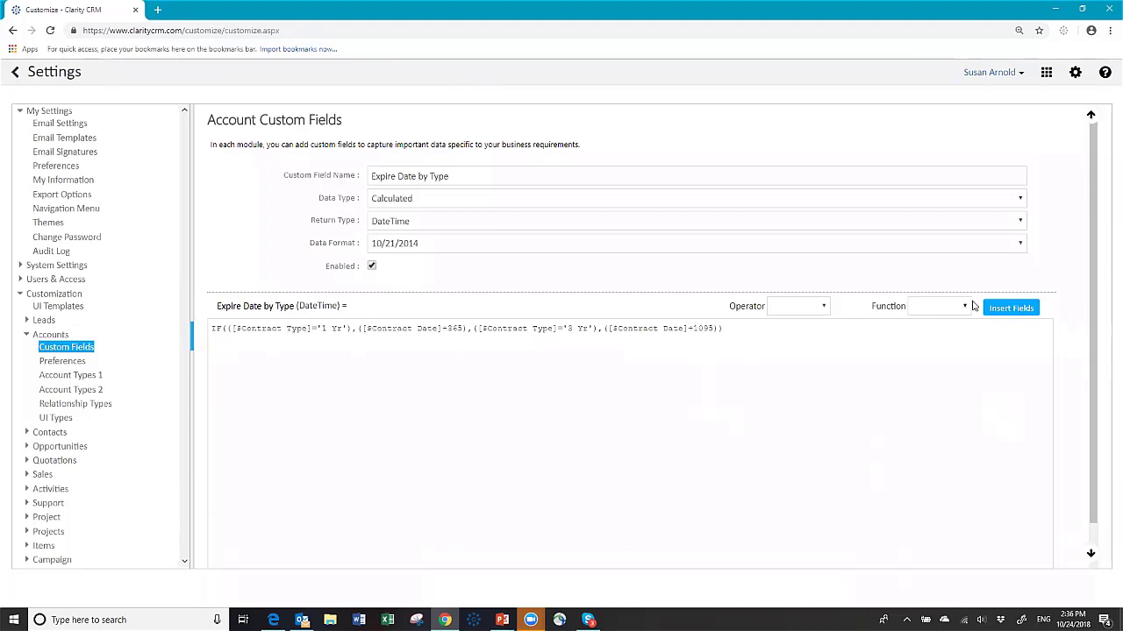
click(965, 309)
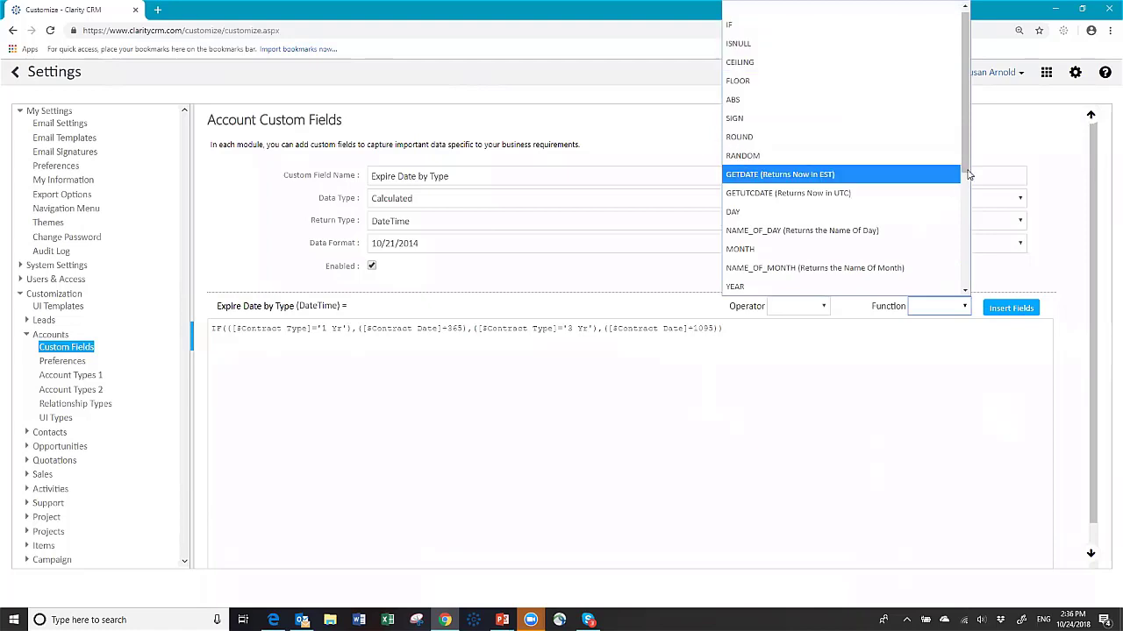
scroll(964, 230, down, 2)
scroll(964, 230, down, 4)
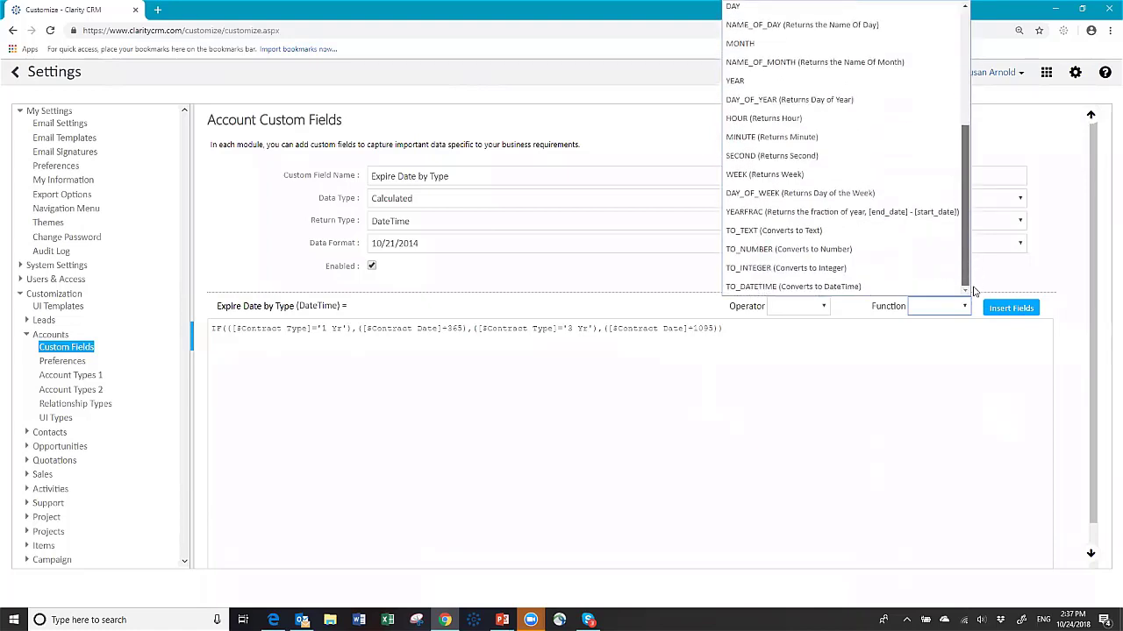
scroll(902, 155, up, 5)
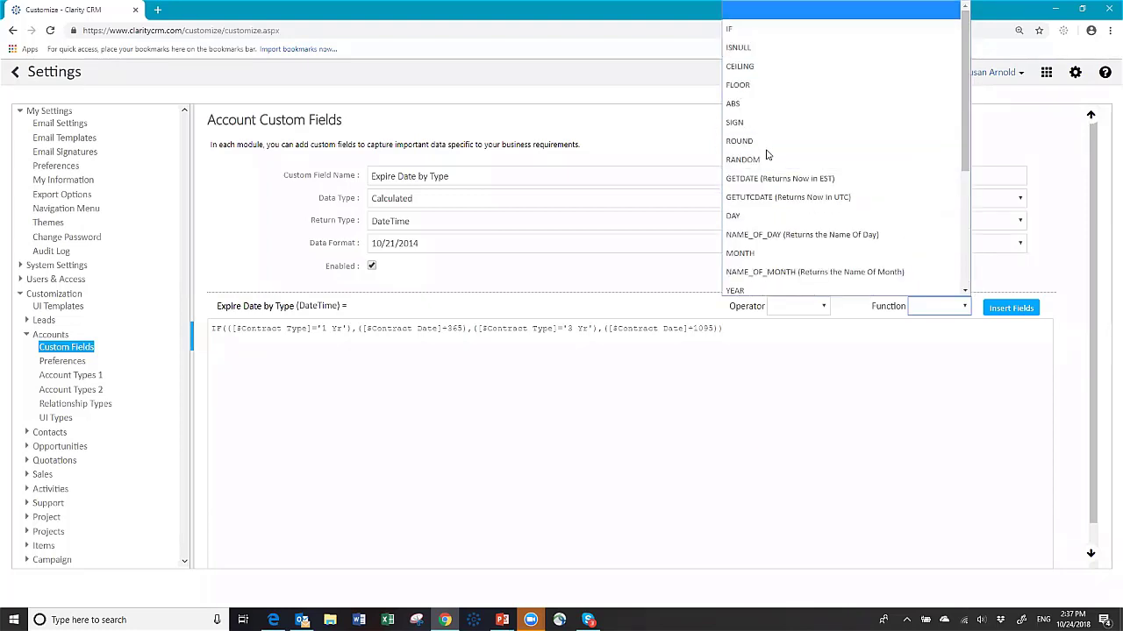
key(Down)
key(Down)
key(Down)
key(Down)
key(Down)
key(Down)
key(Down)
key(Down)
click(555, 367)
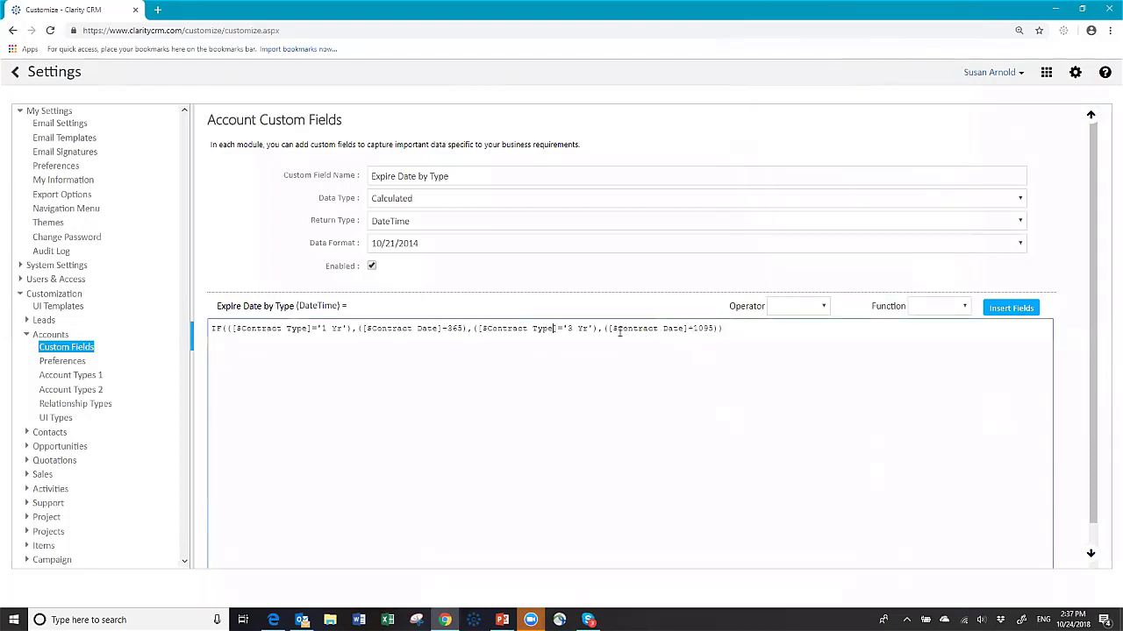
click(603, 329)
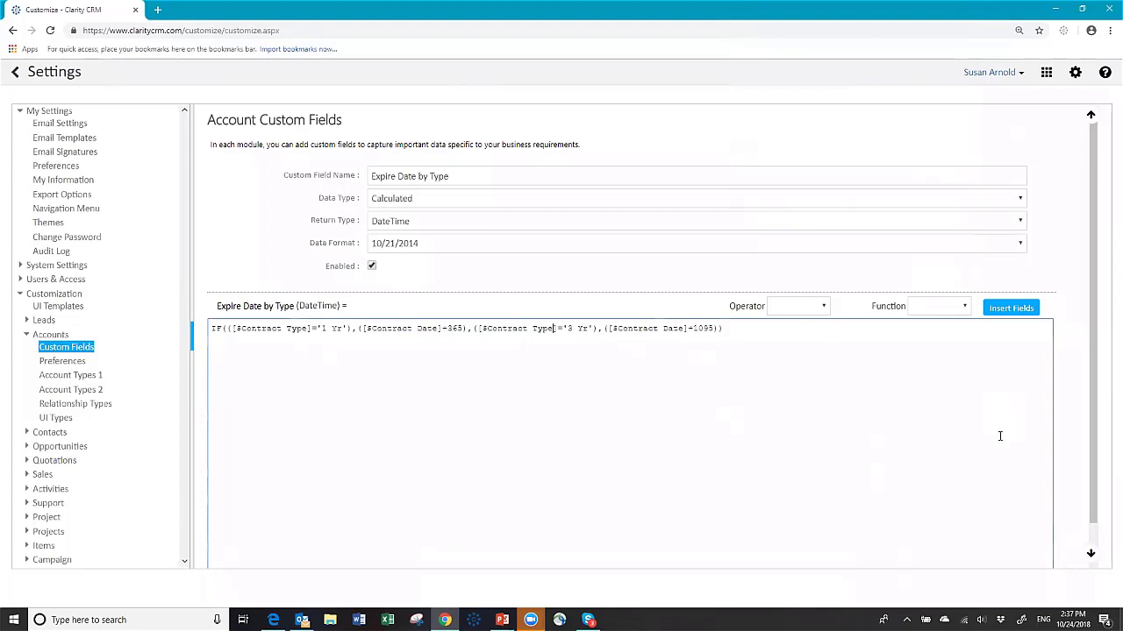
scroll(951, 439, down, 1)
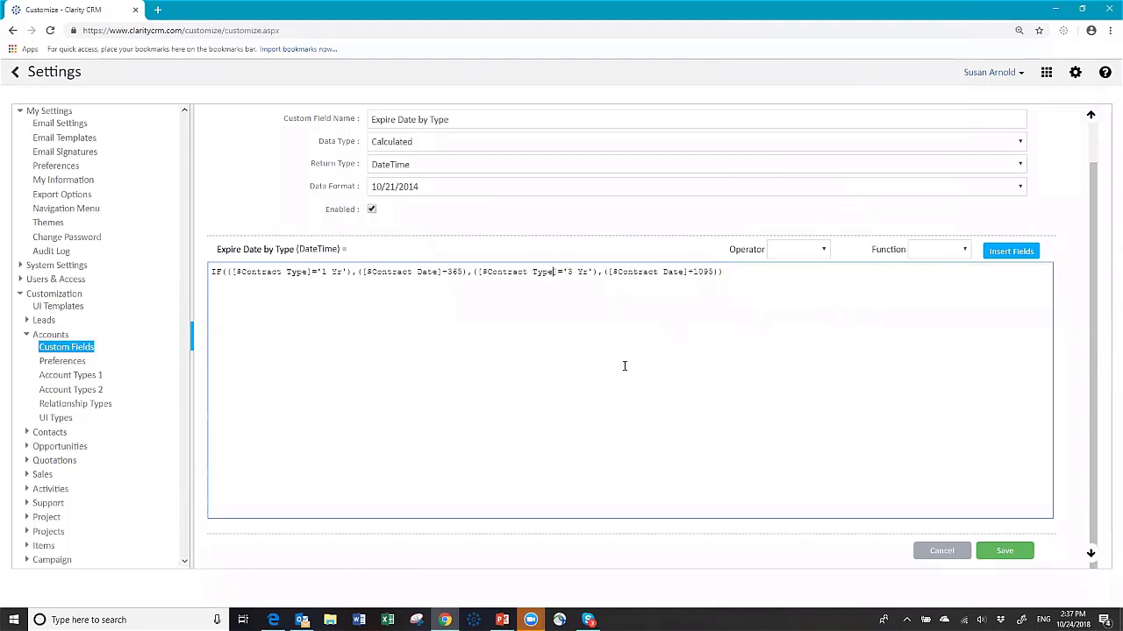
scroll(599, 381, up, 1)
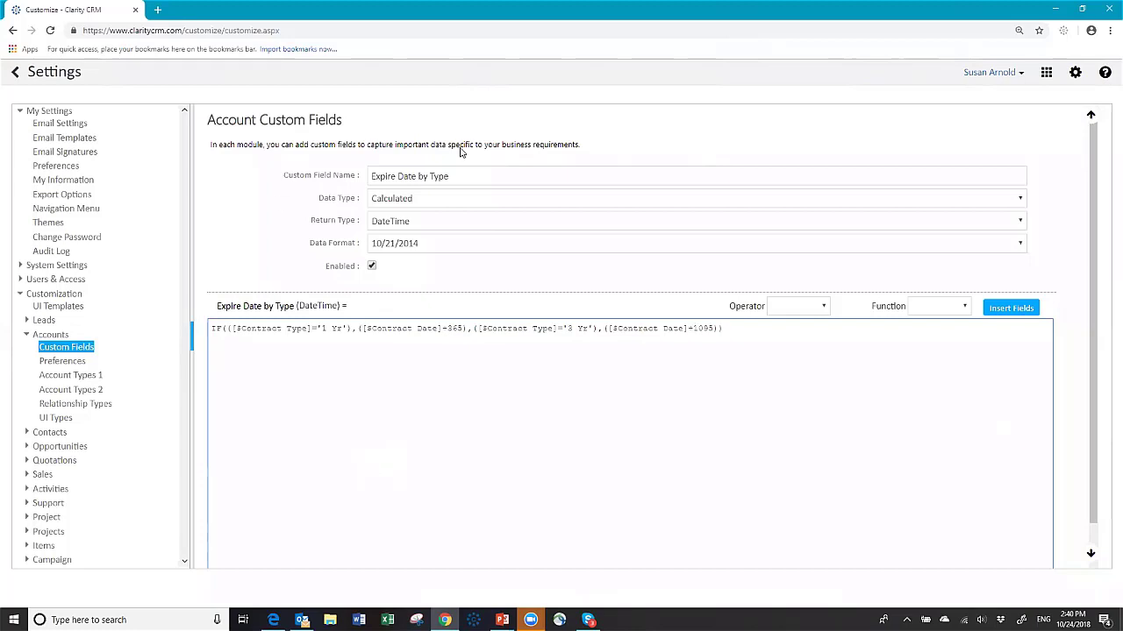
Step: Collapse the Accounts settings group and go back from Settings to the Accounts list
click(26, 335)
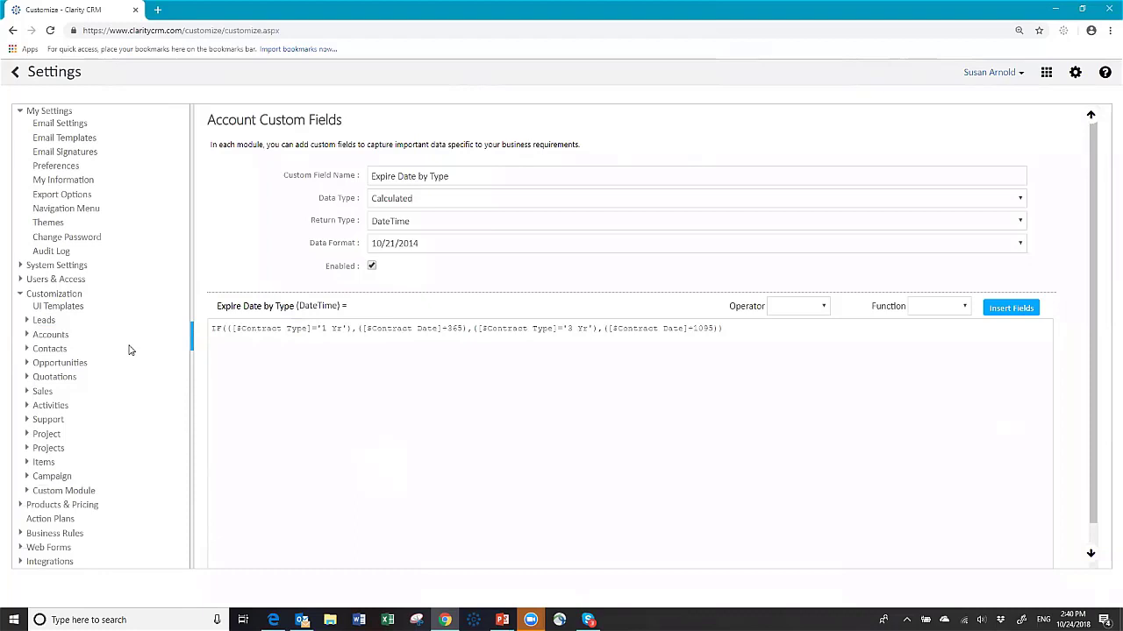
click(15, 75)
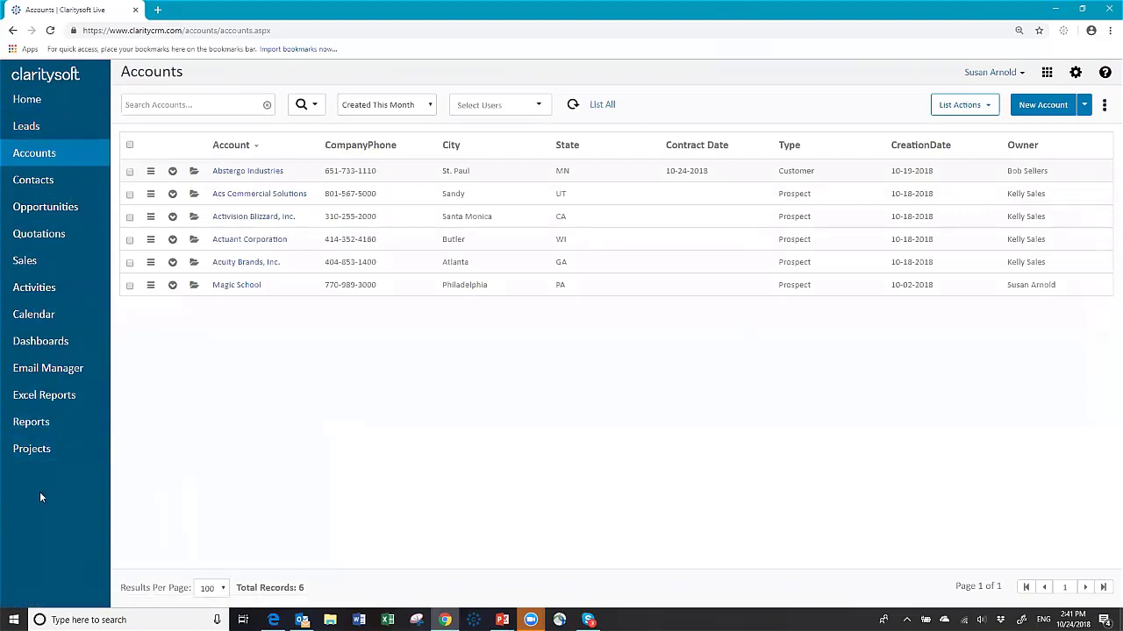
click(173, 172)
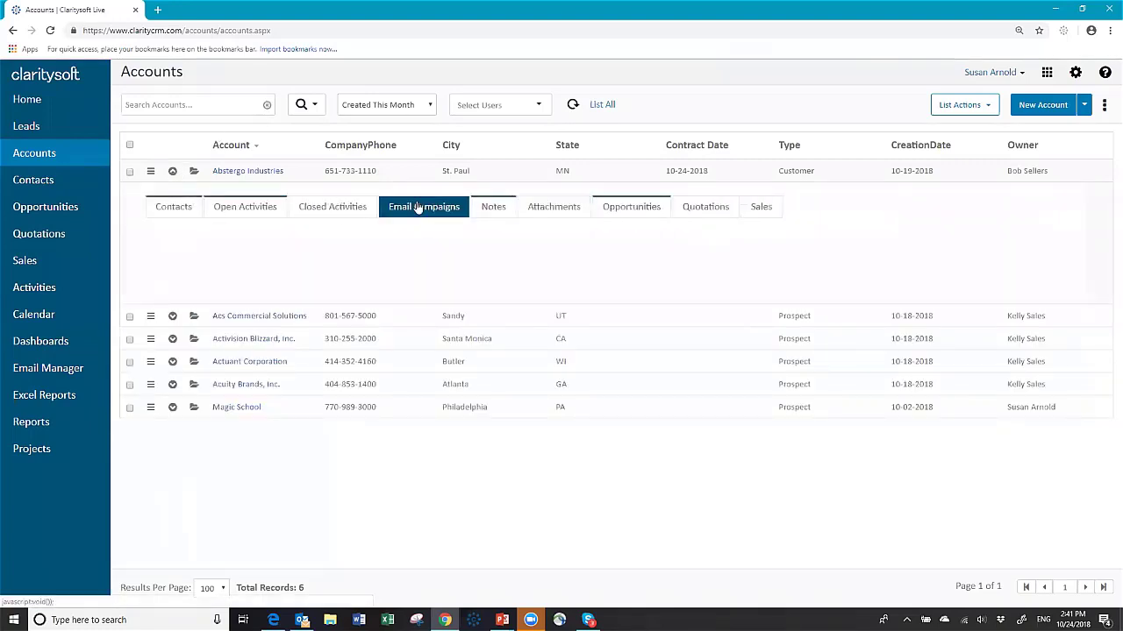
click(338, 209)
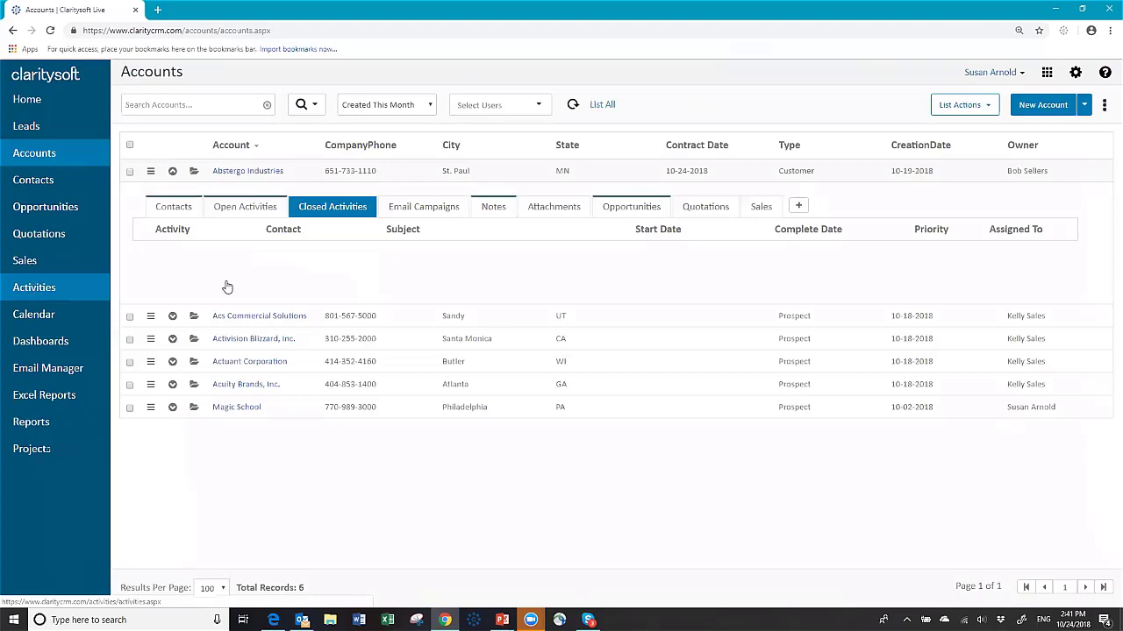
click(173, 172)
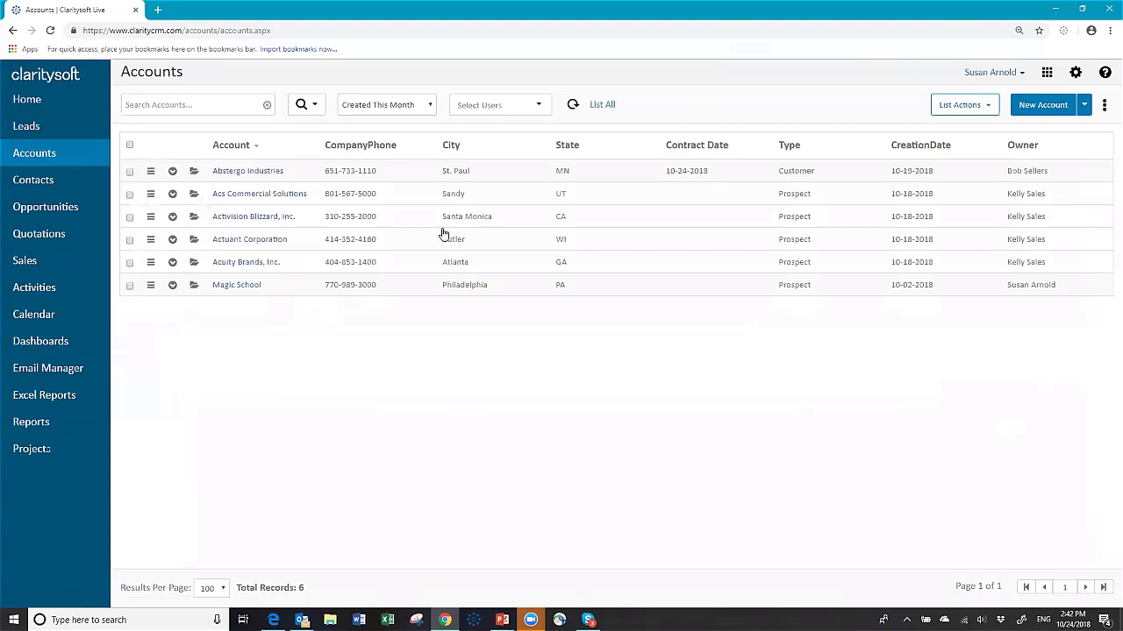
Step: Go into settings and show the Custom Module setup listing All Modules
click(1075, 73)
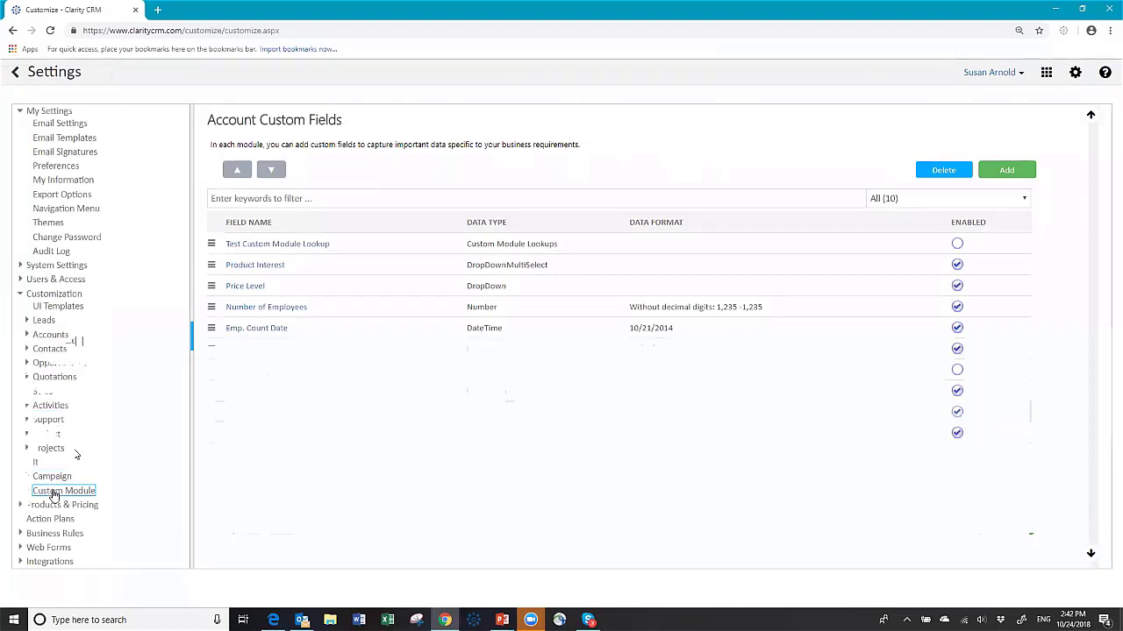
click(54, 493)
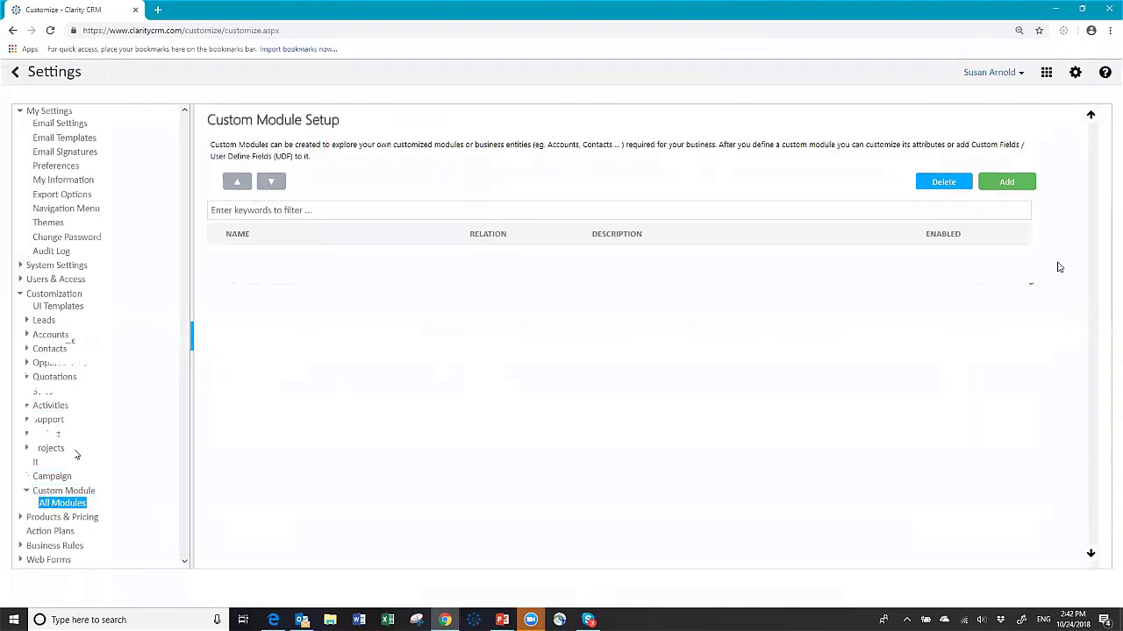
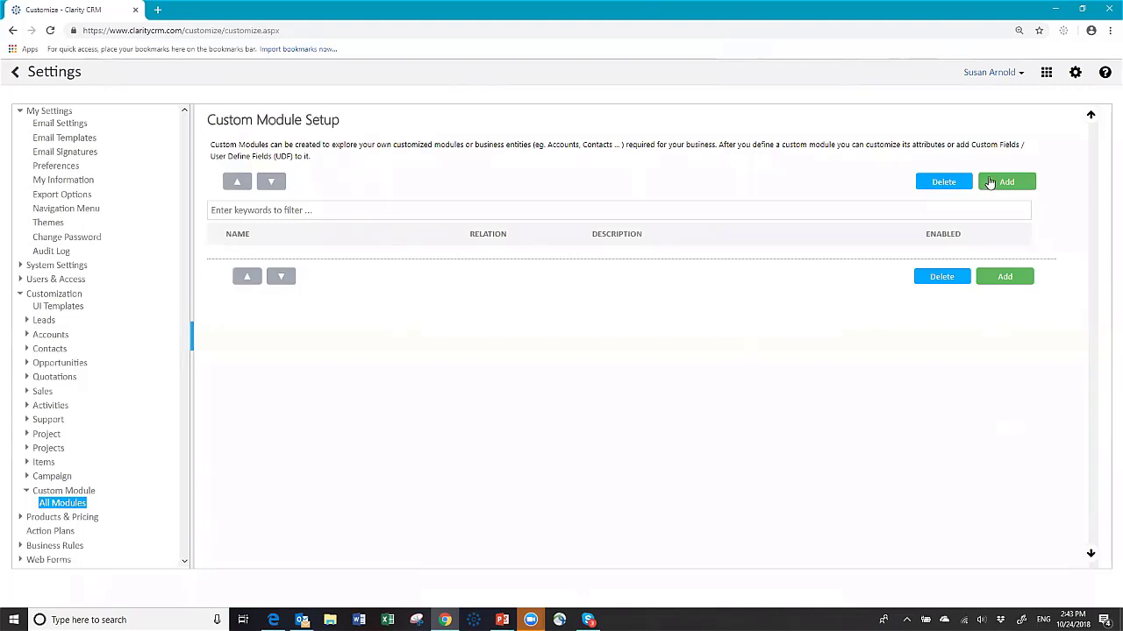
Step: Add a custom module named 'Equipment' with Relation set to Accounts and save it
click(1005, 182)
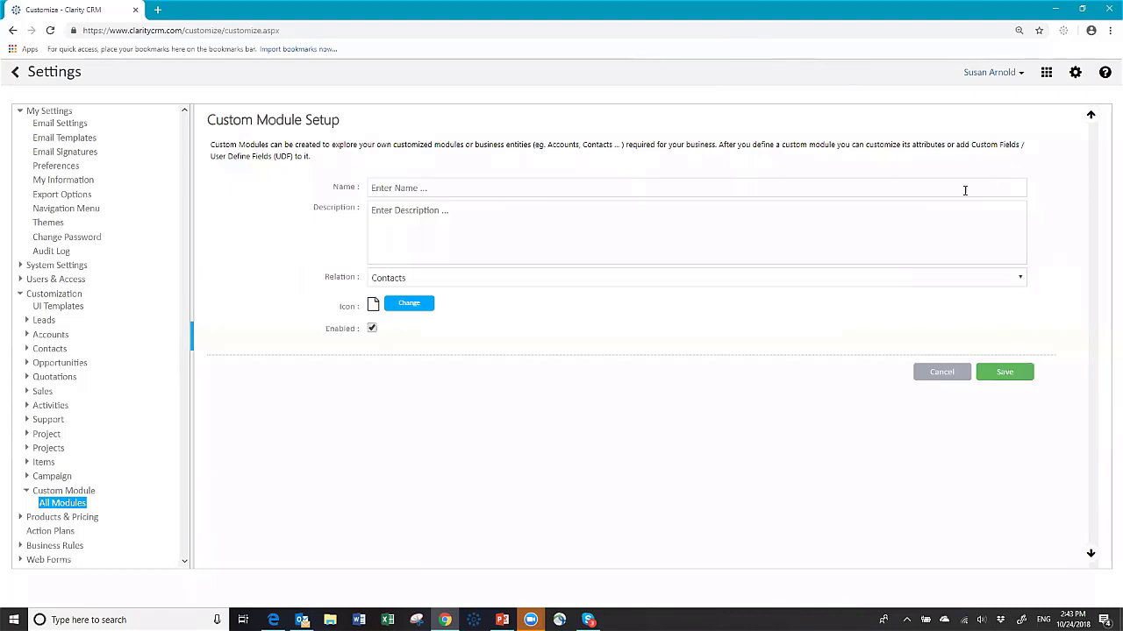
click(461, 187)
text(Equip)
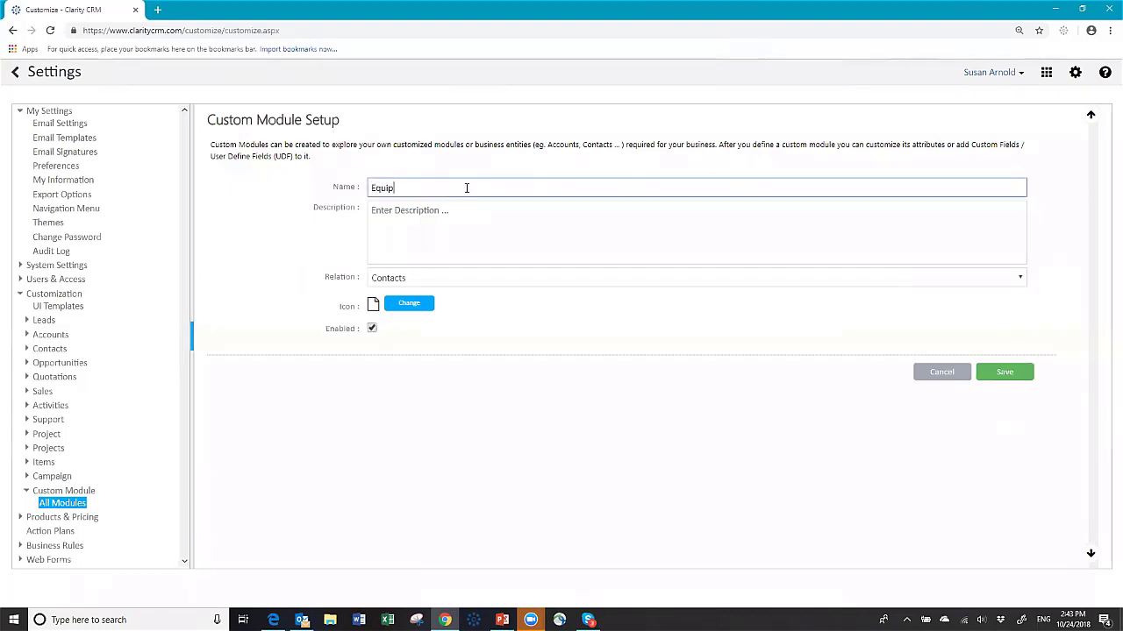
text(ment)
click(414, 279)
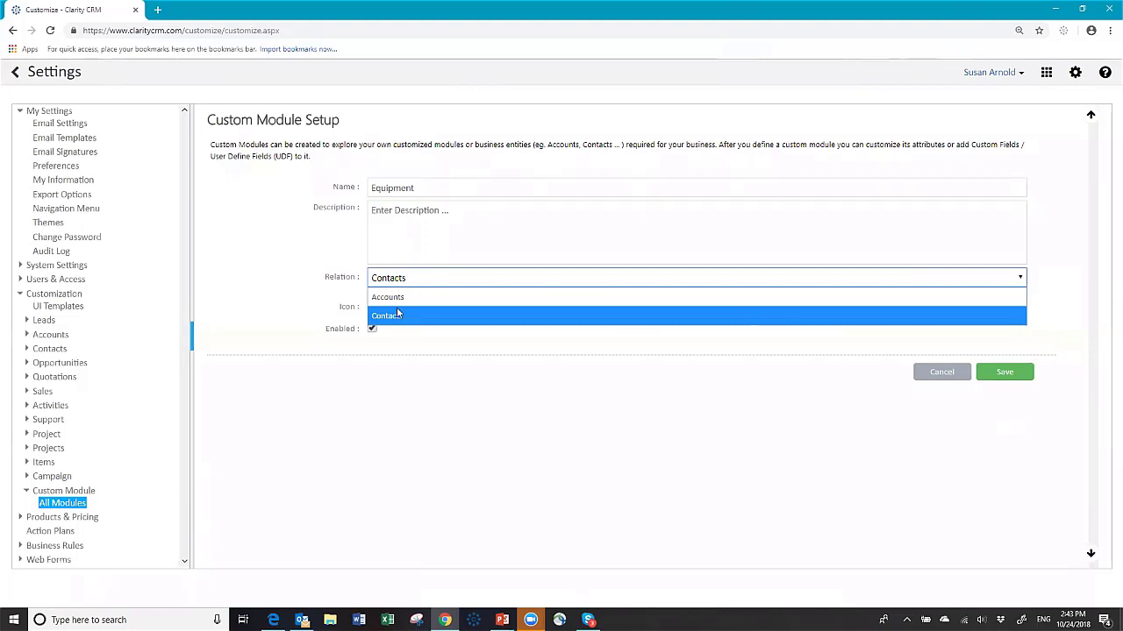
click(388, 298)
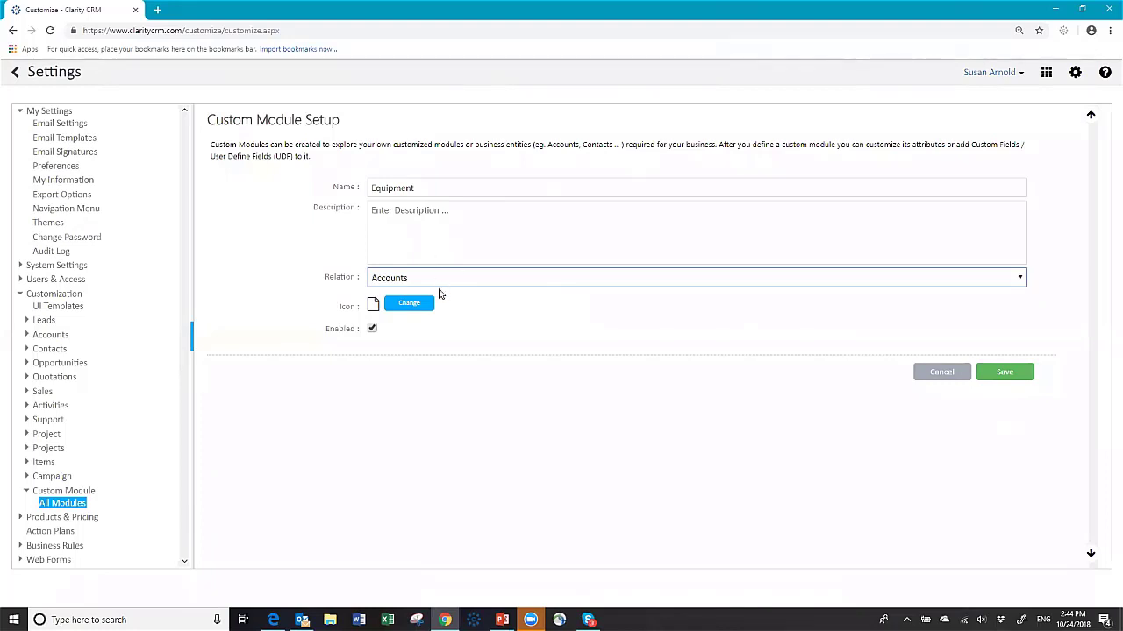
click(1005, 373)
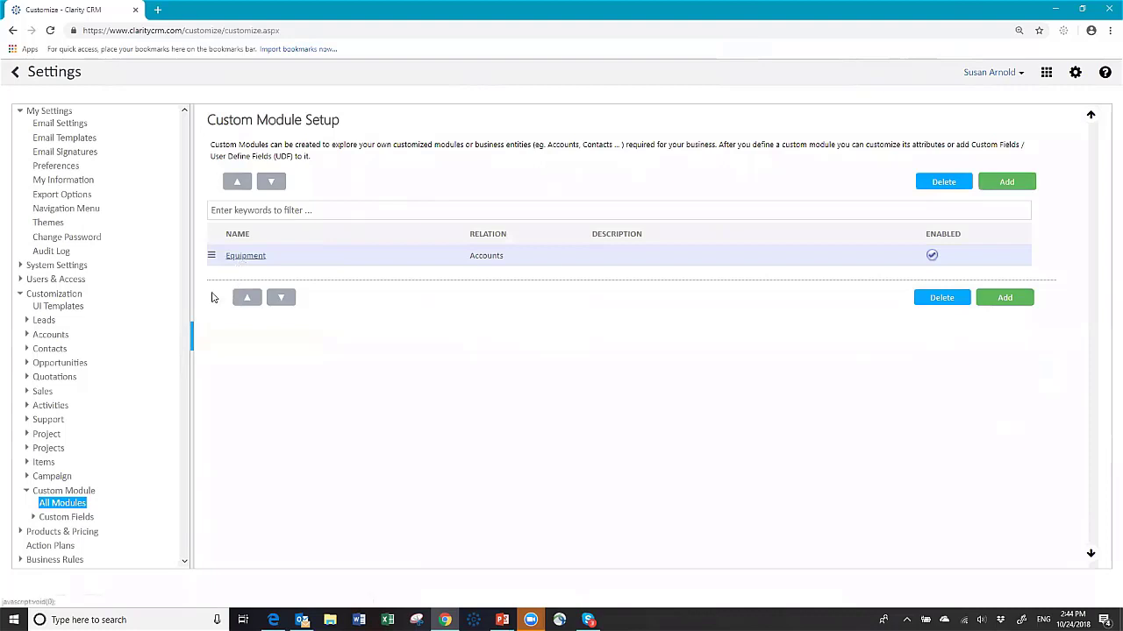
Step: Add an Equipment DropDown field 'Machine' with values Big machine, Bigger Machine and Biggest Machine
click(58, 519)
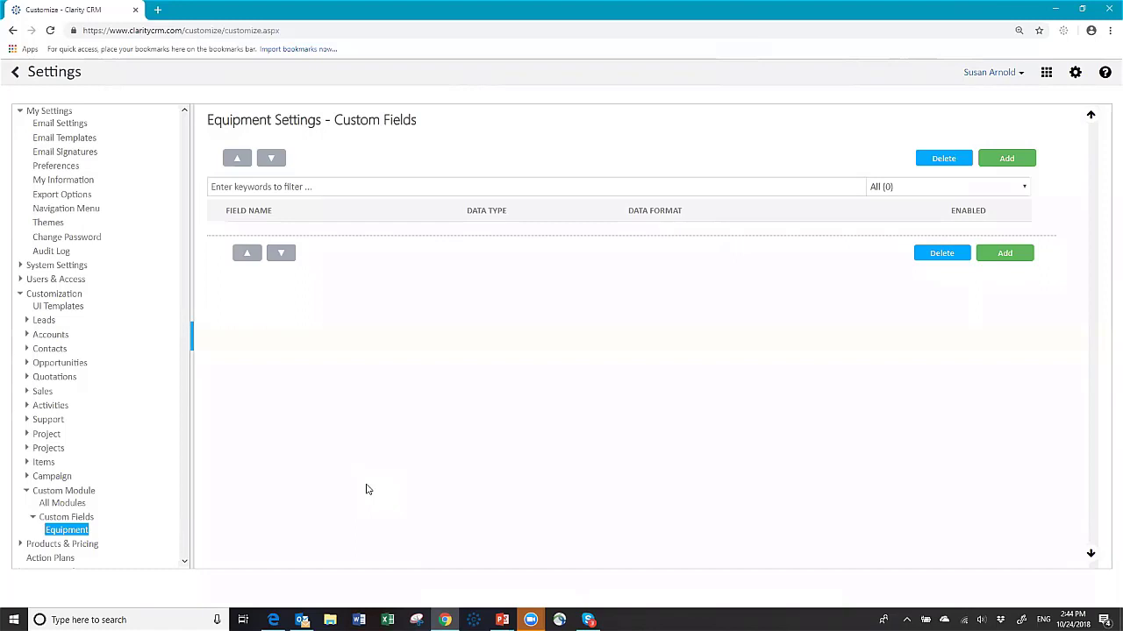
click(1006, 158)
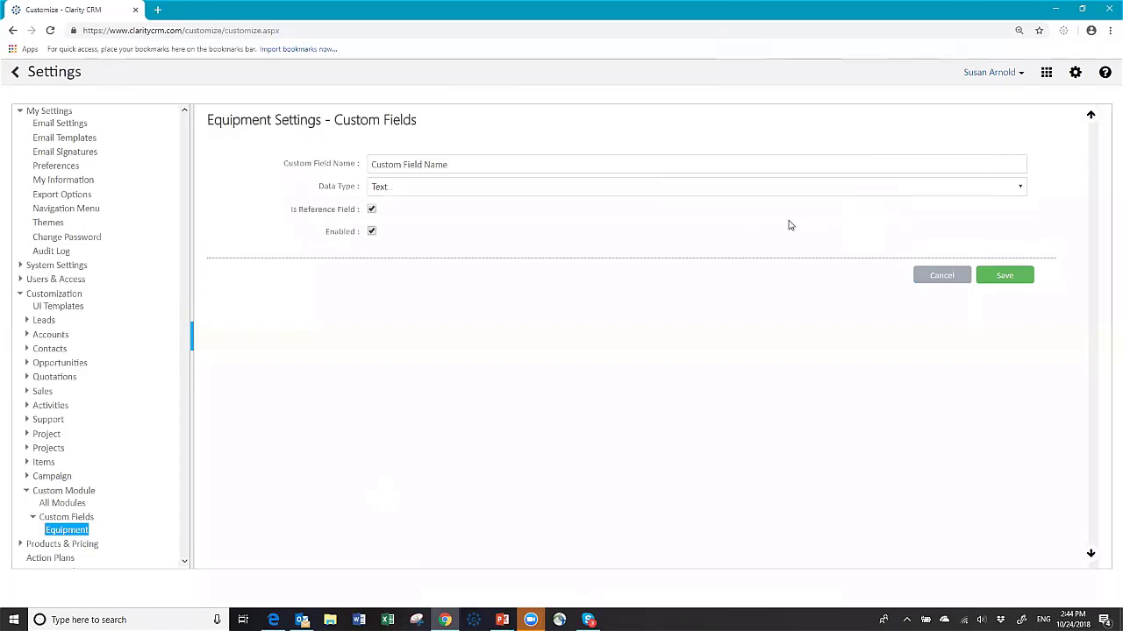
click(422, 164)
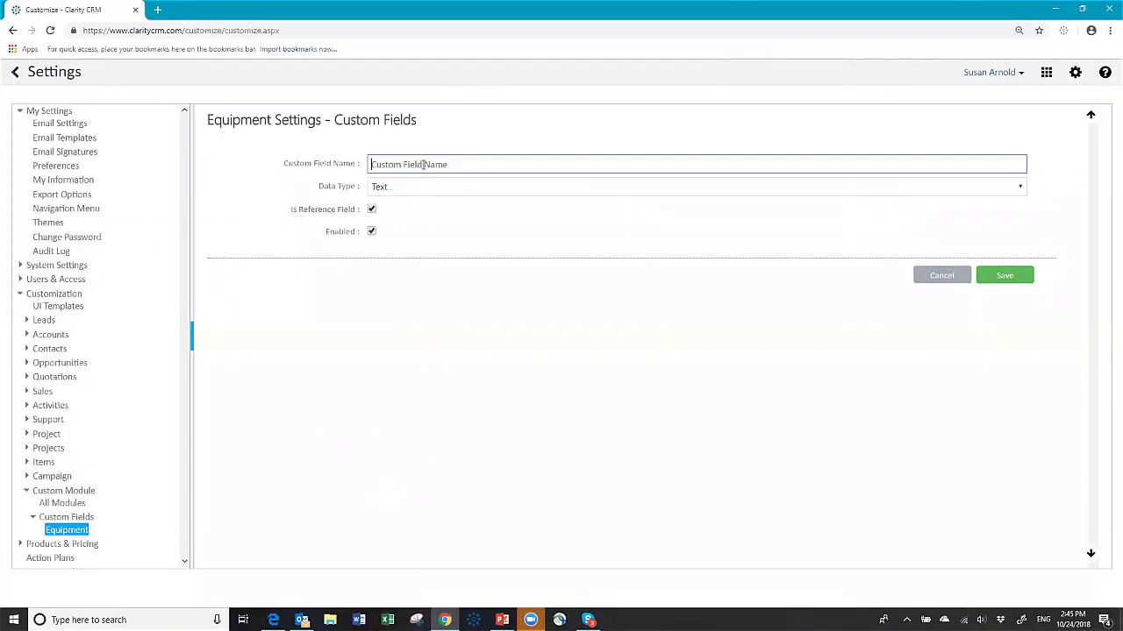
text(Machine)
click(427, 187)
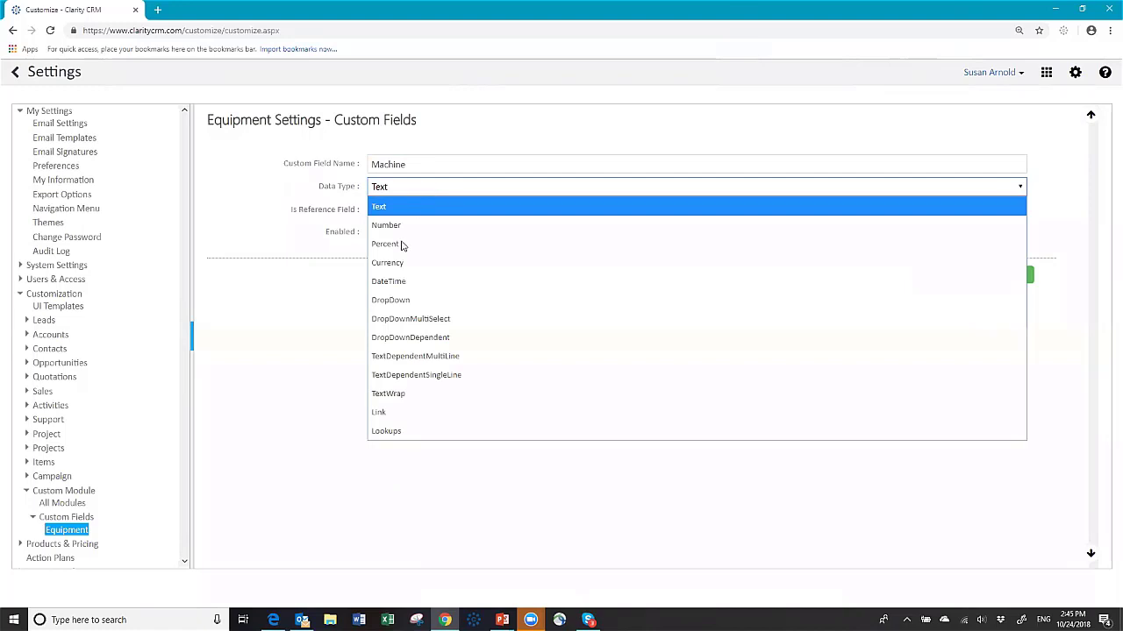
click(394, 302)
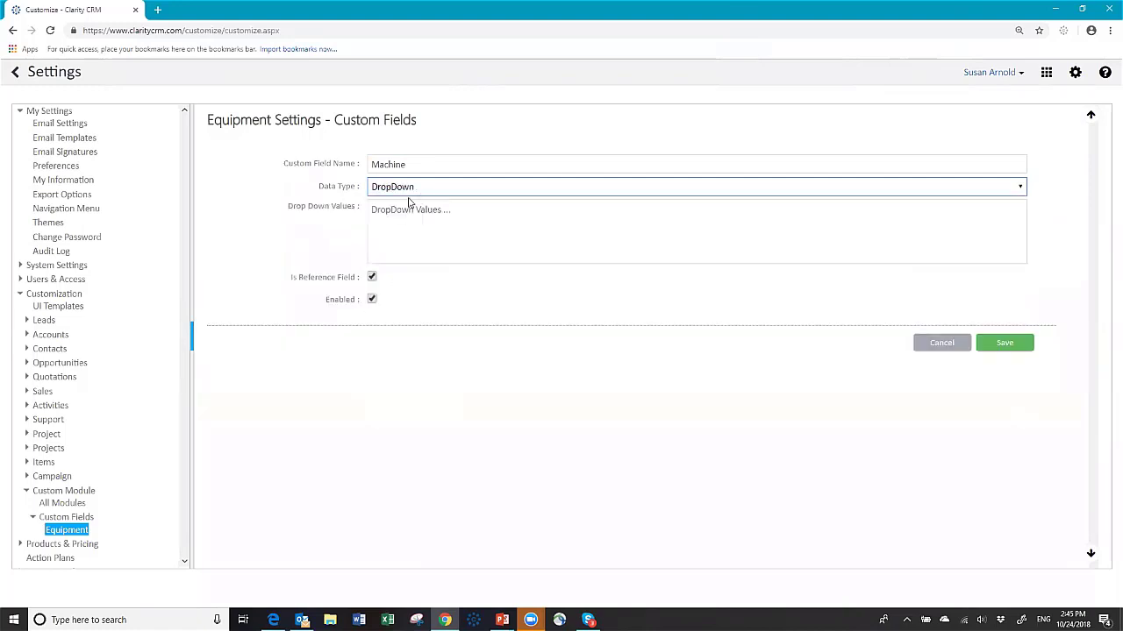
click(392, 209)
text(Big machine)
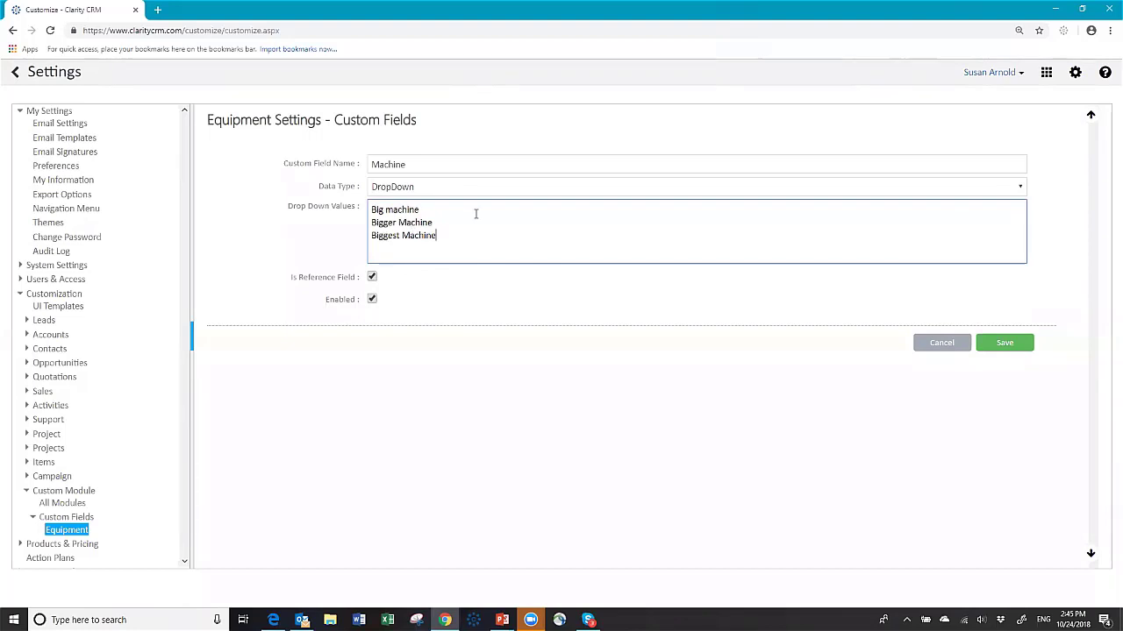
click(980, 341)
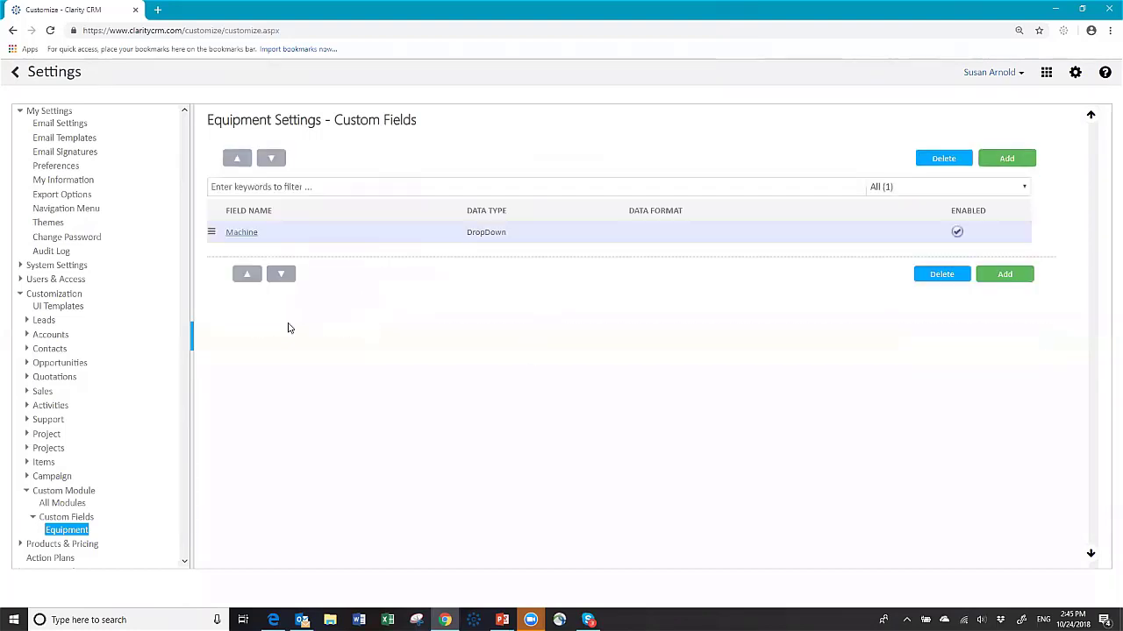
Step: Start a DropDownDependent field 'Model Number' and enter Model 2344 and other models for Big machine
click(1005, 158)
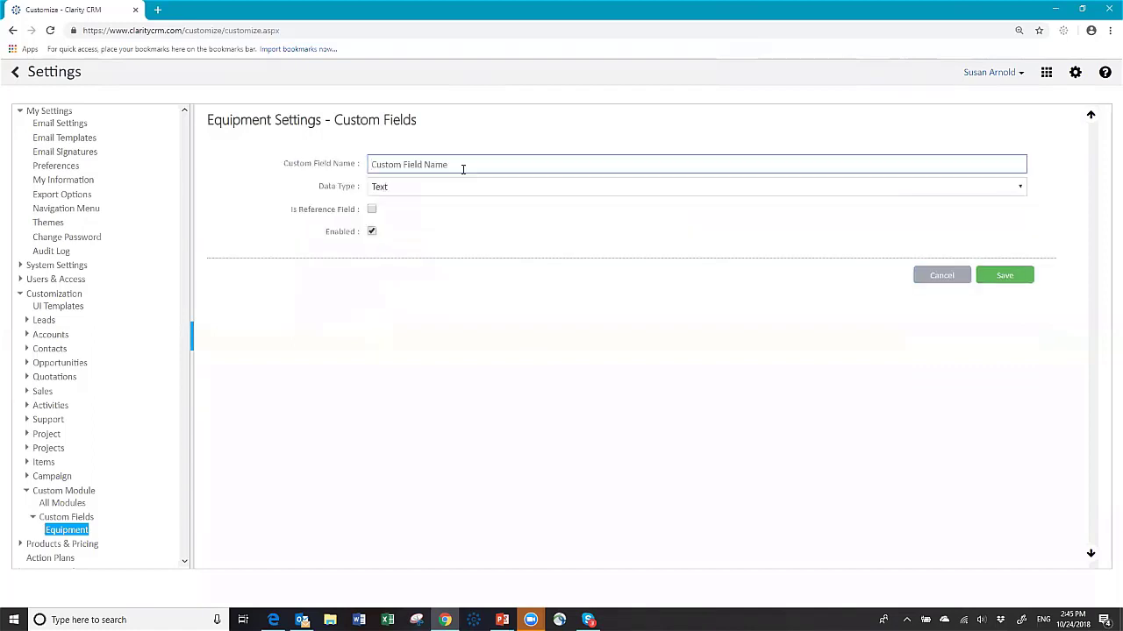
text(Model Number)
click(451, 189)
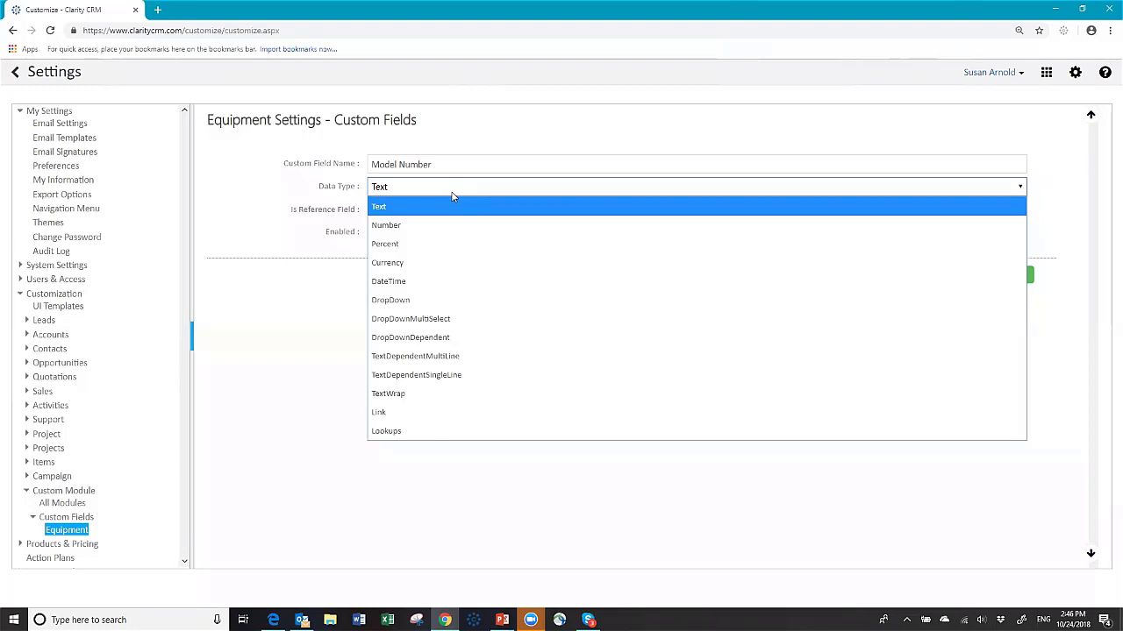
click(429, 338)
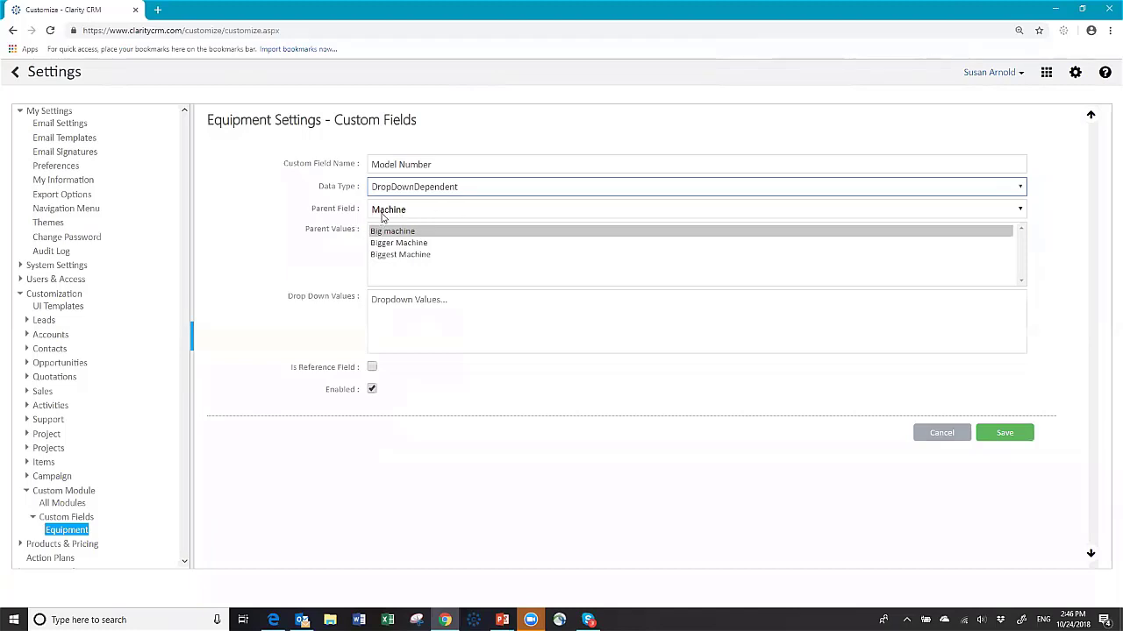
click(394, 273)
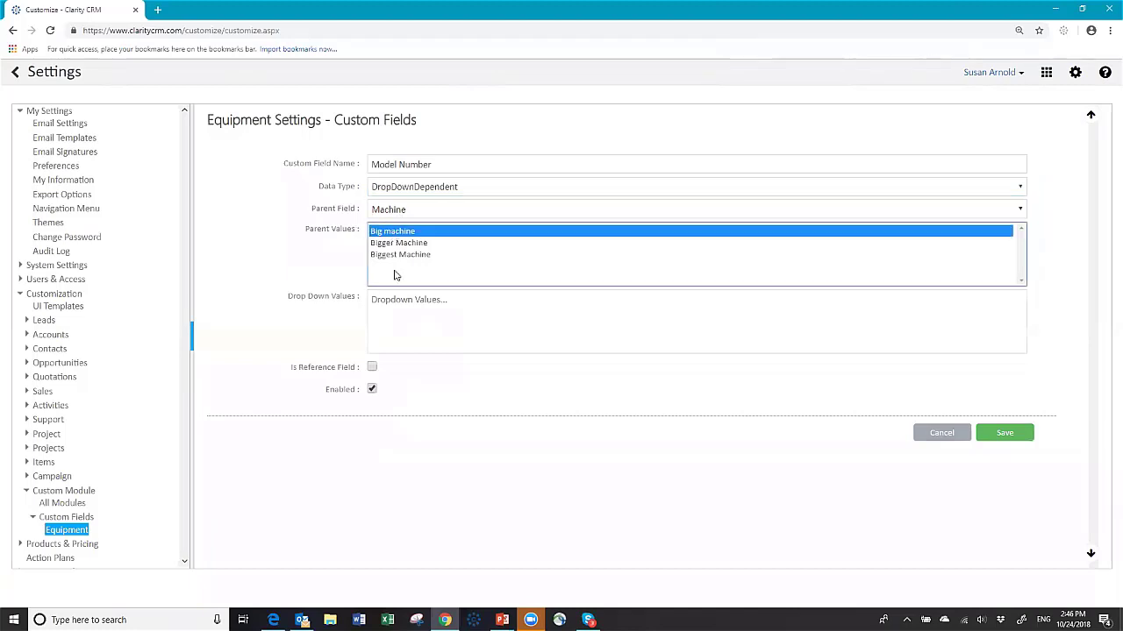
click(389, 304)
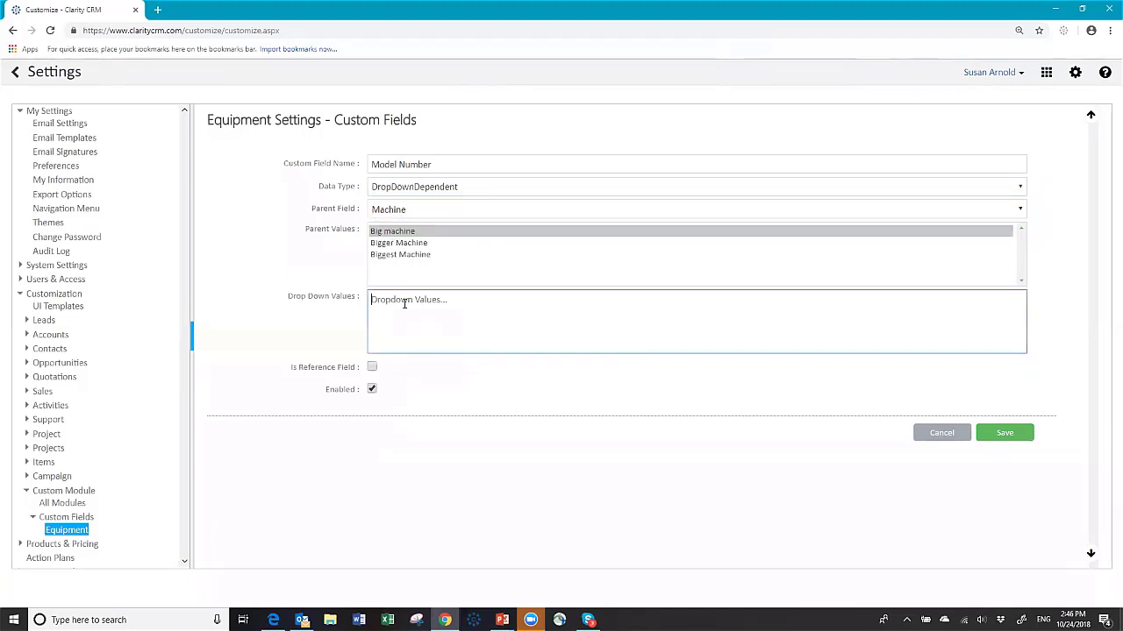
text(Model 2344)
text(Model 2345 Model 6789)
Step: Enter the Bigger Machine models, including Model A123 and Model A345
click(391, 243)
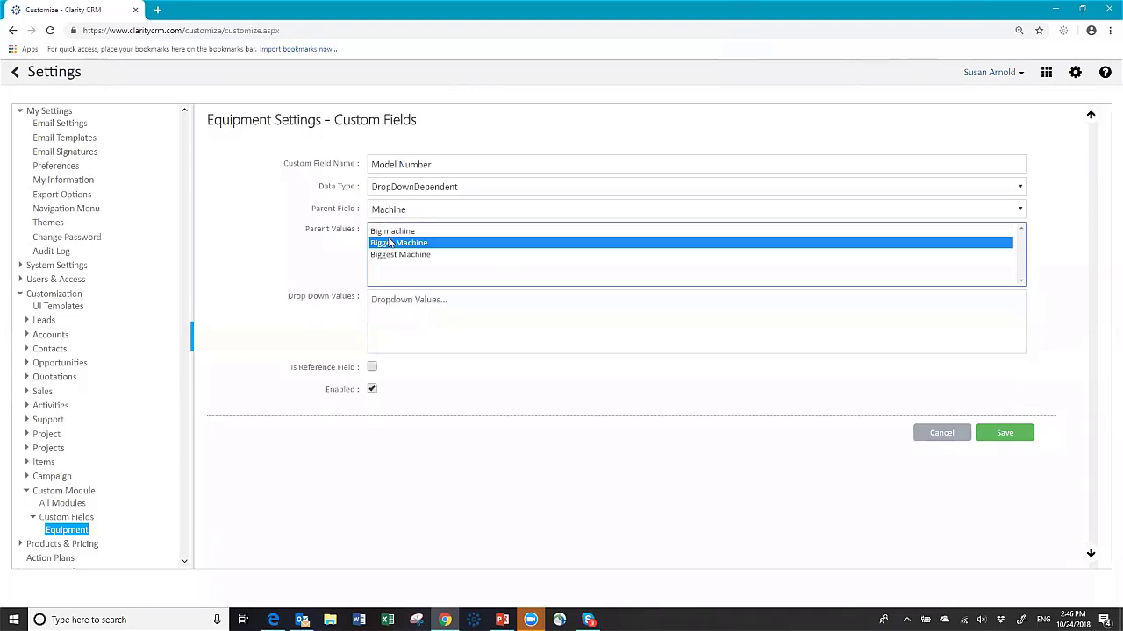
click(379, 302)
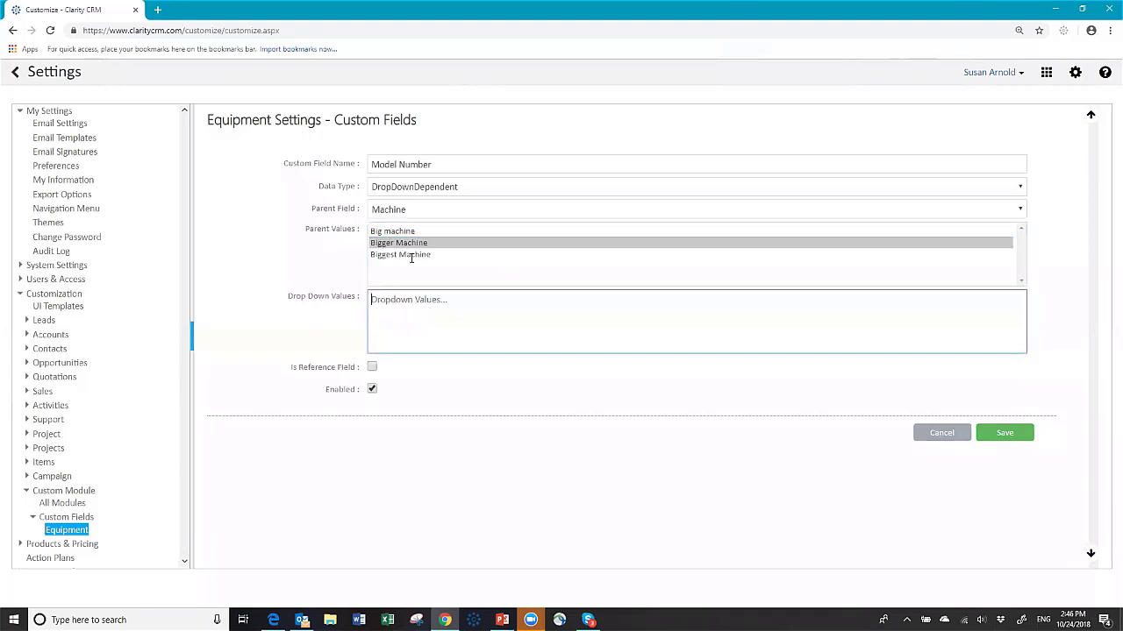
text(Model)
text(A123)
key(Return)
text(Model A345)
key(Return)
text(ModelA)
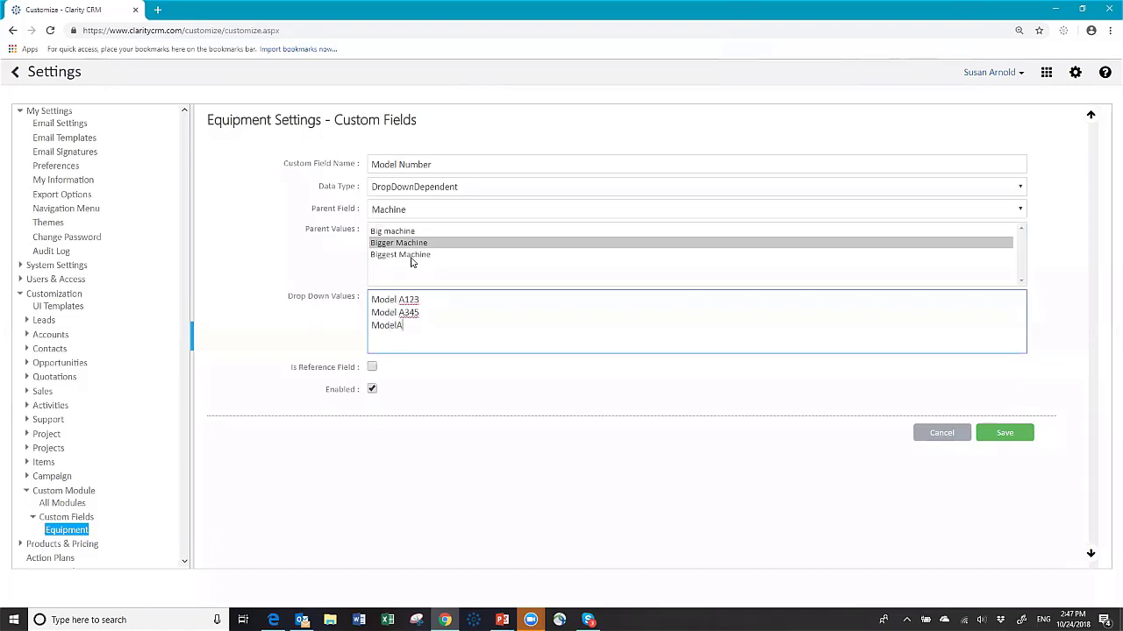
key(BackSpace)
text(A)
Step: Enter Model 5748 and Model 6784 as the Biggest Machine models
click(411, 256)
click(397, 299)
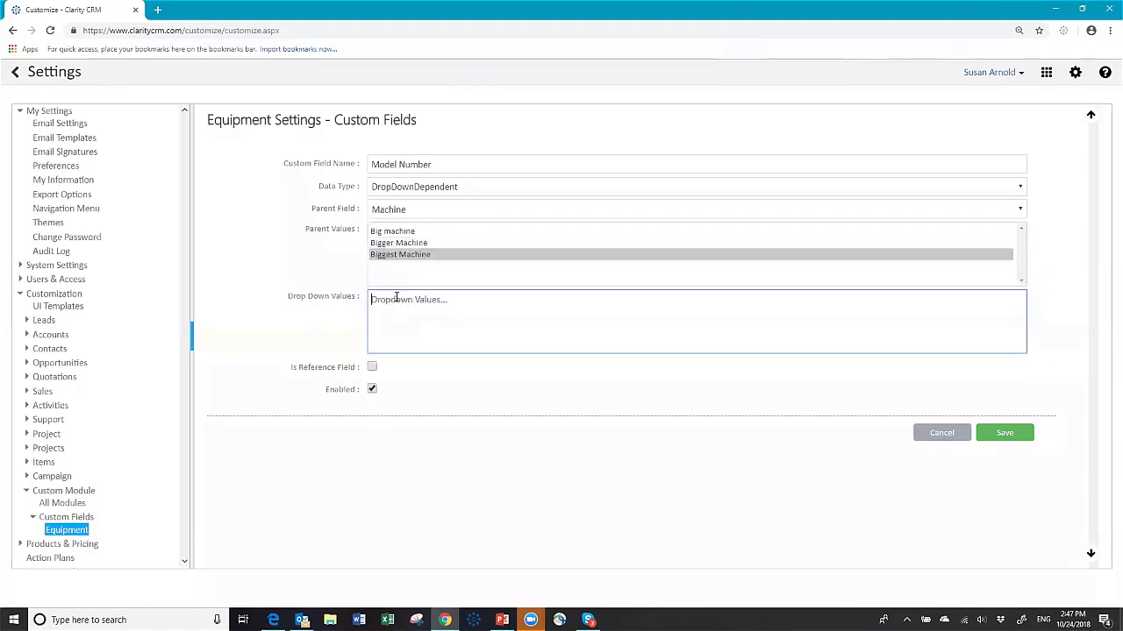
text(Model 5748)
key(Return)
text(Model 6784)
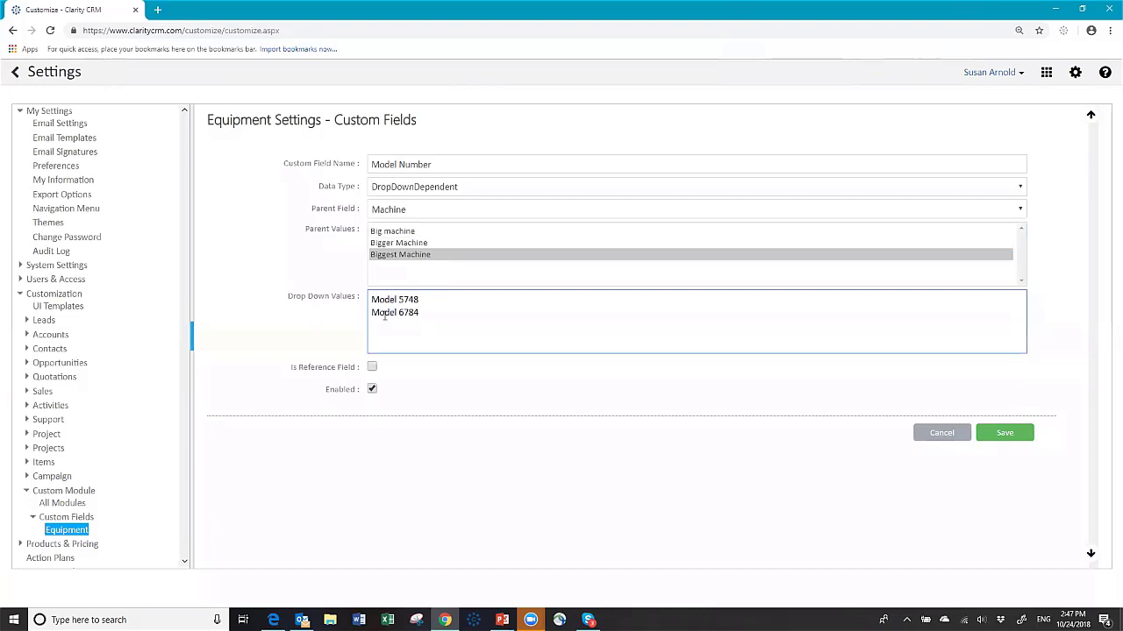
Step: Review the model lists for each machine and save the Model Number field
click(392, 231)
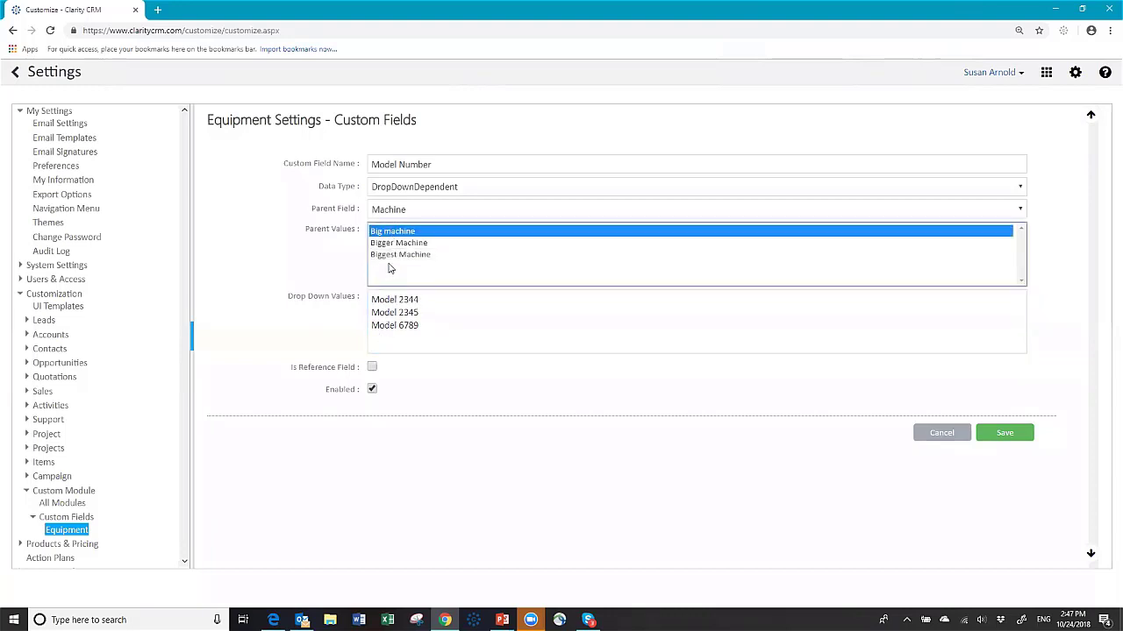
click(390, 243)
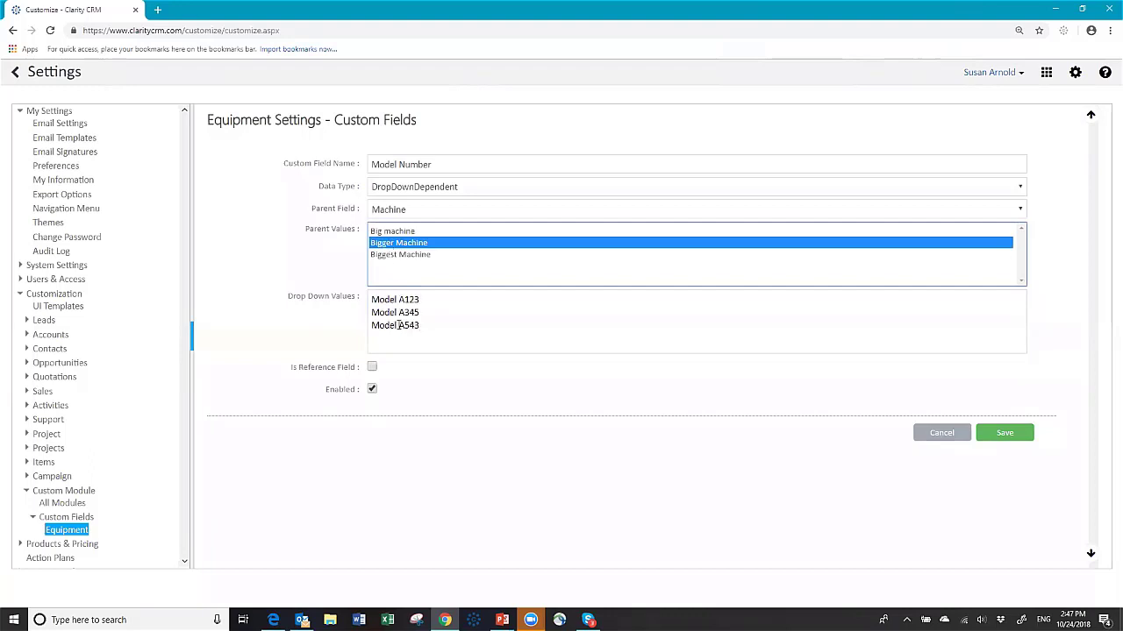
click(392, 254)
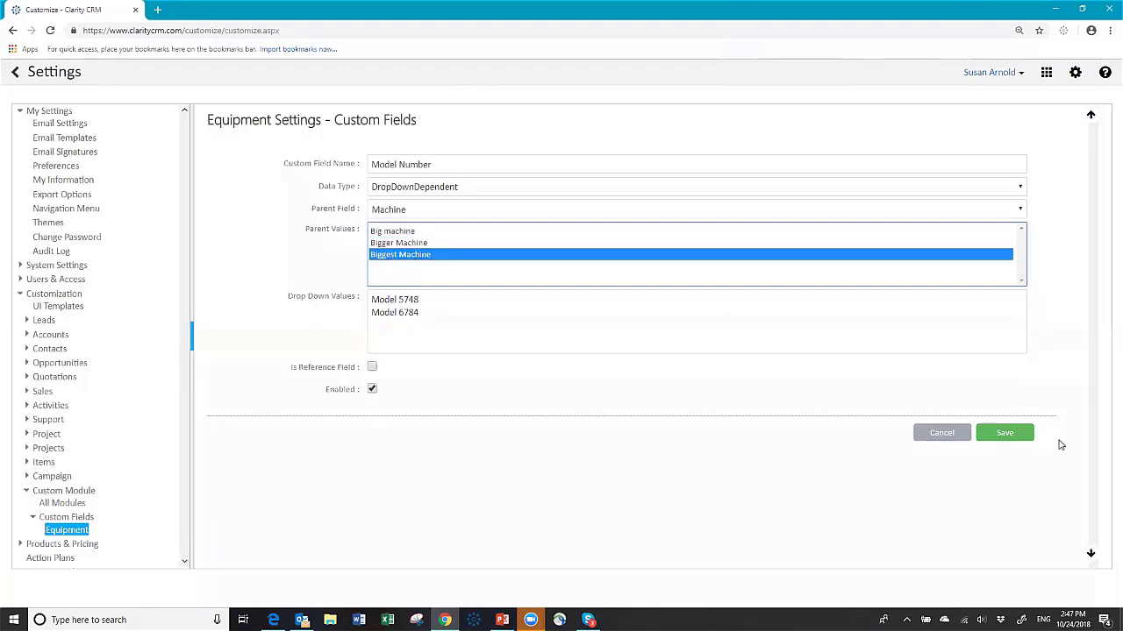
click(1004, 433)
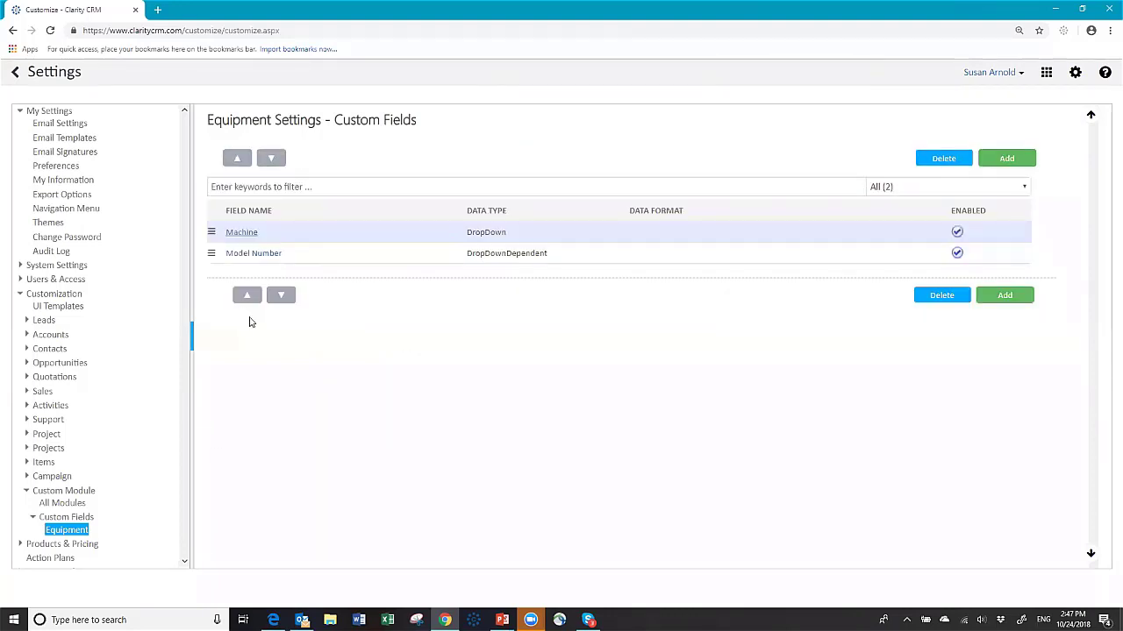
Step: Add a 'Serial Number' custom field to Equipment and save it
click(1006, 158)
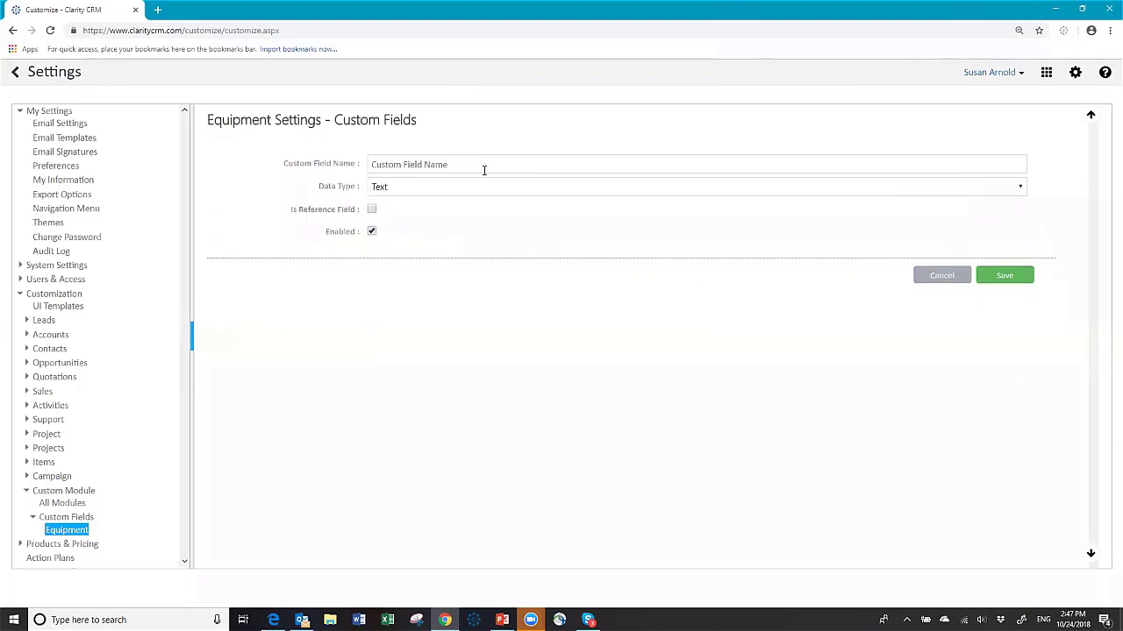
click(483, 167)
text(Ser)
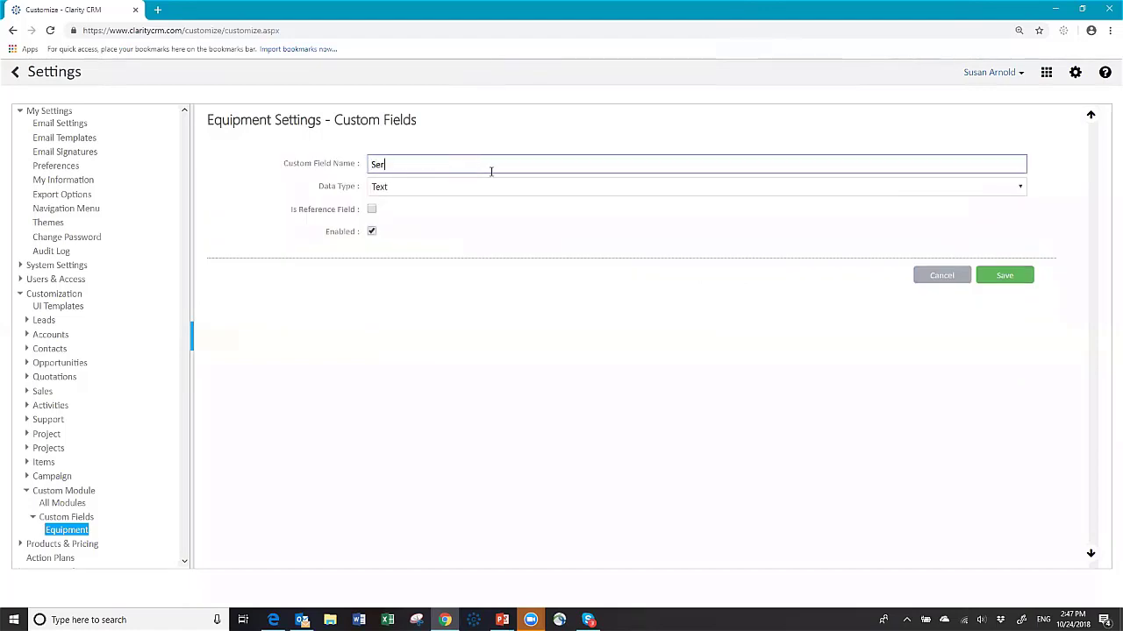
text(ial Number)
click(1006, 276)
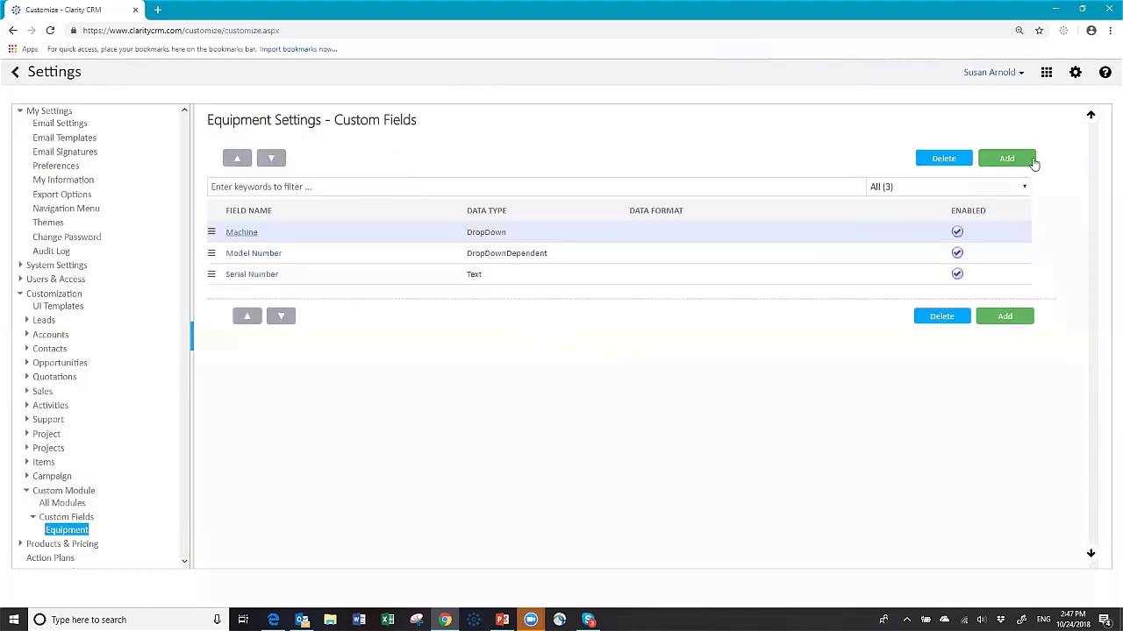
Step: Start a new field named 'Date Installed' with the DateTime data type
click(1031, 162)
click(475, 161)
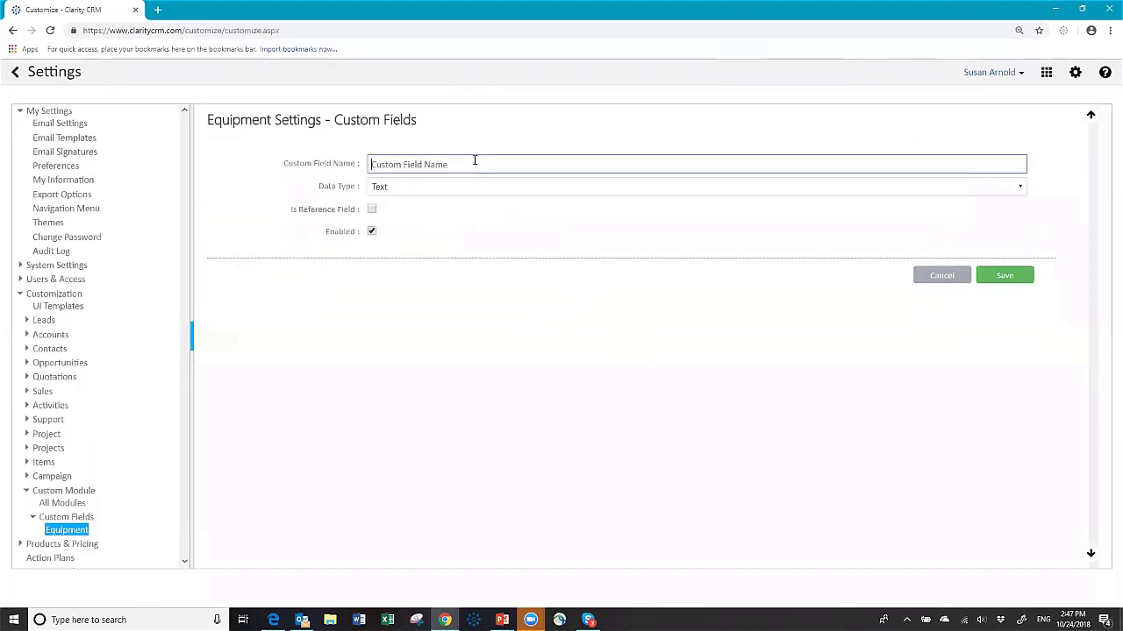
text(Date Installed)
click(465, 186)
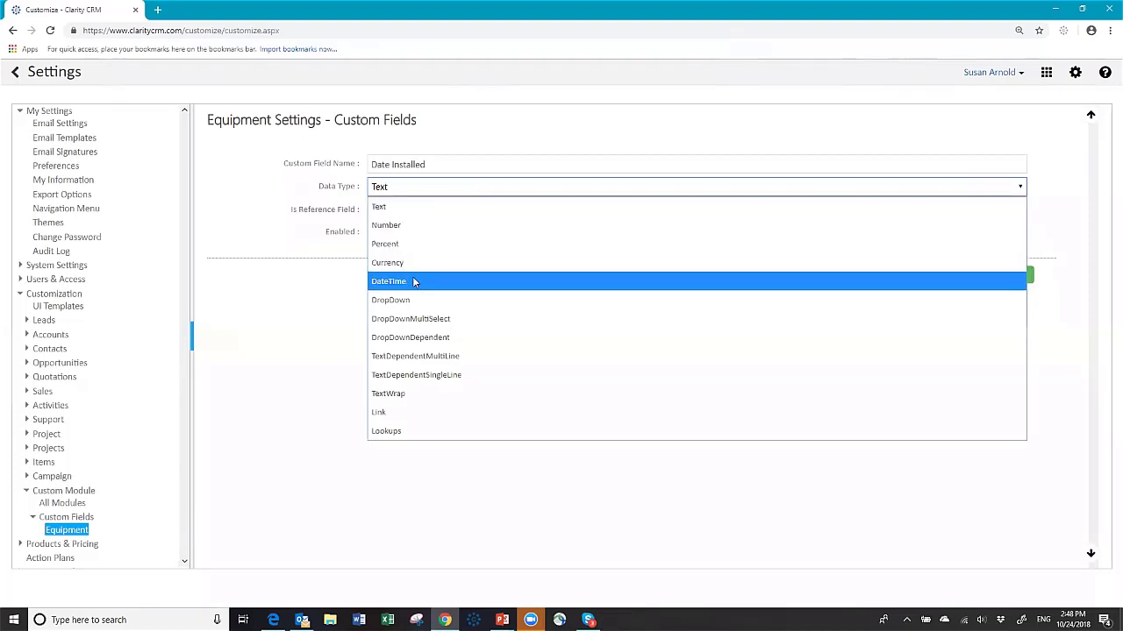
click(415, 282)
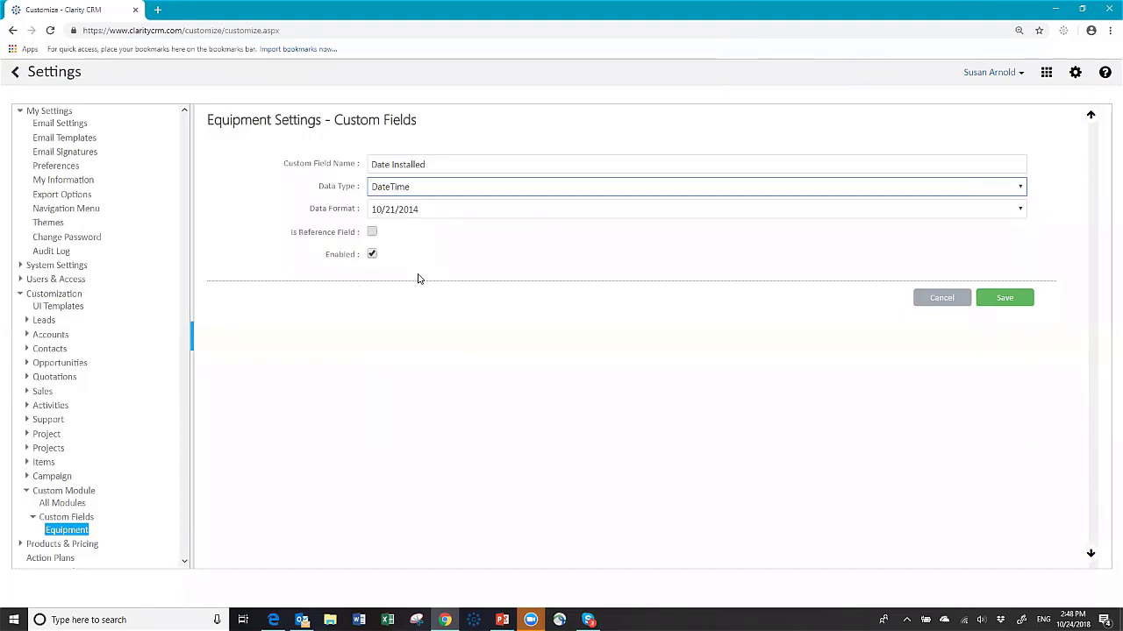
click(428, 187)
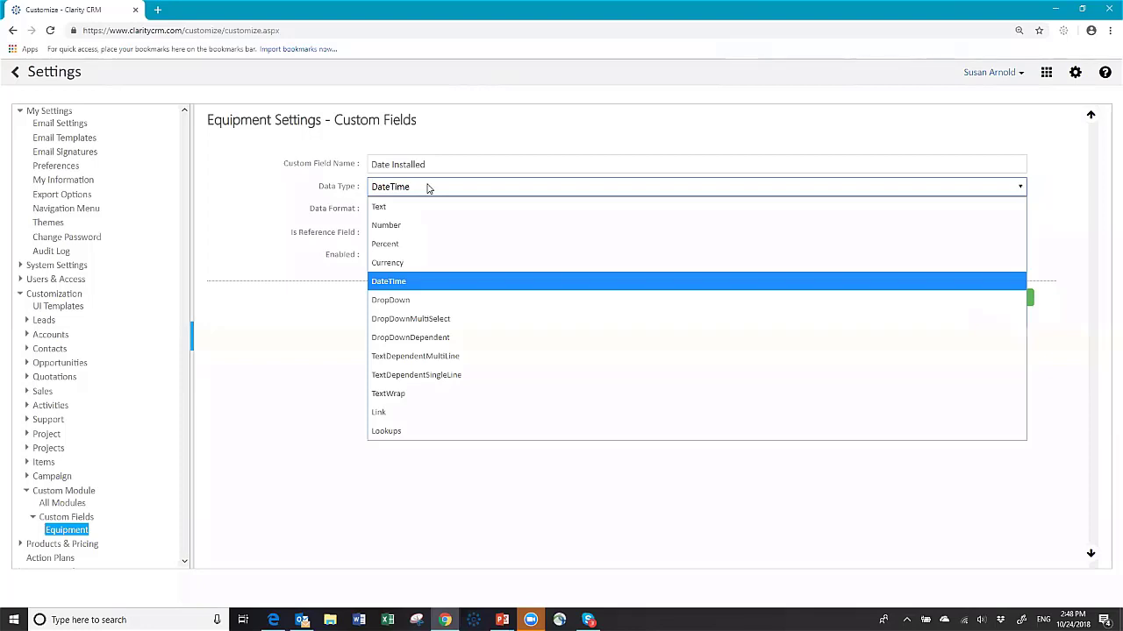
click(428, 187)
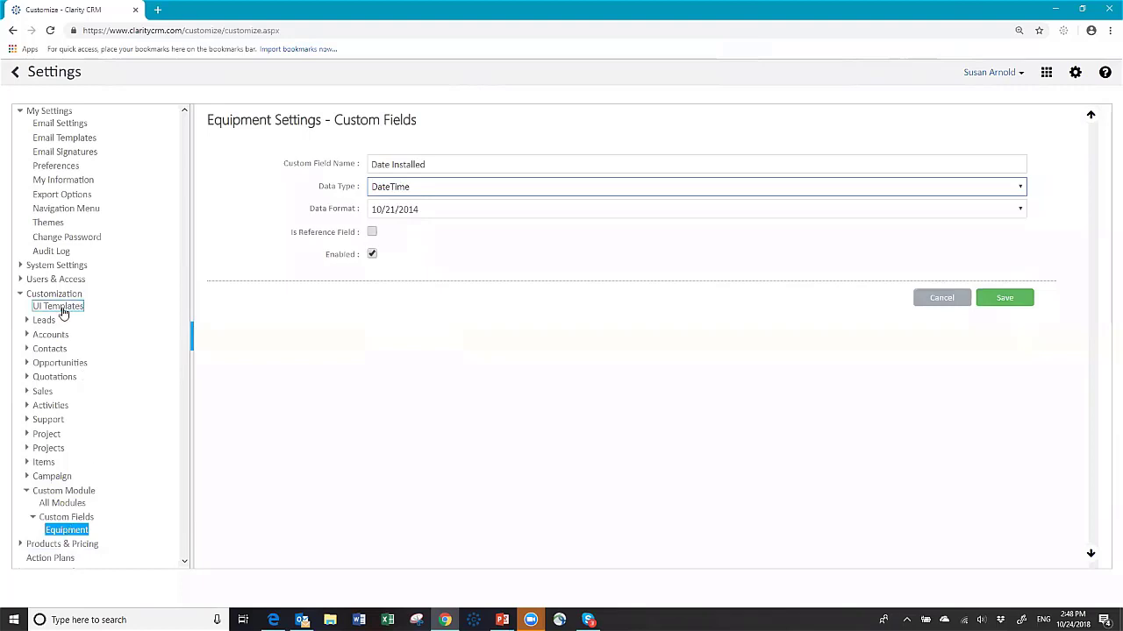
Step: In the Equipment UI Template, place Machine, Model Number and Serial Number under Account in column 1
click(61, 308)
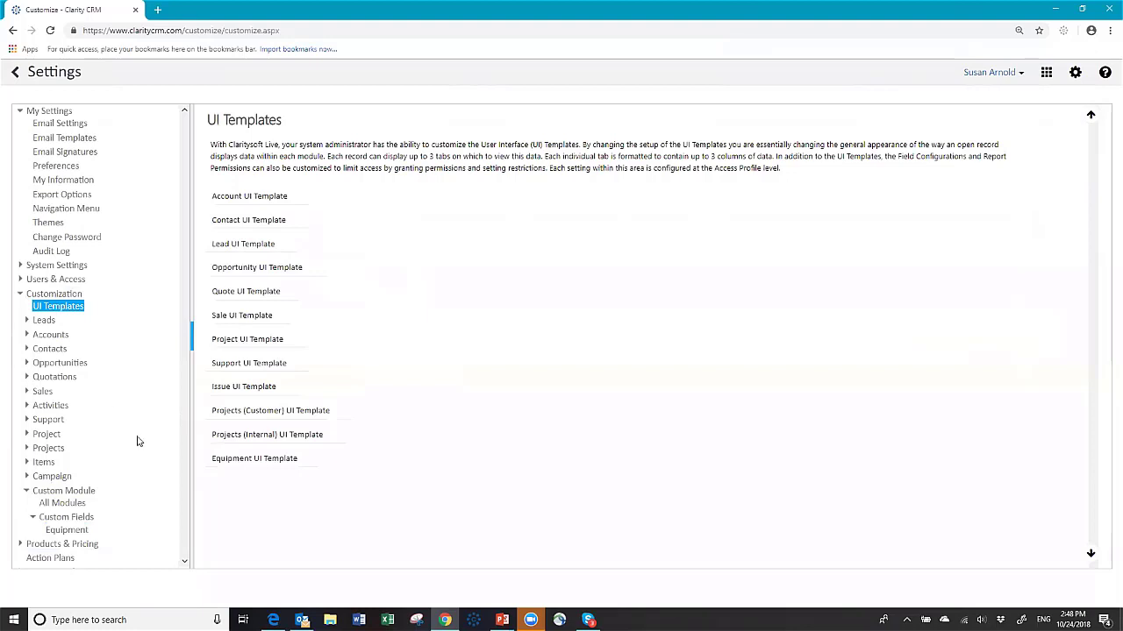
click(238, 467)
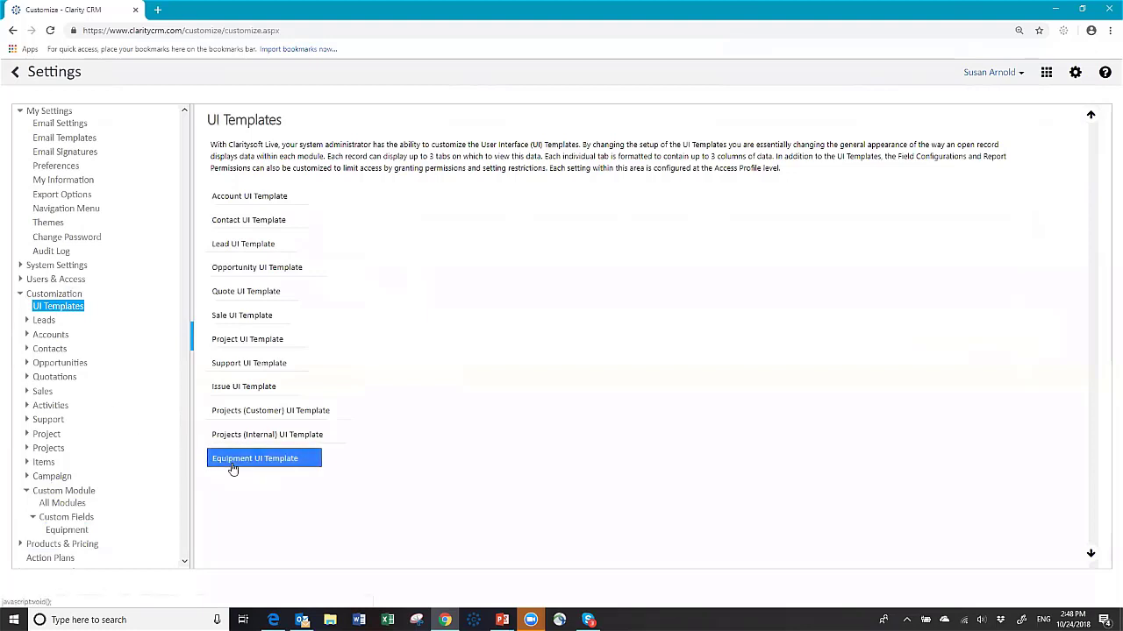
click(235, 466)
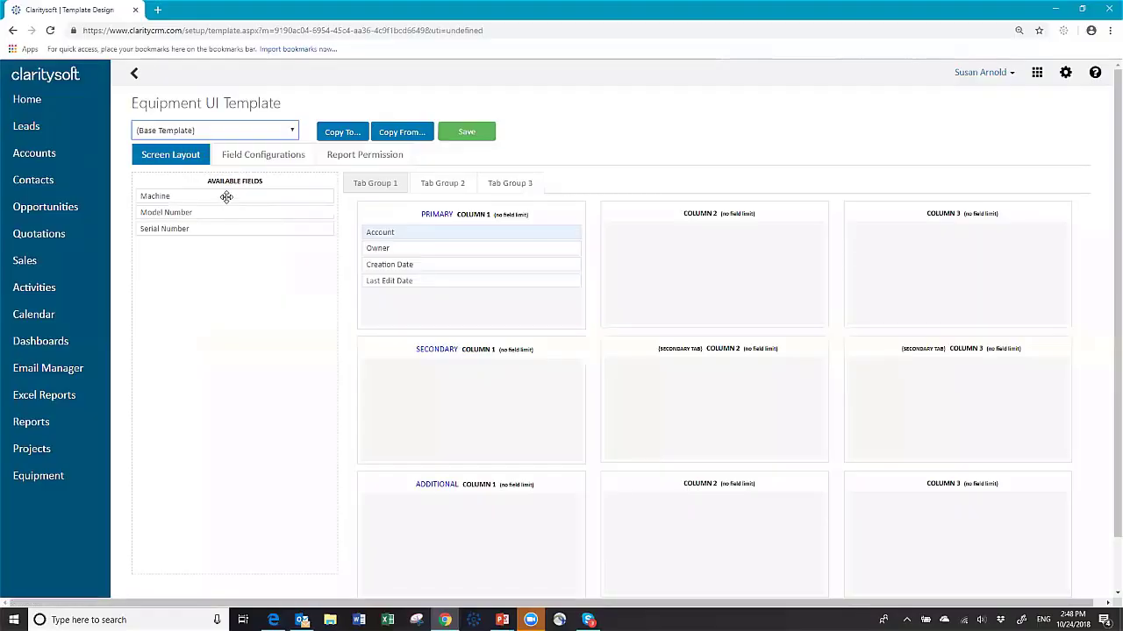
drag(226, 197, 449, 247)
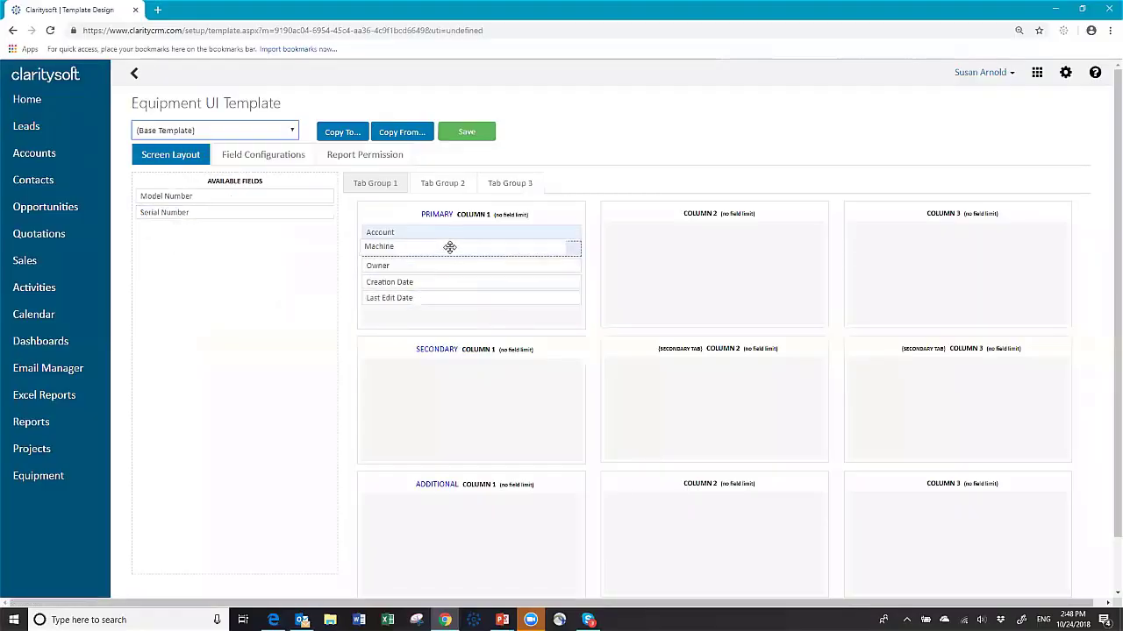
drag(216, 195, 434, 264)
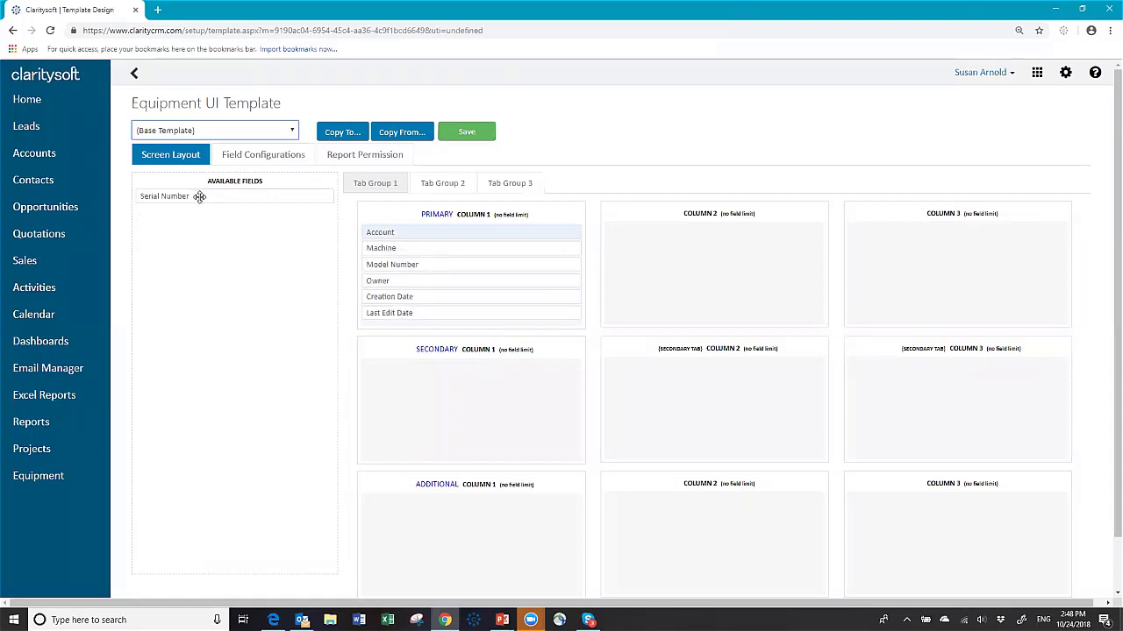
drag(199, 196, 427, 280)
Step: Move Owner, Creation Date and Last Edit Date into column 2 and save the layout
drag(430, 299, 661, 231)
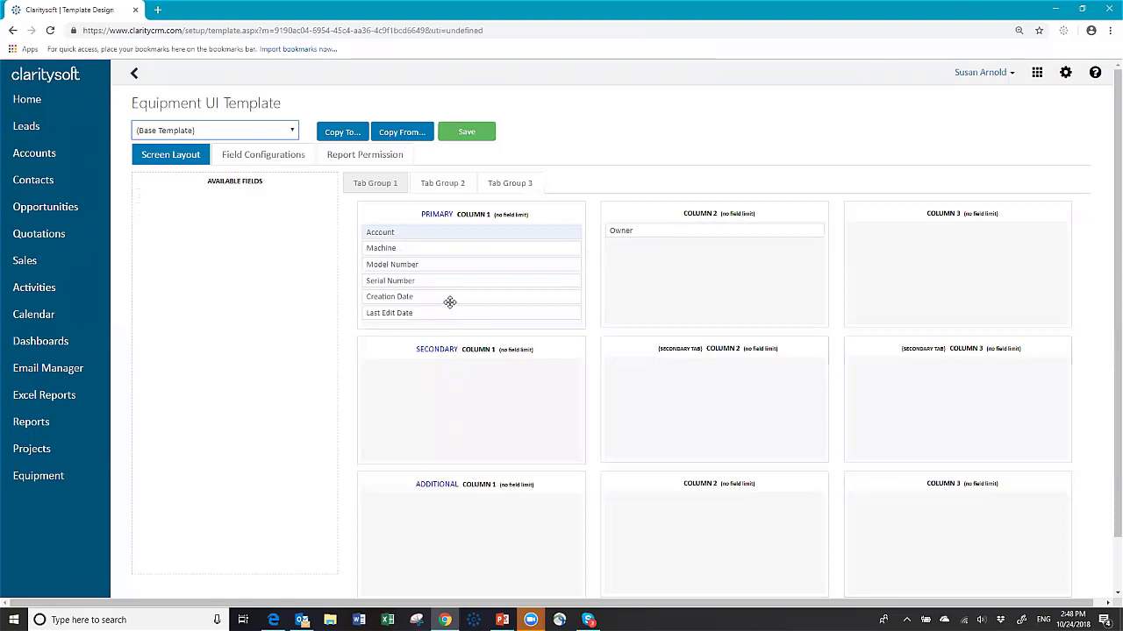
drag(445, 297, 686, 248)
drag(456, 296, 686, 264)
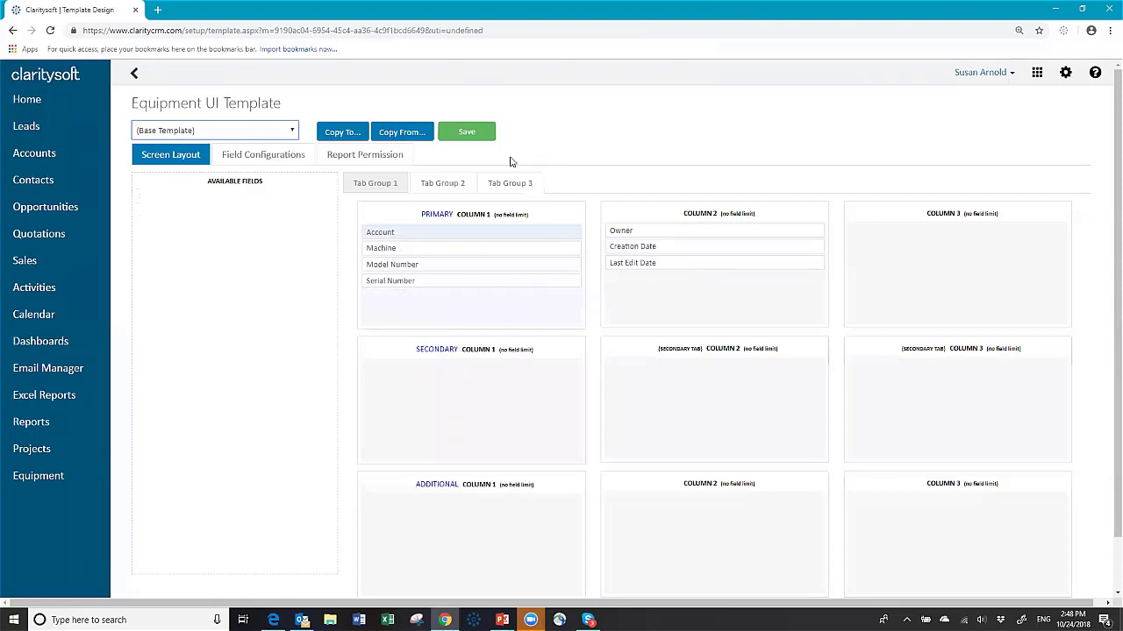
click(463, 134)
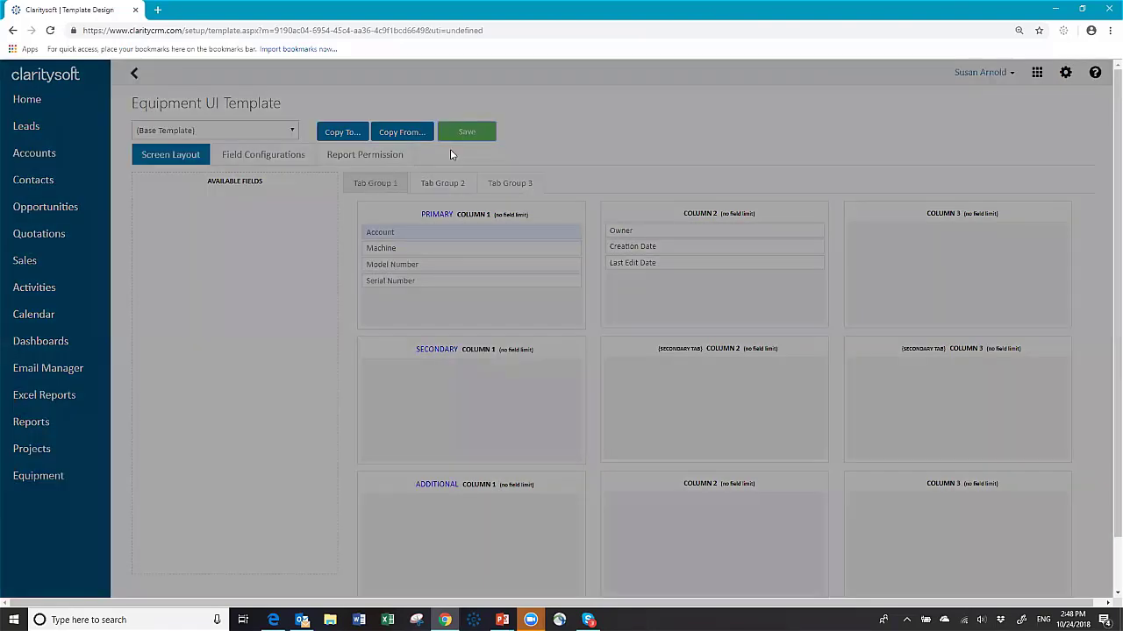
click(628, 353)
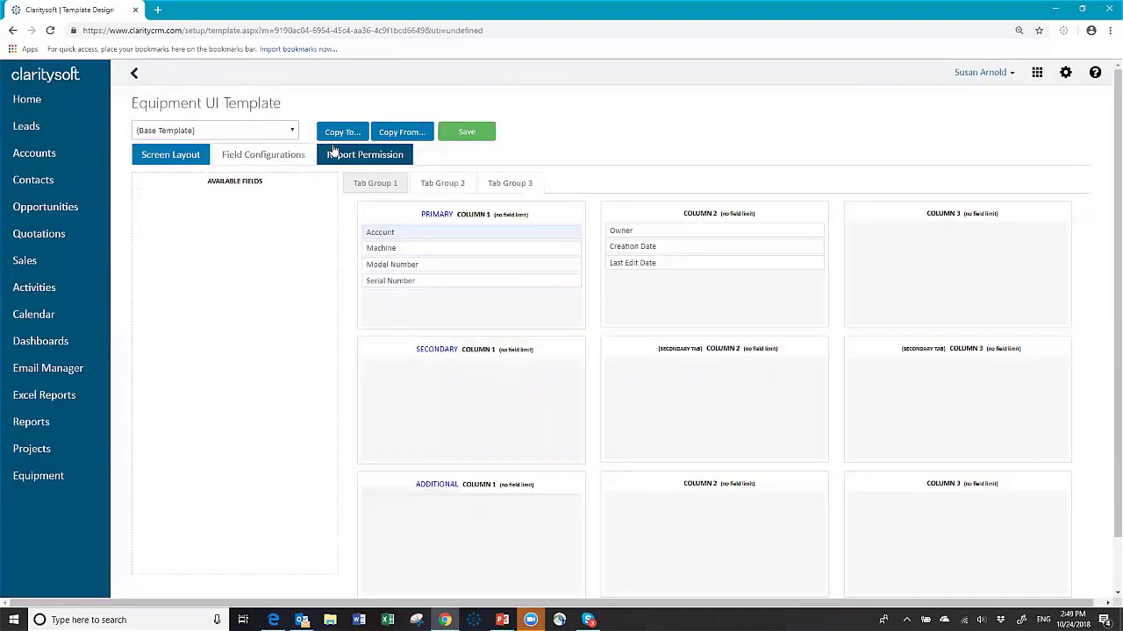
Step: Copy the Equipment layout to all six access profiles
click(332, 136)
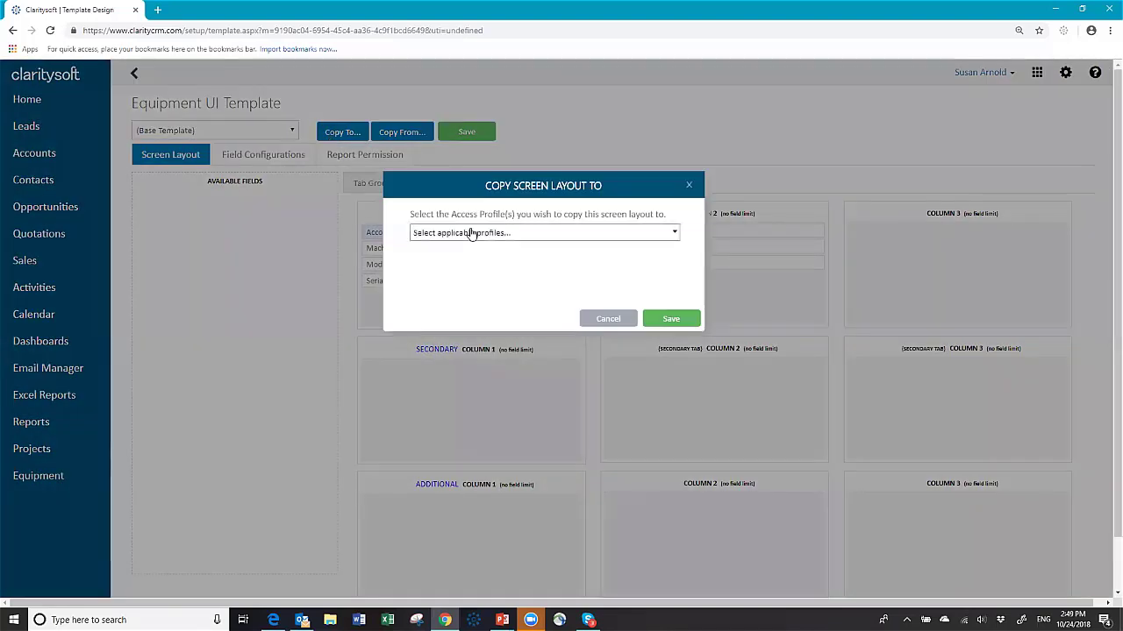
click(469, 234)
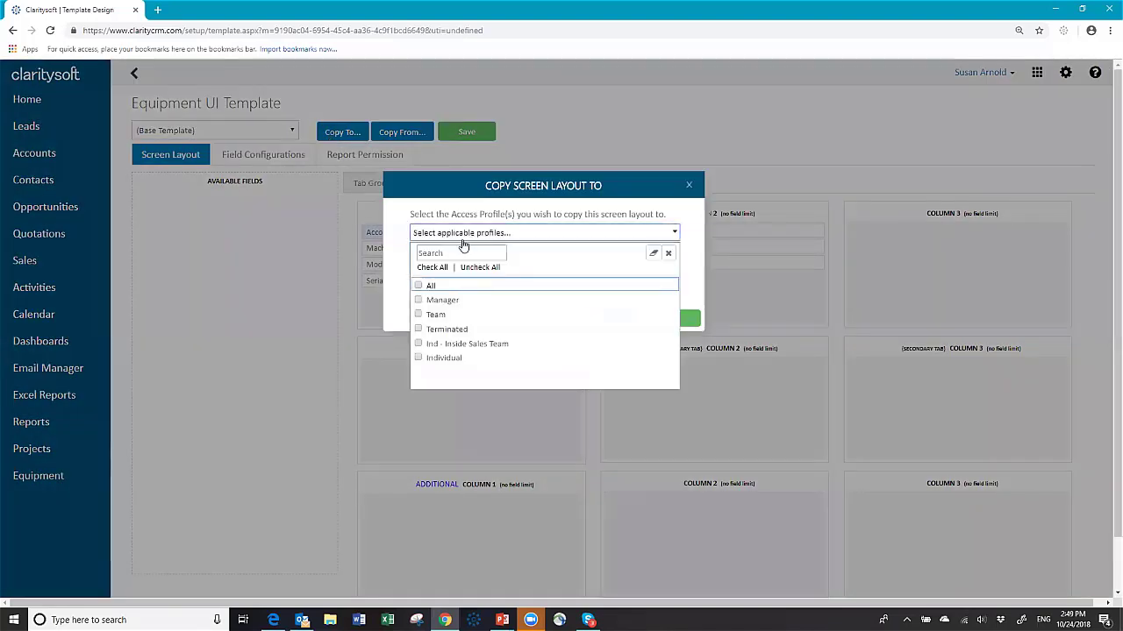
click(434, 268)
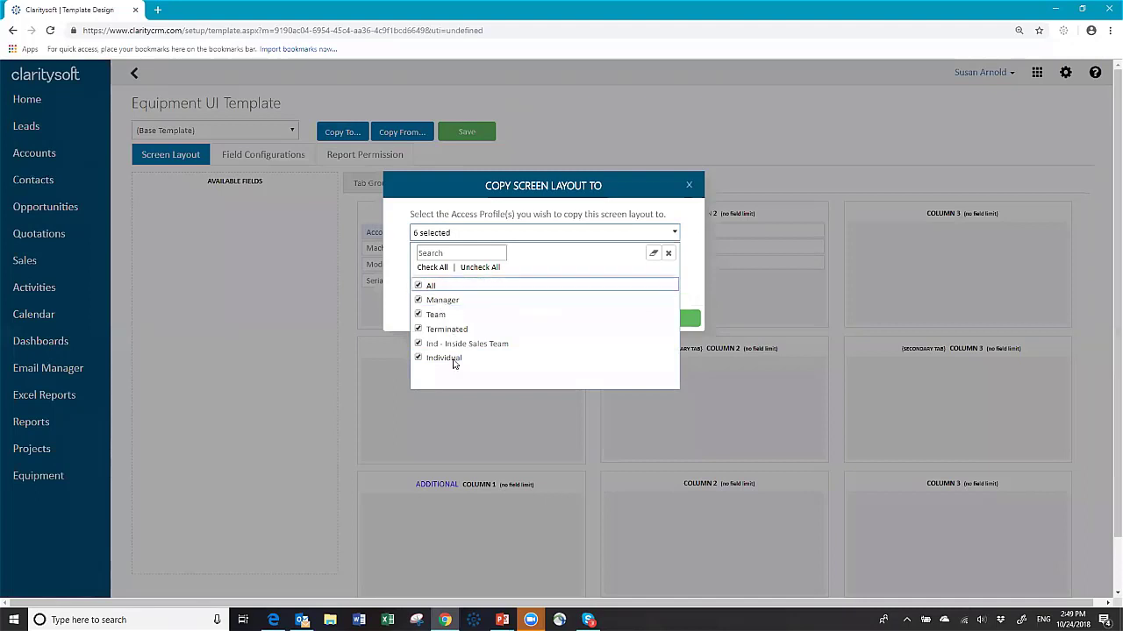
click(694, 263)
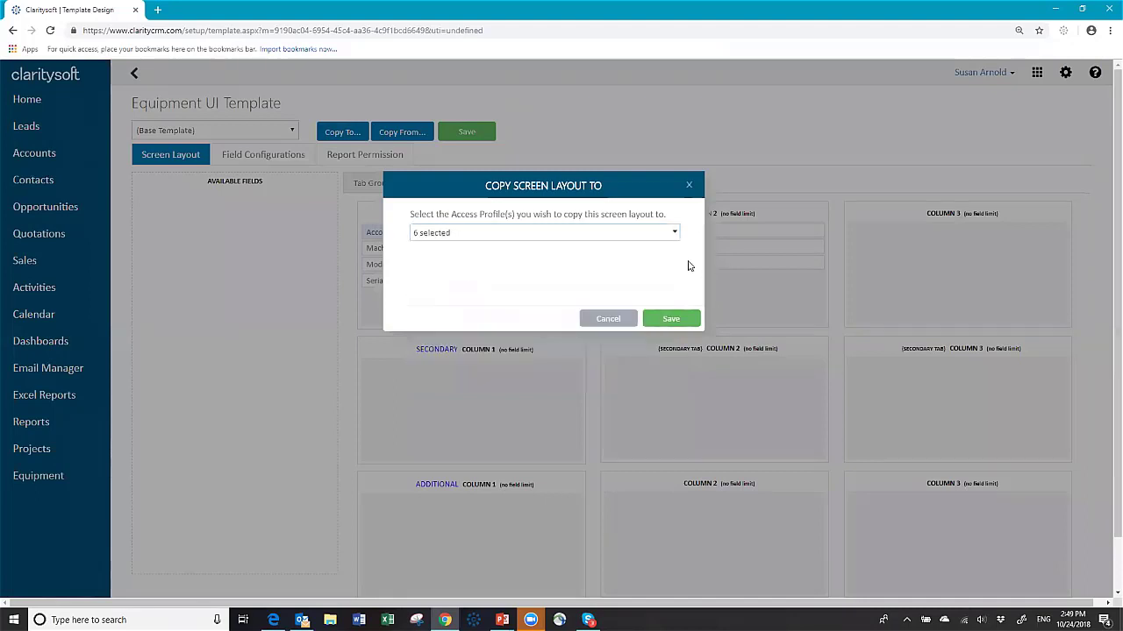
click(672, 318)
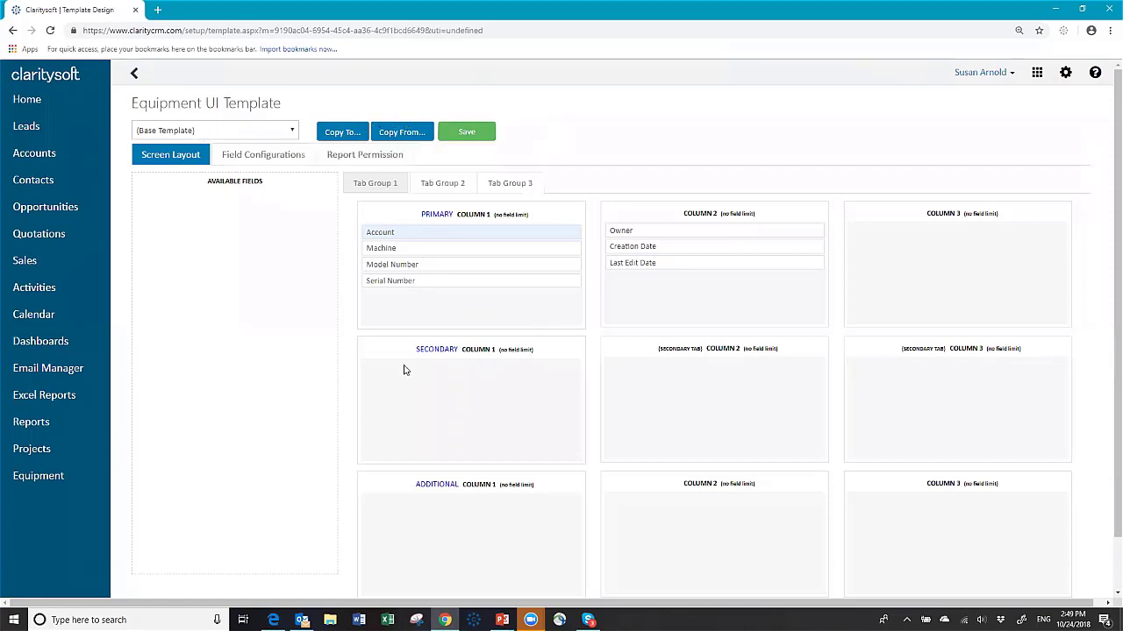
Step: Review the Field Configurations, then return to the Screen Layout
click(271, 161)
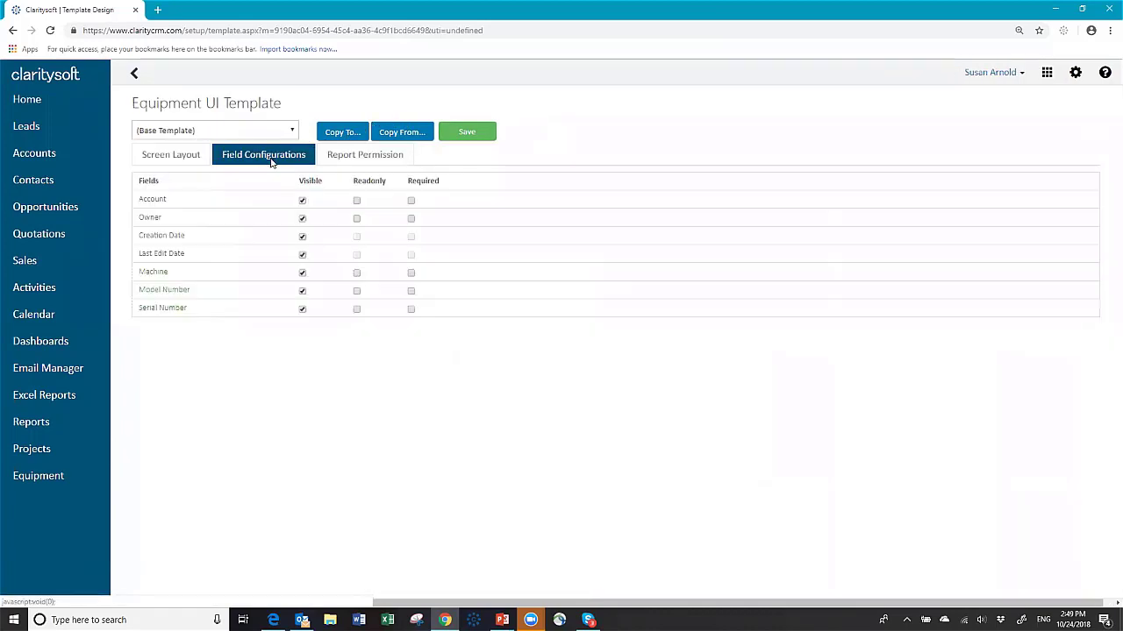
click(199, 156)
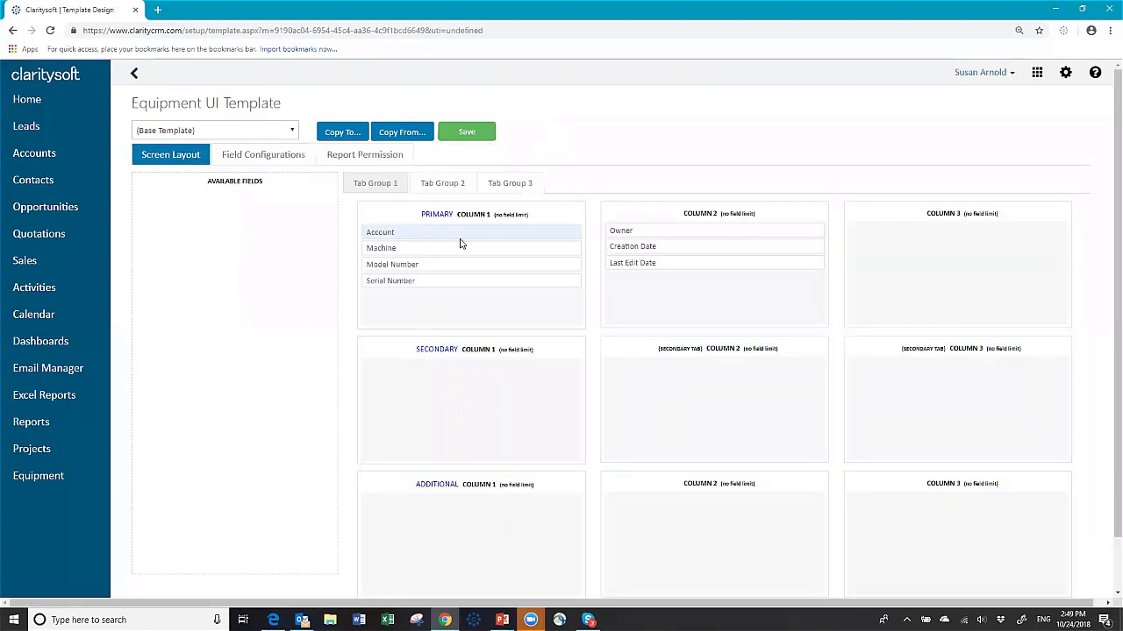
click(1000, 79)
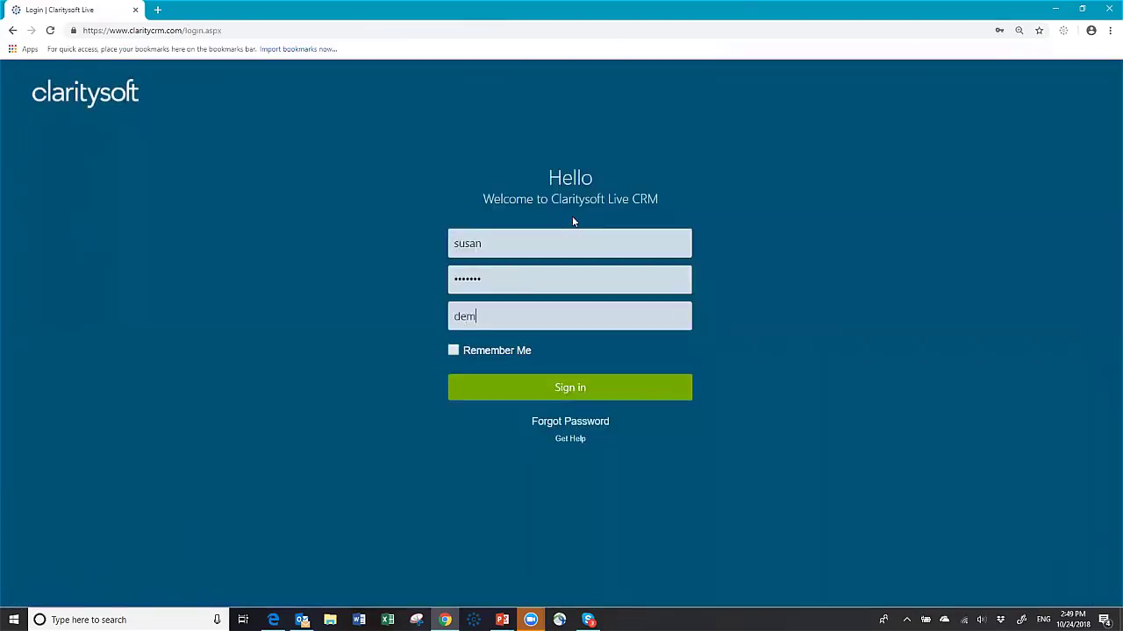
Step: Complete the database name on the login page and sign back in
text(o18)
key(Return)
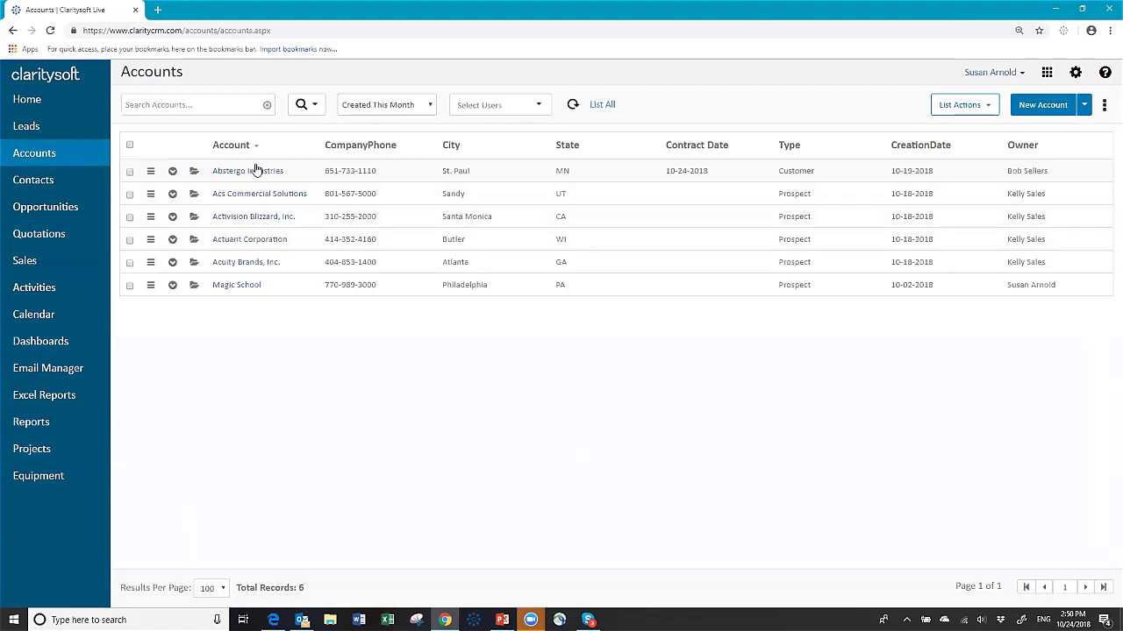
Step: Expand Abstergo Industries and enable its Equipment sub-tab via Tab Settings
click(173, 173)
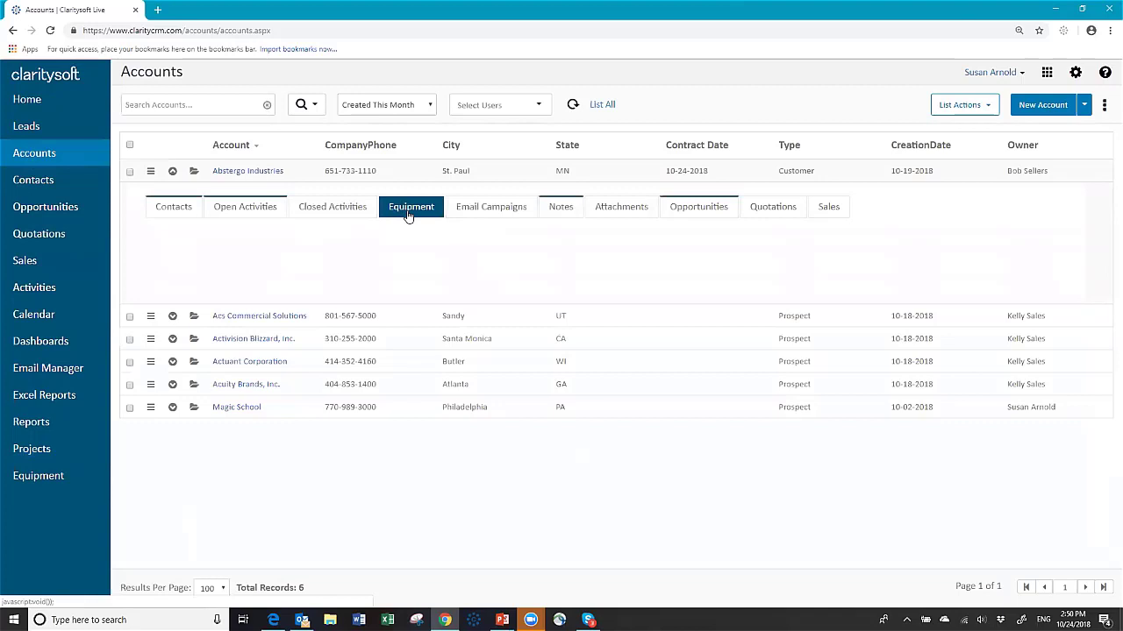
click(1104, 107)
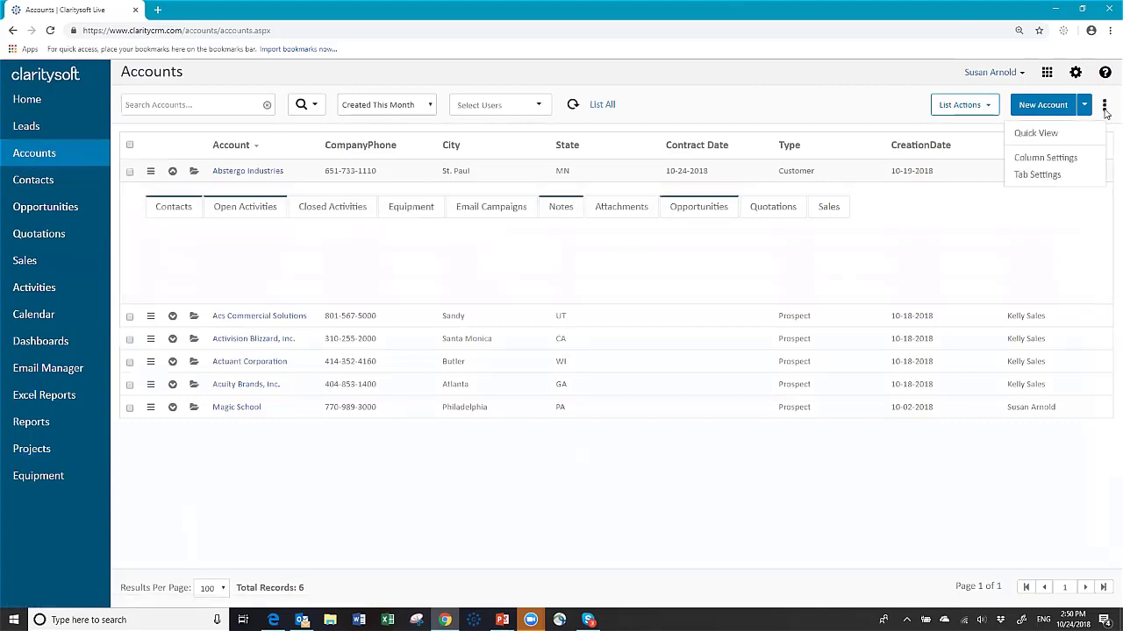
click(1039, 176)
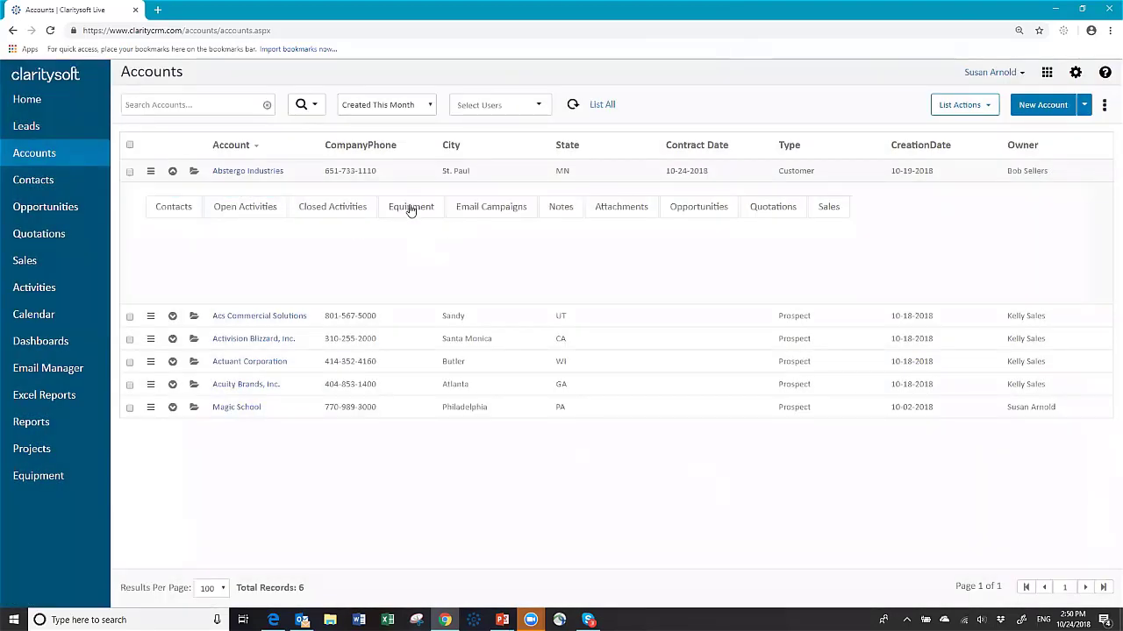
click(410, 208)
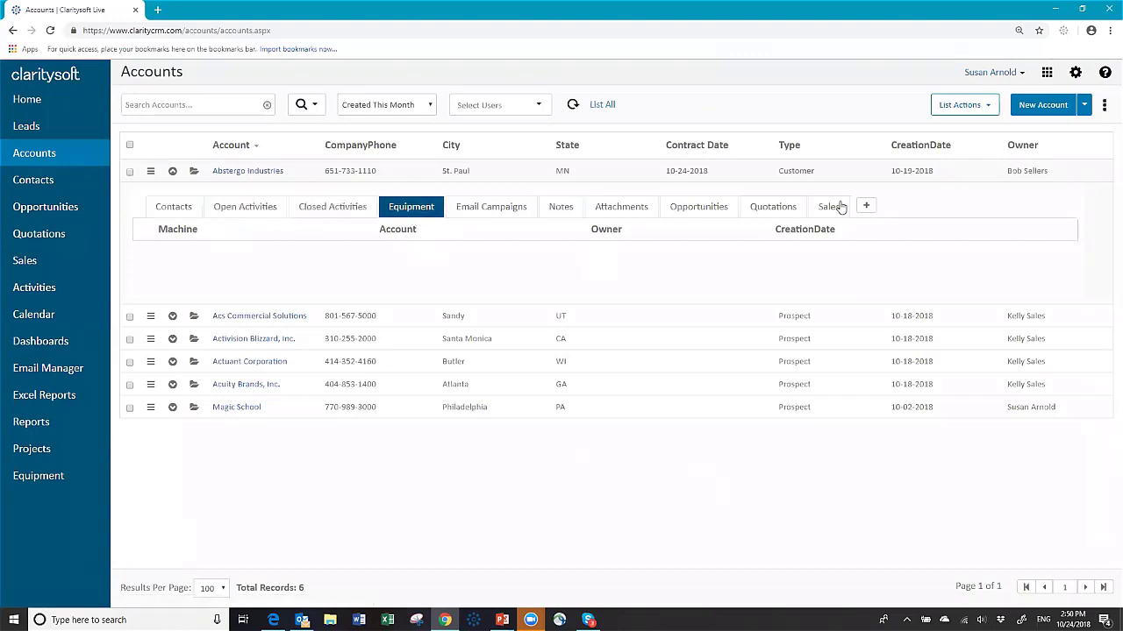
Step: Add an Abstergo Industries equipment record with Big machine and Model 2345, then save and close
click(868, 207)
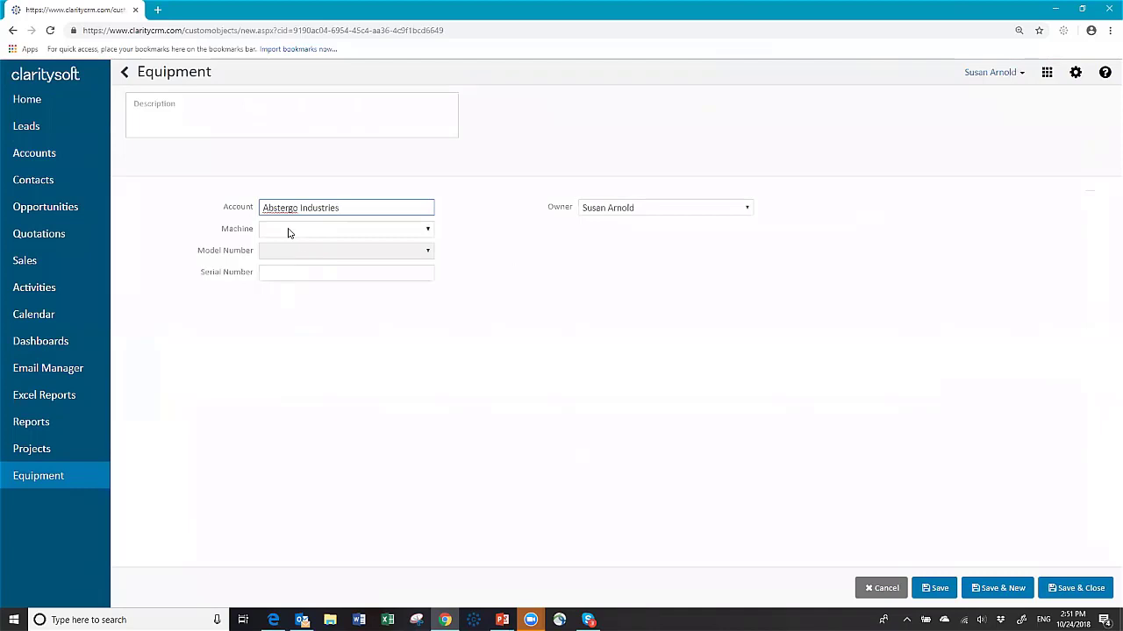
click(429, 230)
click(324, 263)
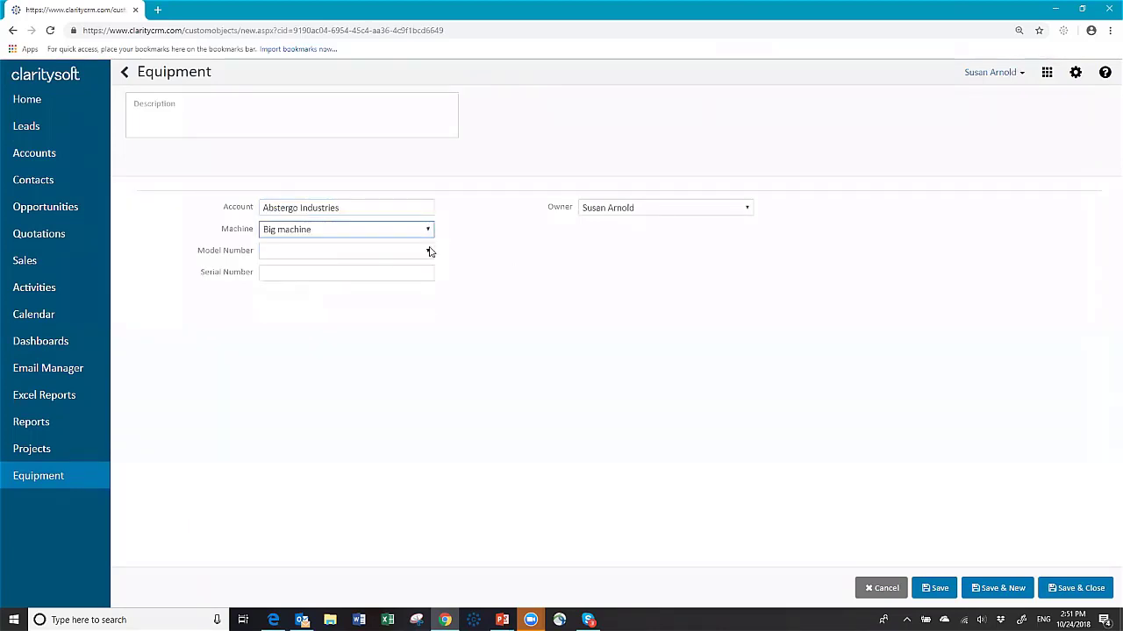
click(428, 252)
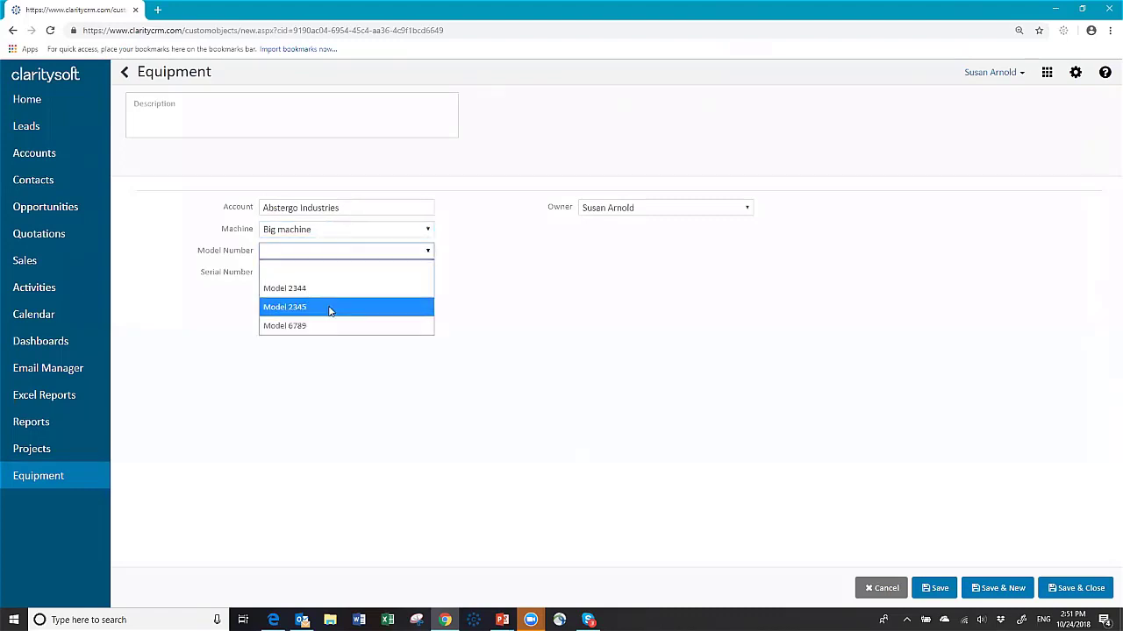
click(329, 308)
click(348, 273)
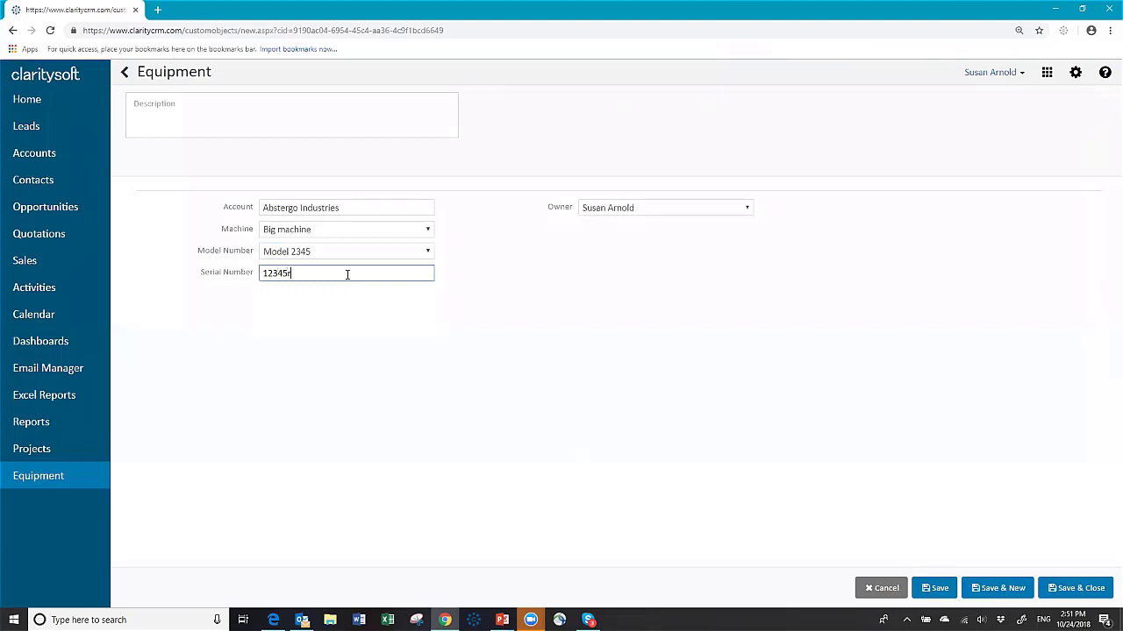
click(1078, 589)
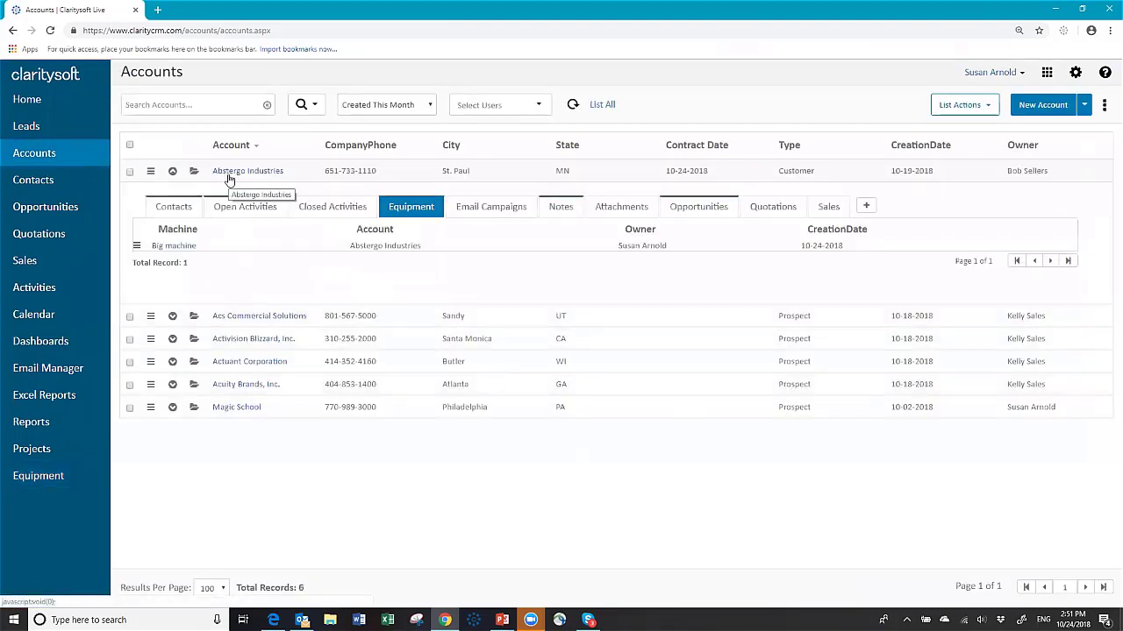
Step: Add a Biggest Machine, Model 6784 record with serial 345qwe, then save and close
click(866, 209)
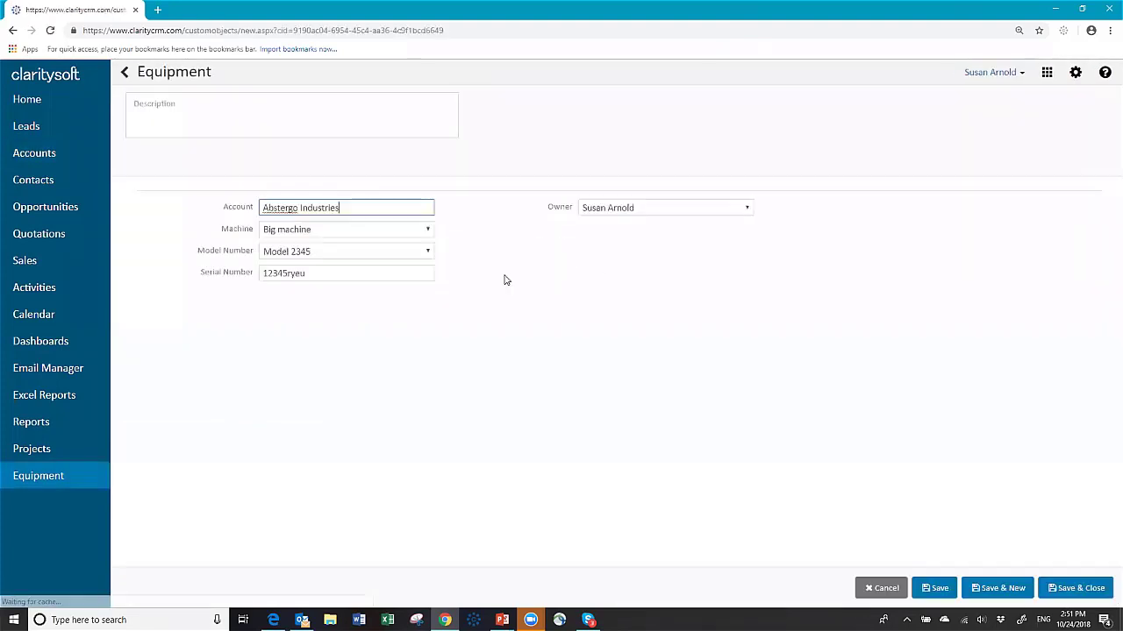
click(427, 231)
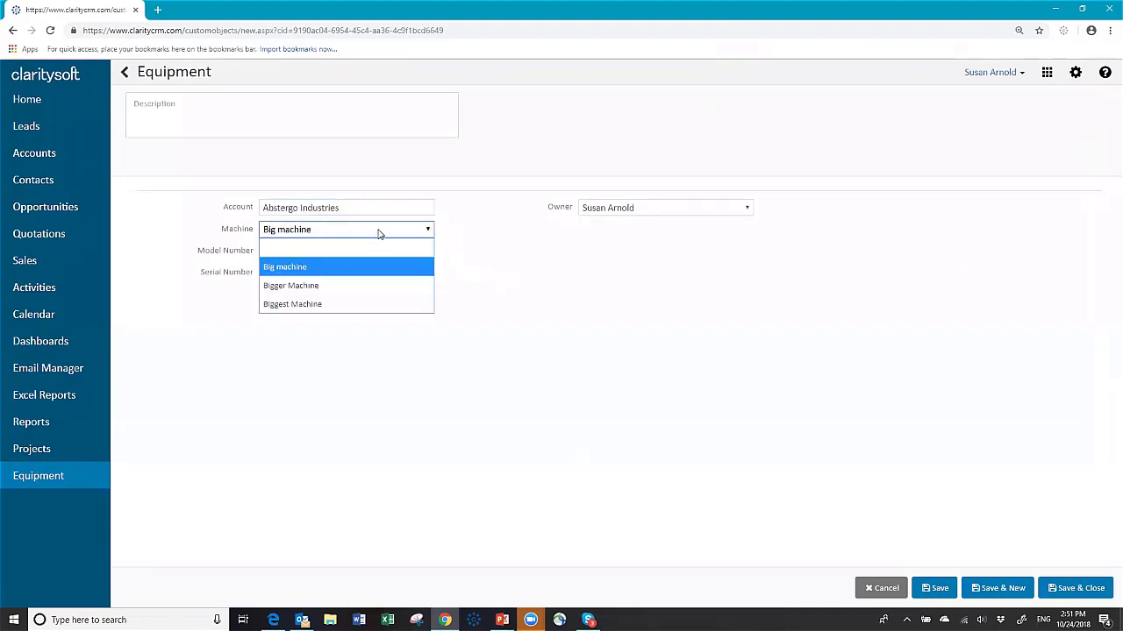
click(303, 305)
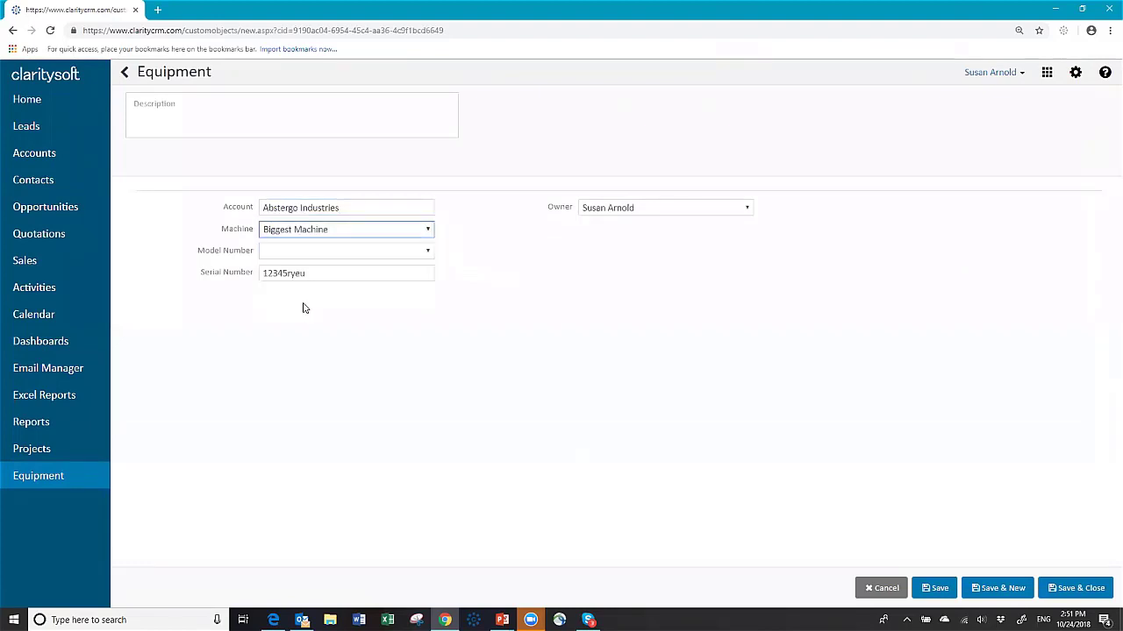
click(411, 255)
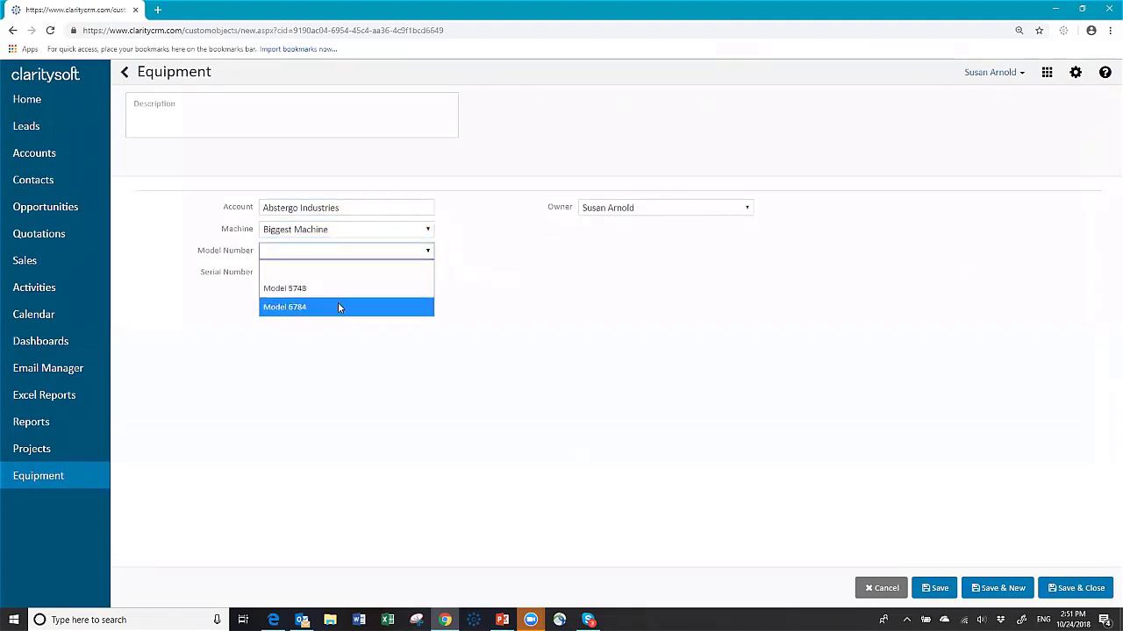
click(338, 304)
click(340, 279)
text(345qwe)
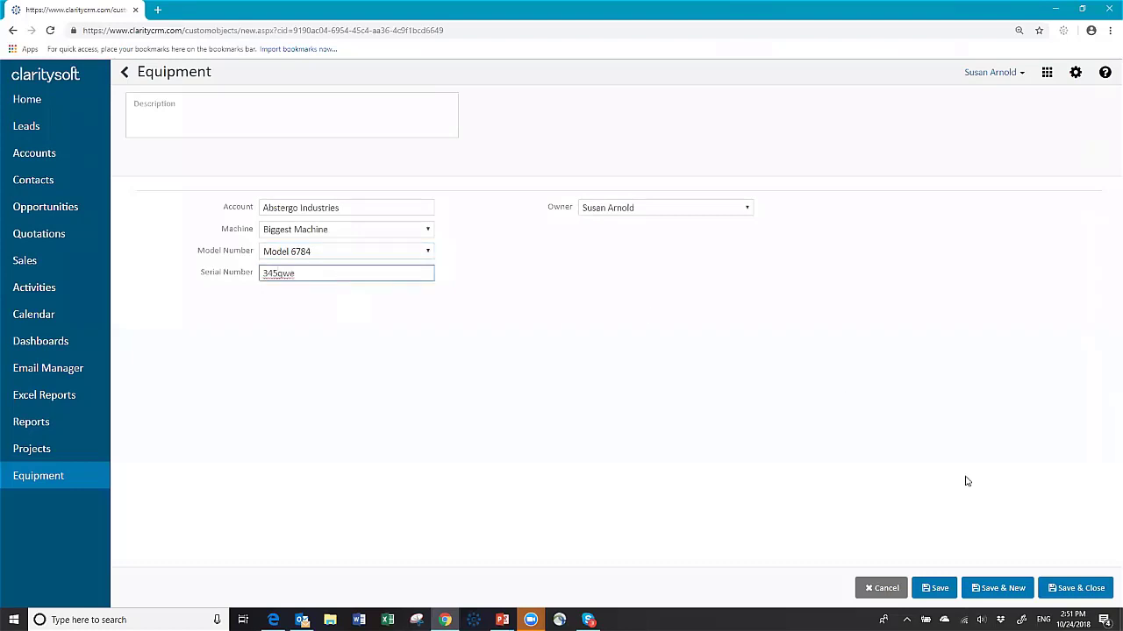
click(1069, 593)
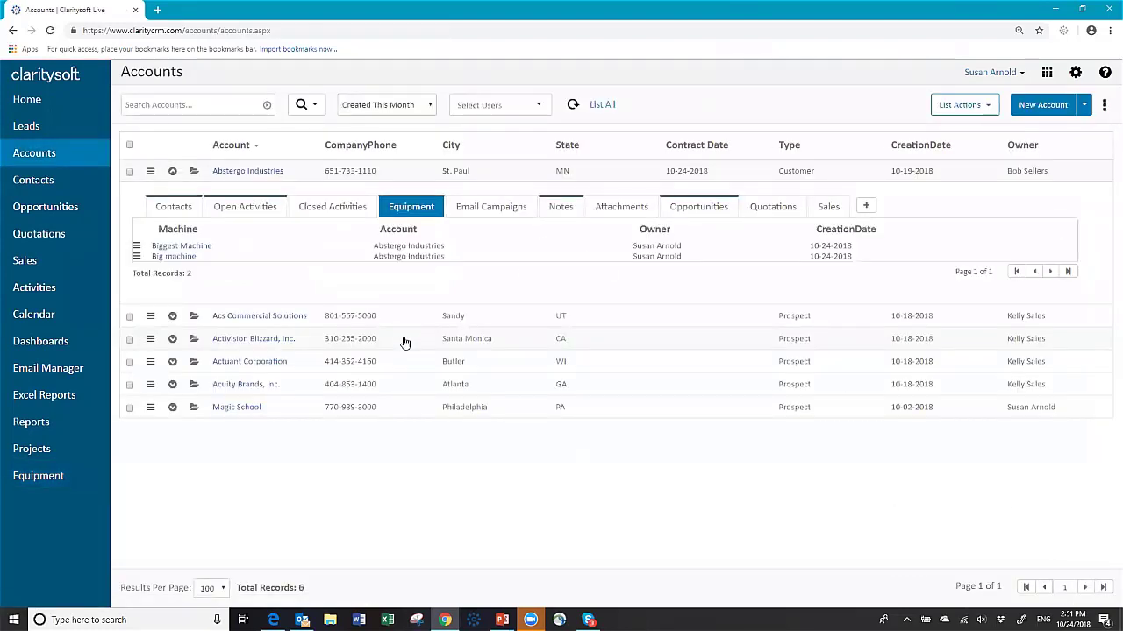
Step: Under Actuant Corporation's Equipment tab, add and save a Big machine, Model 2345, serial 3021gjfk
click(172, 171)
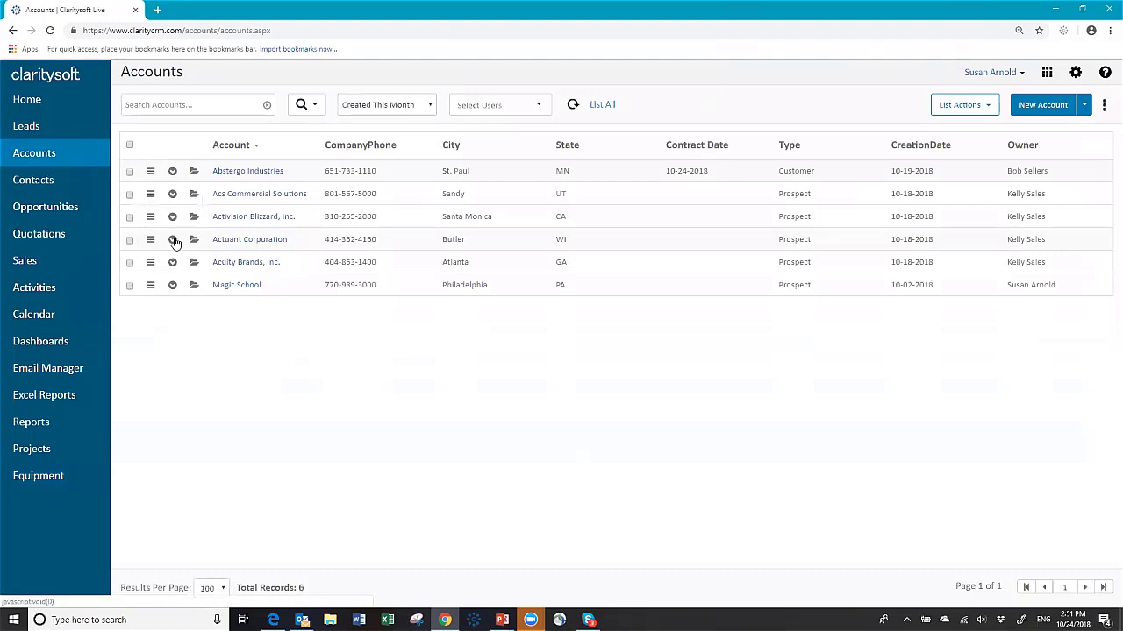
click(173, 239)
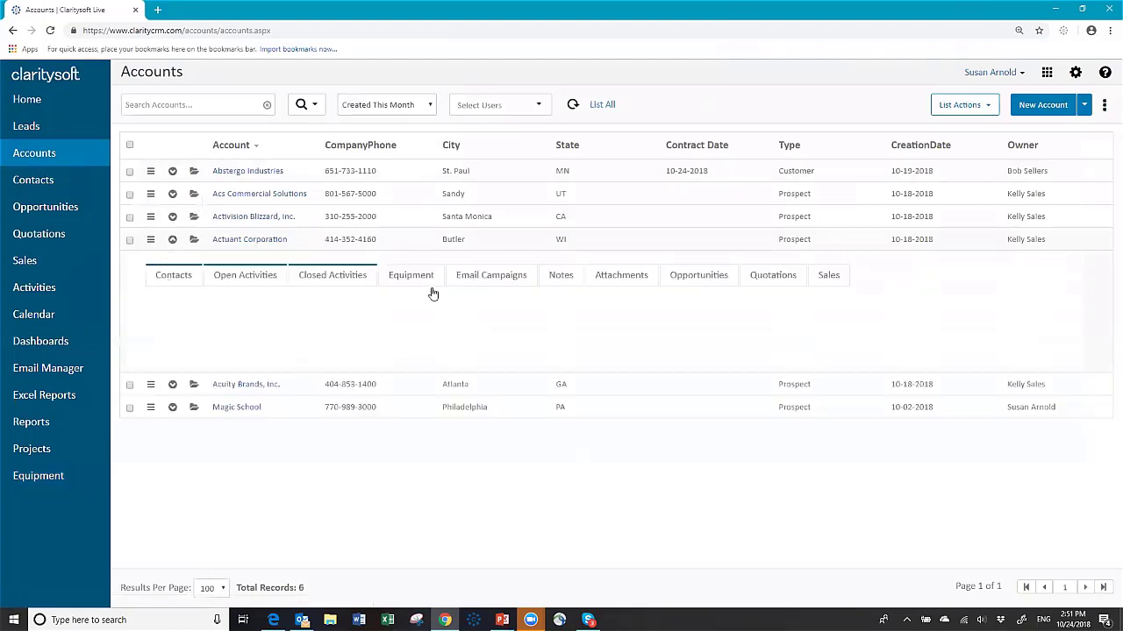
click(411, 277)
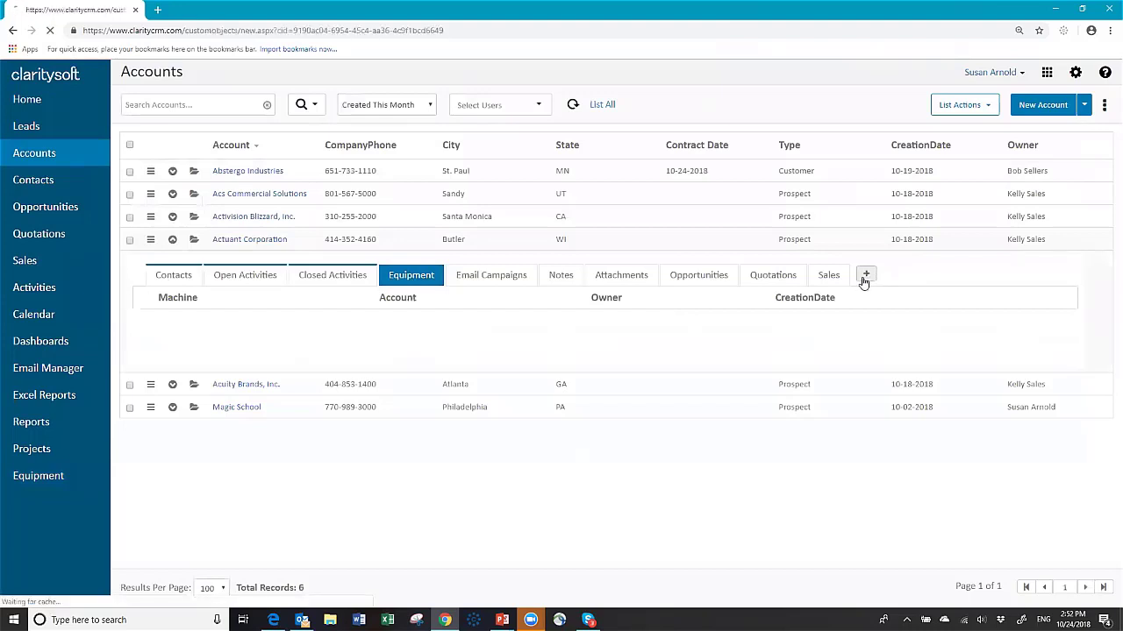
click(865, 277)
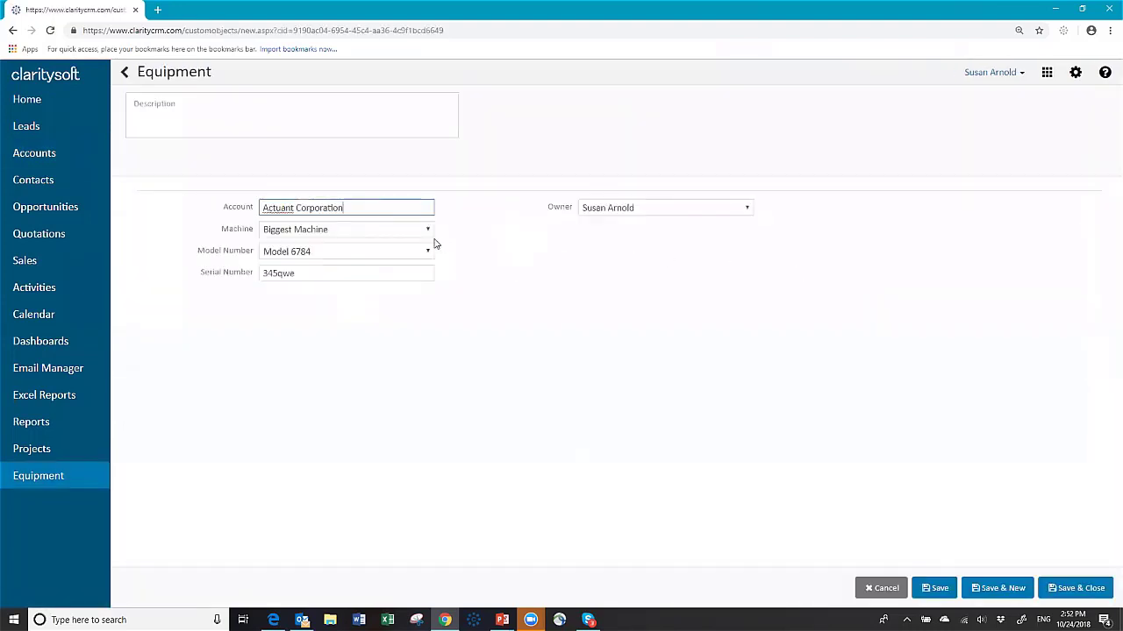
click(426, 229)
click(327, 266)
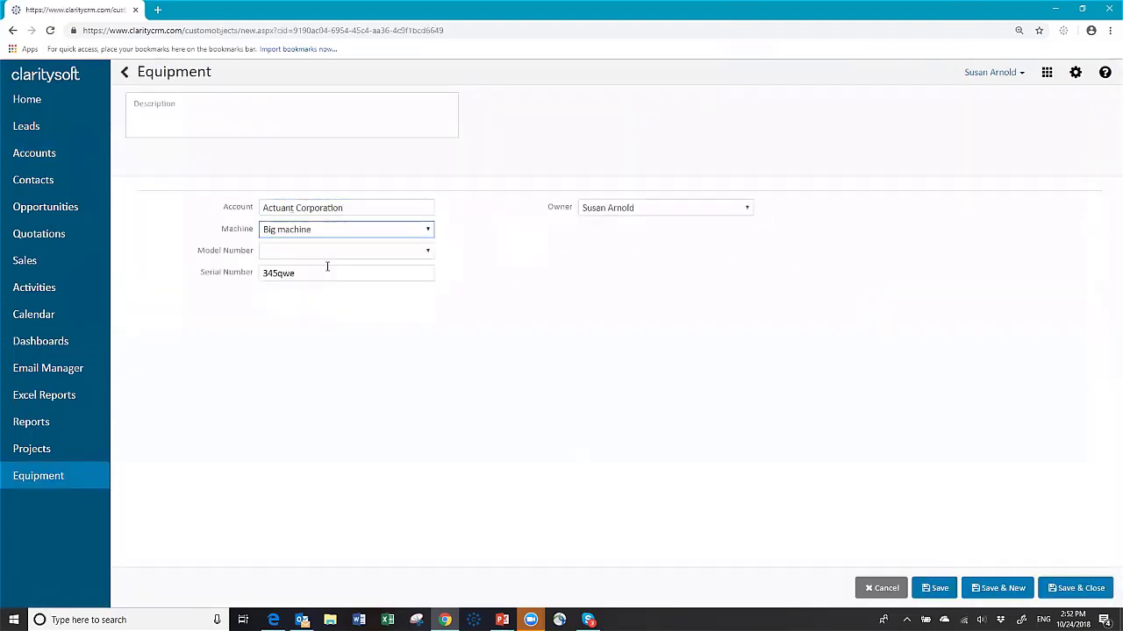
click(332, 255)
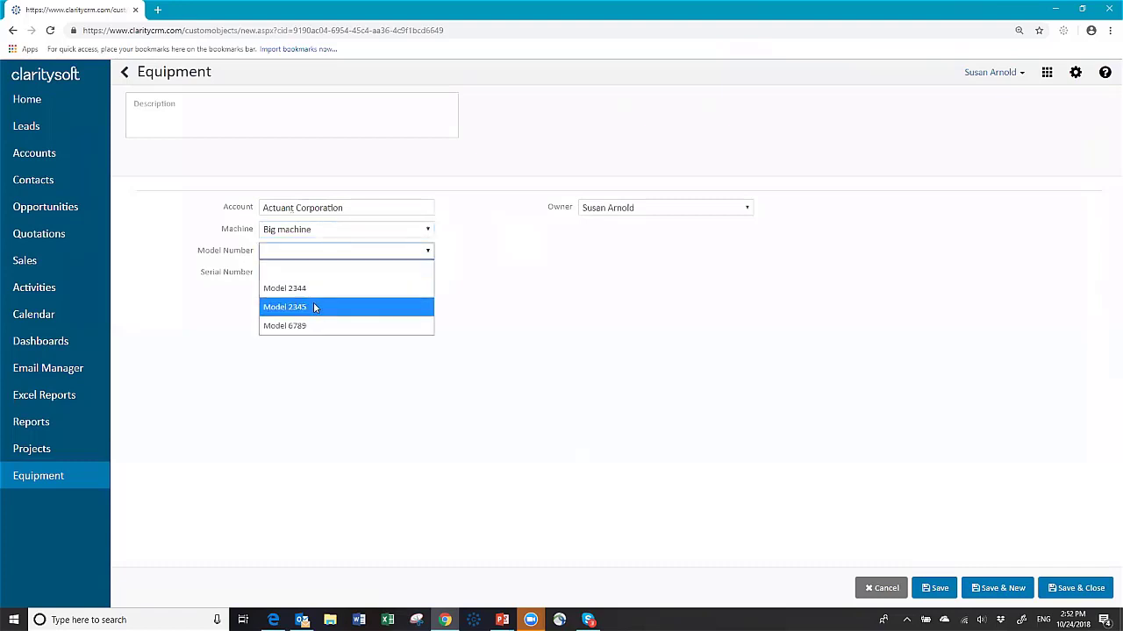
click(321, 303)
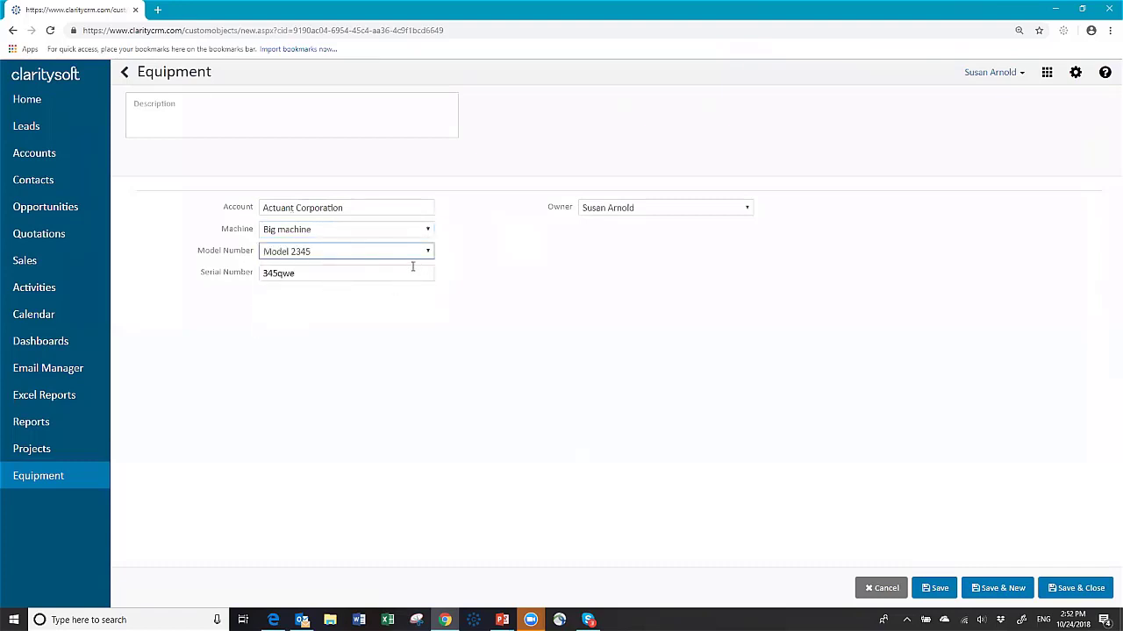
double_click(412, 267)
text(3021gjfk)
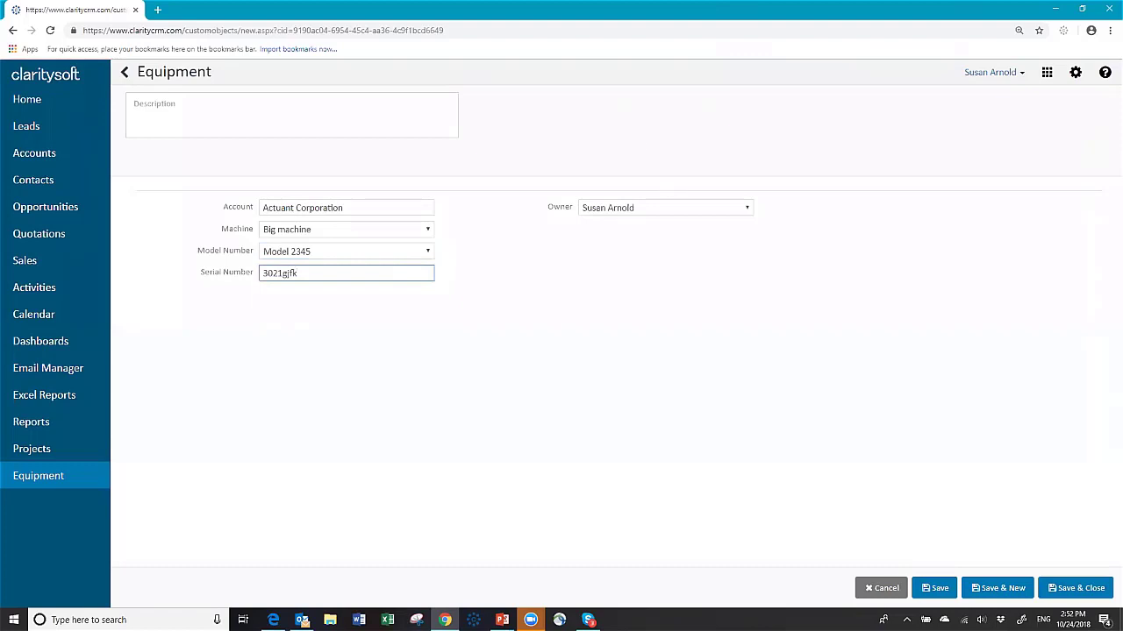
click(1071, 589)
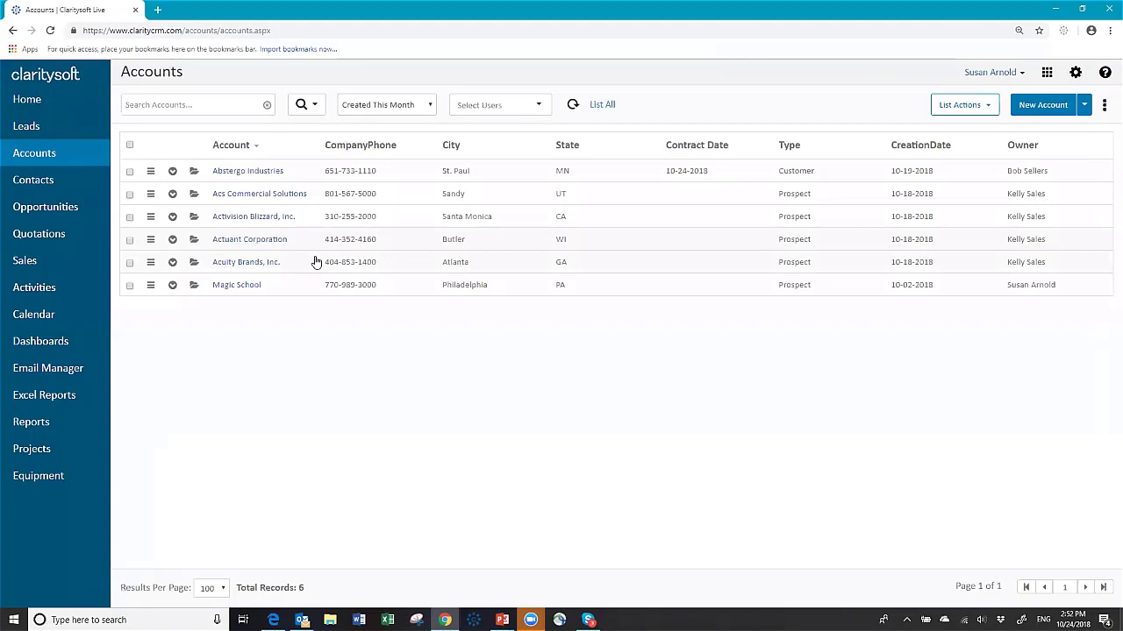
Step: Switch to the Equipment list of all three machines and open its view options menu
click(35, 479)
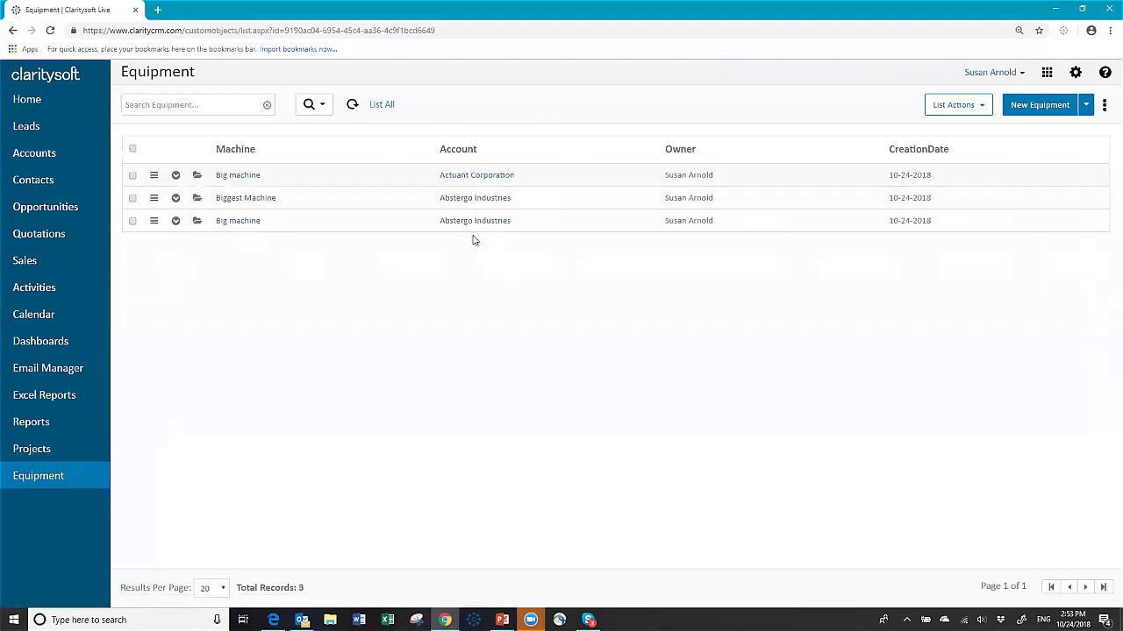
click(1105, 106)
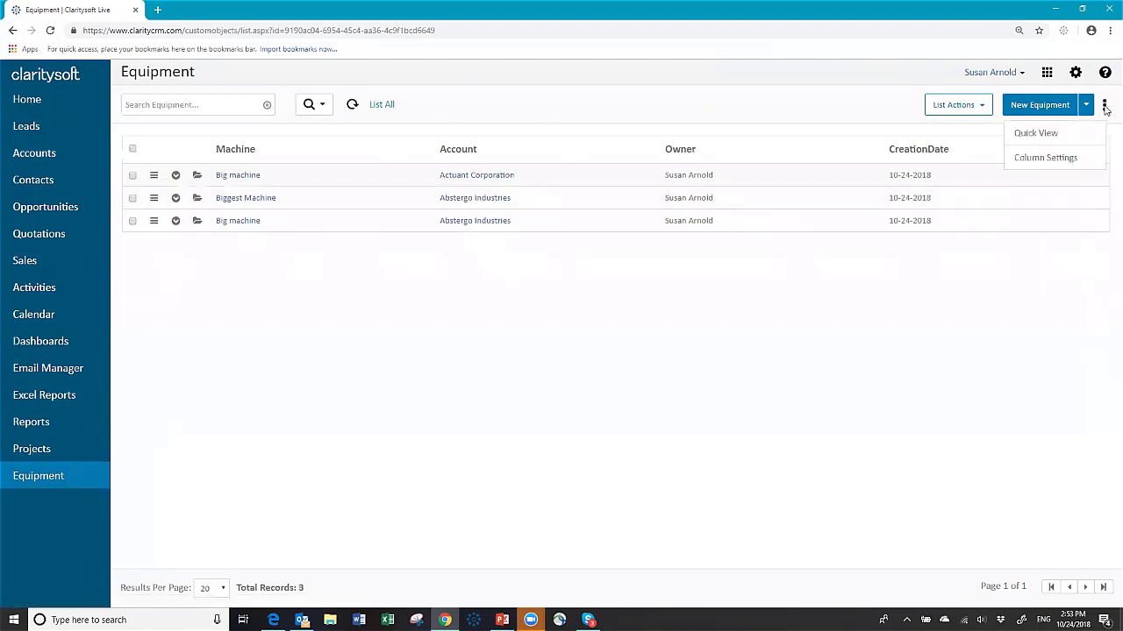
Step: Add Model Number, Serial Number and LastEditDate as visible columns with 100 results per page
click(1045, 158)
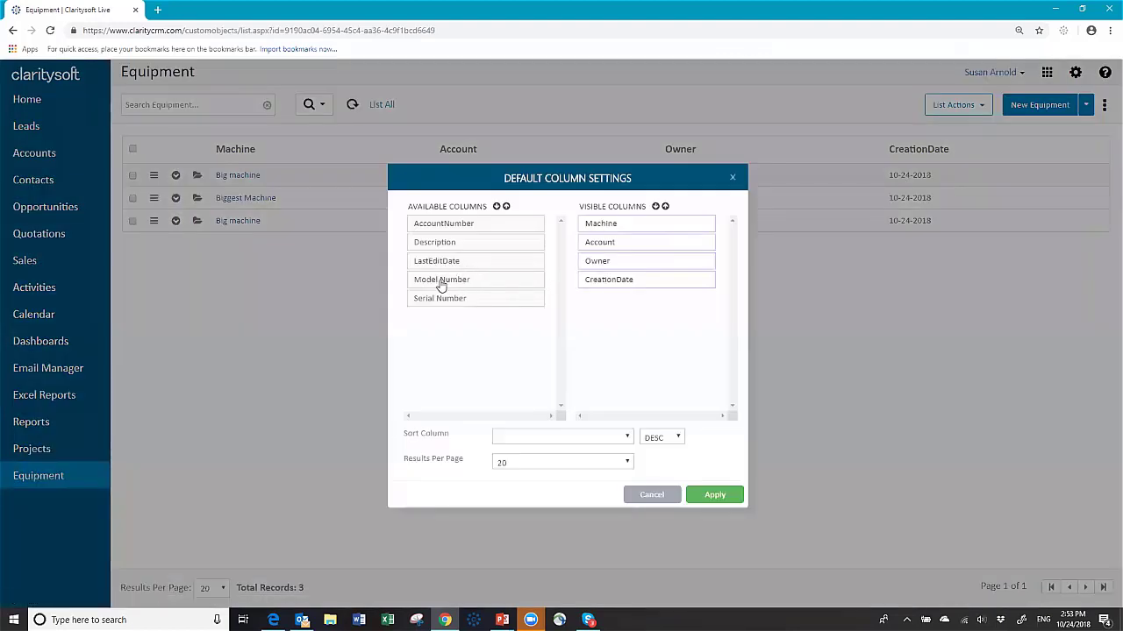
drag(439, 284, 606, 223)
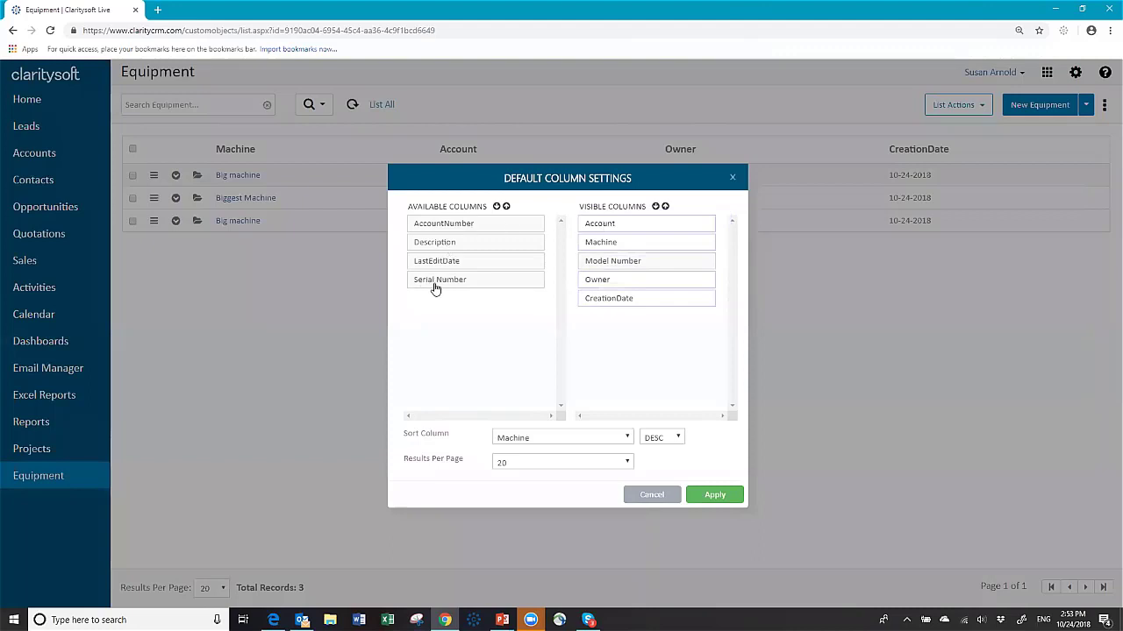
drag(433, 289, 605, 289)
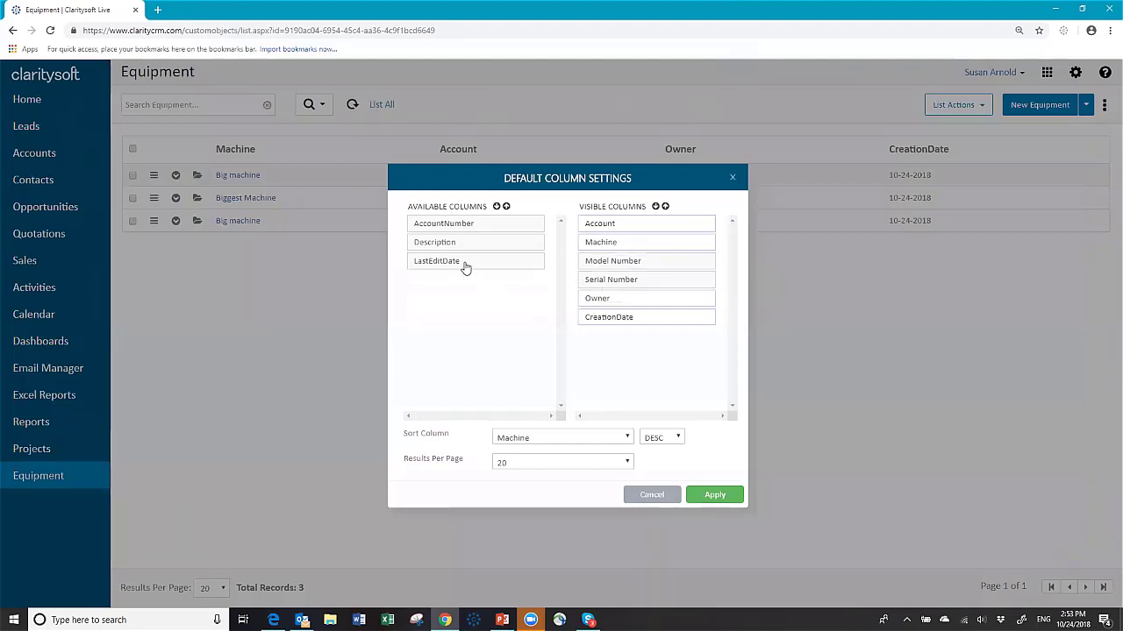
drag(476, 269, 641, 342)
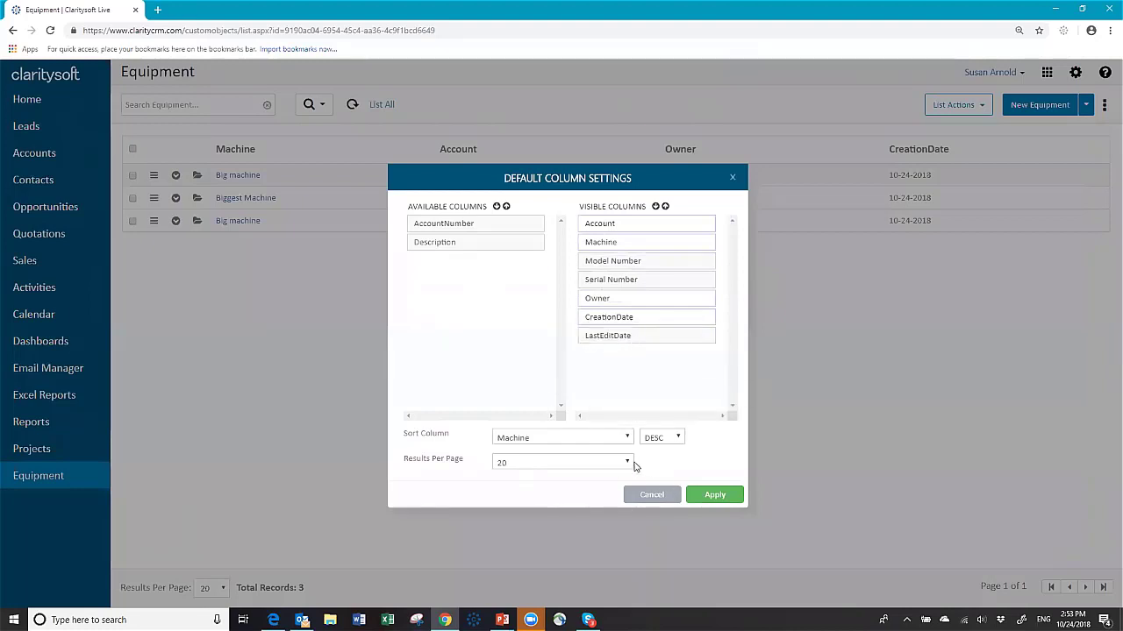
click(571, 463)
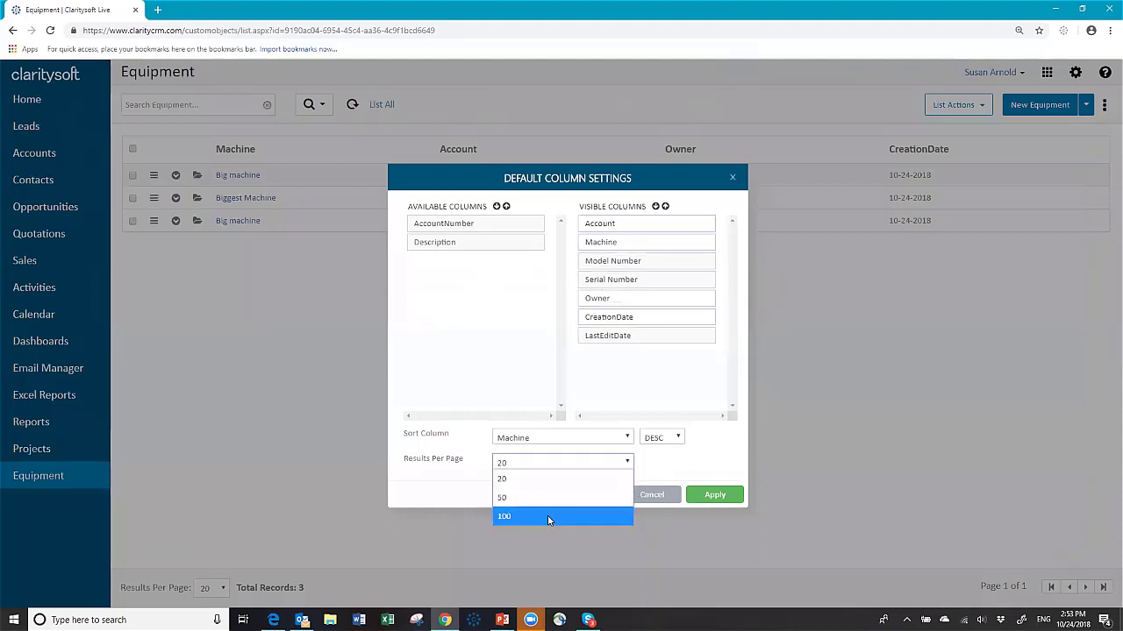
click(523, 517)
click(712, 499)
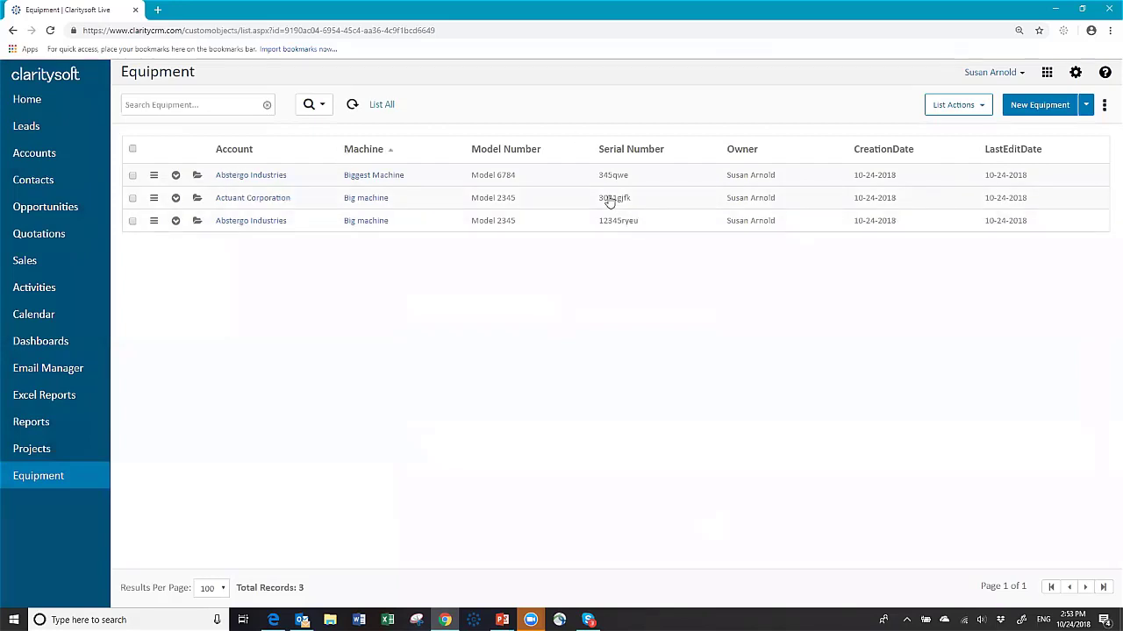
Step: Check Abstergo Industries' equipment on the Accounts list, collapse it, and return to the Equipment module
click(32, 158)
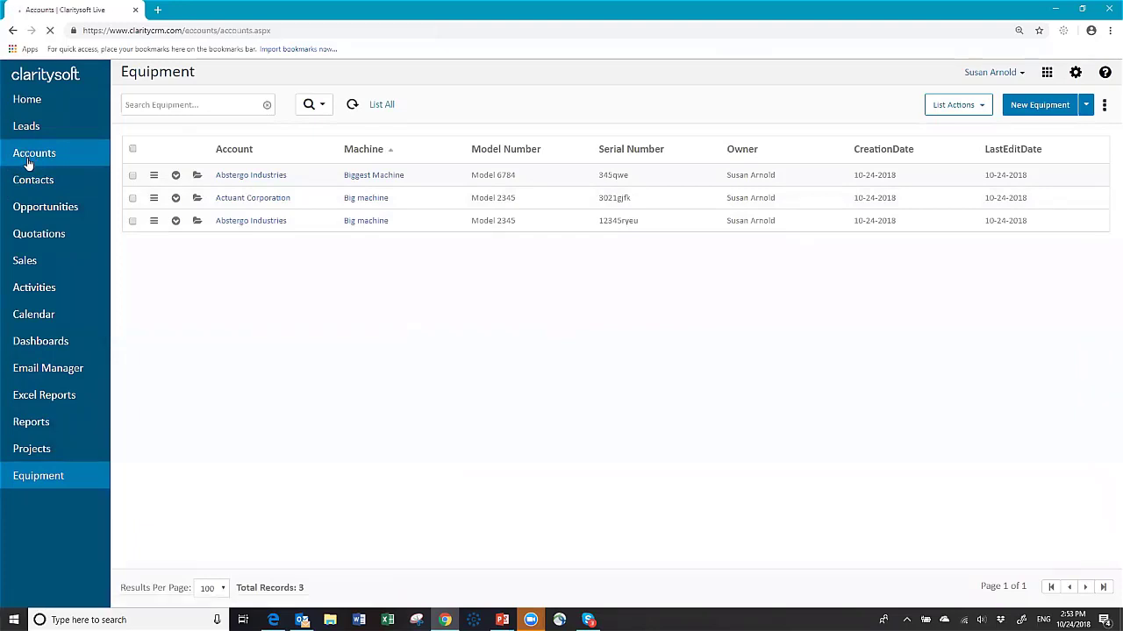
click(172, 171)
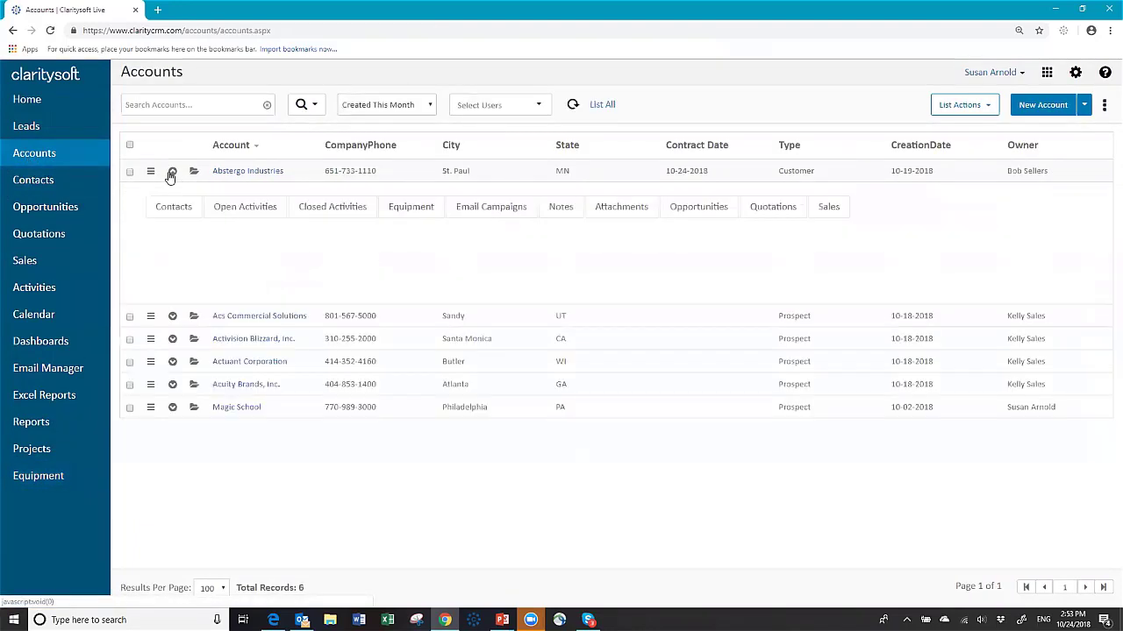
click(414, 208)
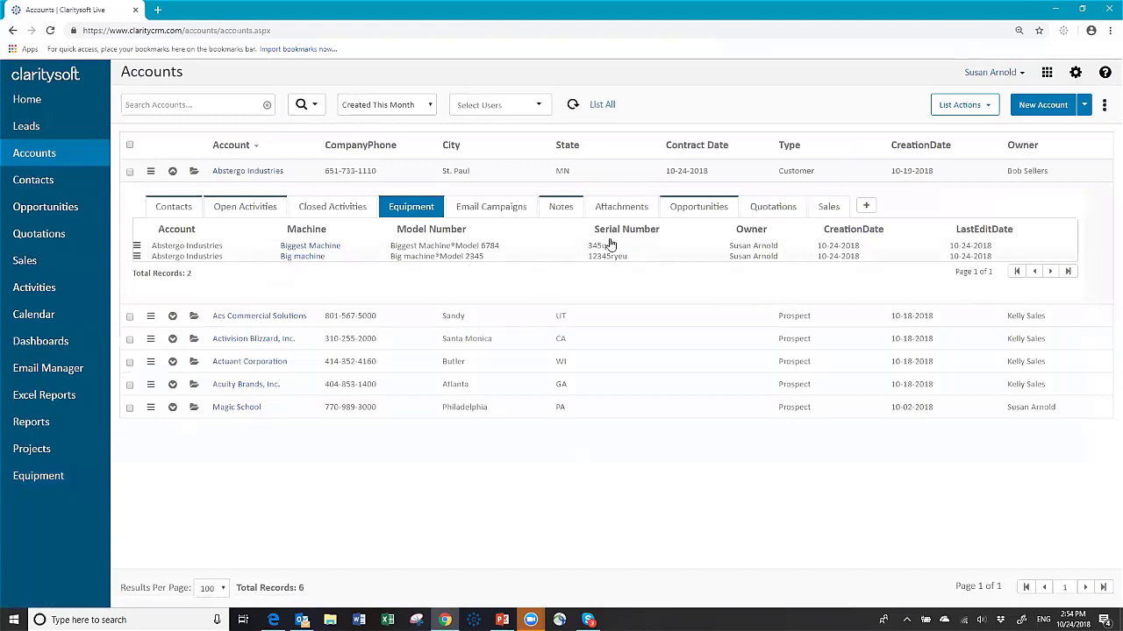
click(173, 172)
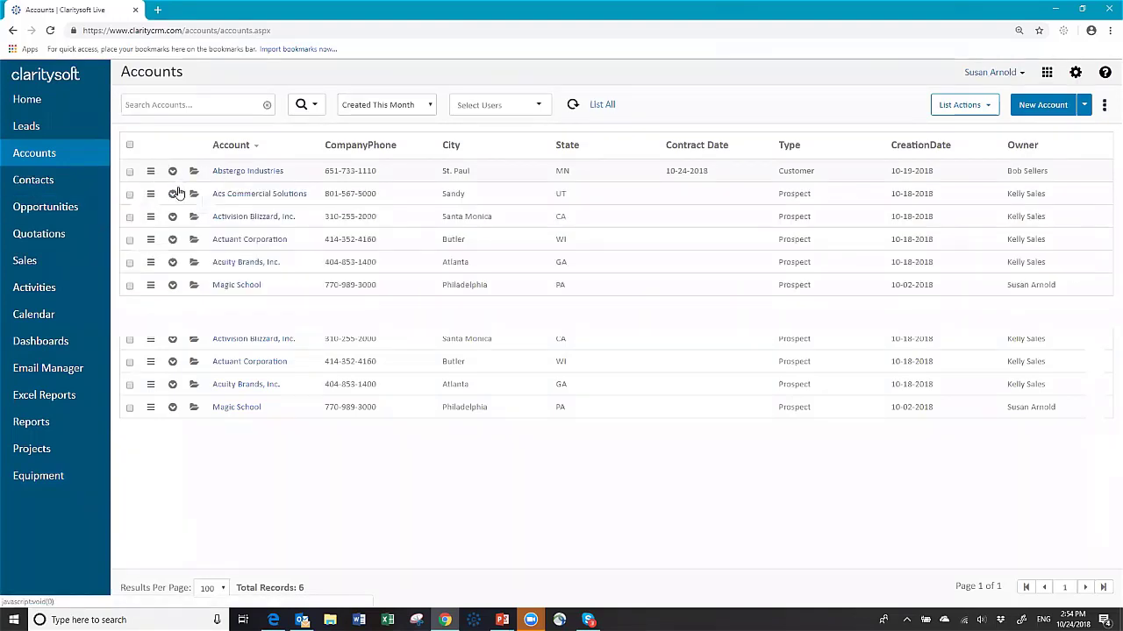
click(42, 474)
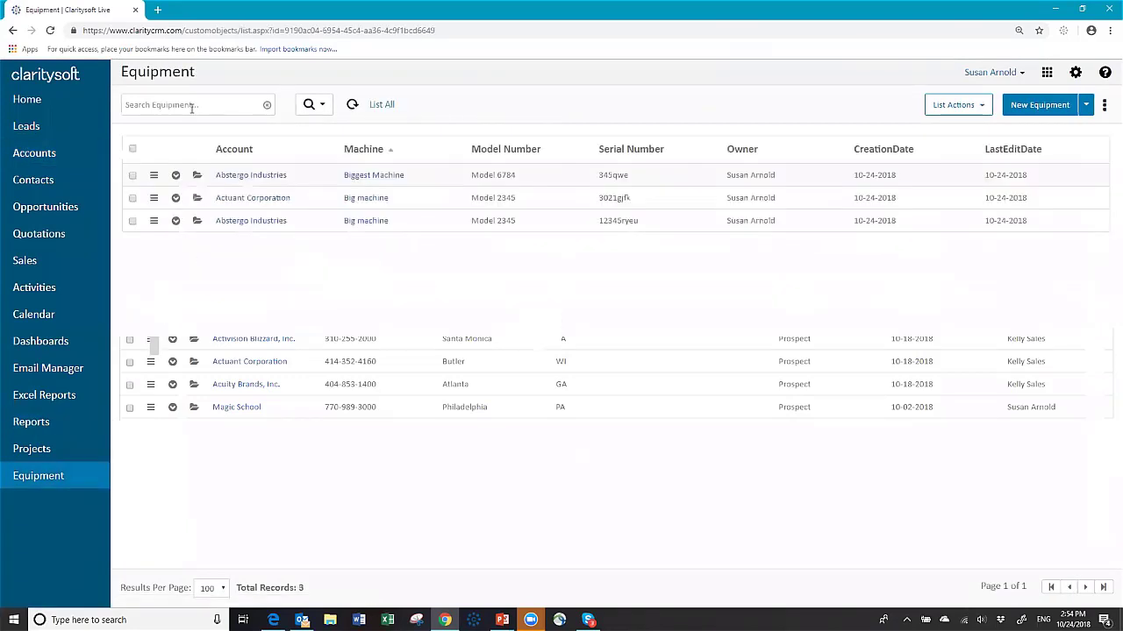
click(201, 109)
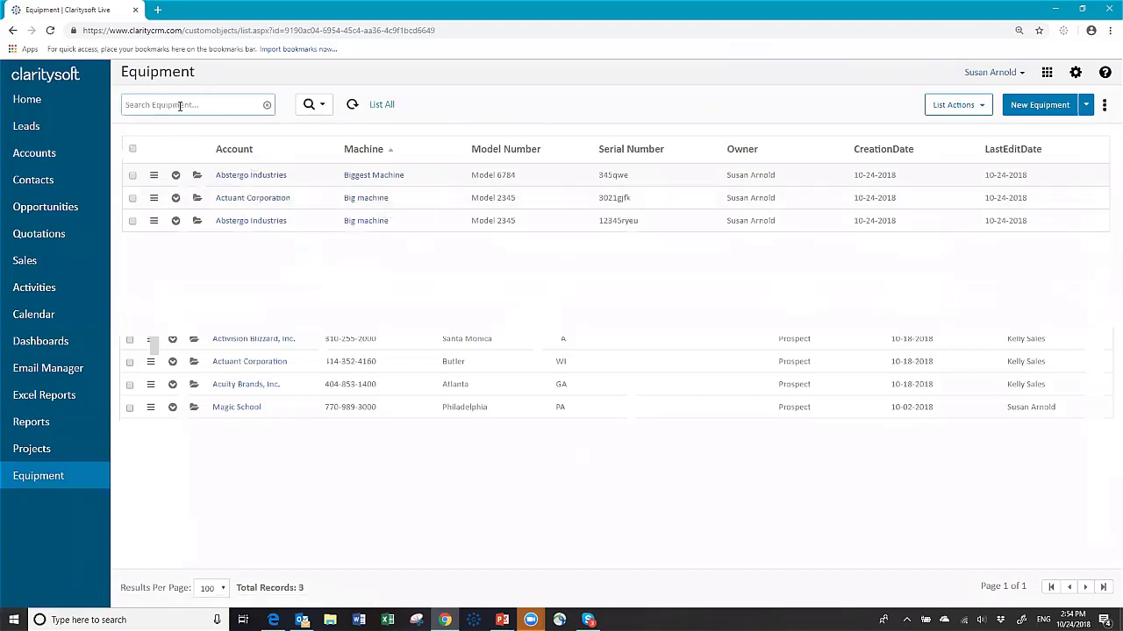
text(big ma)
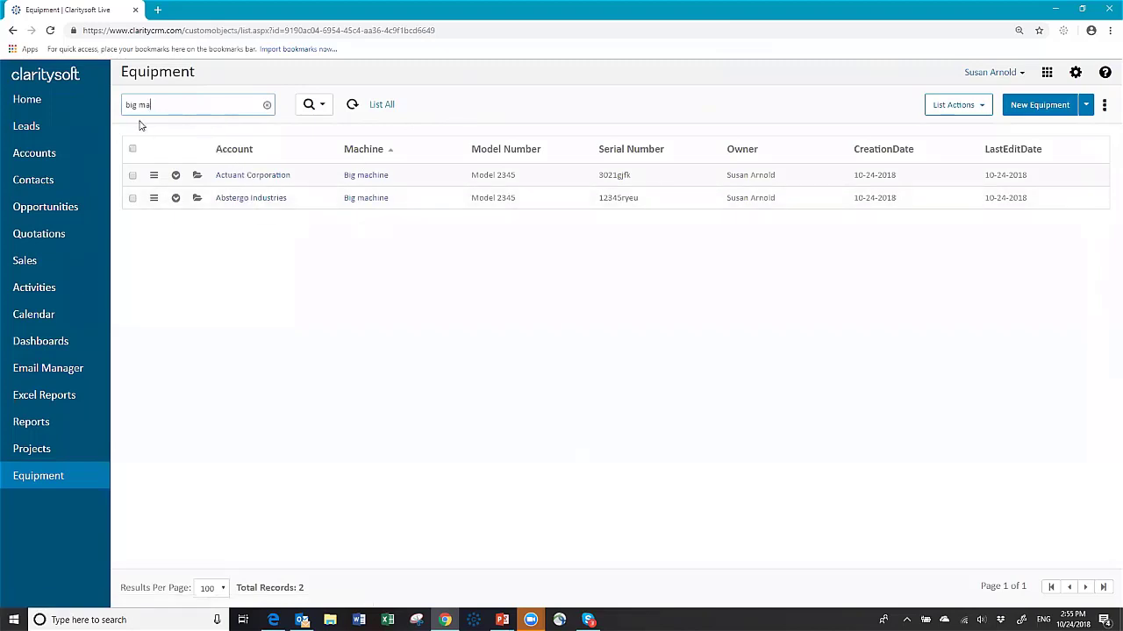
click(323, 114)
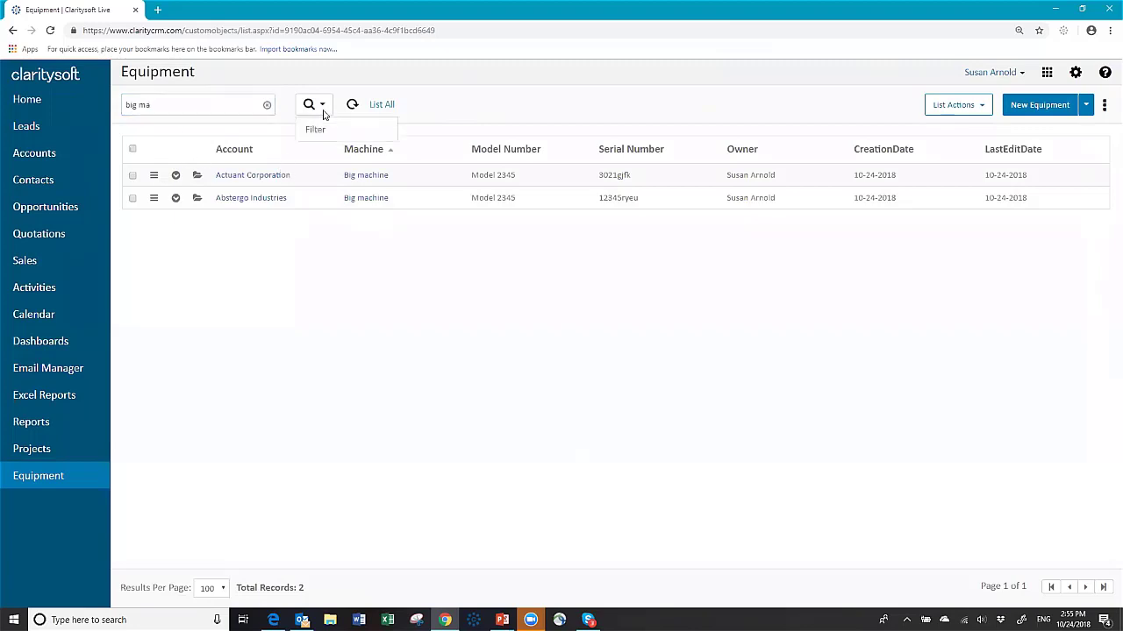
click(321, 106)
click(181, 105)
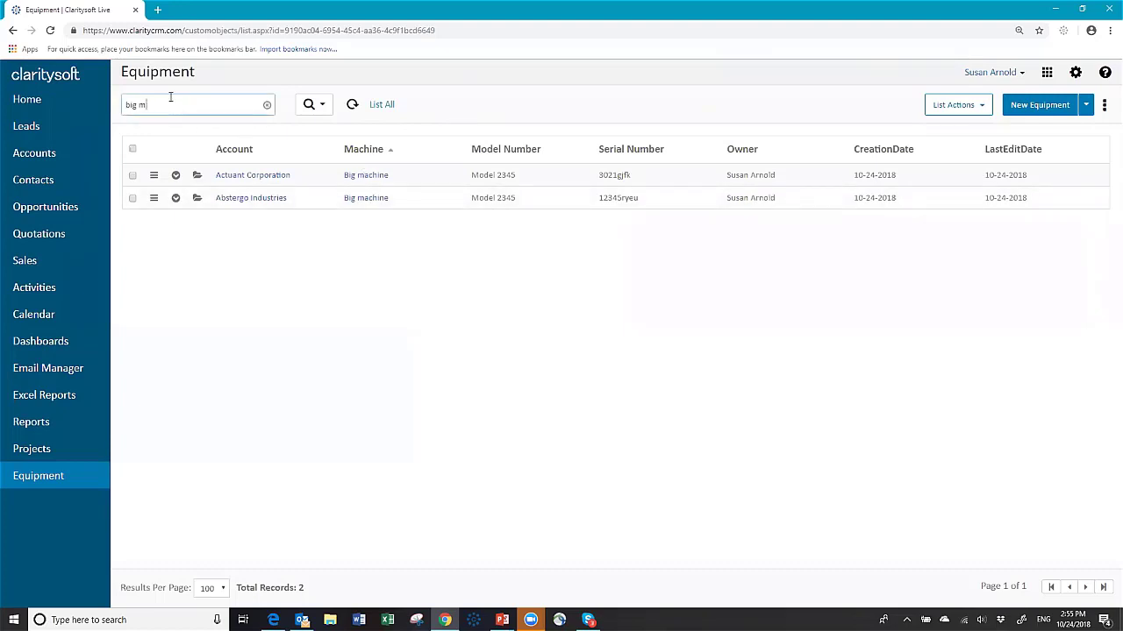
click(268, 107)
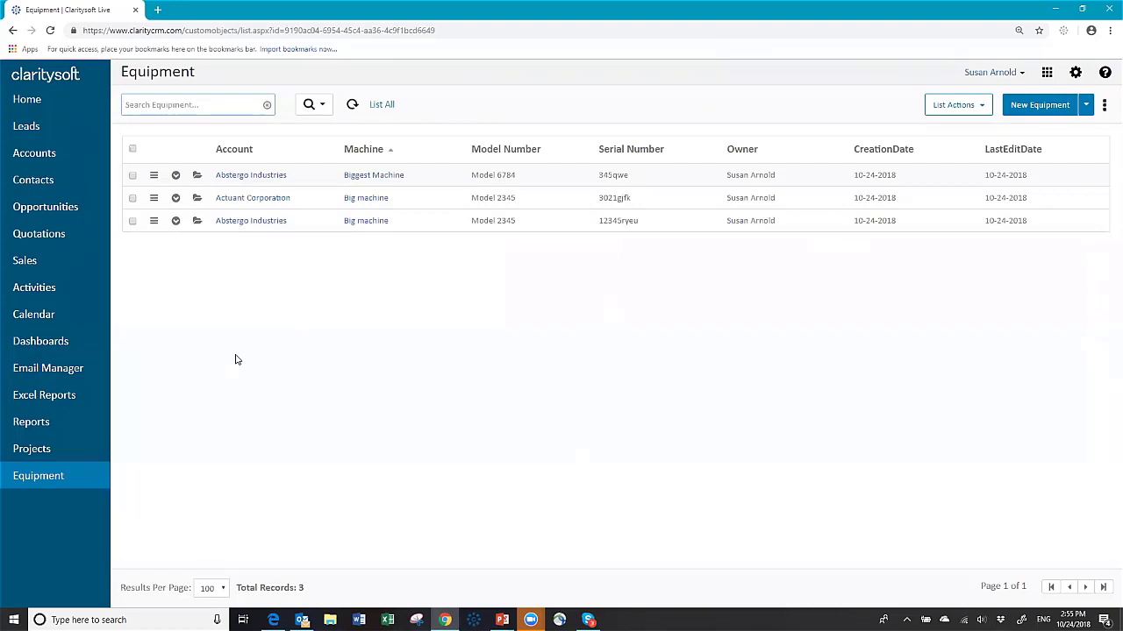
Step: Filter the Audit Log to Today and view details of the 02:34 account edit
click(1075, 75)
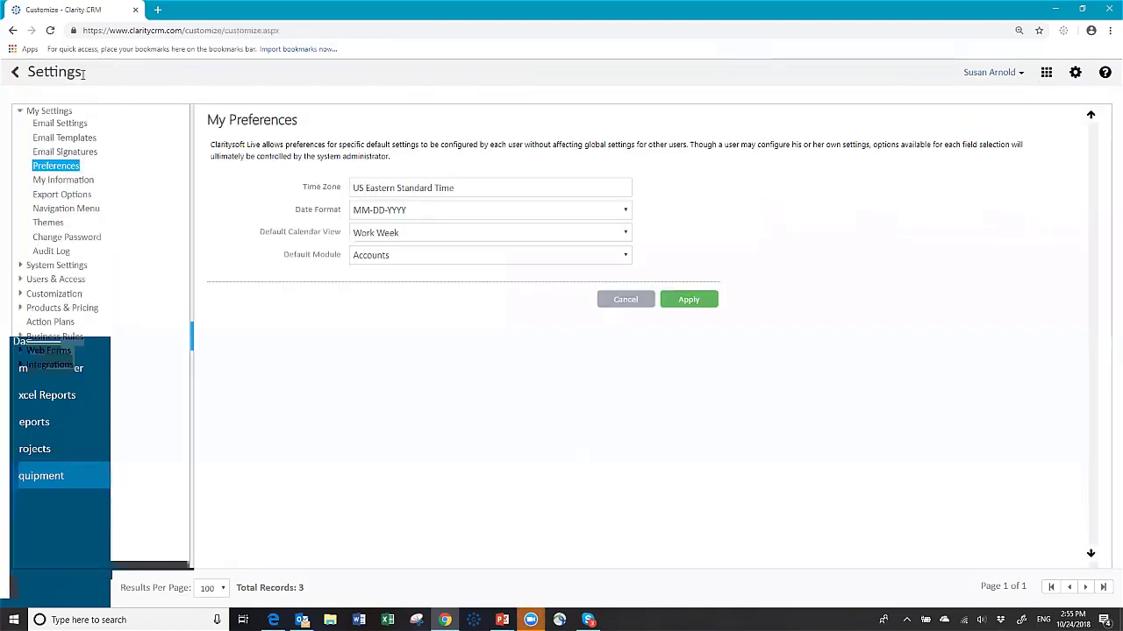
click(52, 252)
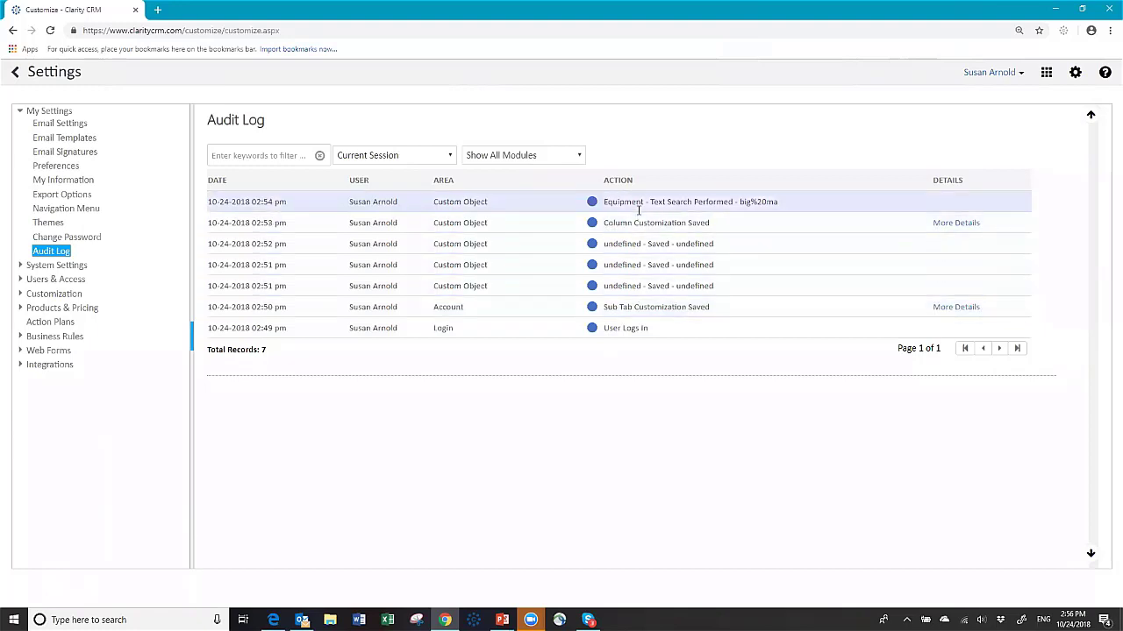
click(451, 157)
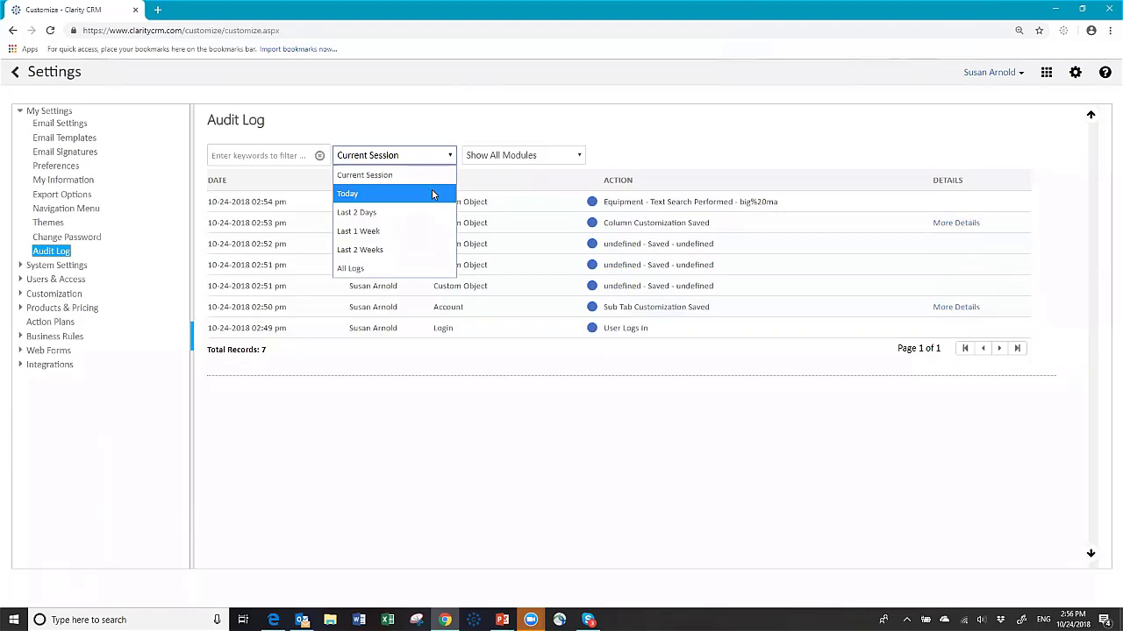
click(431, 192)
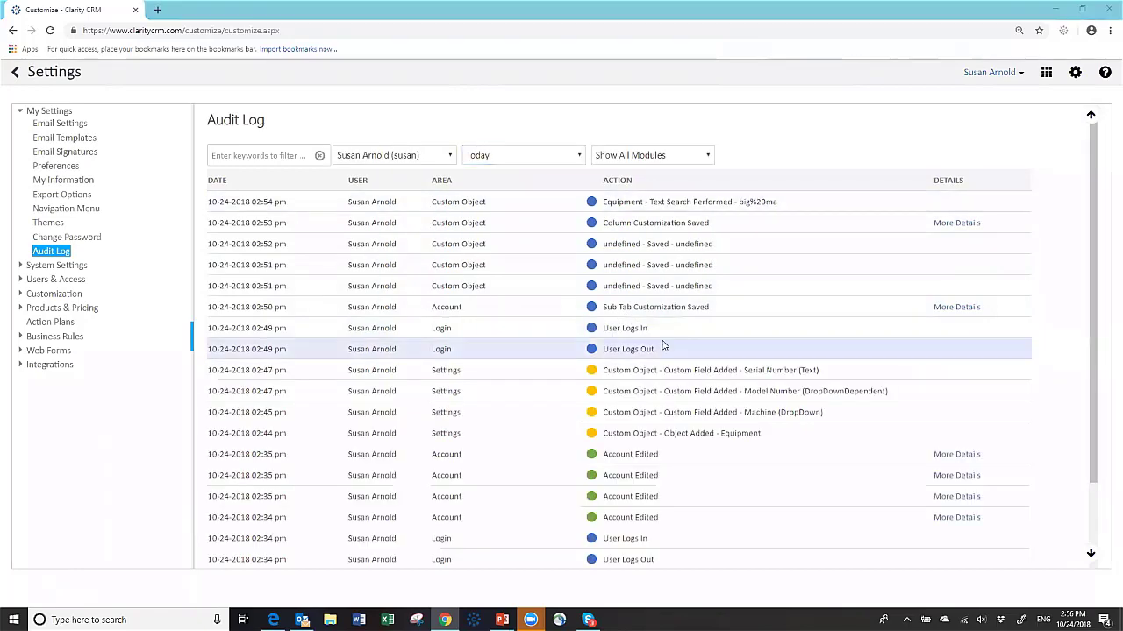
scroll(663, 347, down, 2)
scroll(664, 347, down, 1)
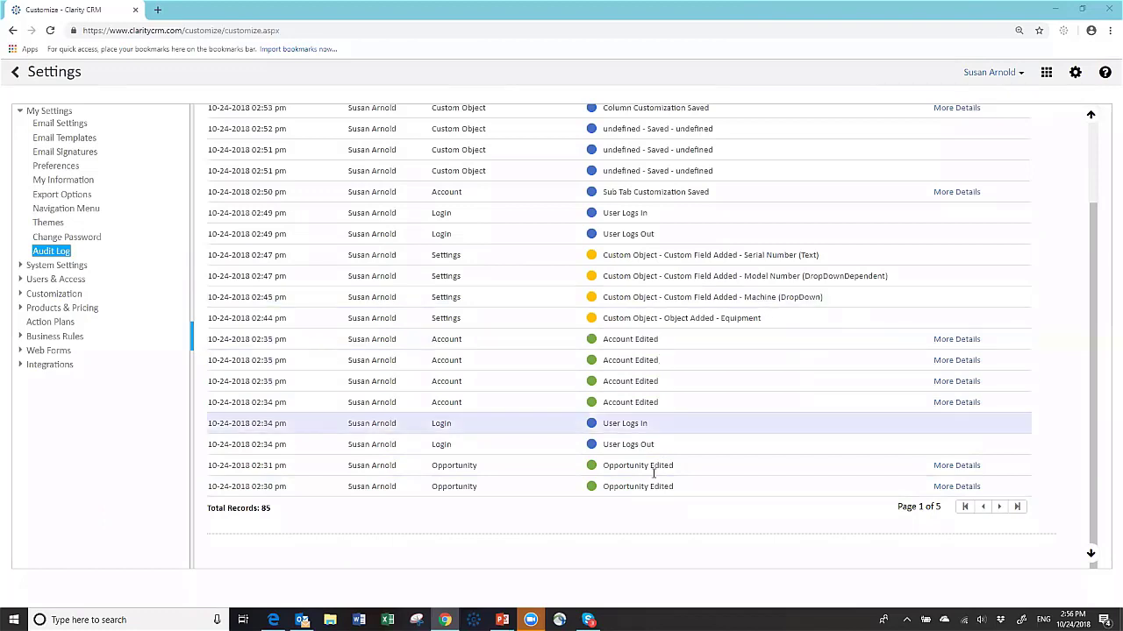
click(958, 403)
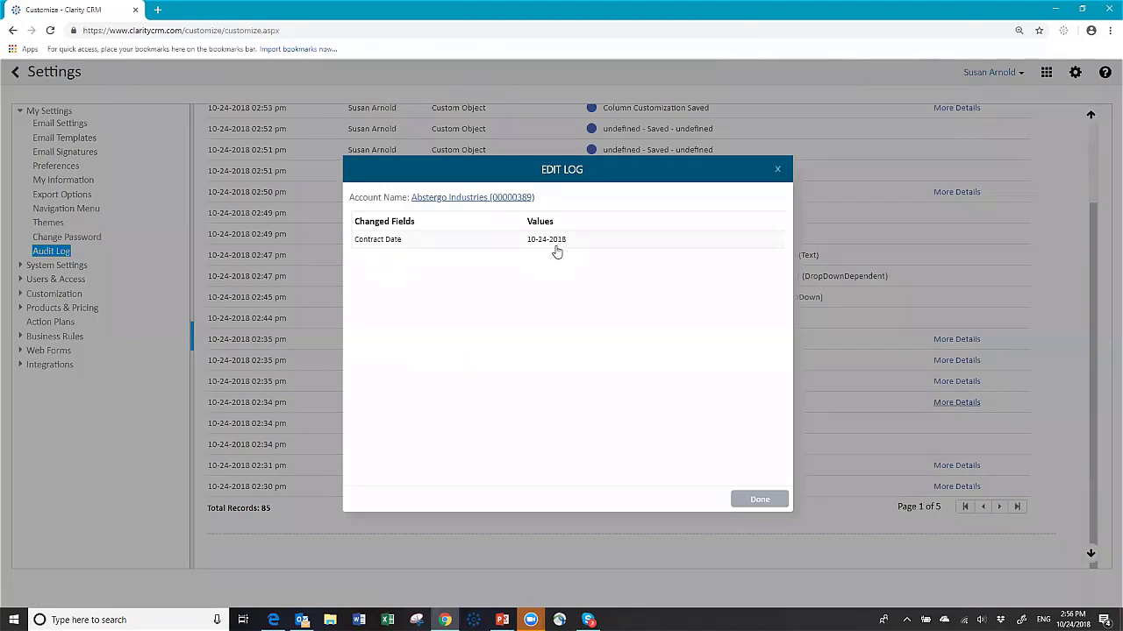
click(750, 499)
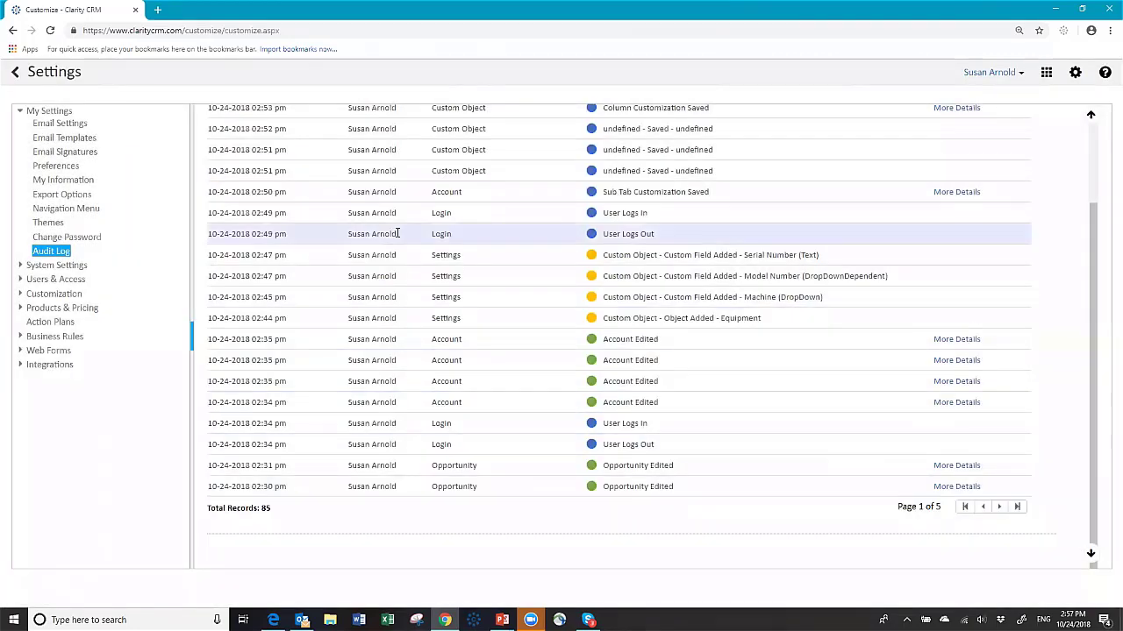
Step: Widen the audit log range to Last 2 Days, then return to the Accounts list
scroll(529, 166, up, 2)
click(524, 155)
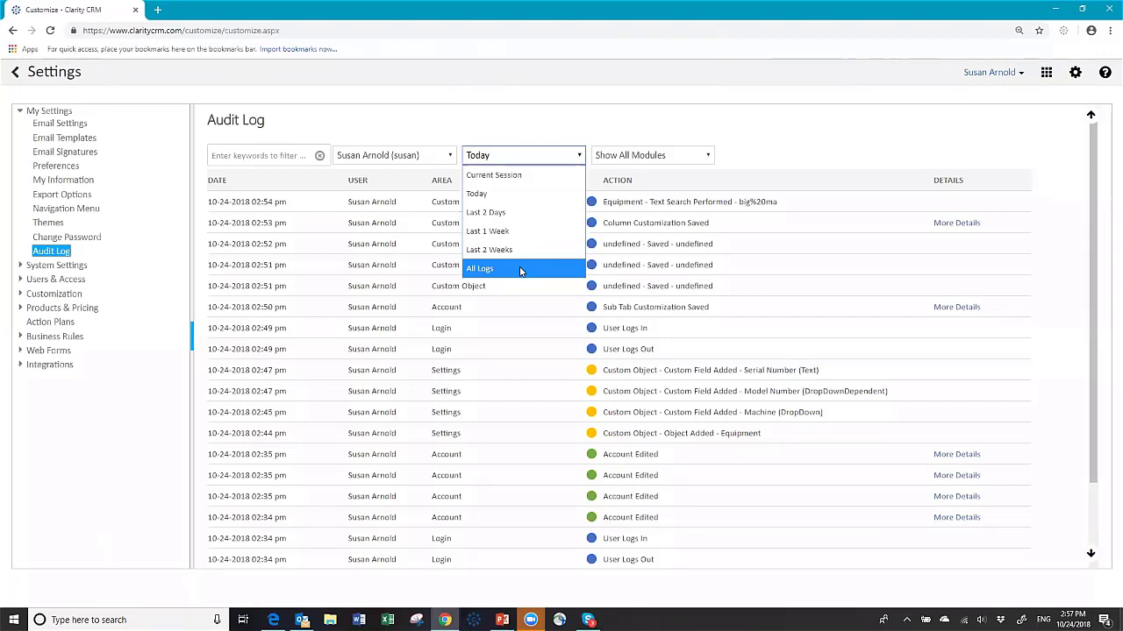
click(506, 213)
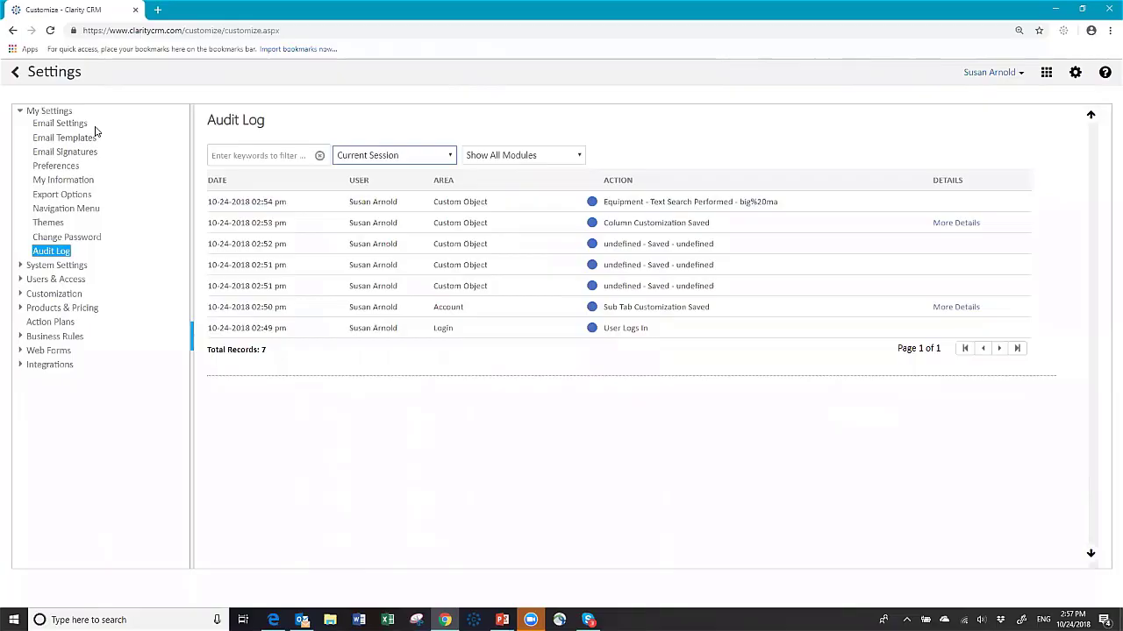
click(16, 73)
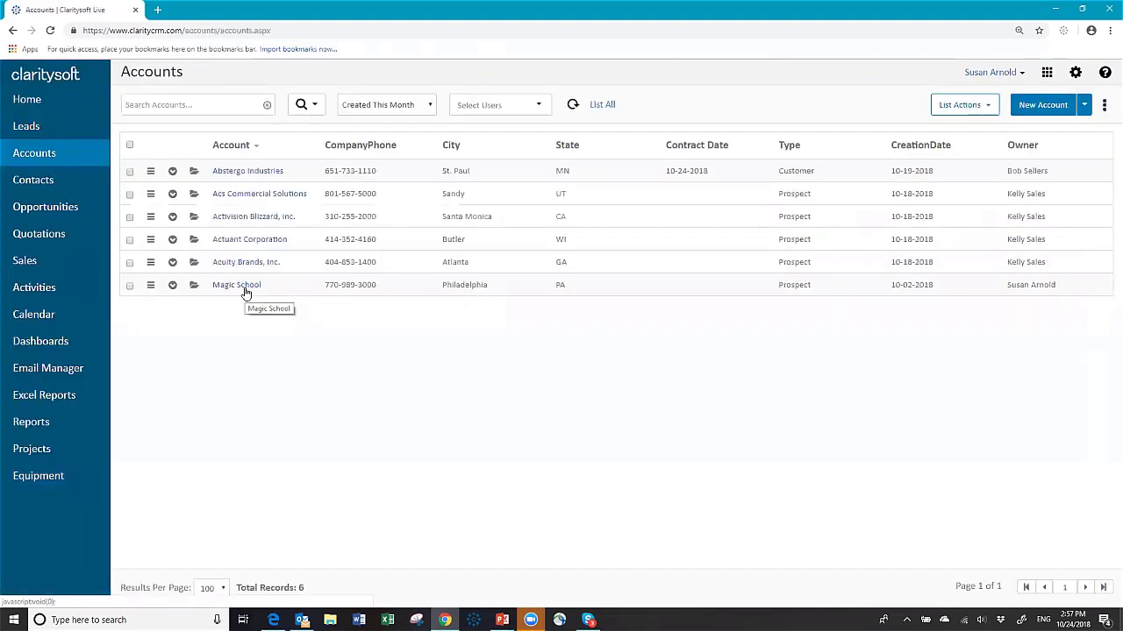
Step: Delete the Magic School account from its row menu and confirm with Yes
click(151, 286)
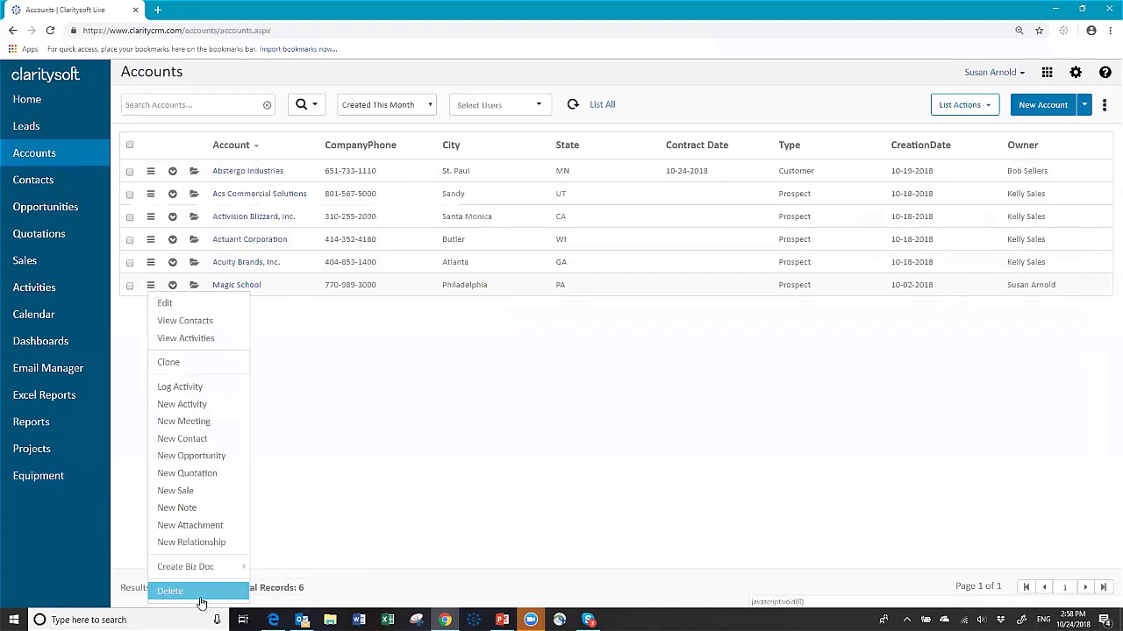
click(170, 592)
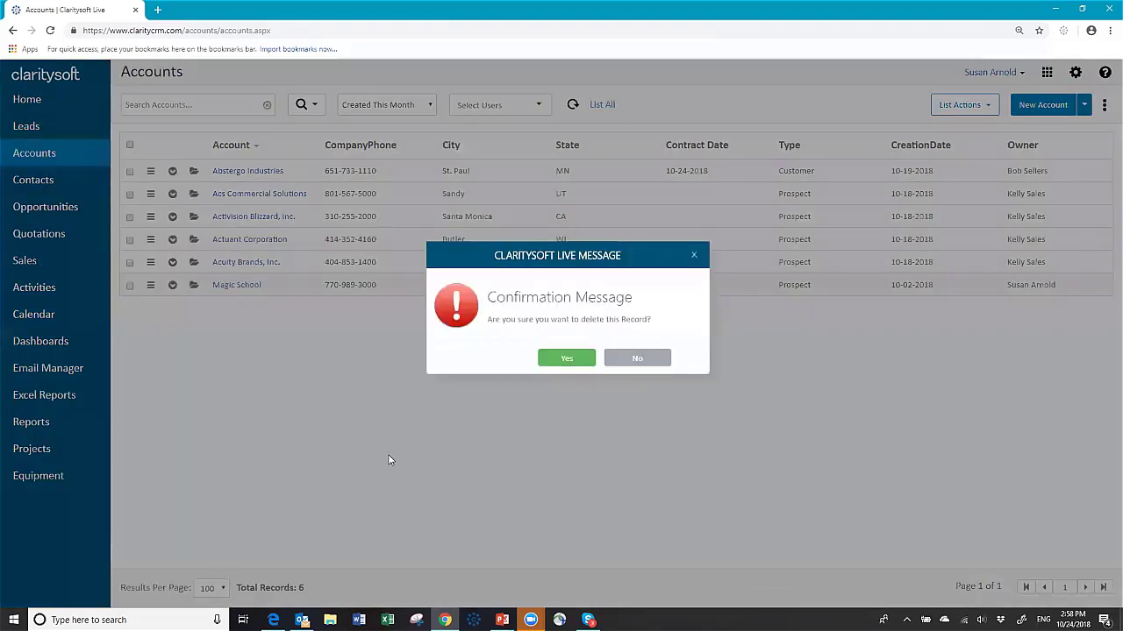
click(566, 361)
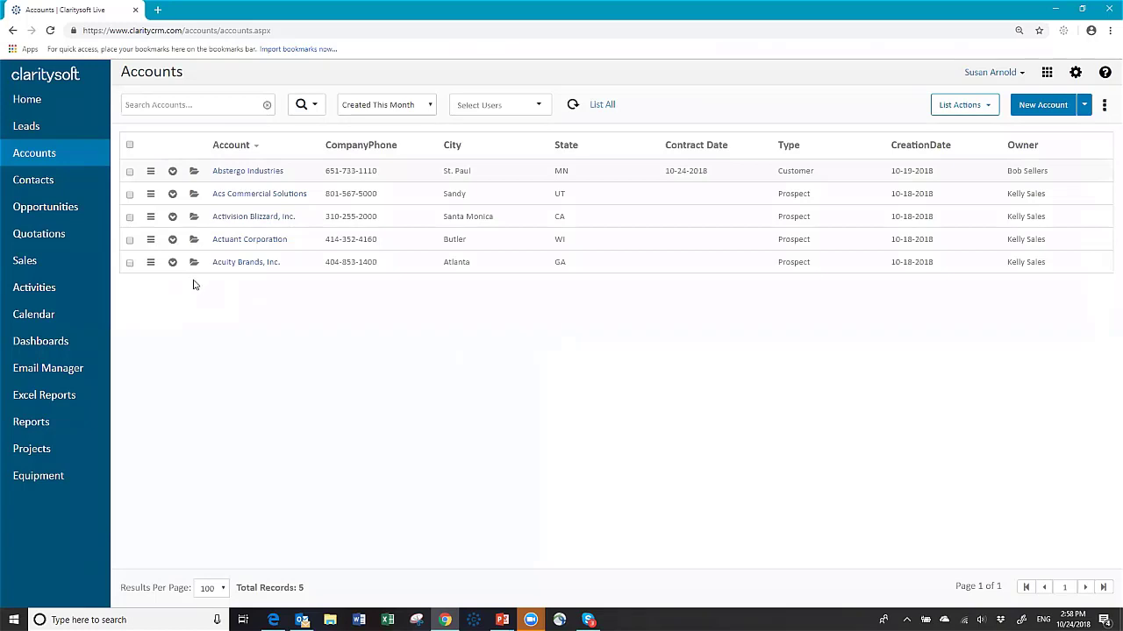
Step: Restore Magic School from the Record Deleted entry's details in the Audit Log
click(1075, 74)
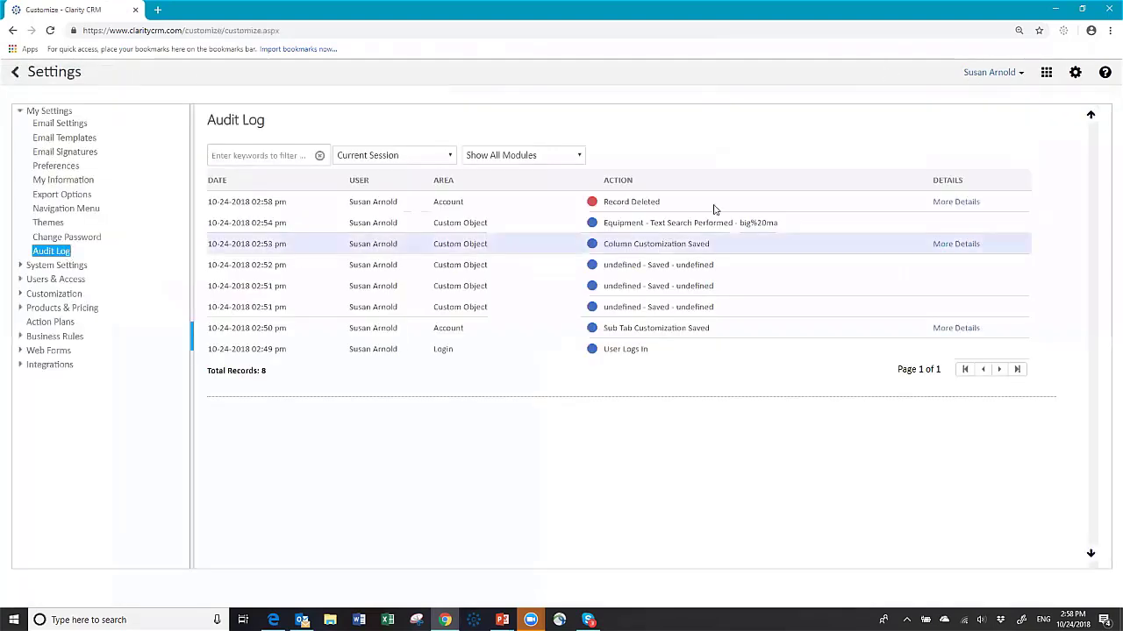
click(942, 203)
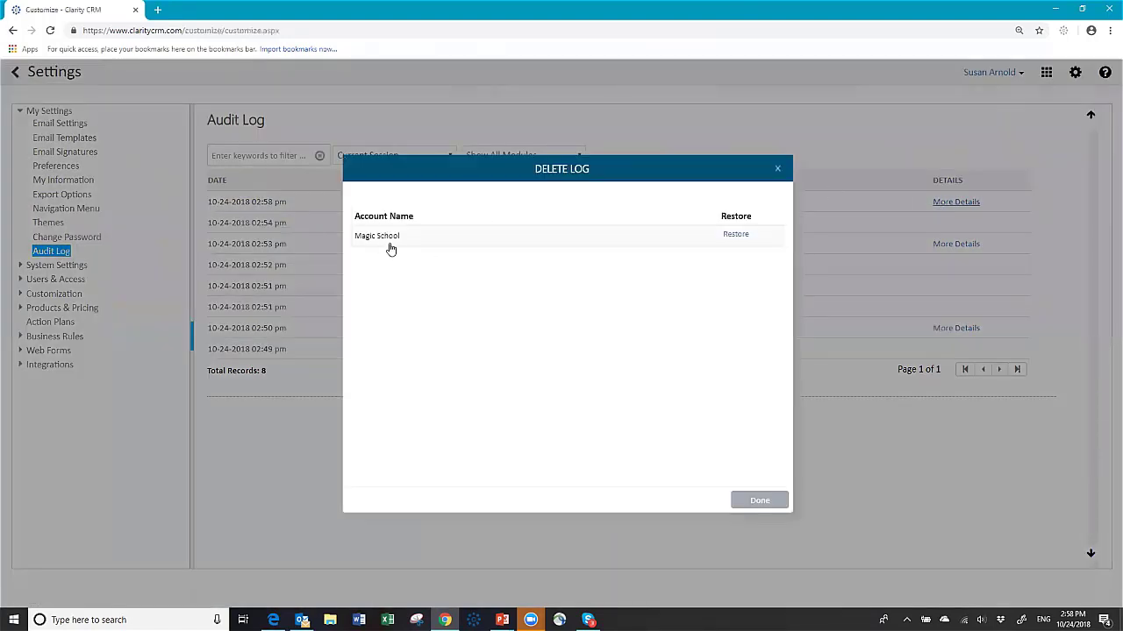
click(736, 235)
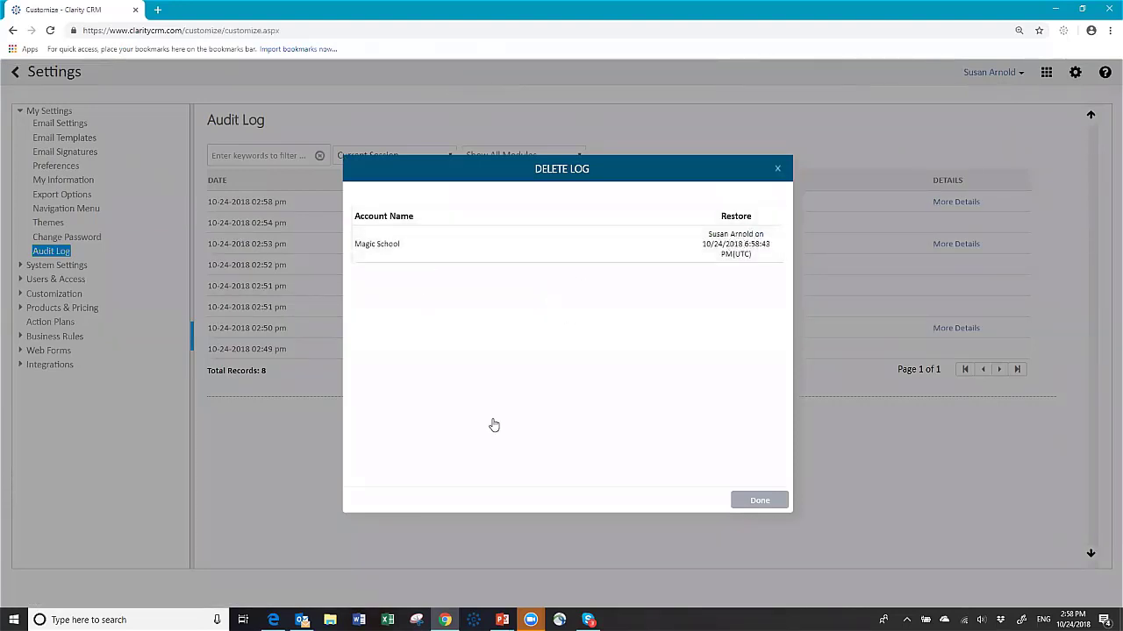
click(760, 501)
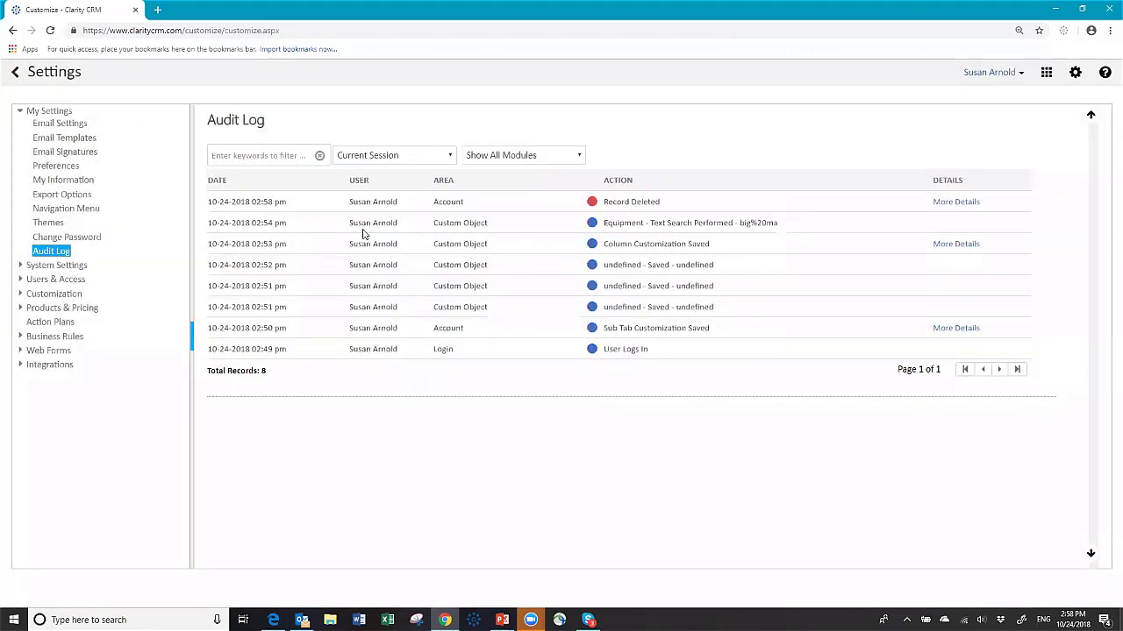
Step: Back on Accounts, expand and collapse the restored Magic School row to check its related records
click(15, 74)
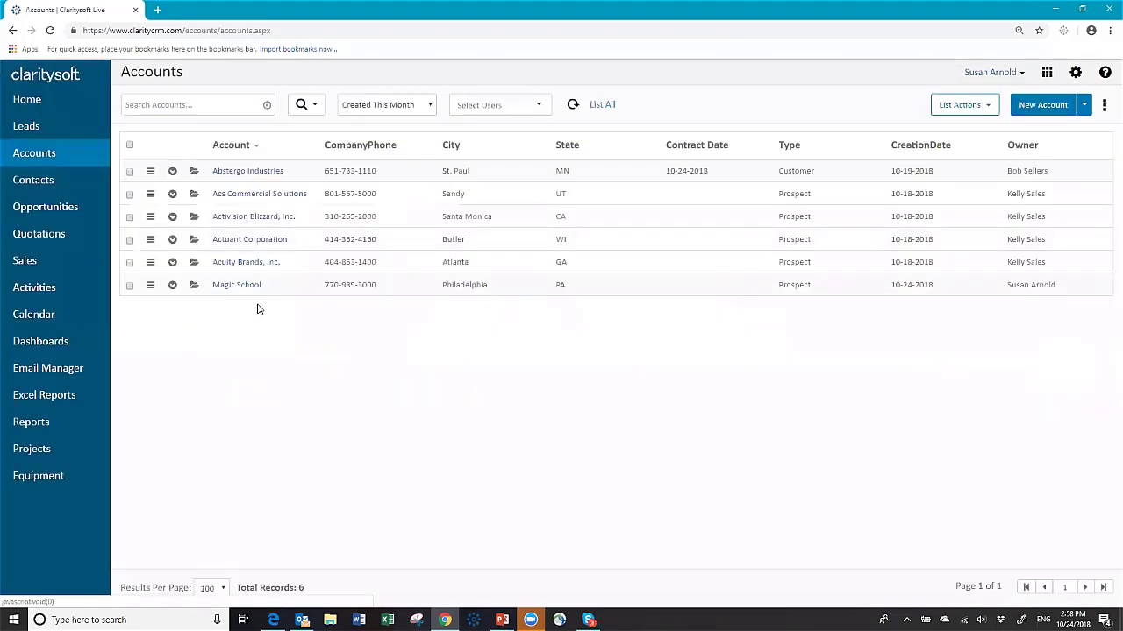
click(172, 285)
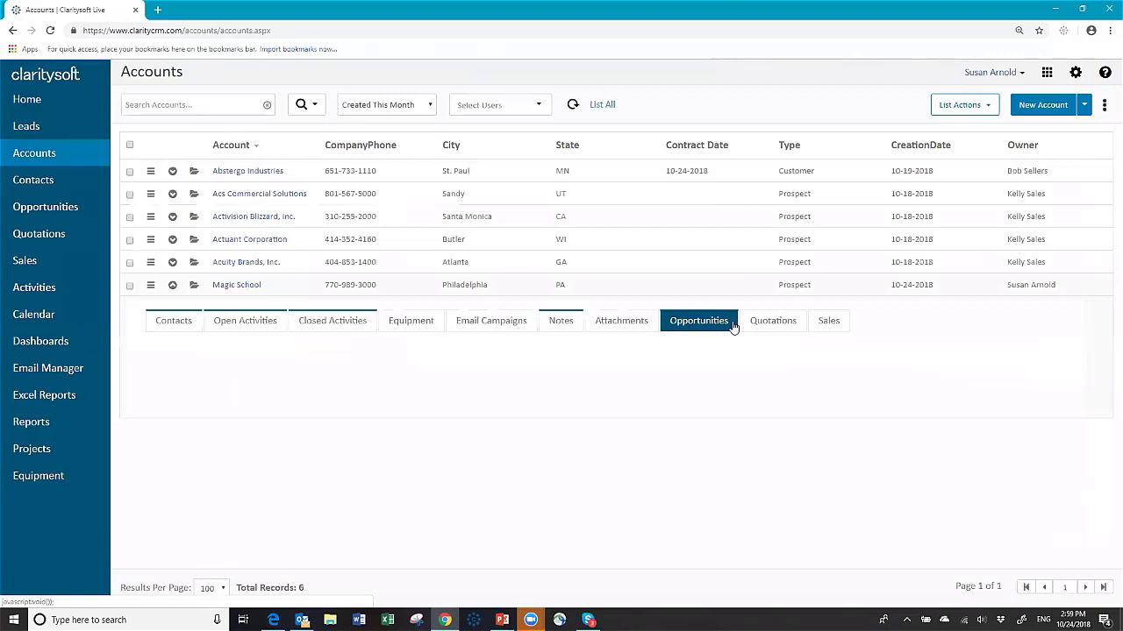
click(173, 286)
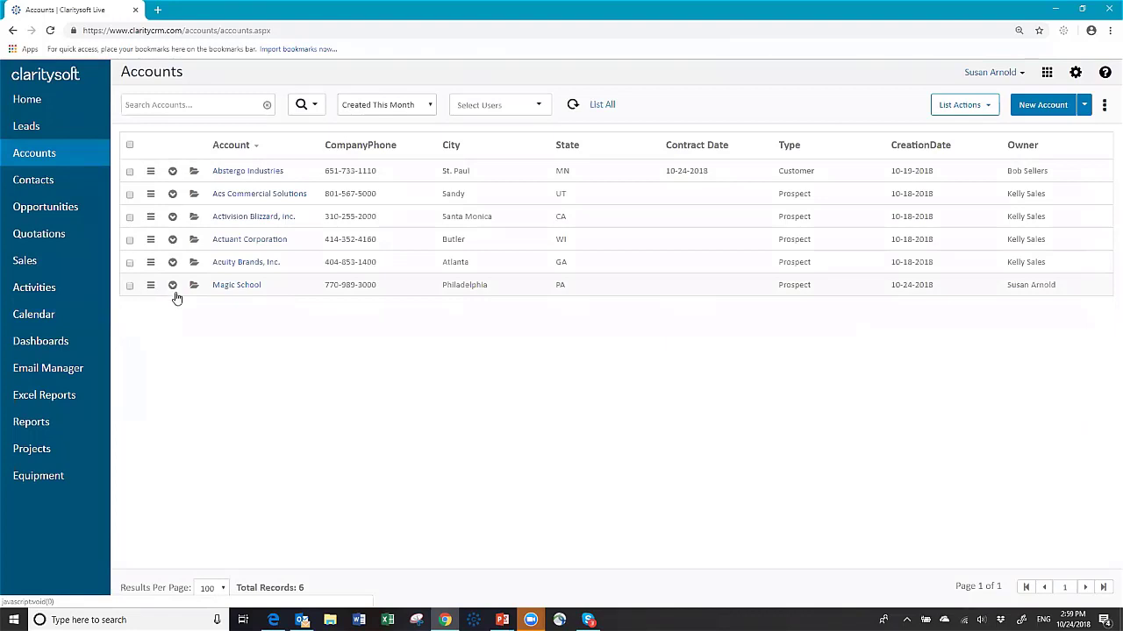